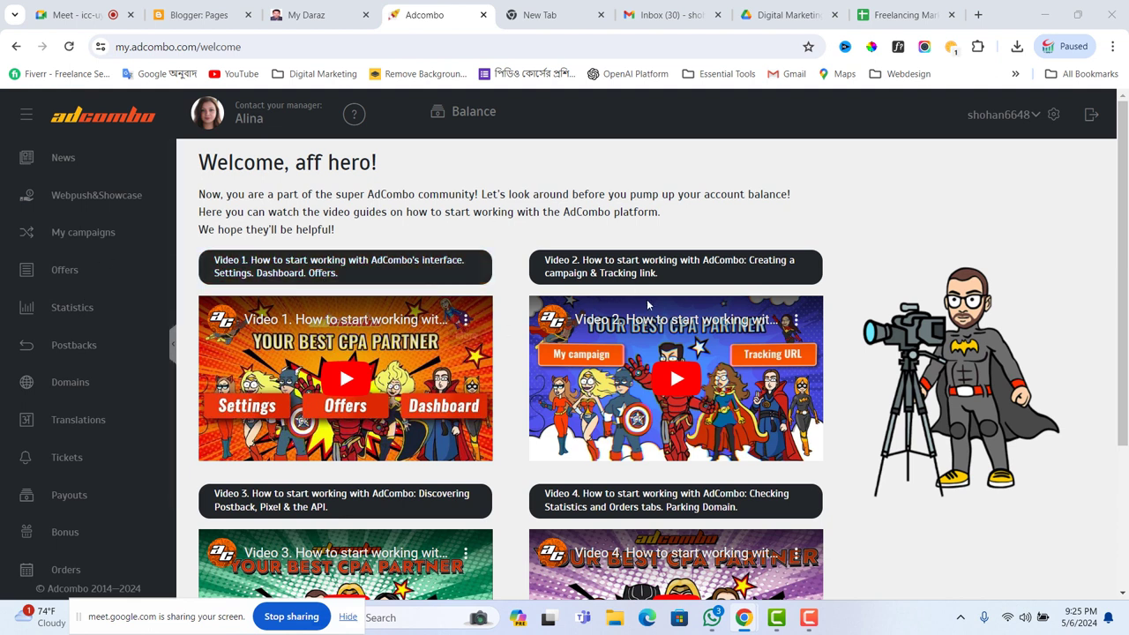
Step: Open the offers catalogue and set the category filter to eCommerce
click(67, 274)
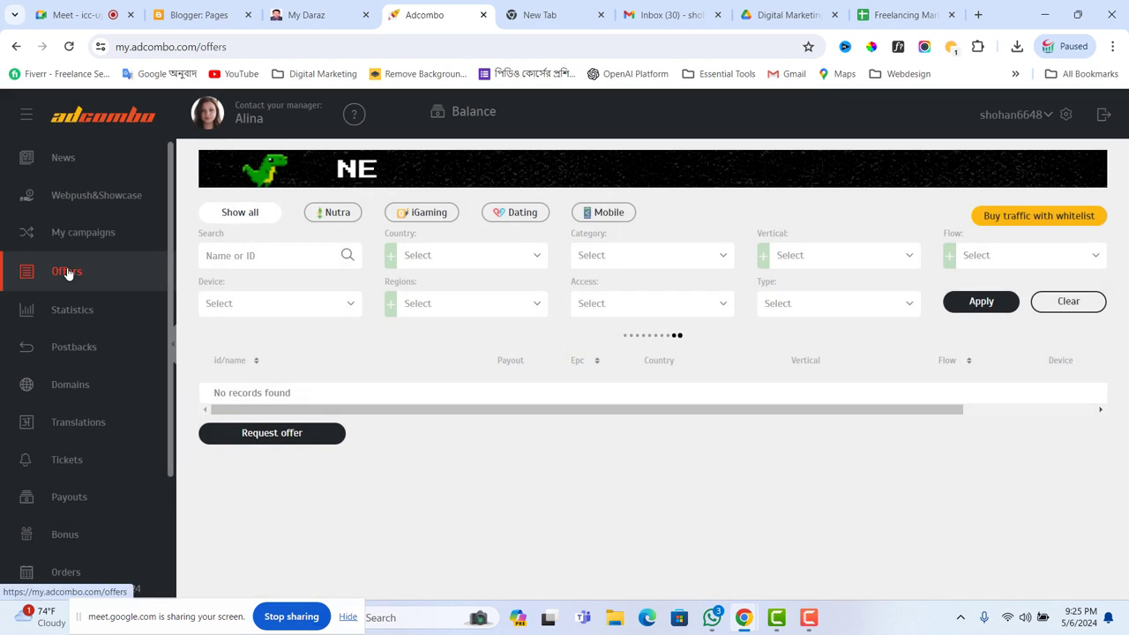
scroll(507, 431, down, 1)
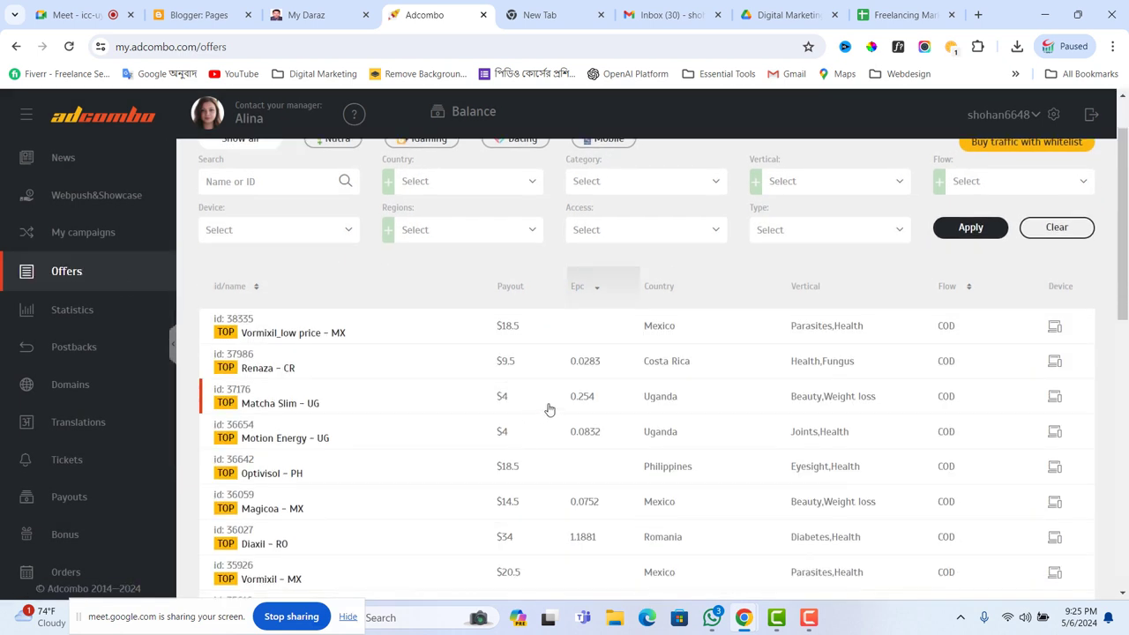
scroll(758, 378, up, 1)
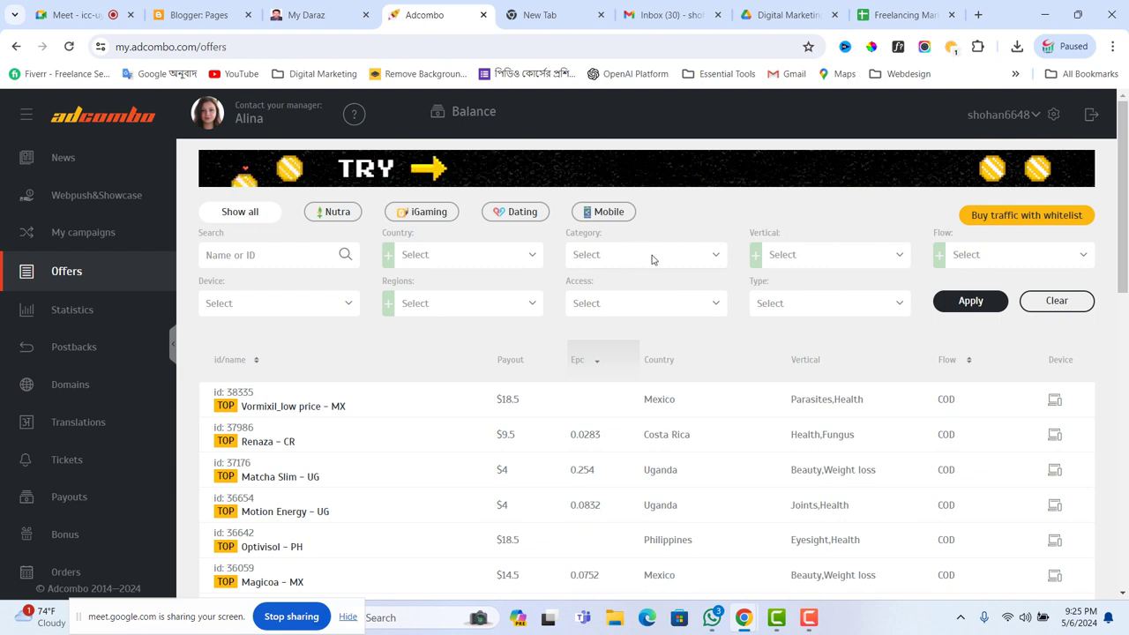
click(710, 256)
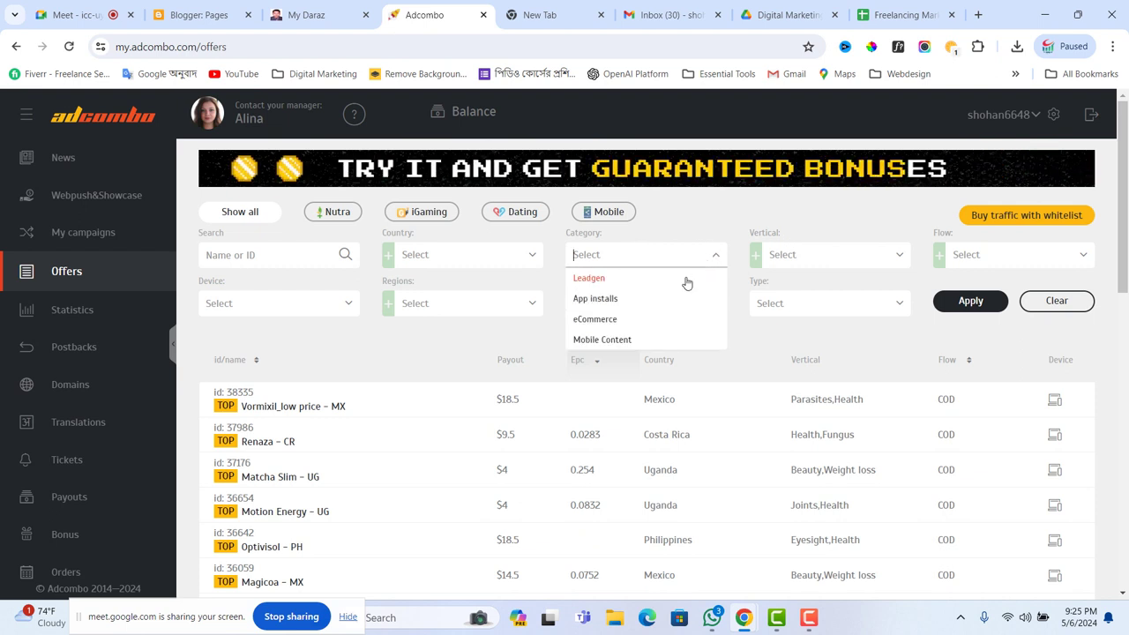
click(610, 323)
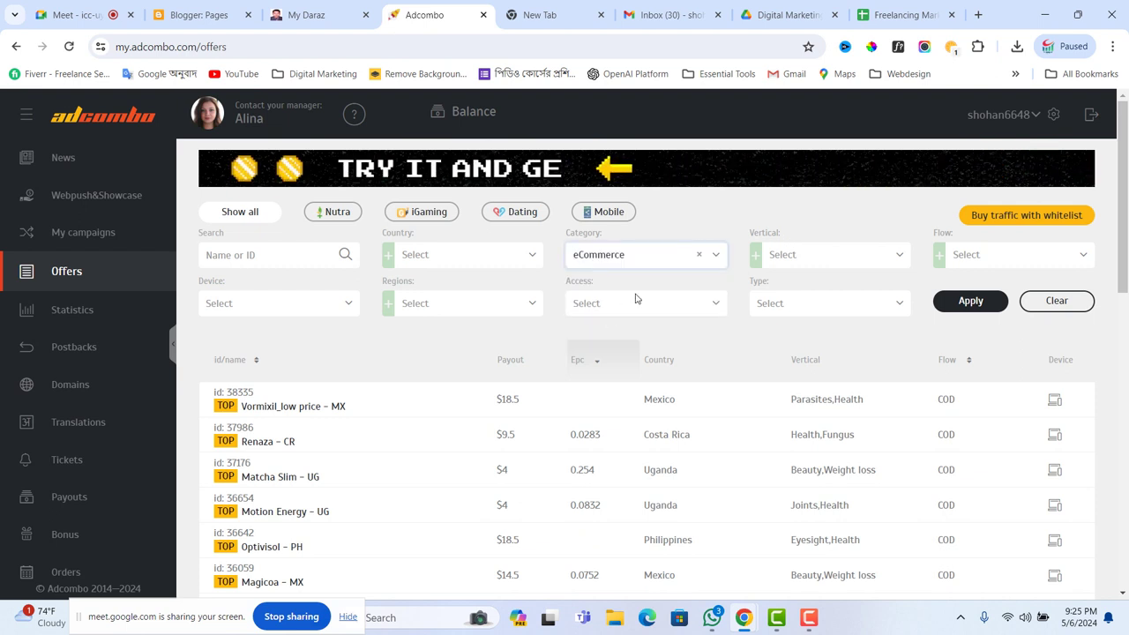
Step: Add Health white products and Beauty white products to the vertical filter
click(842, 256)
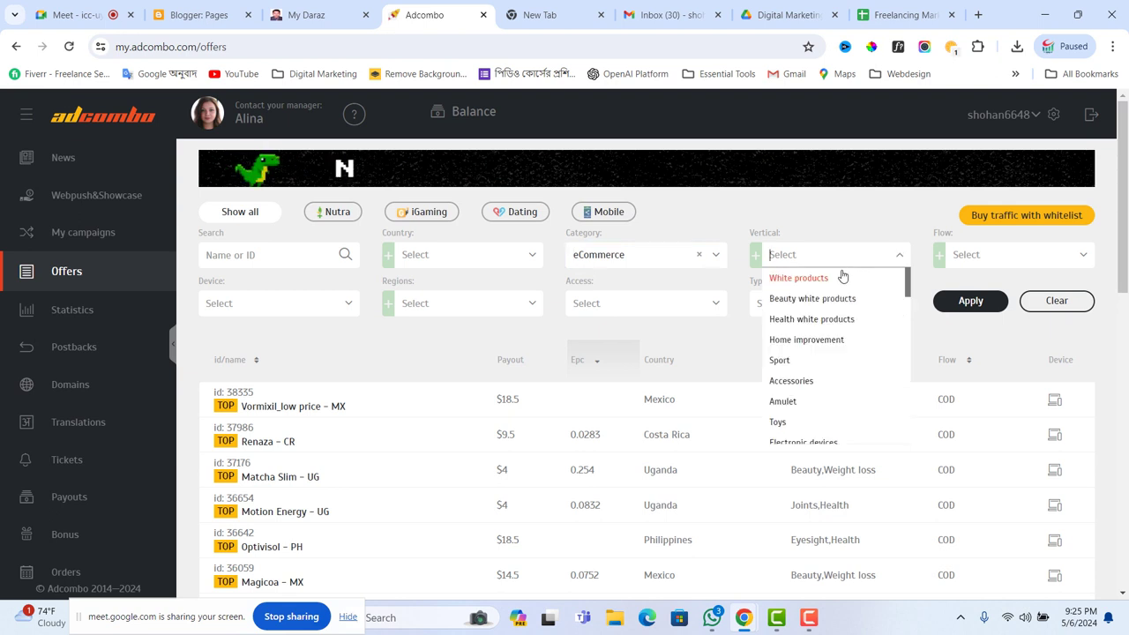
click(812, 321)
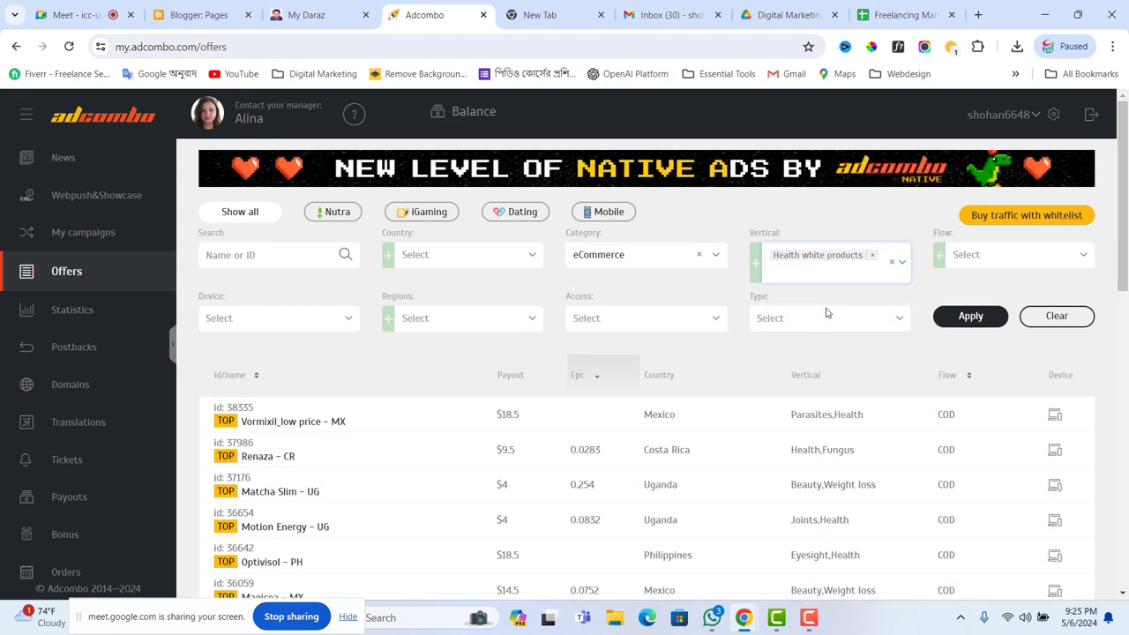
click(901, 268)
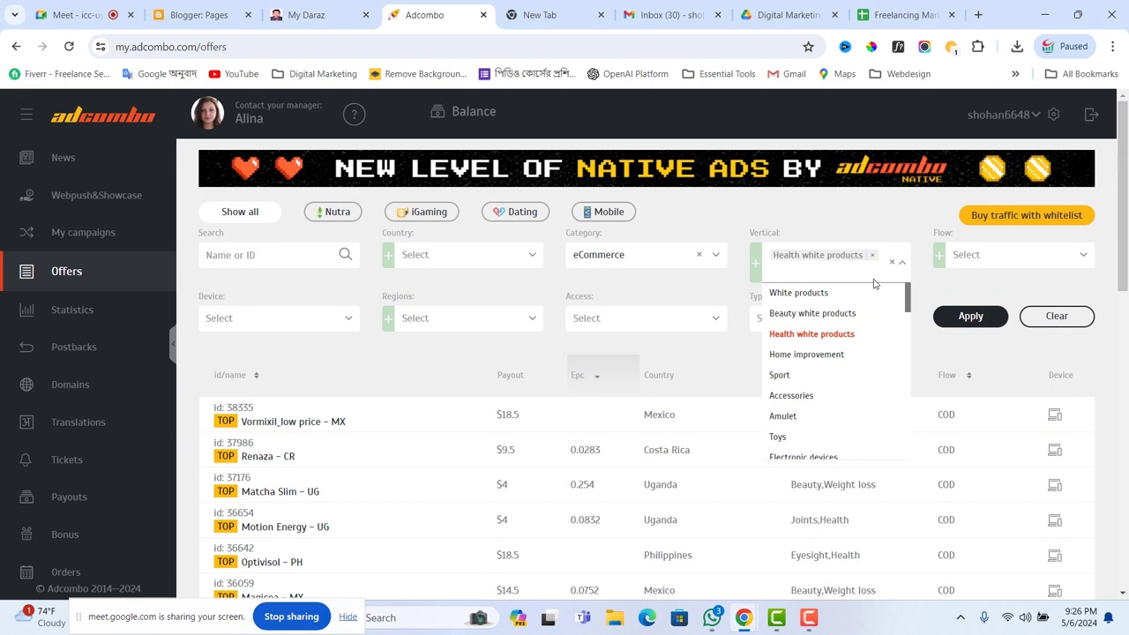
click(843, 314)
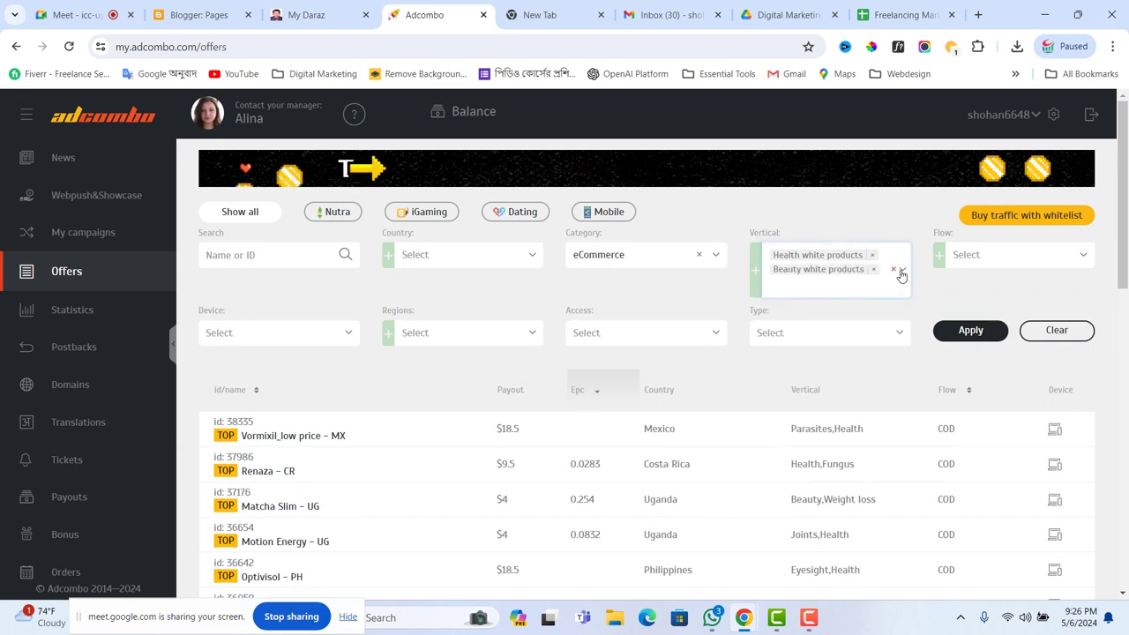
click(901, 273)
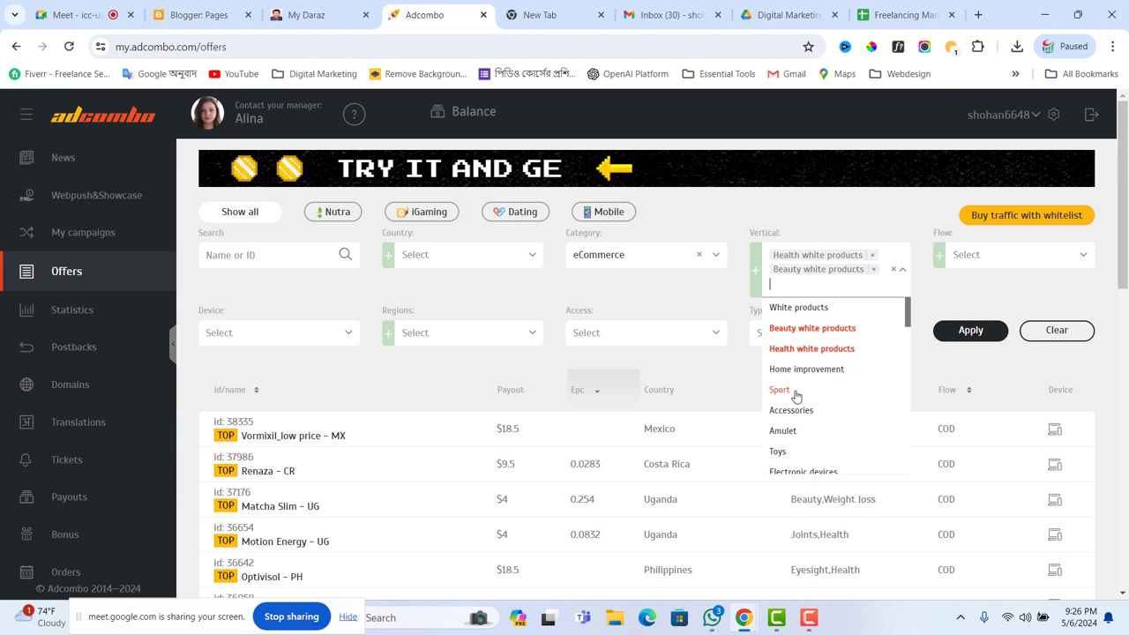
text(fit)
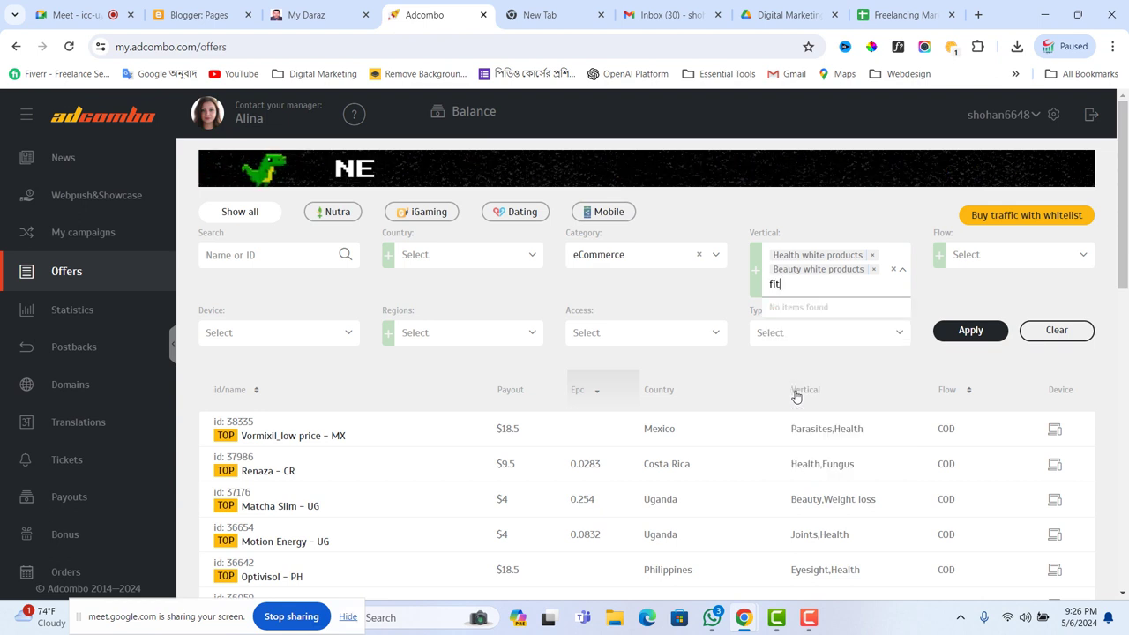
text(ne)
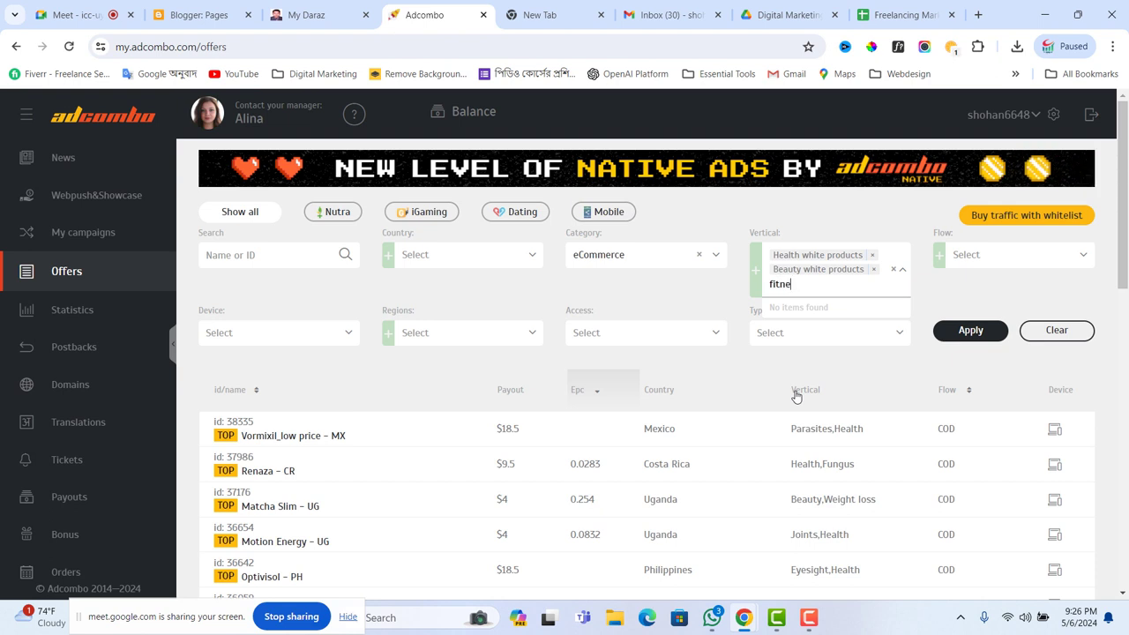
key(BackSpace)
key(BackSpace)
key(BackSpace)
key(BackSpace)
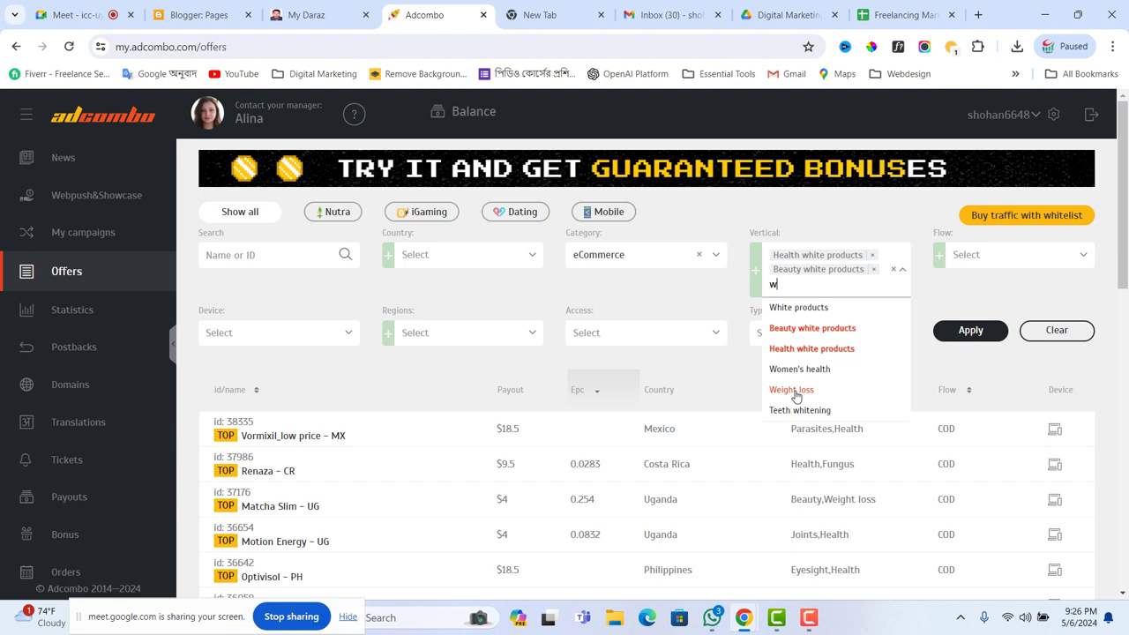
Step: Search the verticals for "weight", add Weight loss to the filter, and apply the filters to the offers list
text(weight)
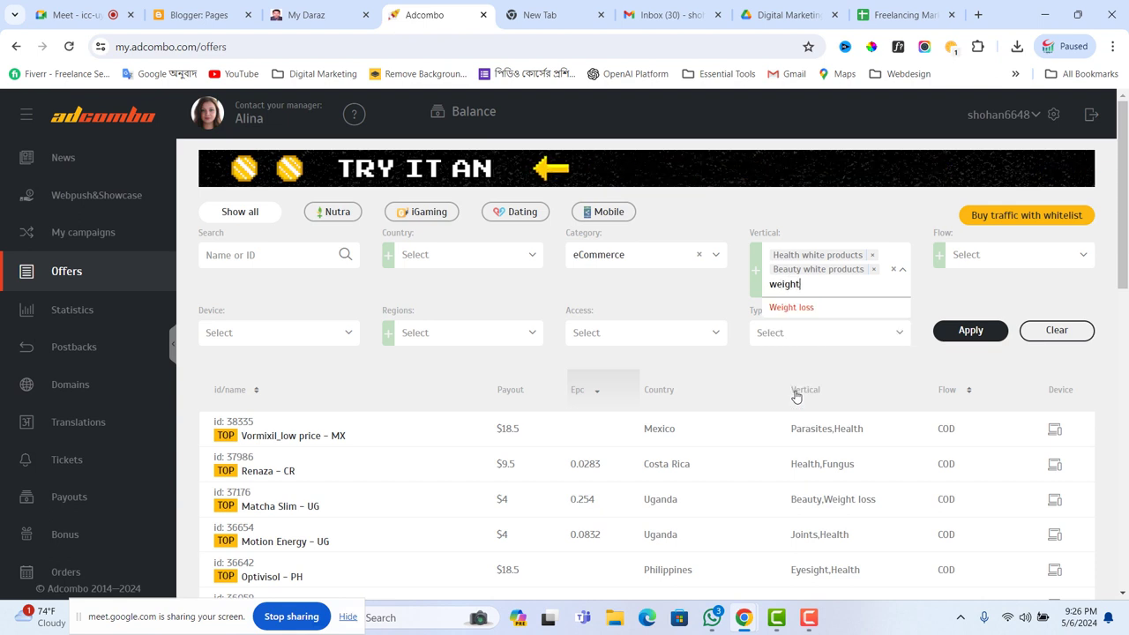
click(793, 307)
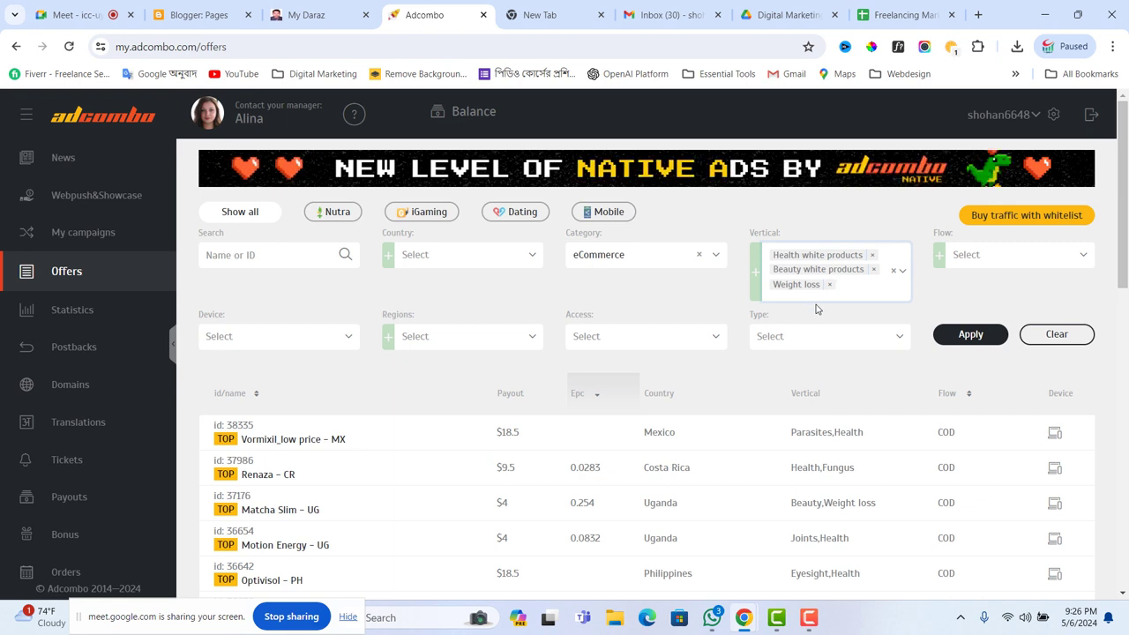
scroll(817, 314, down, 1)
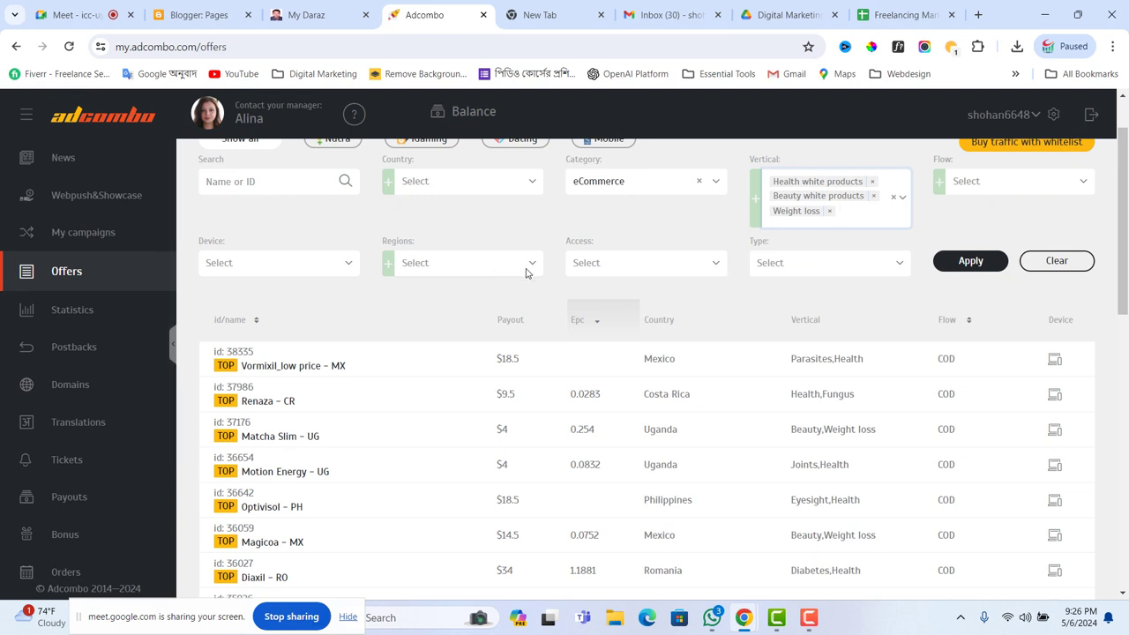
click(980, 272)
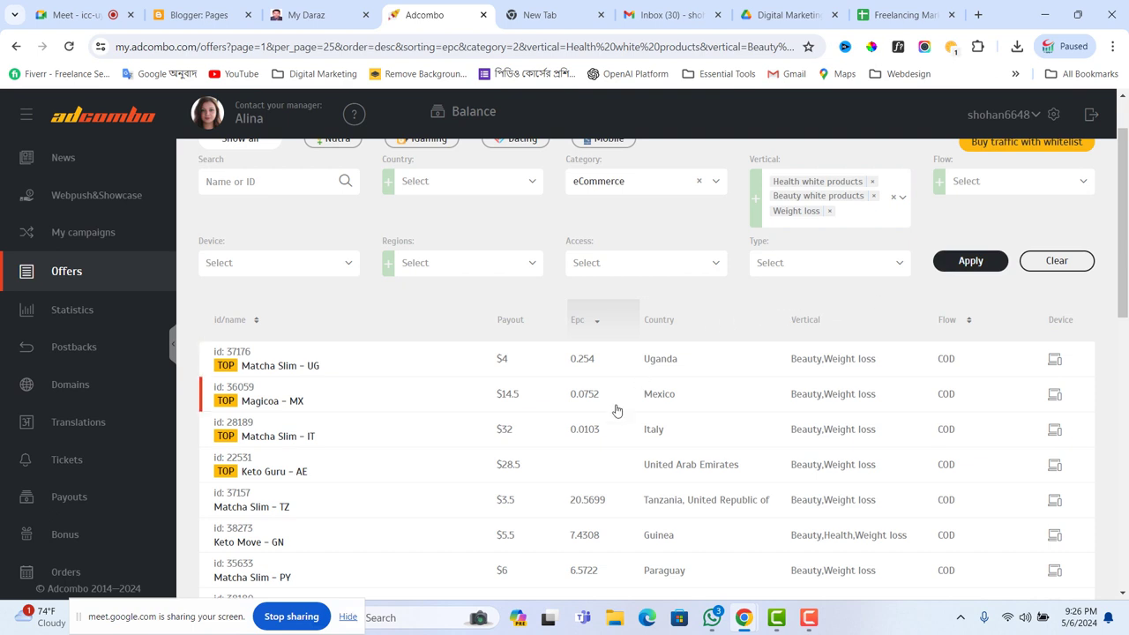
Step: Browse the filtered offers, open the Magicoa - MX offer, and review its description down to the landing and prelanding options
scroll(618, 399, down, 1)
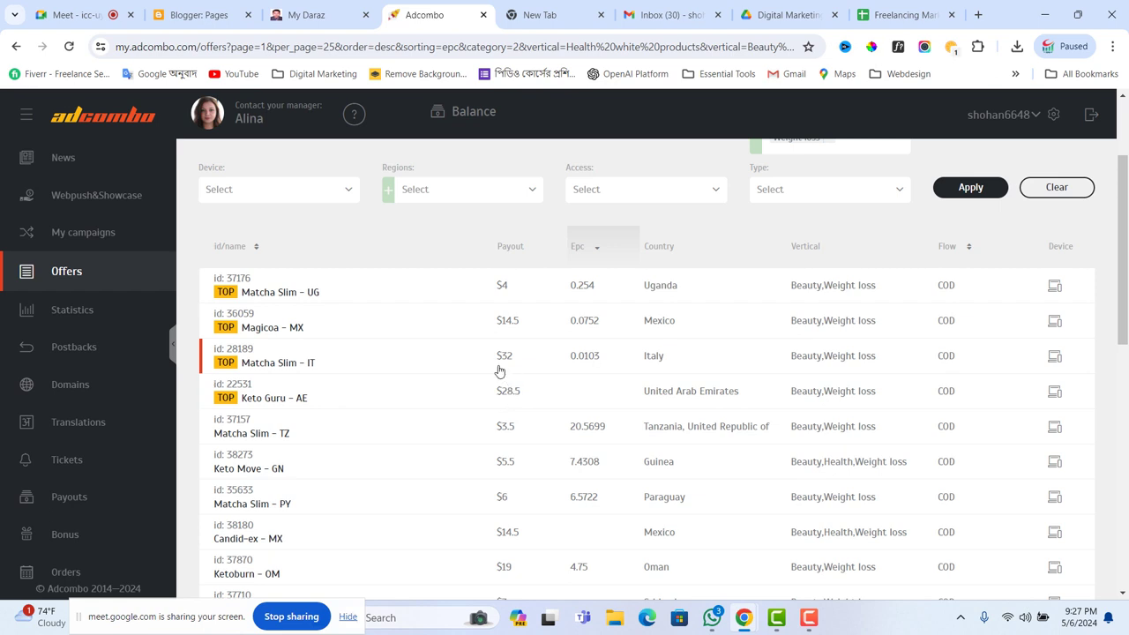
scroll(518, 435, down, 1)
scroll(503, 432, down, 1)
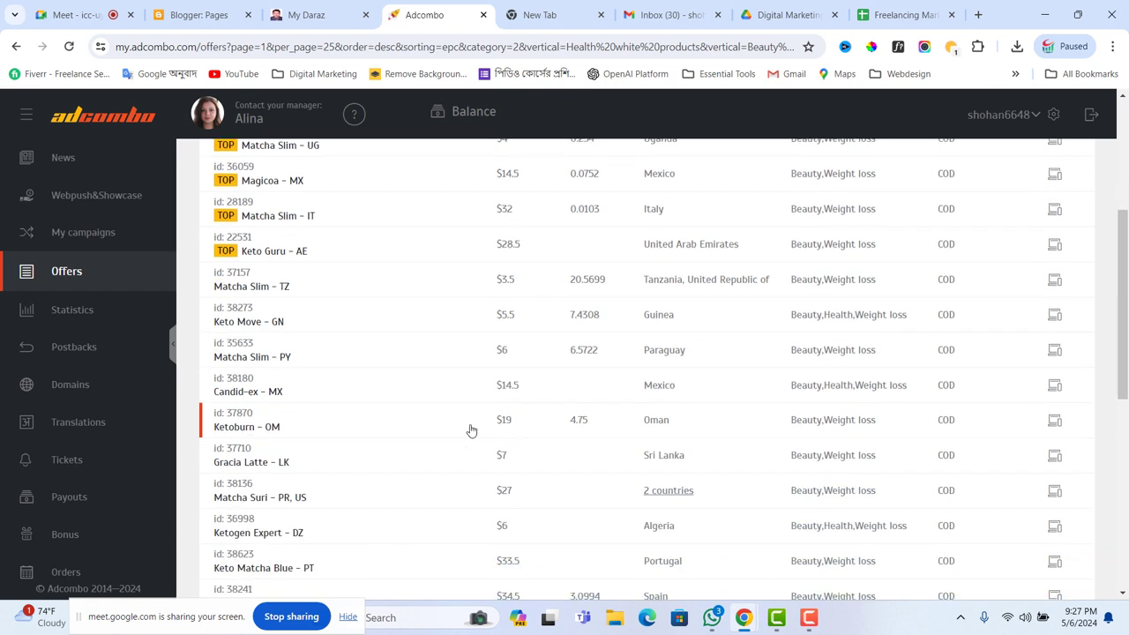
scroll(352, 362, up, 2)
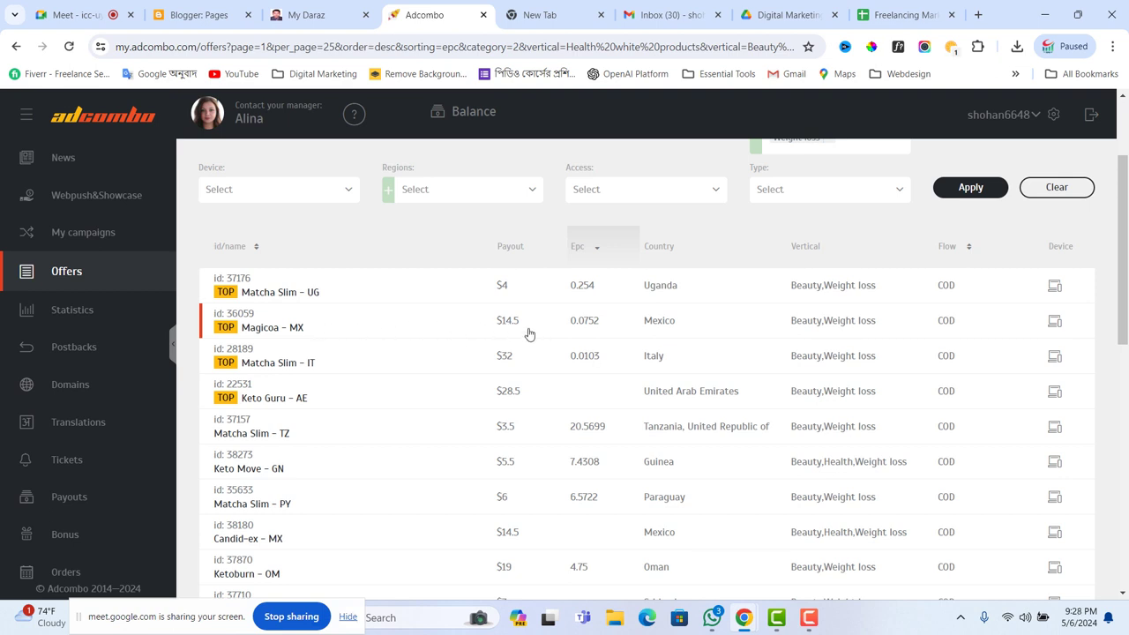
click(293, 327)
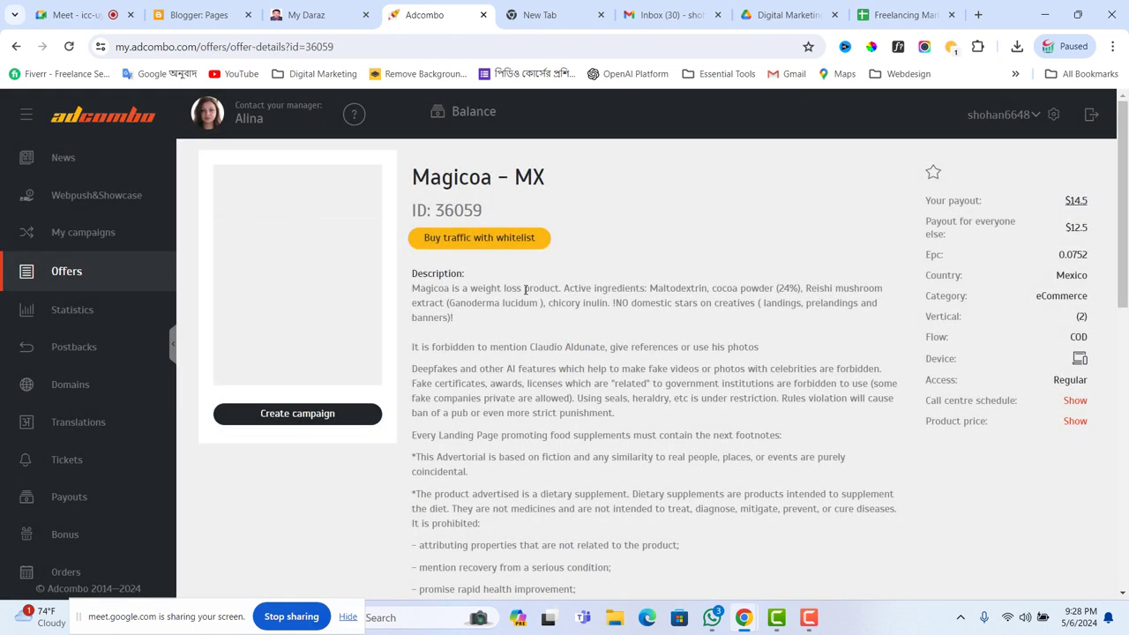
scroll(516, 283, down, 3)
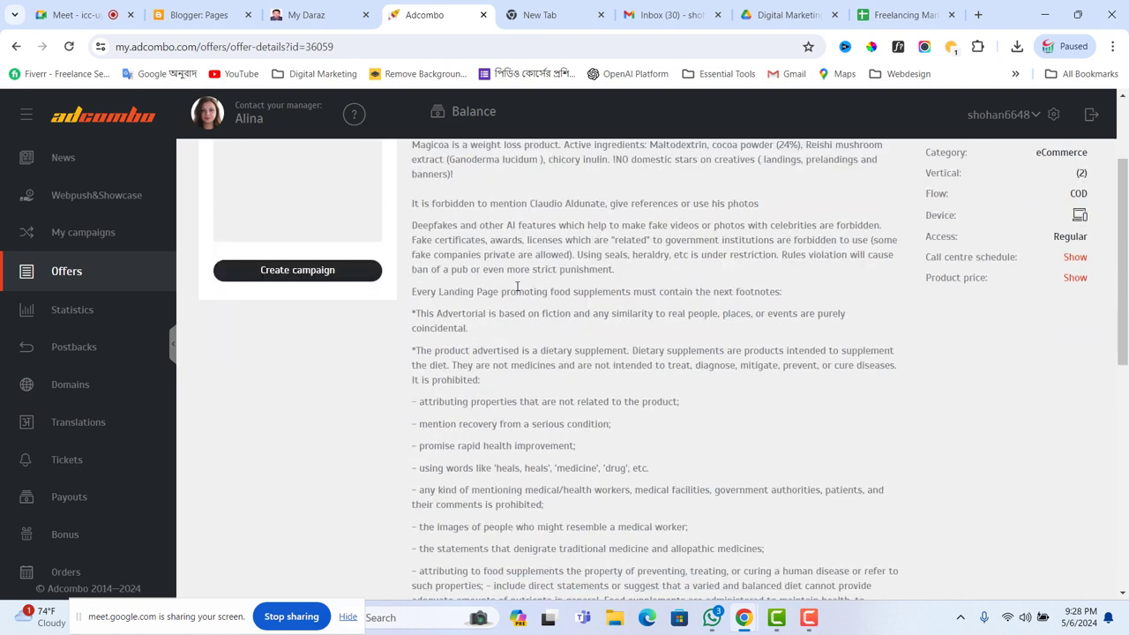
scroll(597, 315, up, 3)
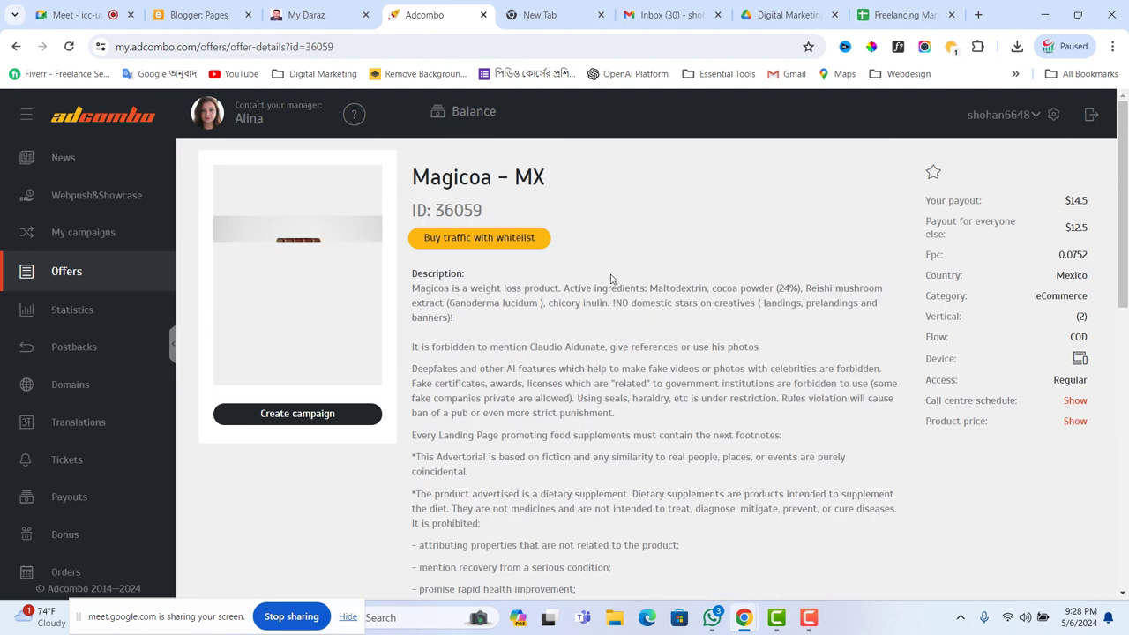
scroll(601, 260, down, 10)
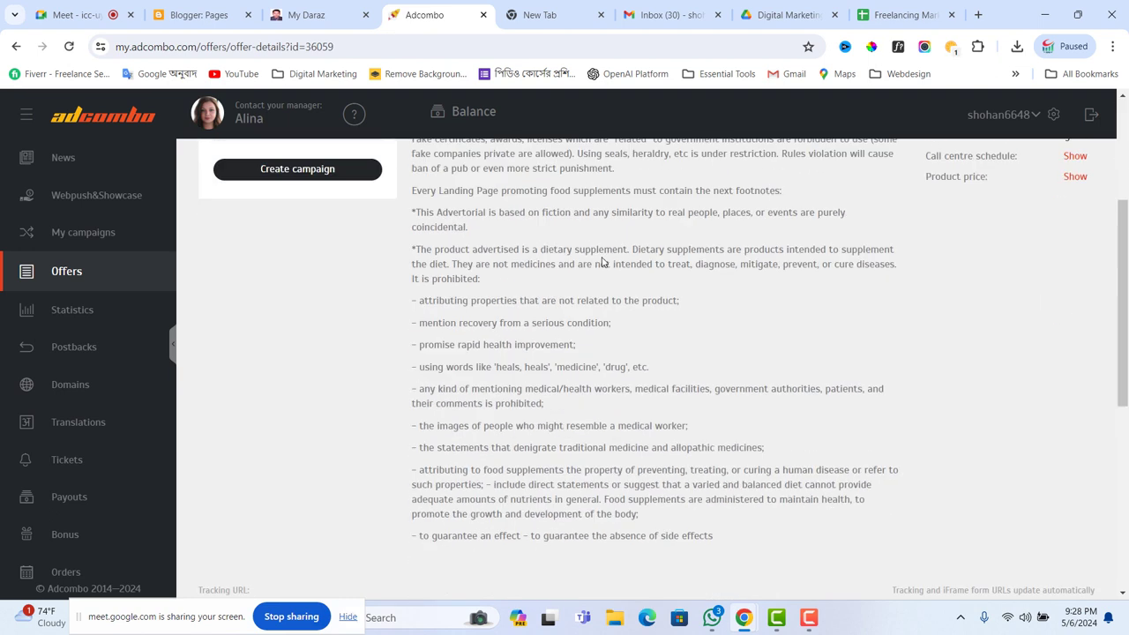
scroll(614, 394, down, 1)
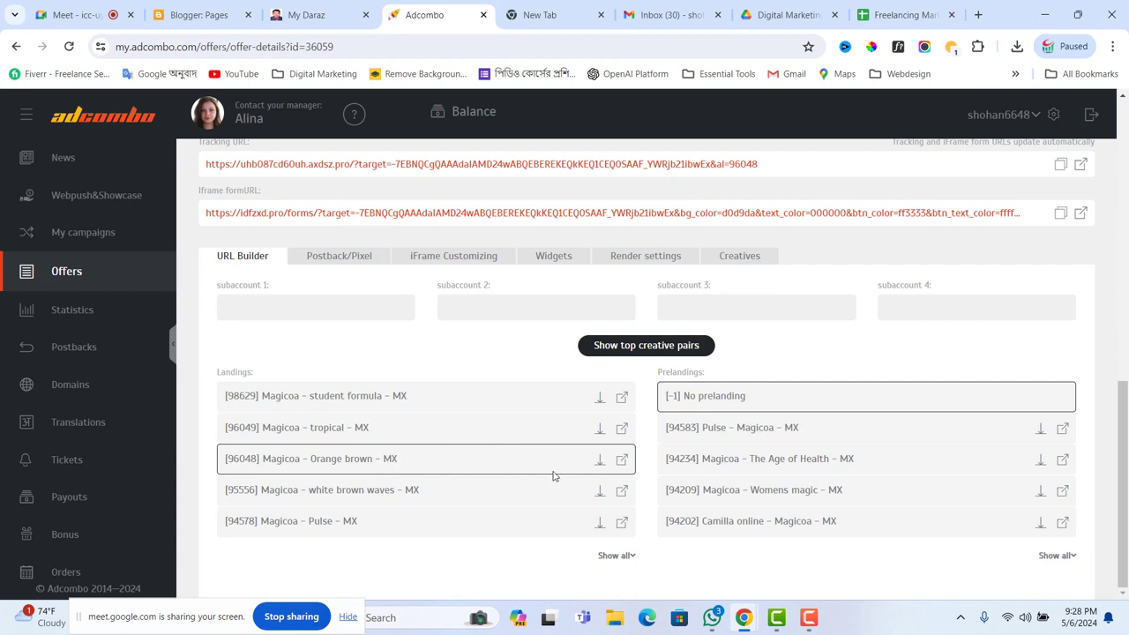
Step: Select the Magicoa - The Age of Health - MX prelanding and examine its preview page through the customer testimonials
click(828, 460)
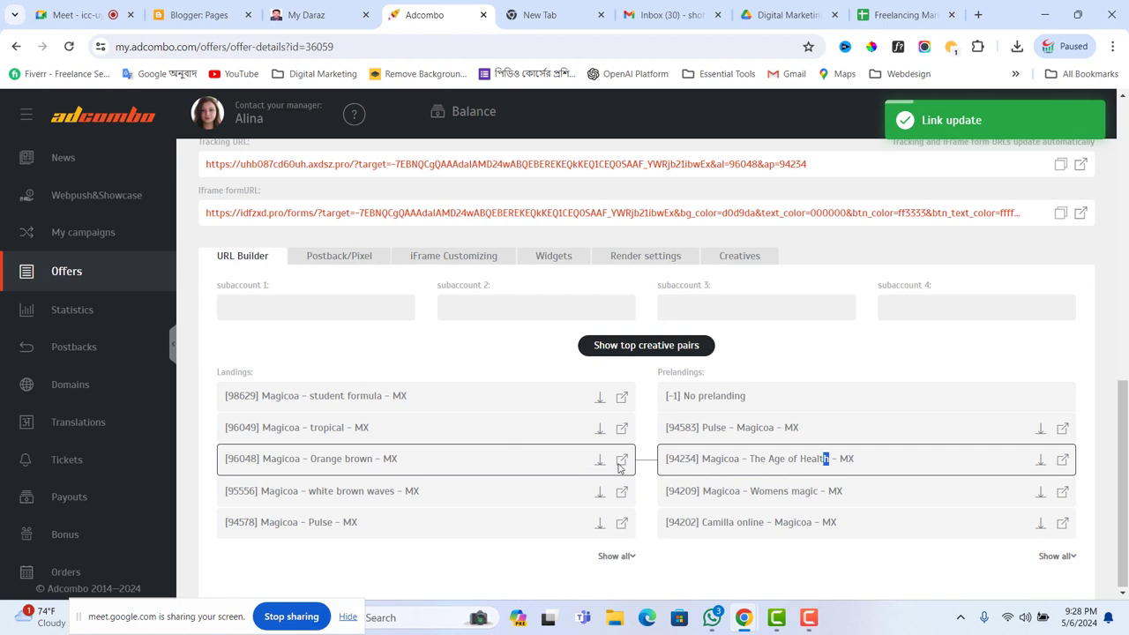
click(1063, 461)
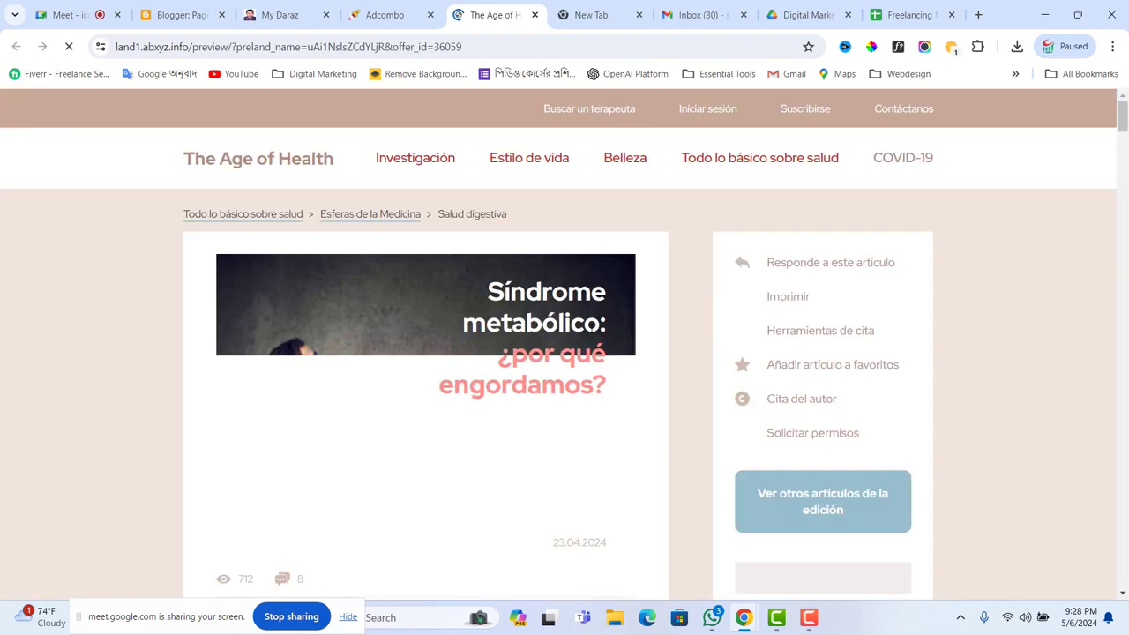
scroll(542, 346, down, 5)
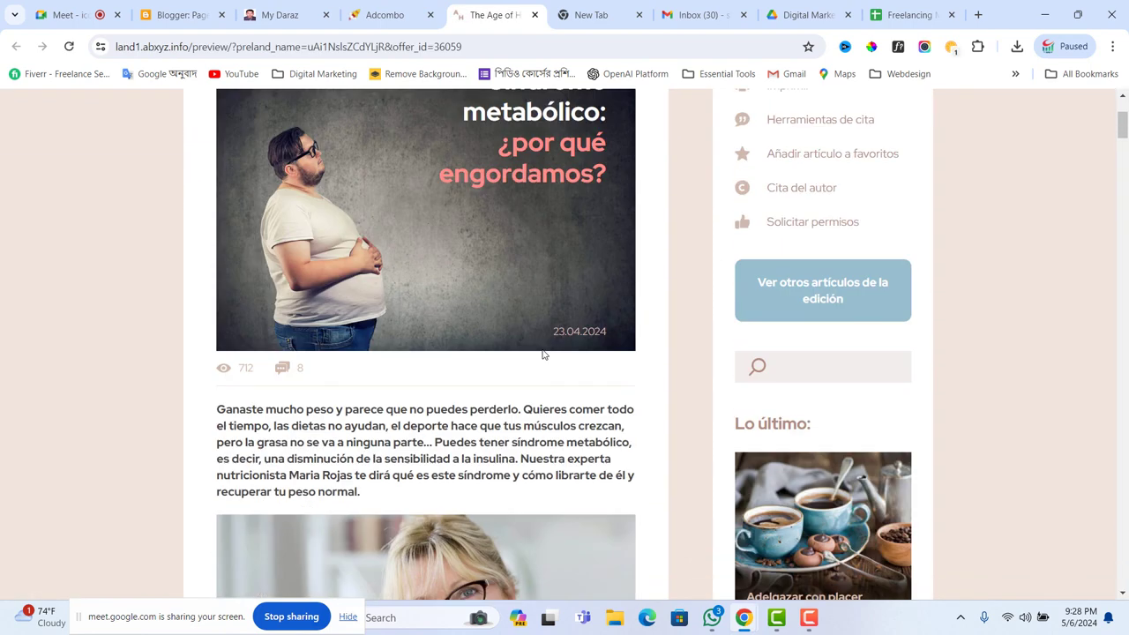
scroll(537, 351, down, 8)
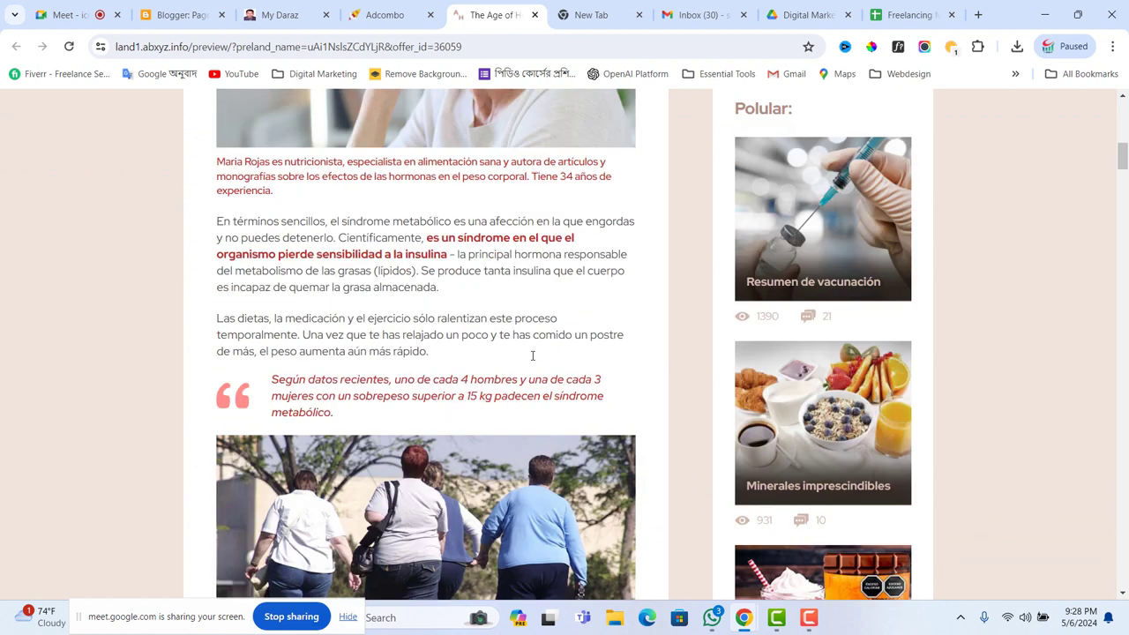
scroll(532, 360, down, 15)
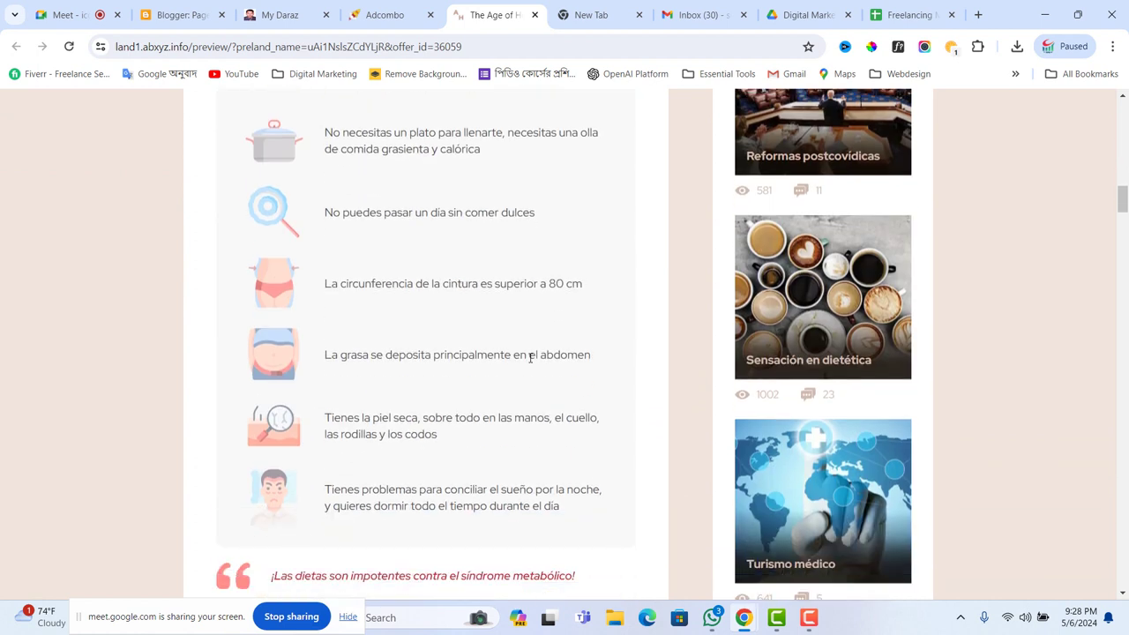
scroll(530, 362, down, 14)
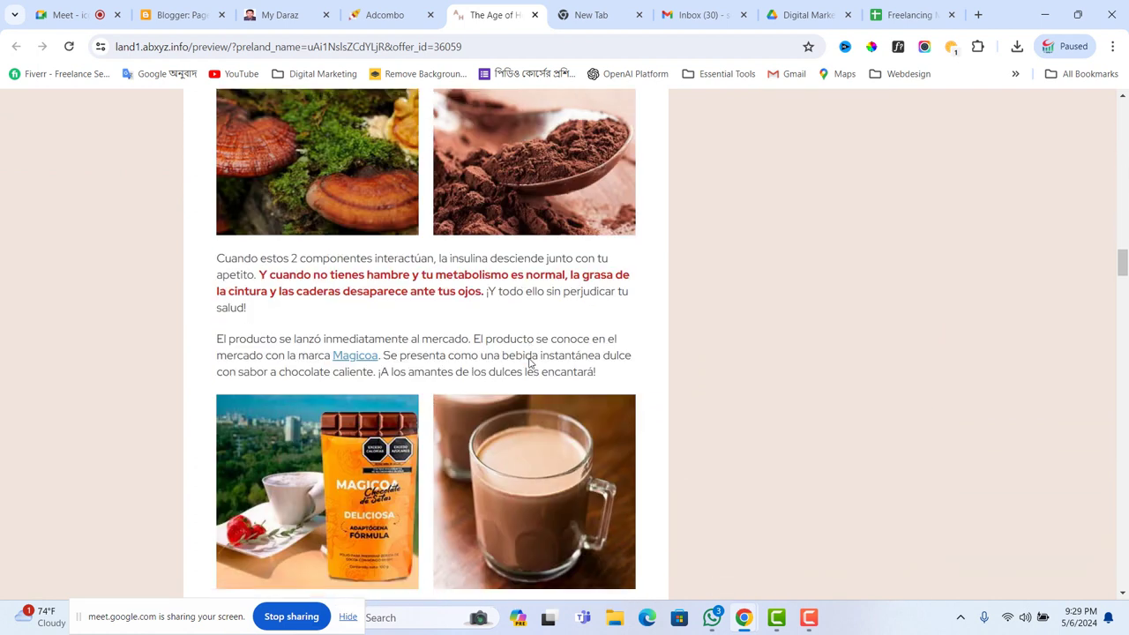
scroll(527, 368, down, 11)
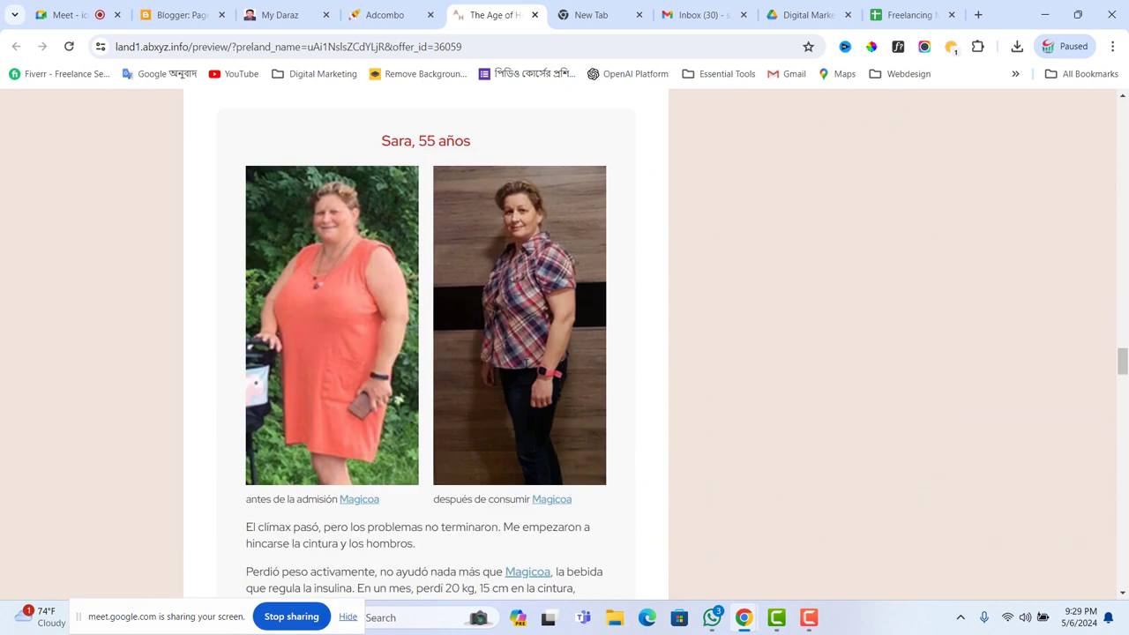
scroll(526, 368, up, 1)
scroll(527, 367, up, 12)
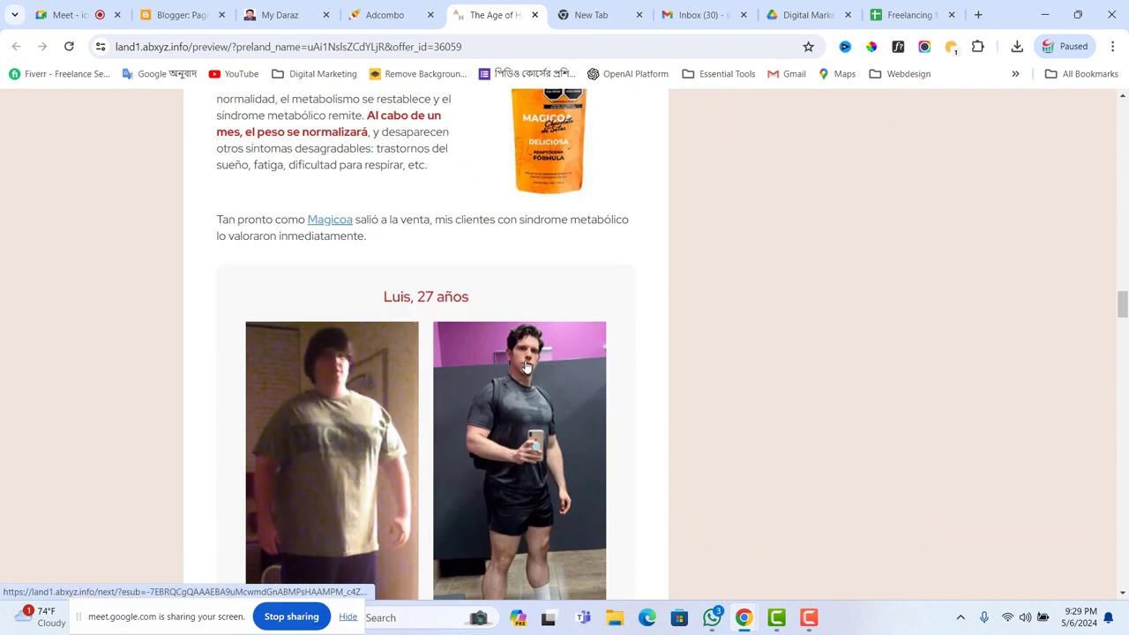
Step: Close the prelanding preview and set the offer's prelanding to No prelanding
click(535, 16)
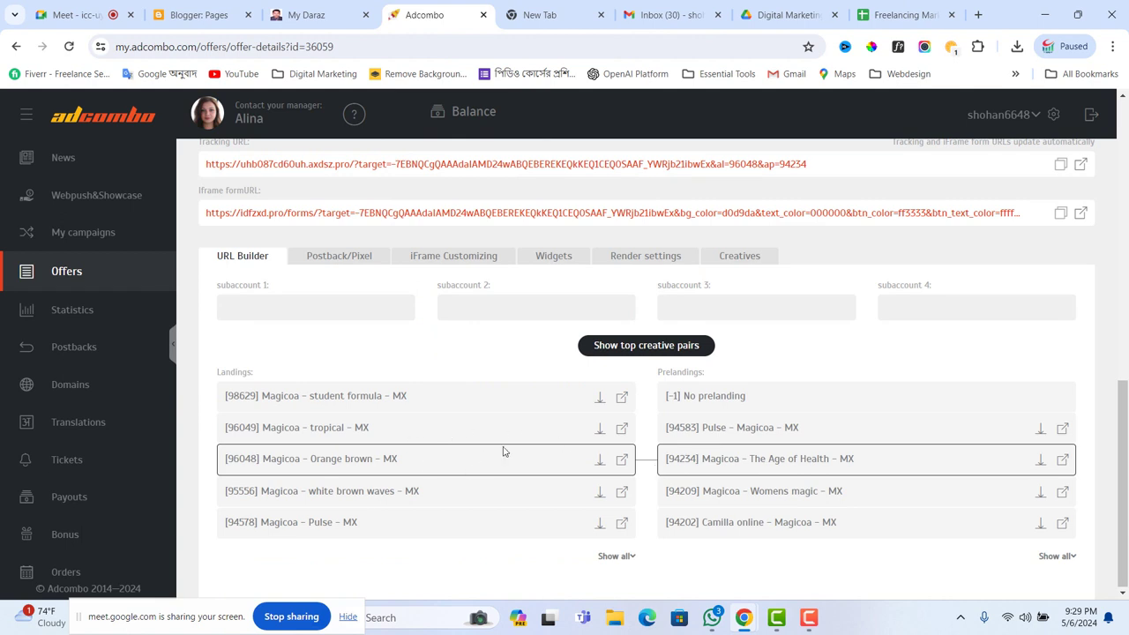
click(719, 397)
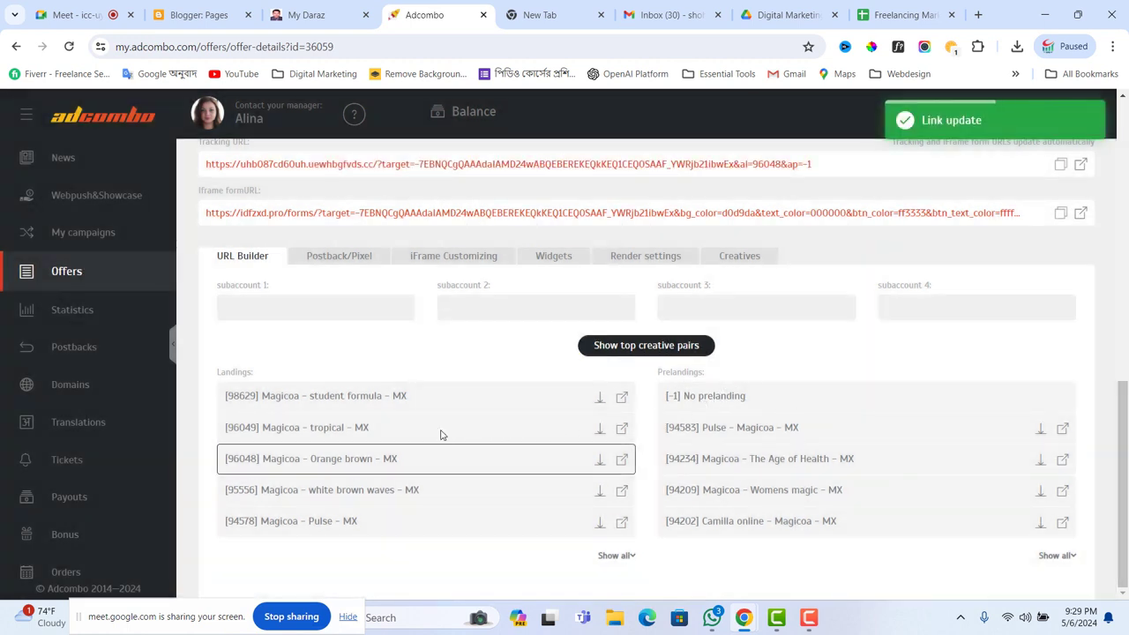
Step: Pair the Magicoa - tropical - MX landing with the Pulse - Magicoa - MX prelanding and open the prelanding's preview
click(336, 427)
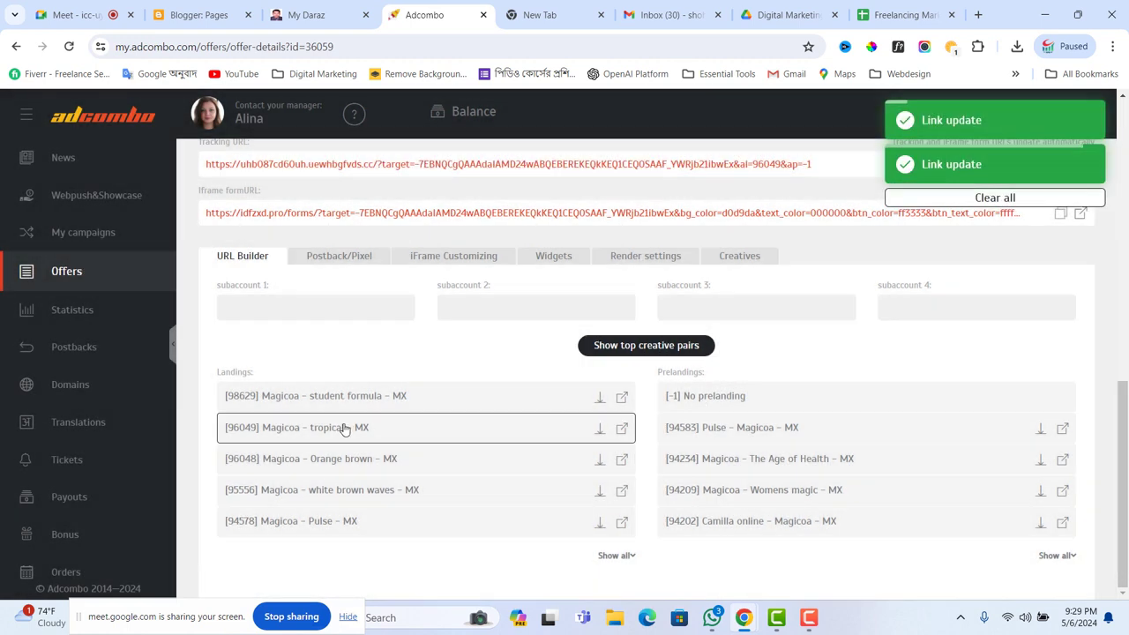
click(772, 430)
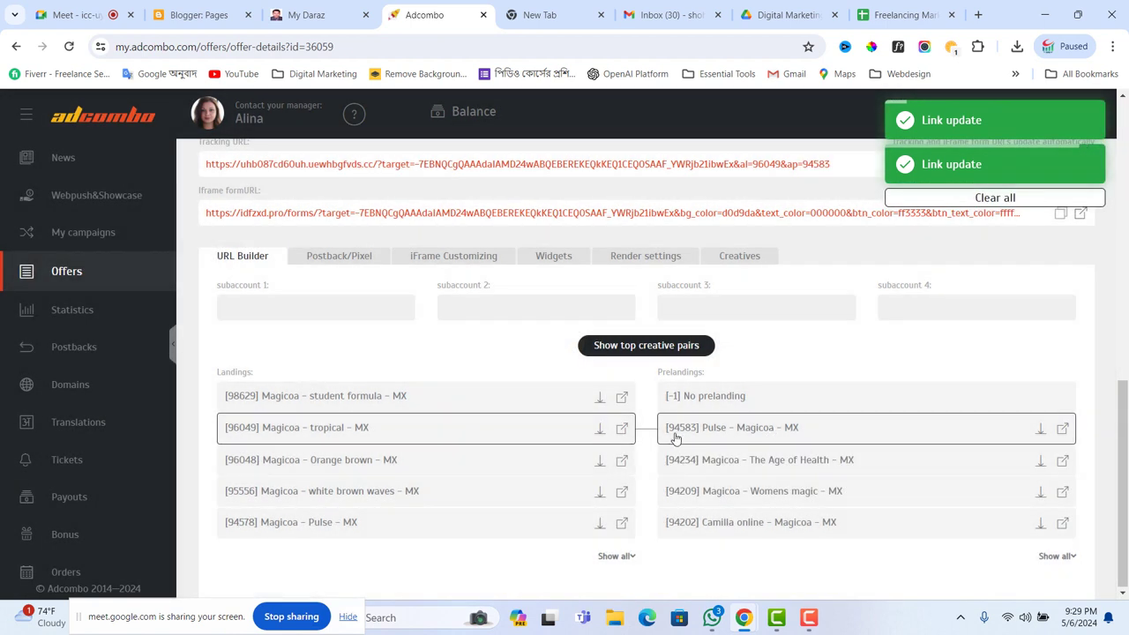
click(1063, 429)
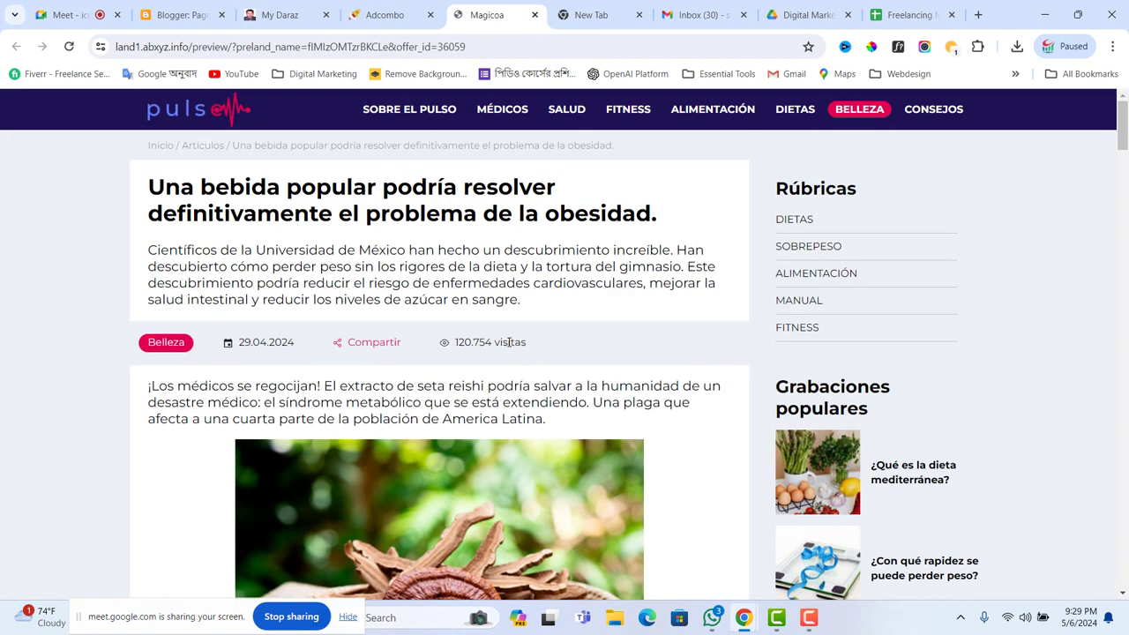
Step: Examine the Pulse prelanding article from its headline through the before-and-after photos and product details to the order button
scroll(523, 376, down, 15)
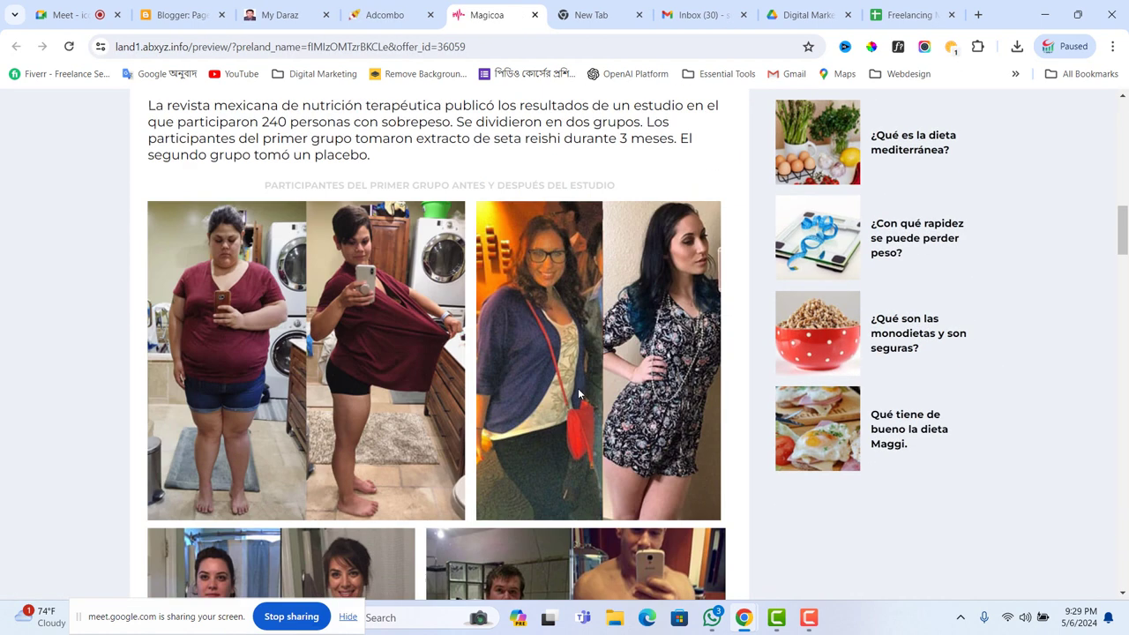
scroll(617, 404, down, 15)
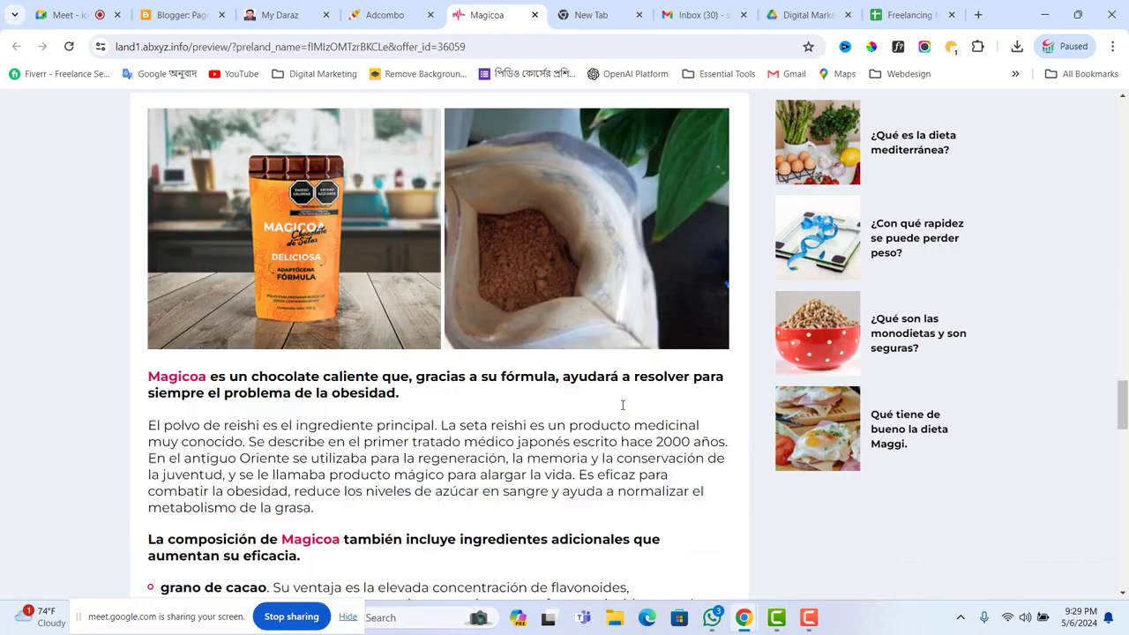
scroll(623, 404, down, 15)
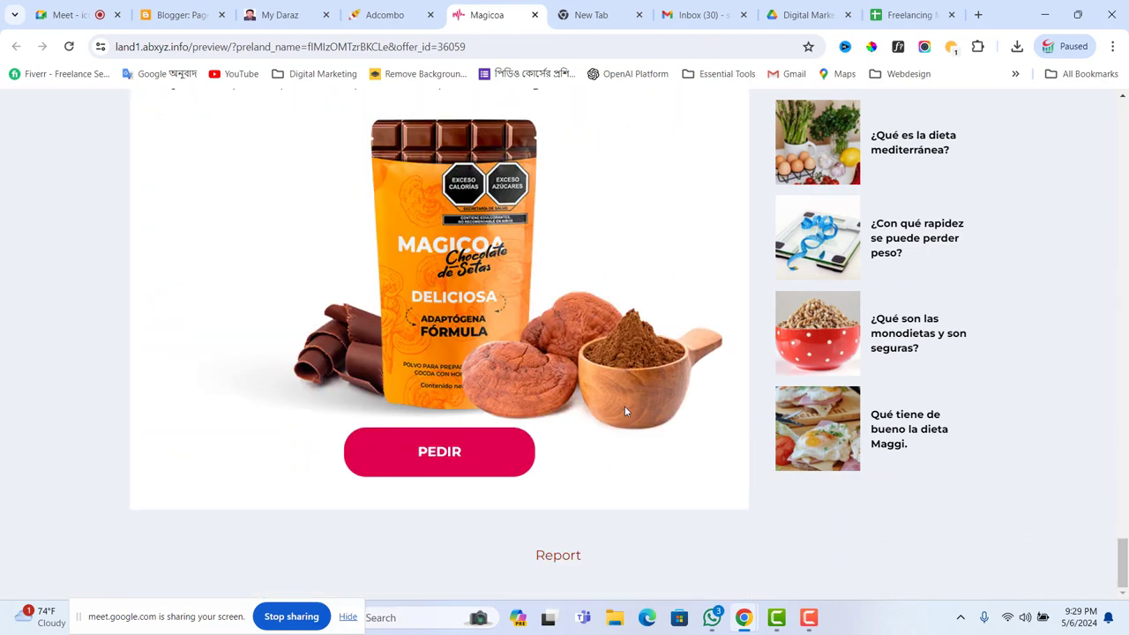
scroll(625, 411, up, 15)
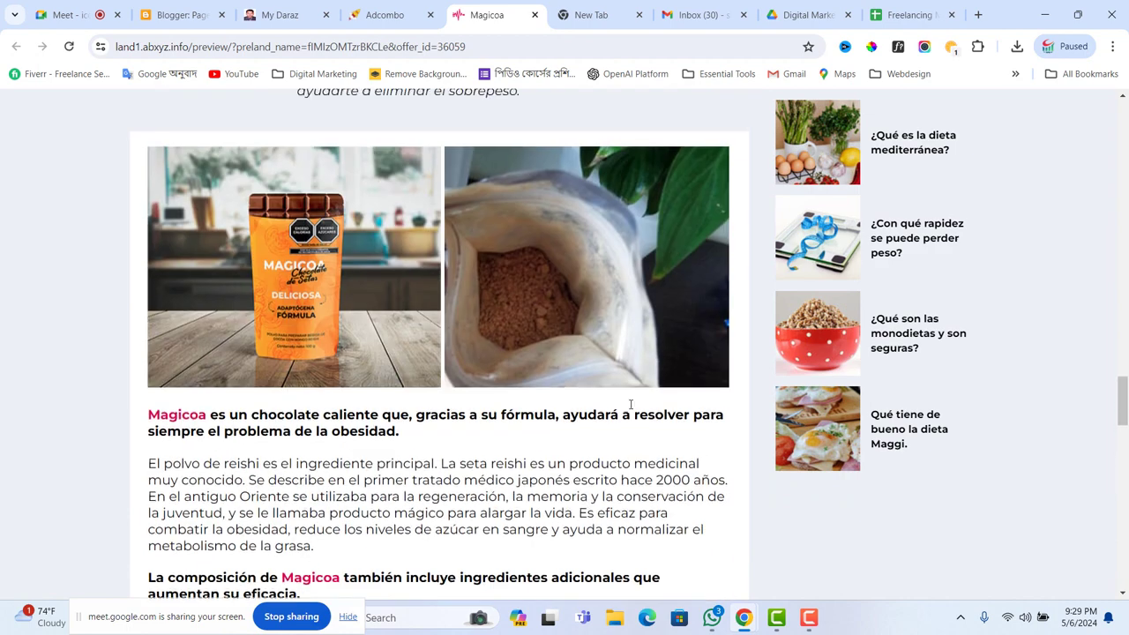
scroll(632, 404, up, 15)
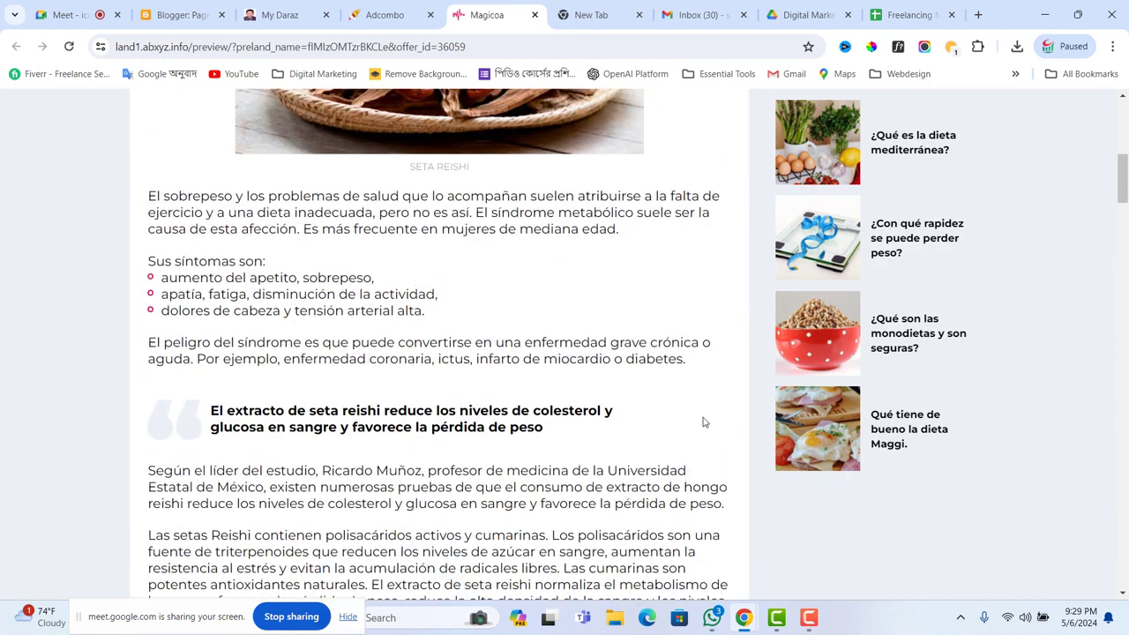
scroll(653, 393, up, 5)
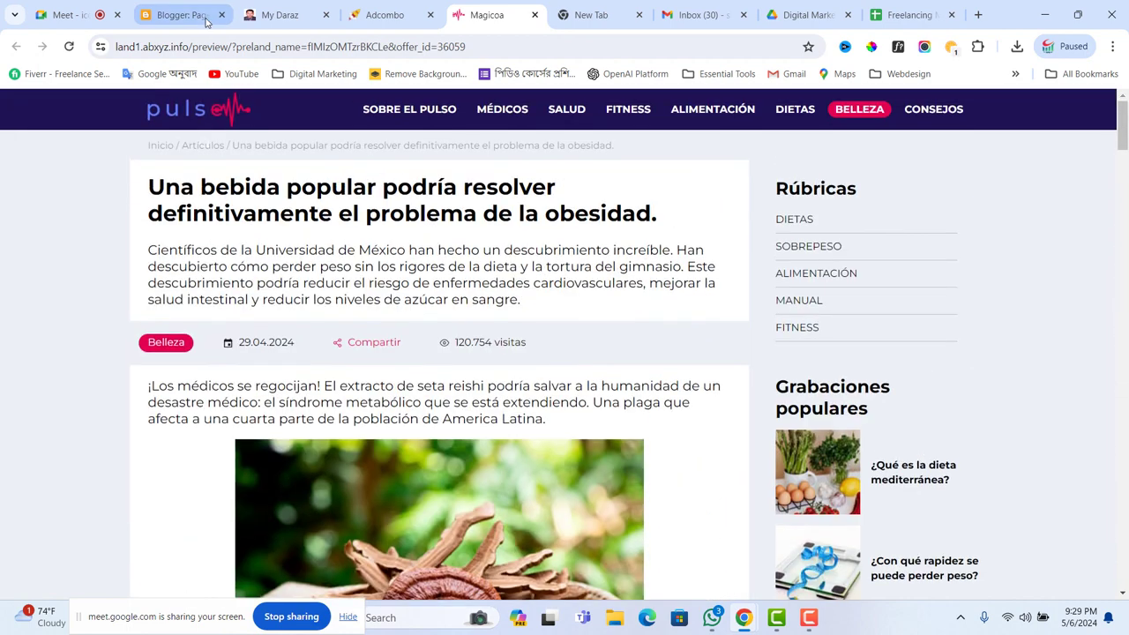
Step: Switch to Blogger and start creating a new blog
click(181, 15)
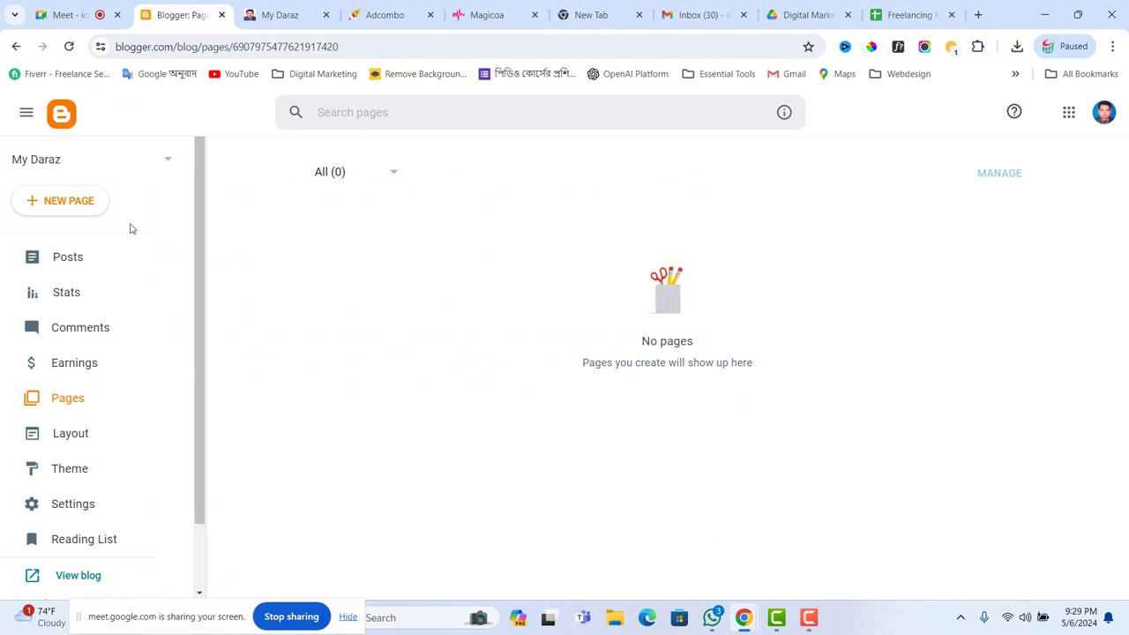
click(166, 163)
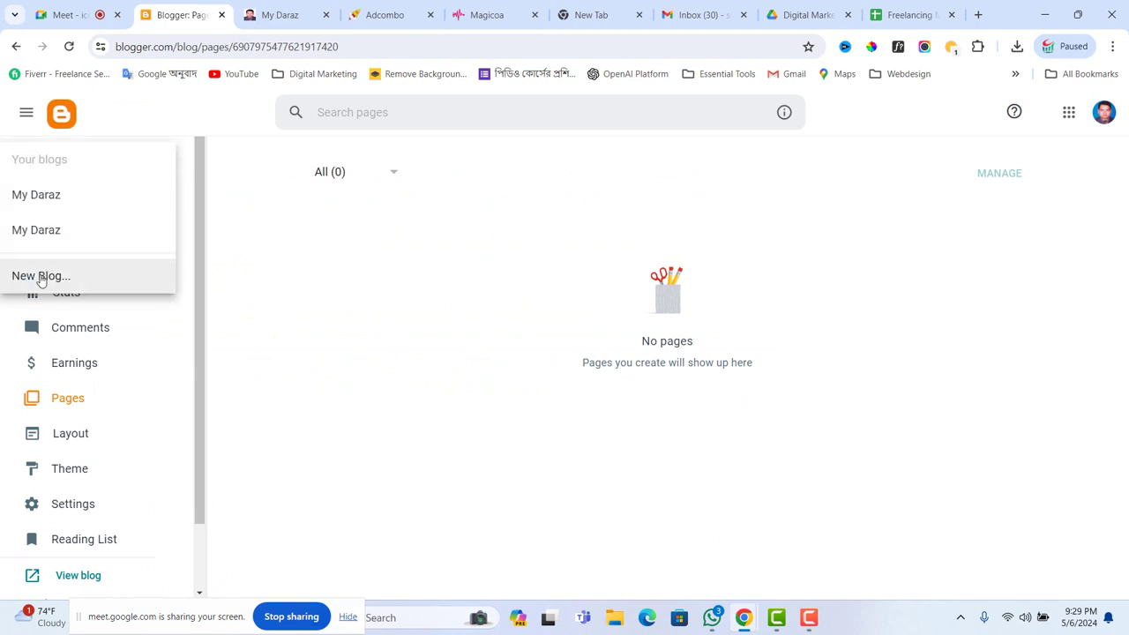
click(41, 277)
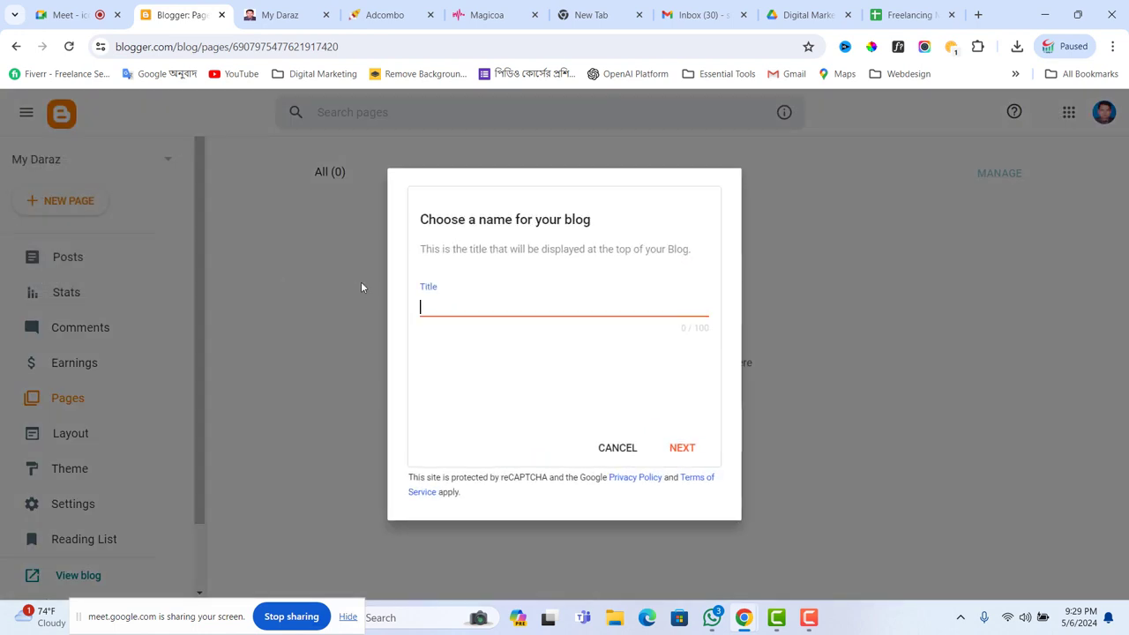
Step: Return to the Magicoa prelanding preview, review the article, and copy the product name Magicoa from its composition paragraph
click(495, 15)
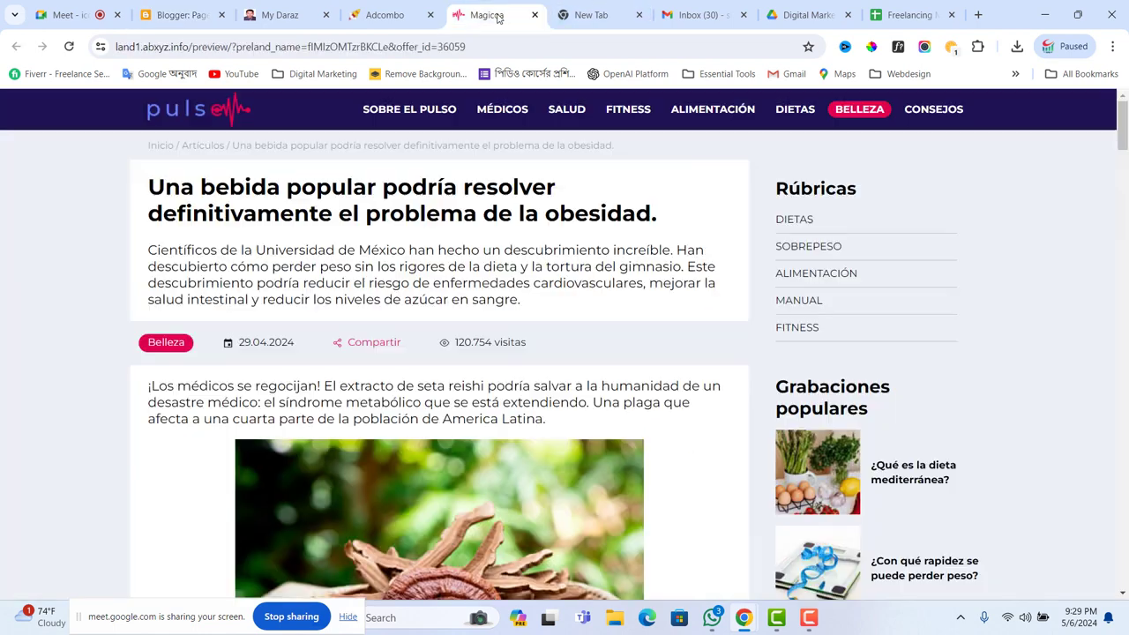
scroll(397, 365, down, 5)
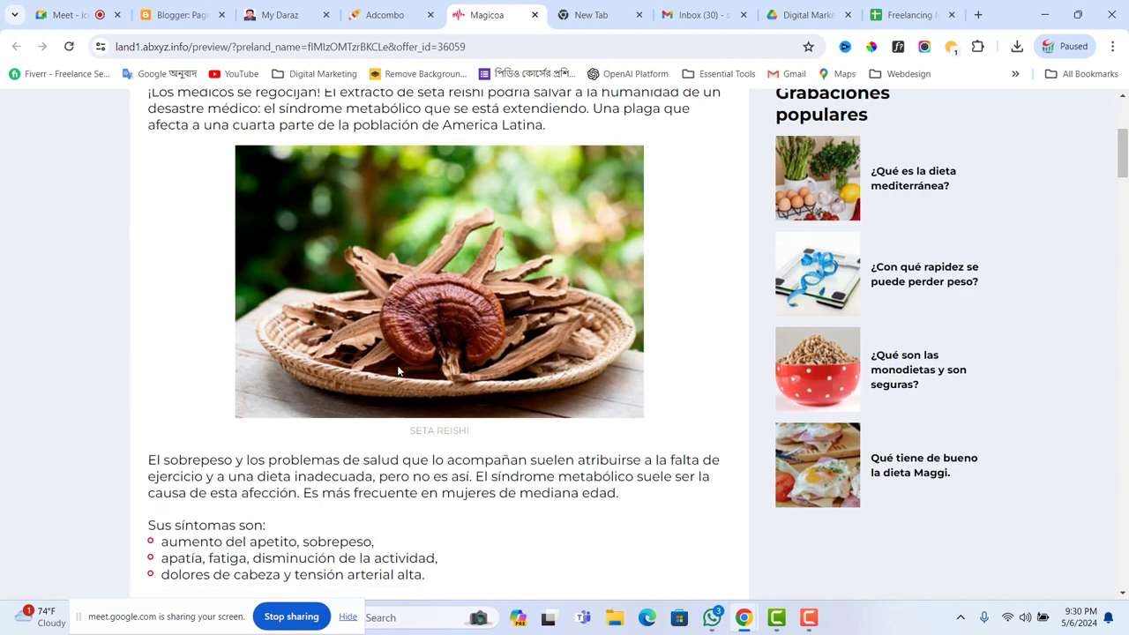
scroll(400, 371, down, 4)
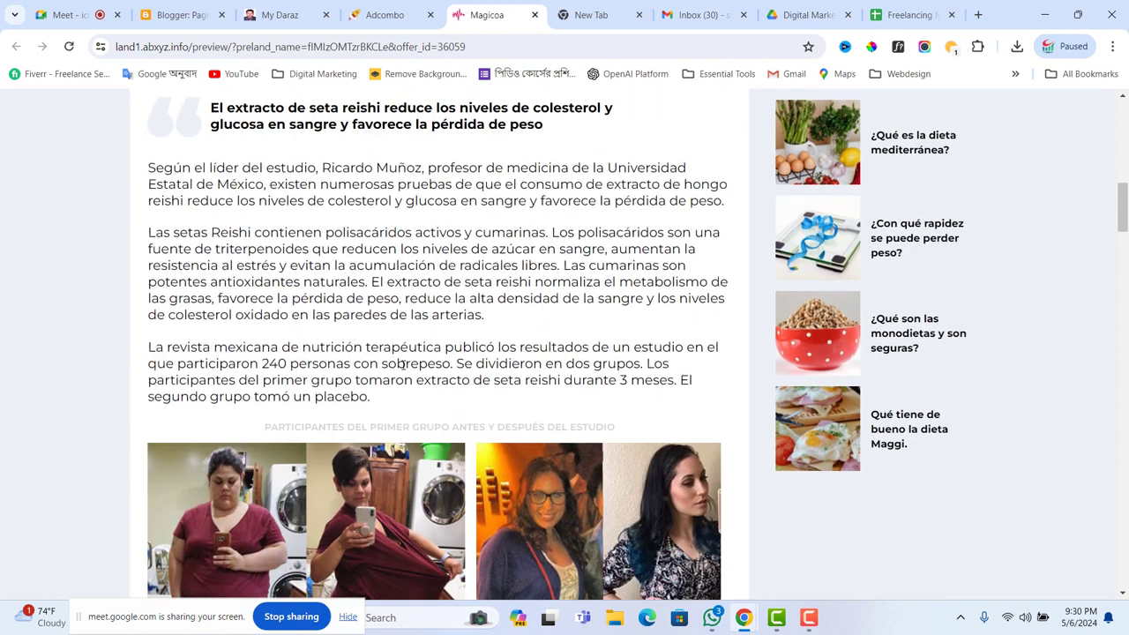
scroll(414, 366, up, 7)
scroll(419, 363, up, 3)
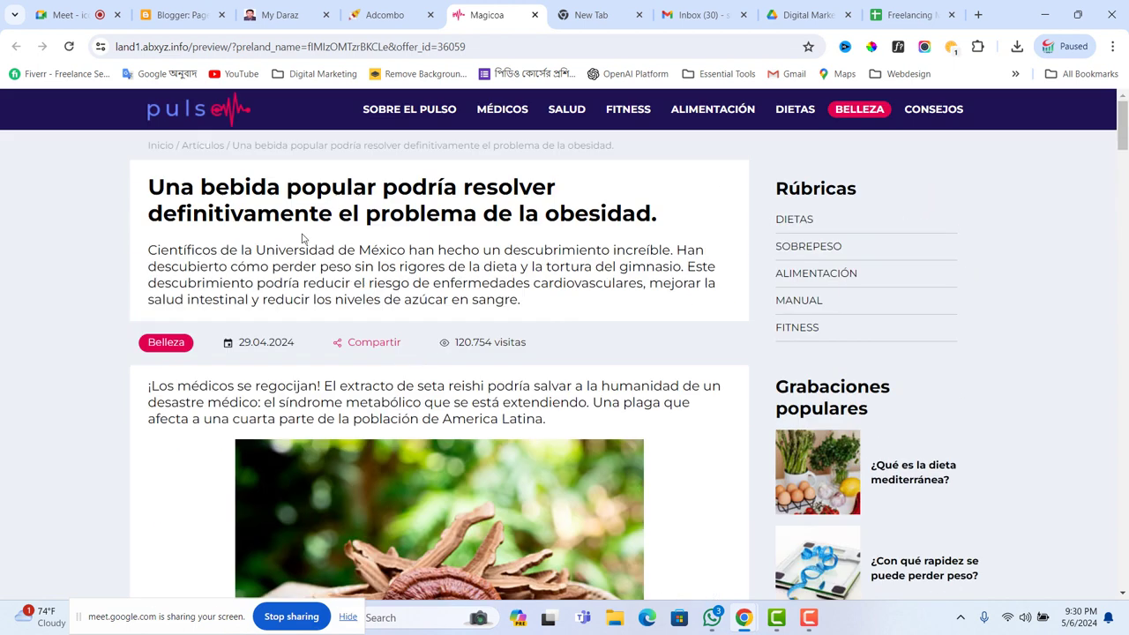
scroll(476, 344, down, 18)
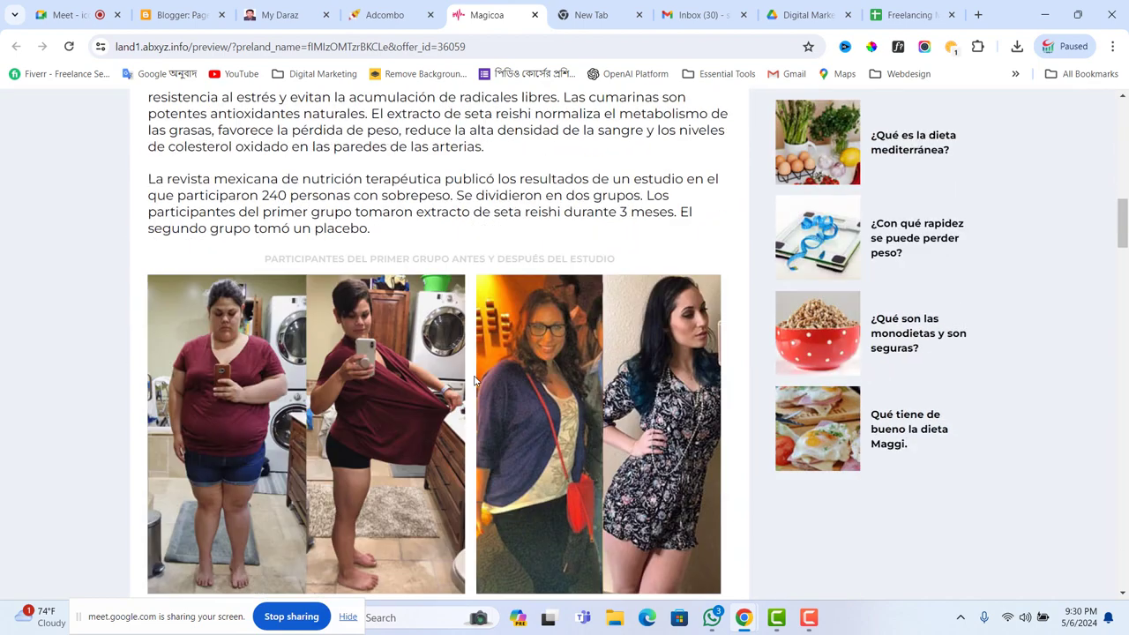
scroll(472, 374, down, 12)
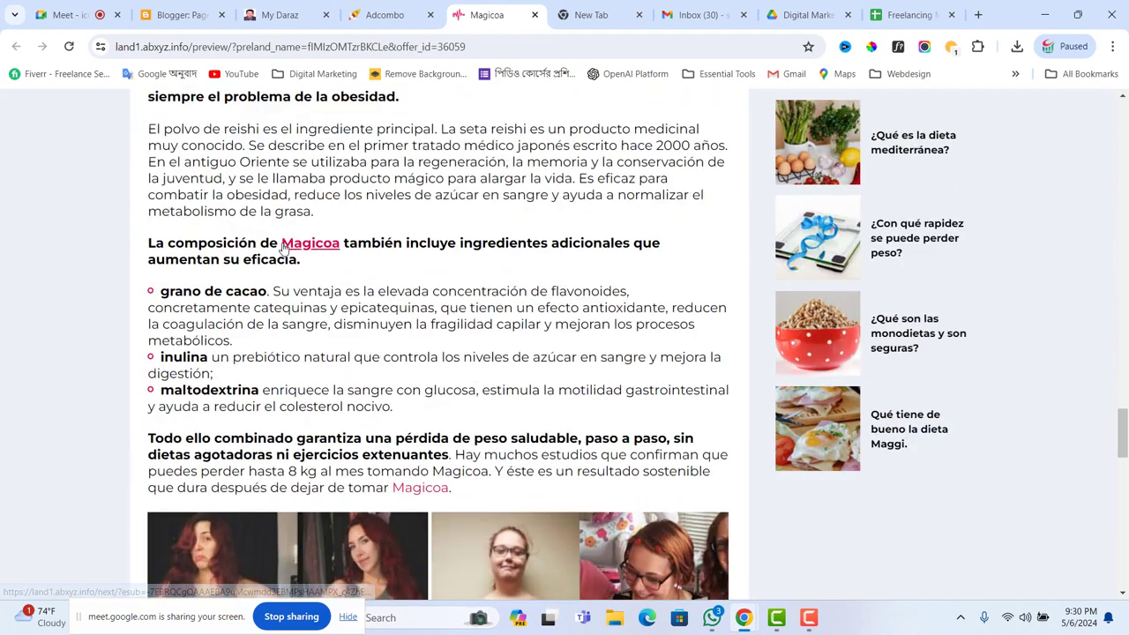
drag(280, 243, 343, 246)
key(ctrl+c)
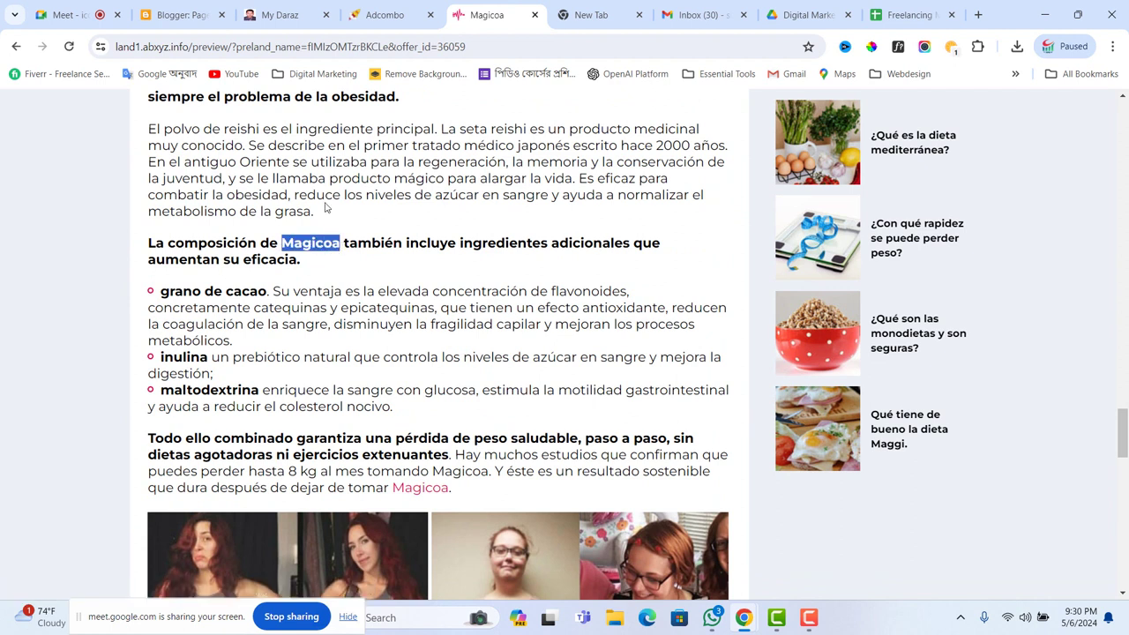
Step: Title the new Blogger blog Magicoa786, reusing the copied product name, and continue to the web address setup
click(196, 19)
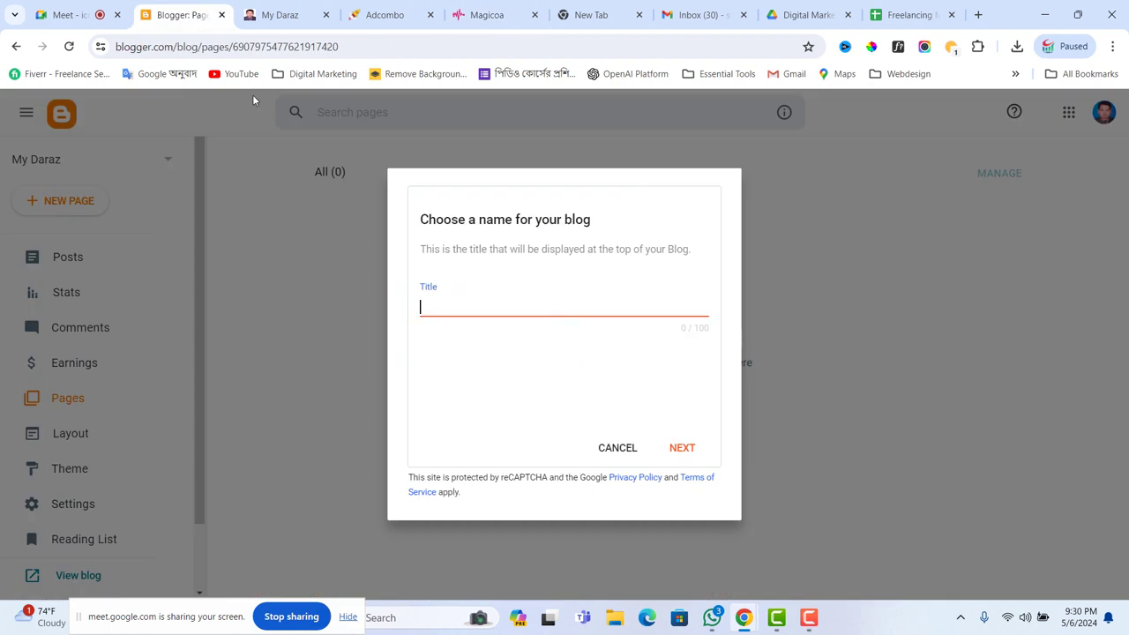
key(ctrl+v)
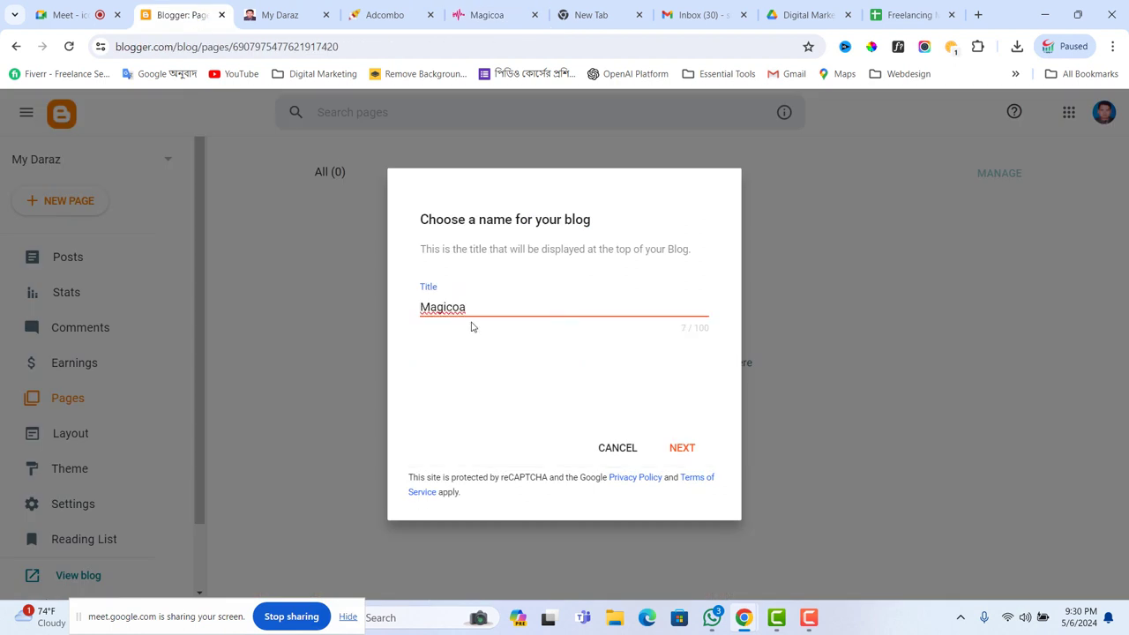
click(514, 357)
click(479, 305)
text(786)
click(508, 342)
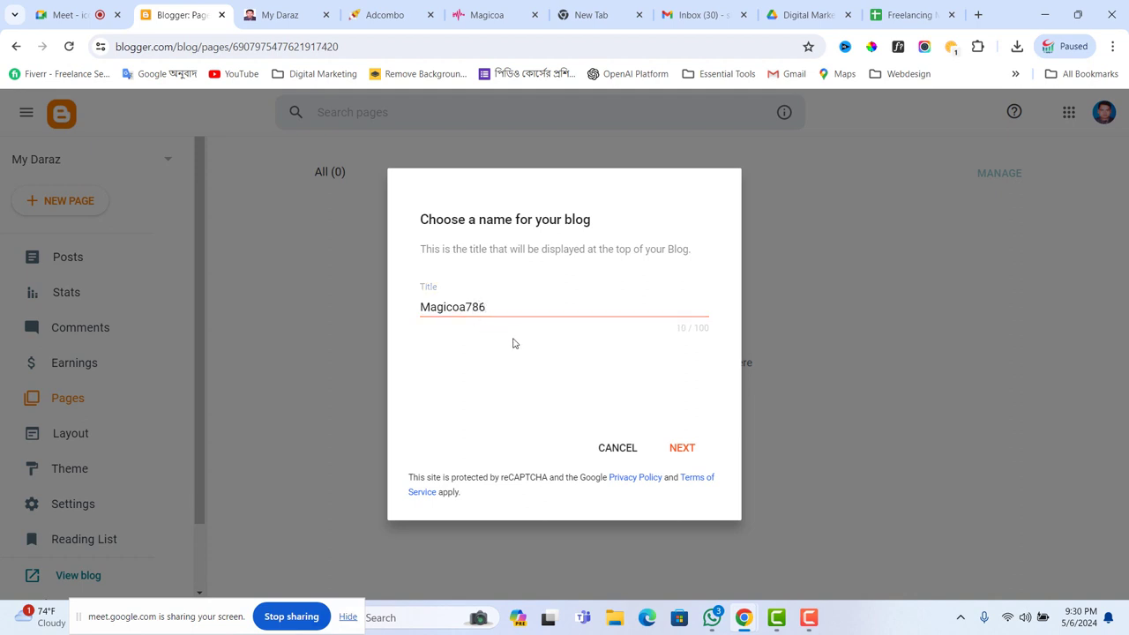
click(494, 306)
click(682, 447)
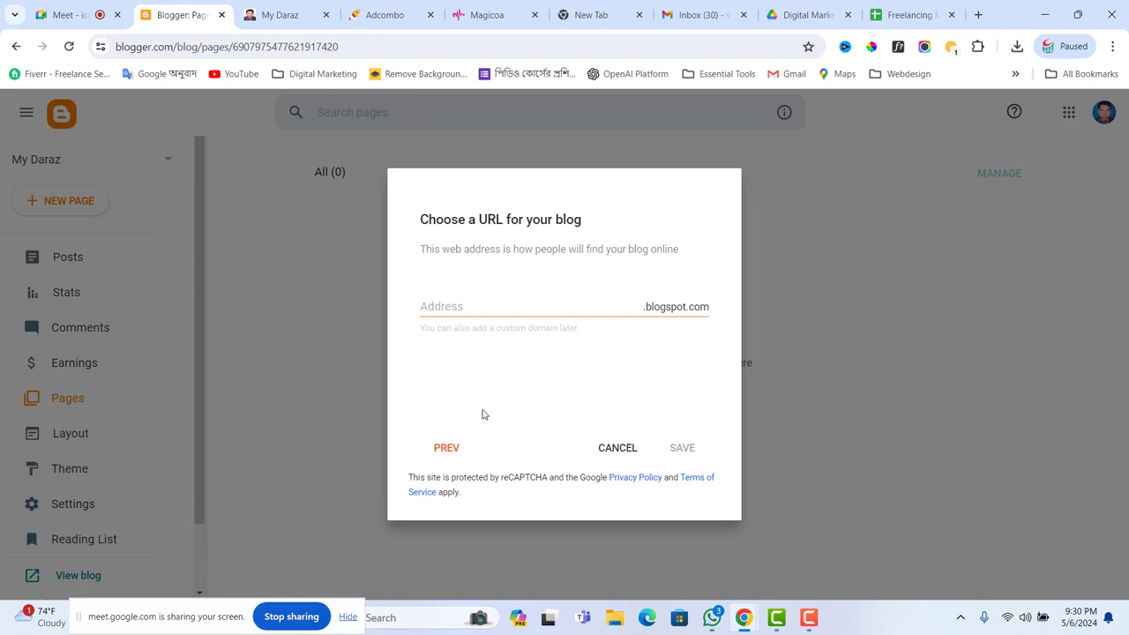
Step: Try Magicoa786 as the blog's blogspot.com address
click(475, 303)
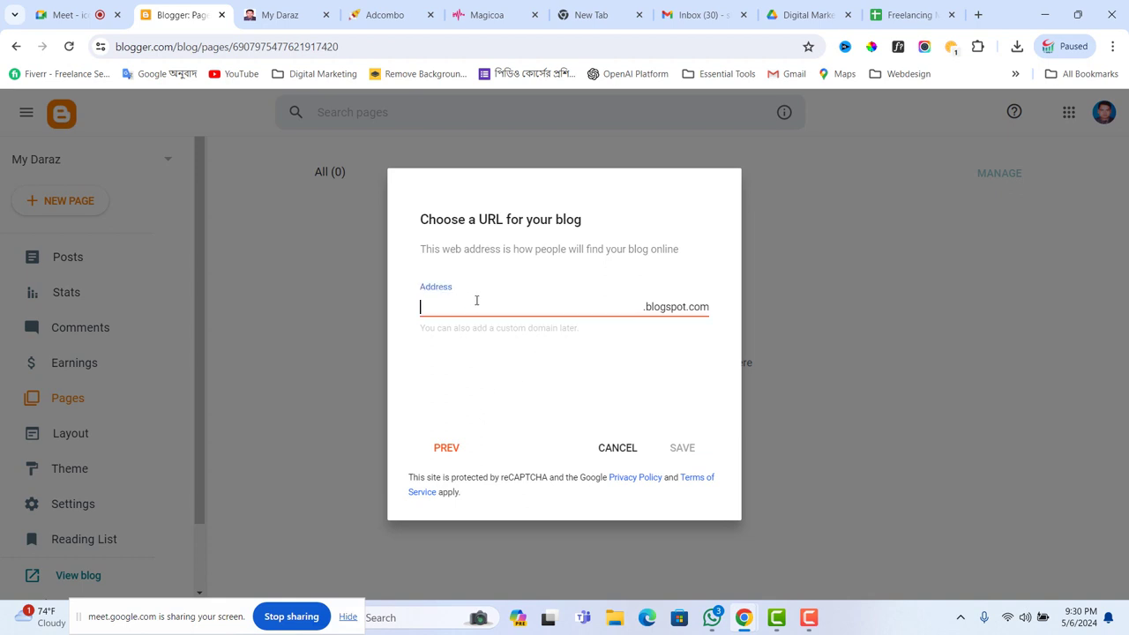
key(ctrl+v)
text(78)
click(582, 380)
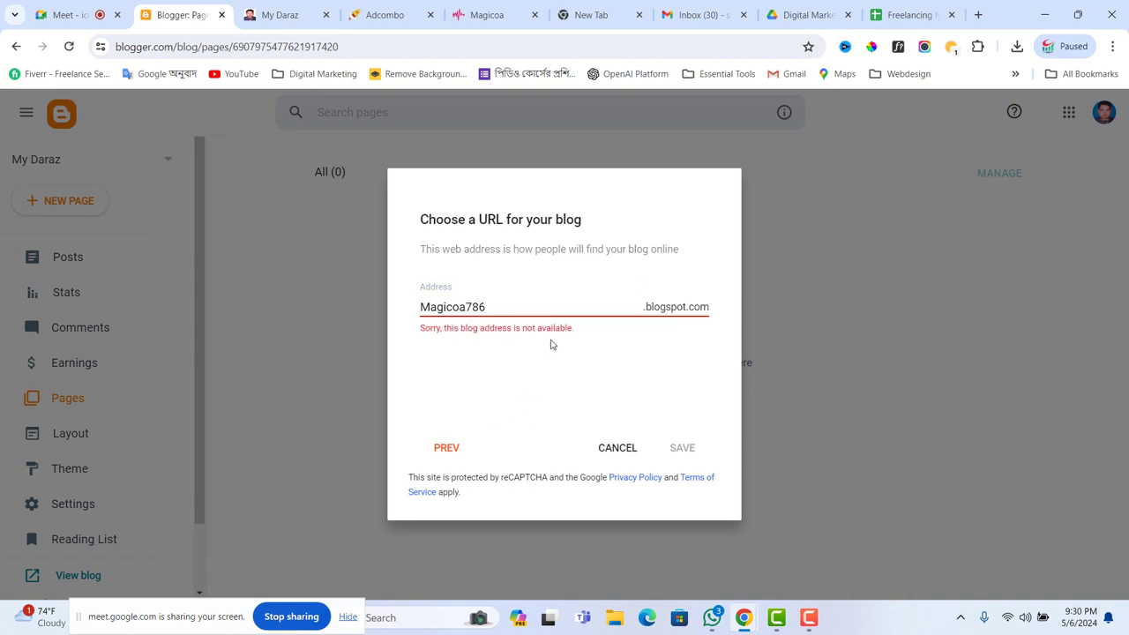
Step: Change the number in the blog address to make it Magicoa2255 and save the new blog
drag(485, 306, 469, 306)
text(2255)
click(570, 374)
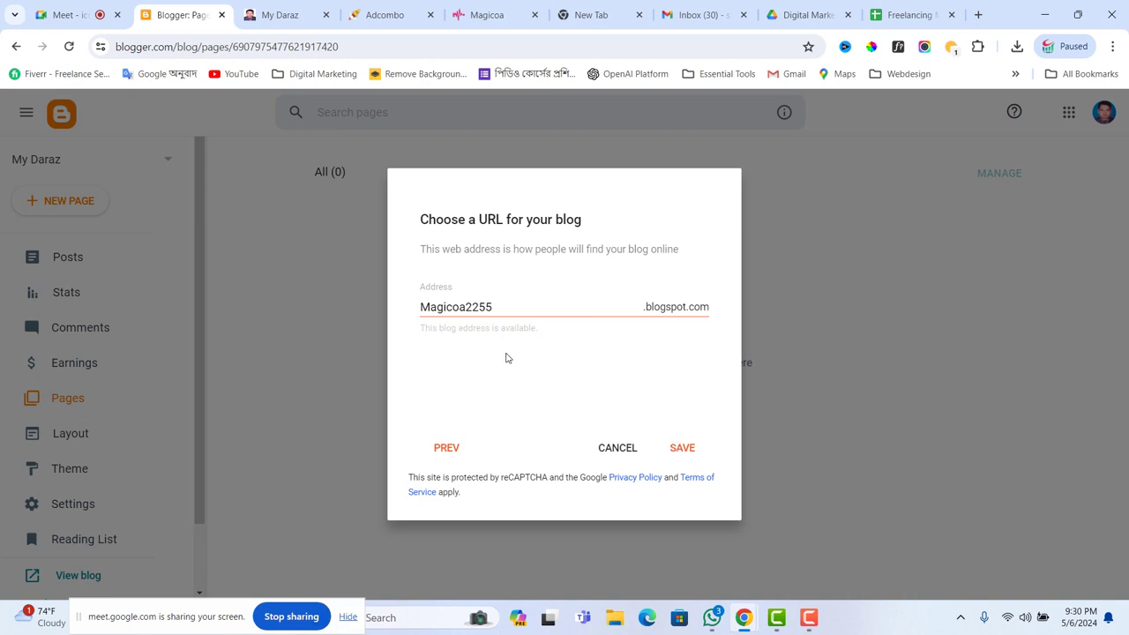
drag(420, 306, 687, 326)
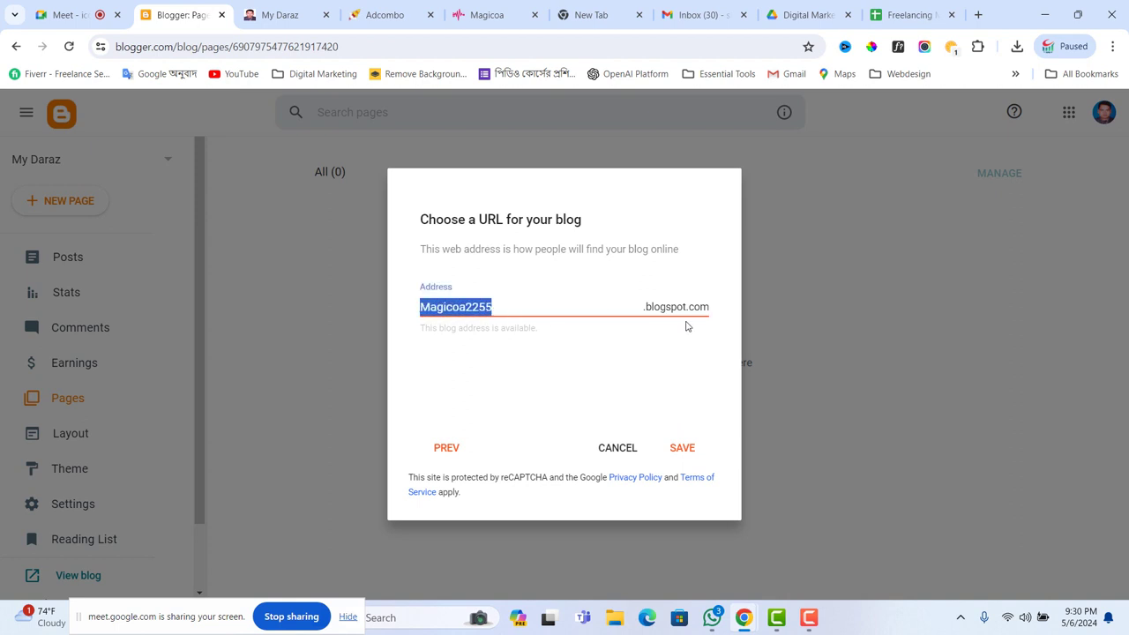
click(687, 447)
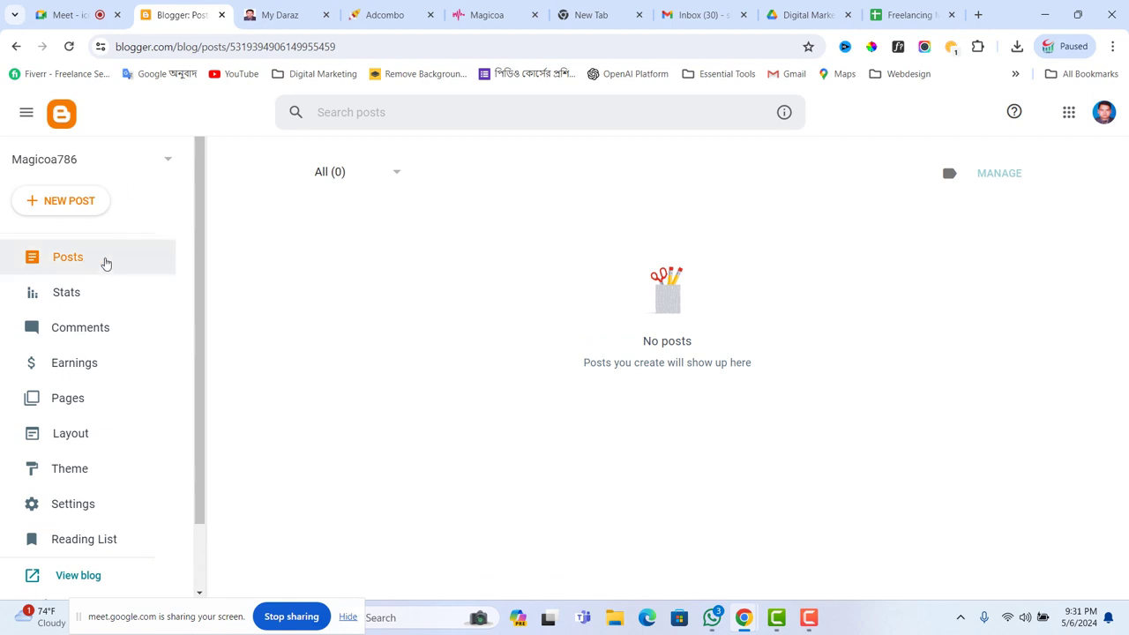
Step: View the new blog's public page, highlight its full web address, and return to the Blogger dashboard
click(76, 576)
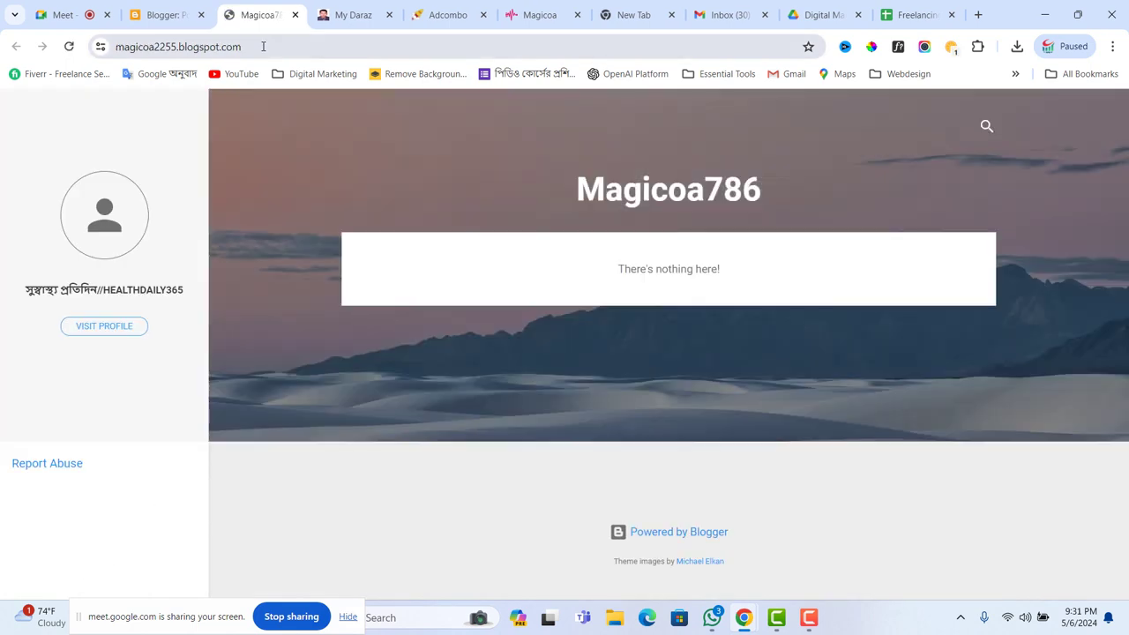
drag(257, 47, 68, 40)
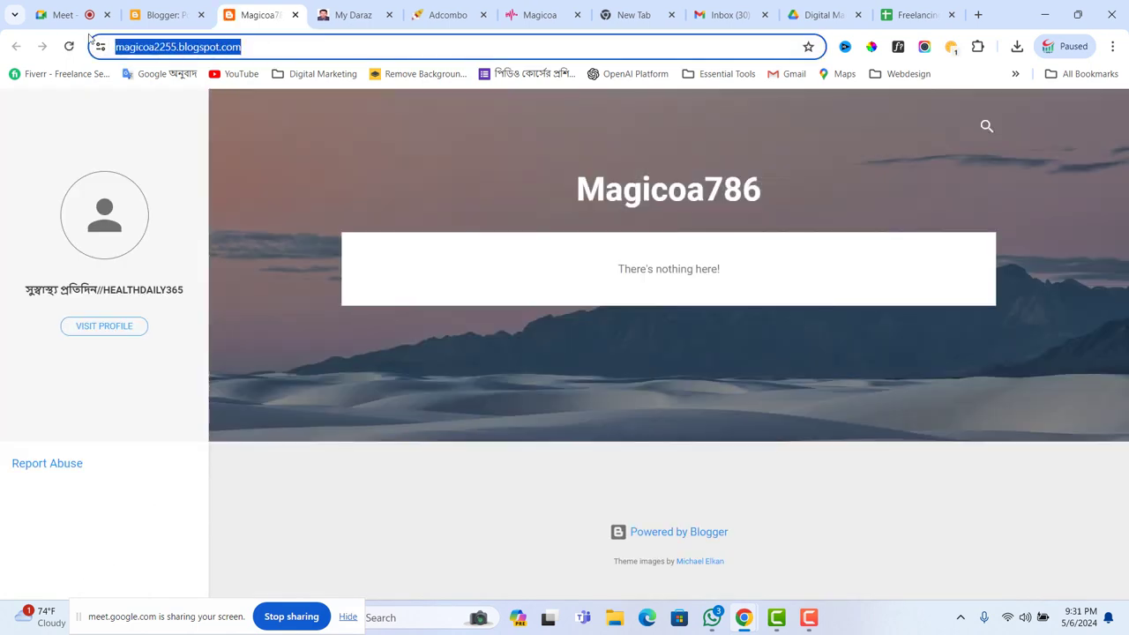
click(252, 49)
drag(301, 48, 64, 41)
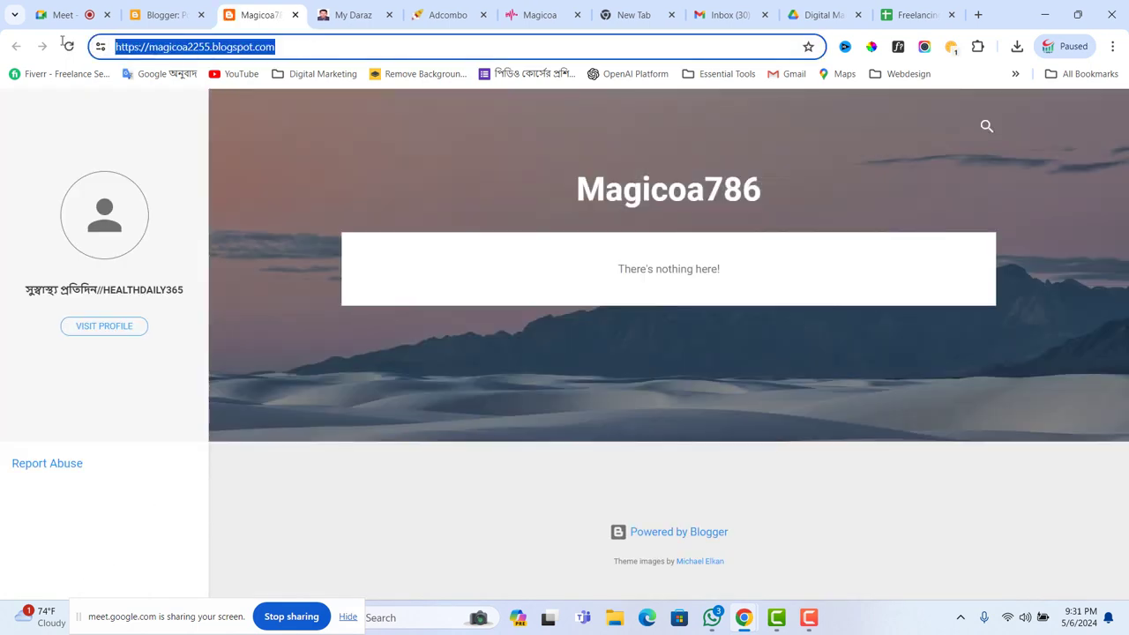
click(298, 49)
drag(231, 48, 42, 30)
click(300, 48)
drag(300, 49, 111, 38)
click(178, 18)
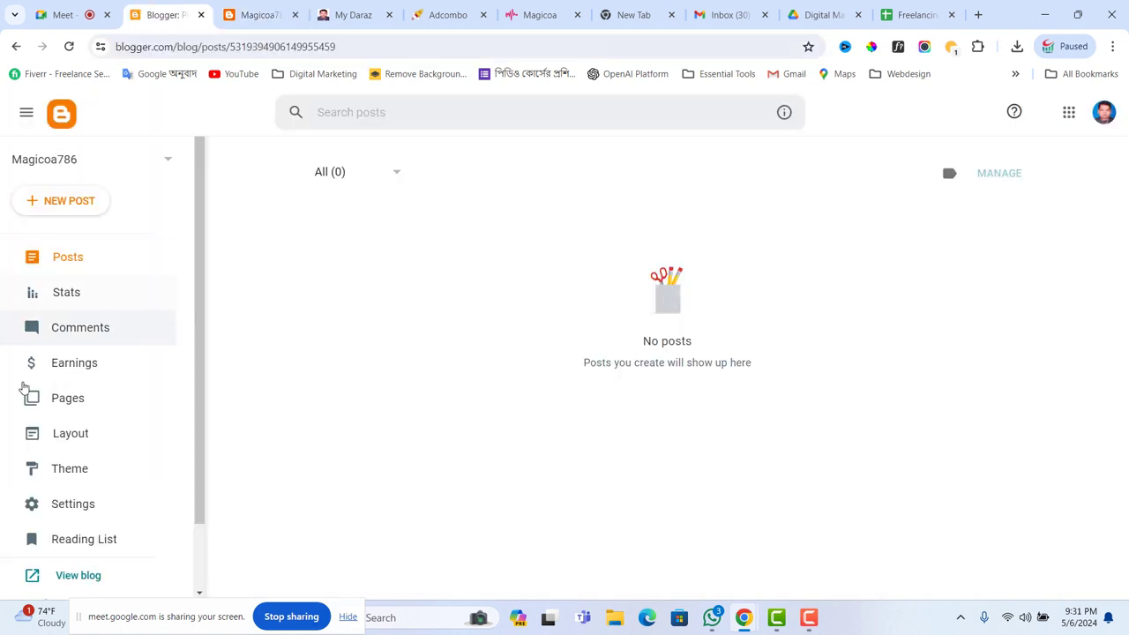
Step: Browse Blogger's theme gallery and apply the Simple Bold theme to the Magicoa786 blog, accepting the notice about hidden gadgets
scroll(41, 414, down, 1)
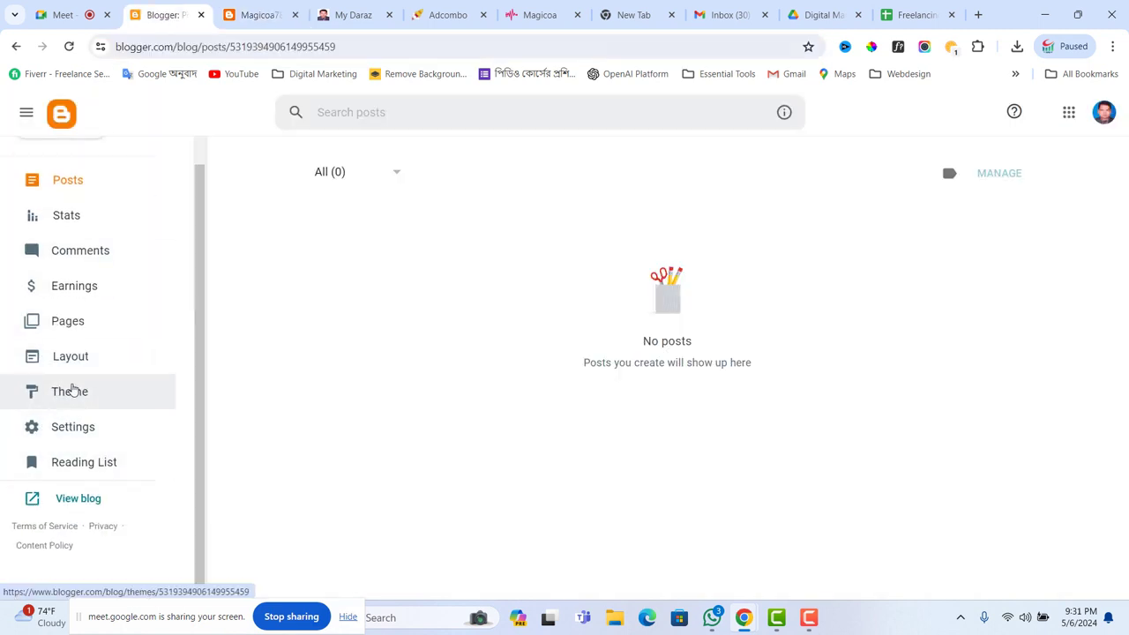
click(68, 393)
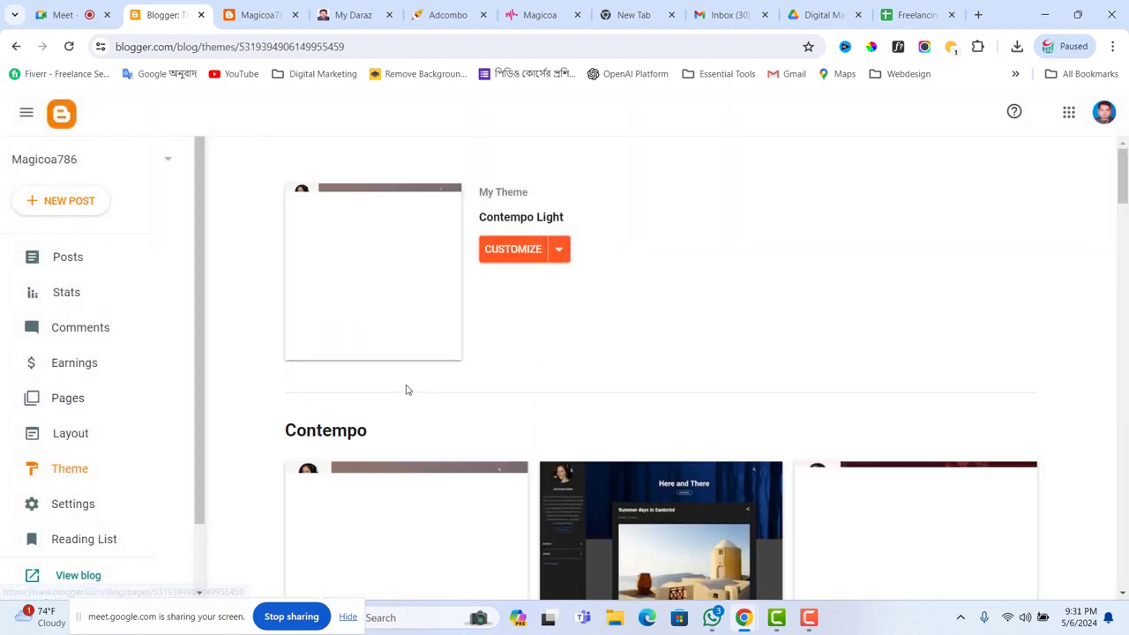
scroll(406, 390, down, 7)
scroll(434, 391, down, 20)
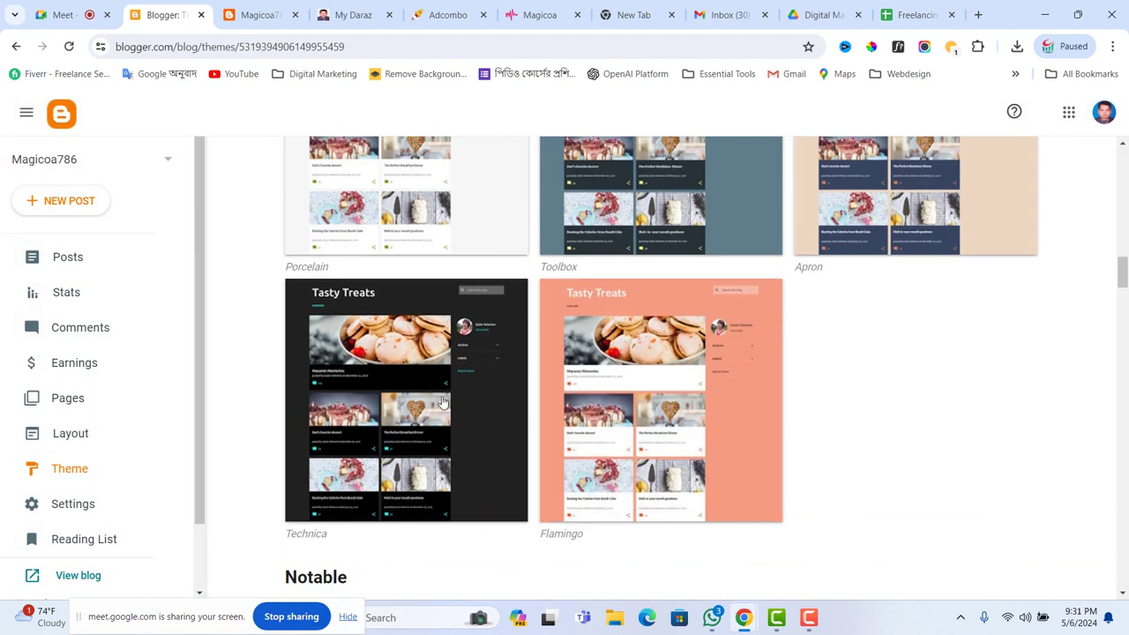
scroll(443, 404, down, 3)
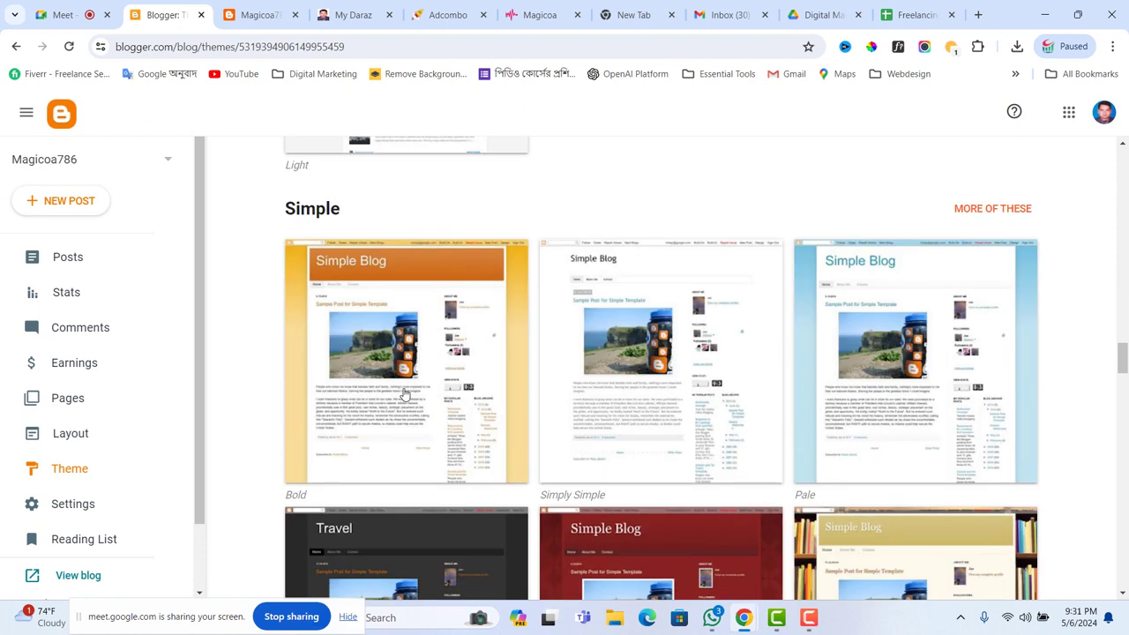
click(404, 393)
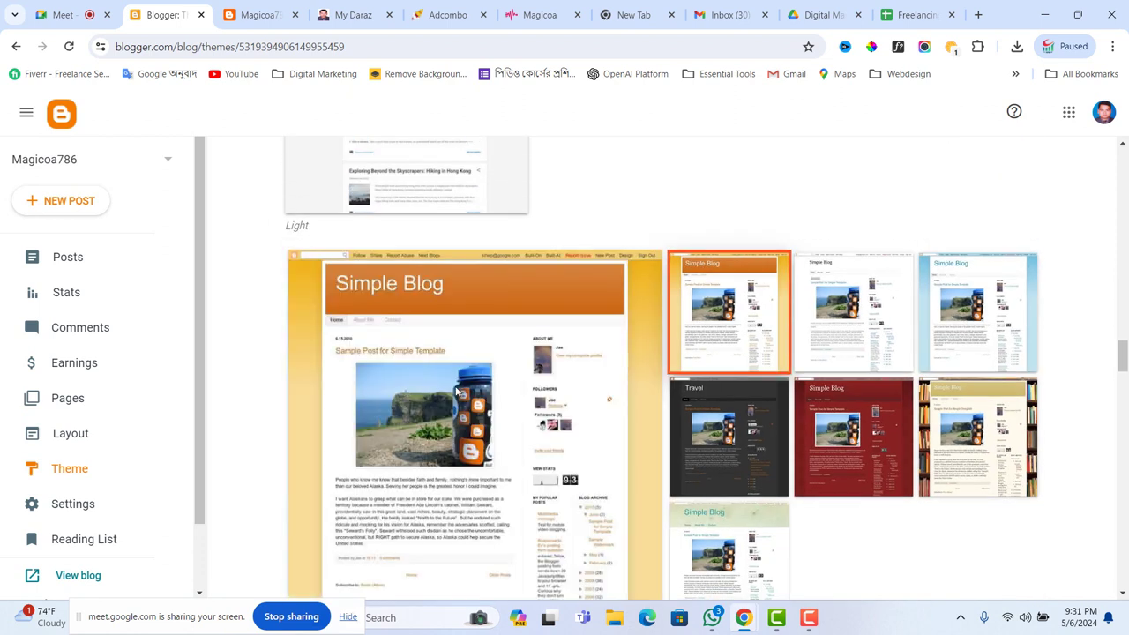
scroll(472, 385, down, 5)
scroll(467, 365, up, 4)
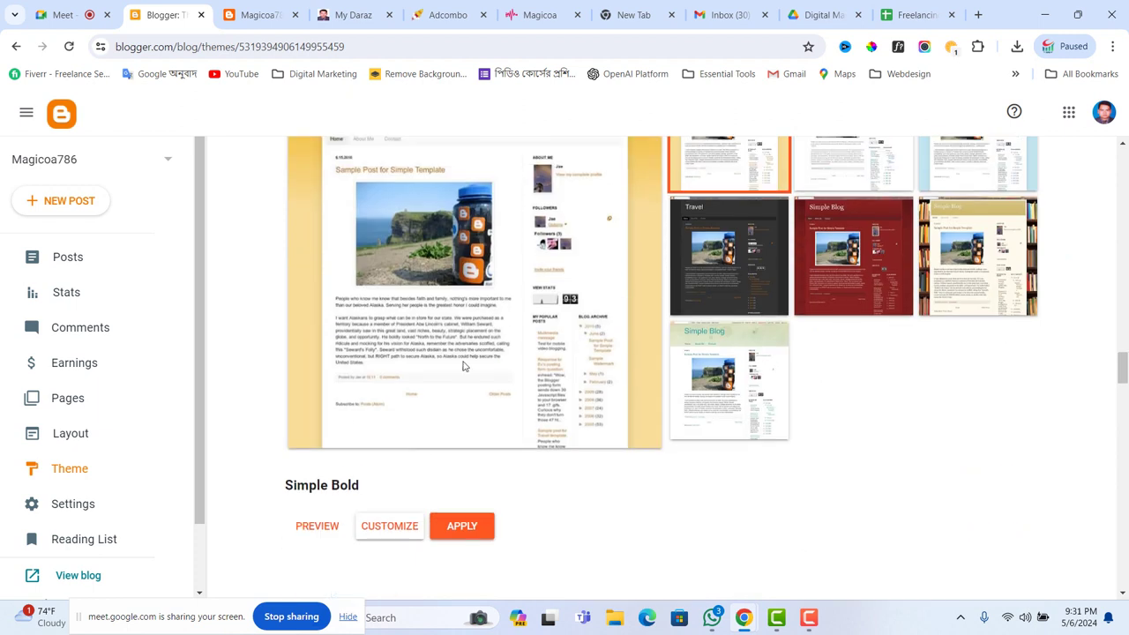
click(462, 565)
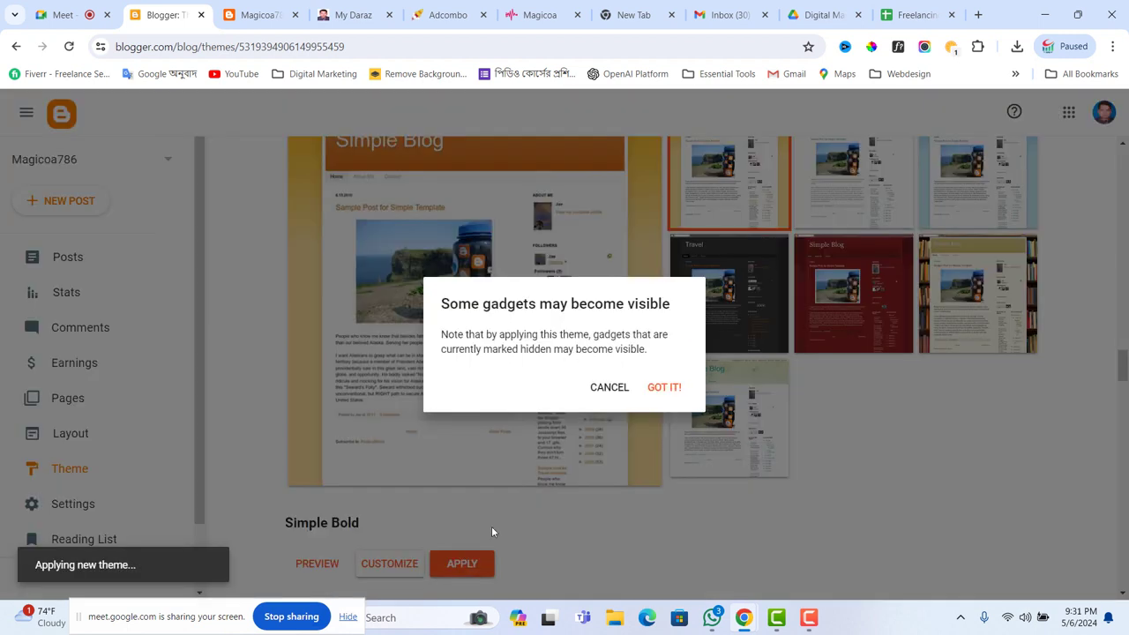
click(671, 393)
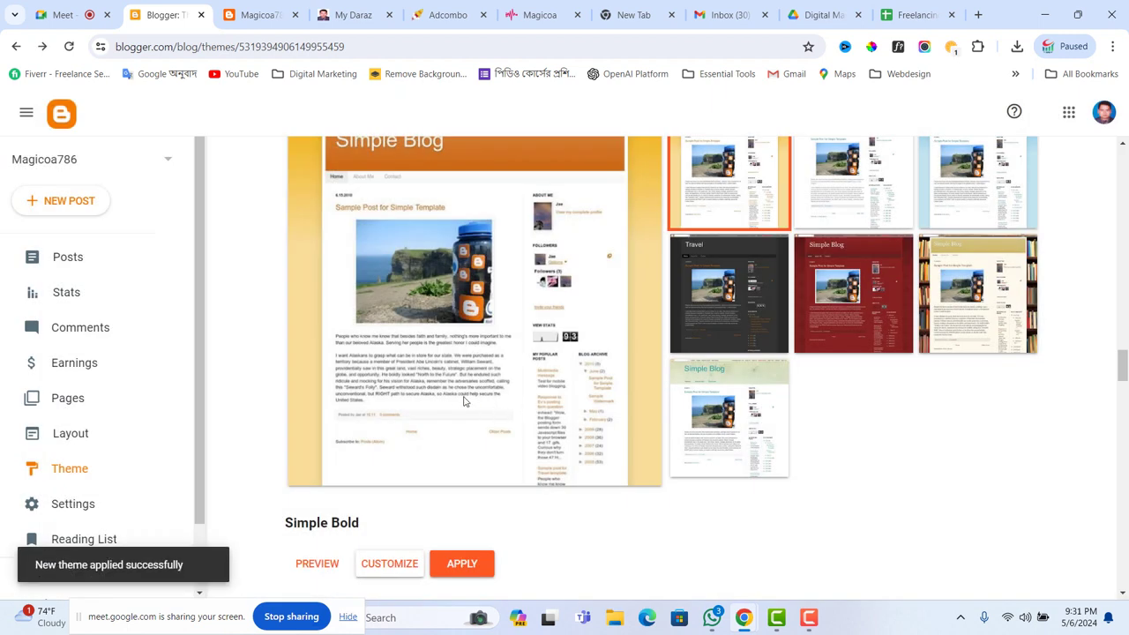
Step: Check the current theme, refresh the blog's public page to view the Simple Bold design, and return to the theme settings
scroll(438, 354, up, 10)
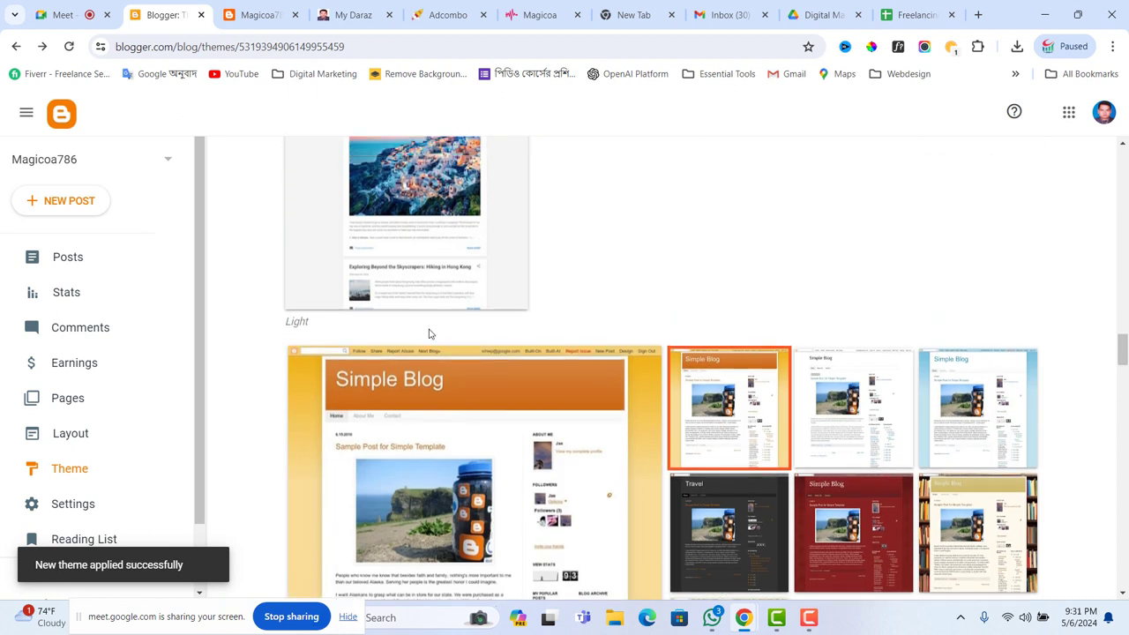
scroll(429, 334, up, 10)
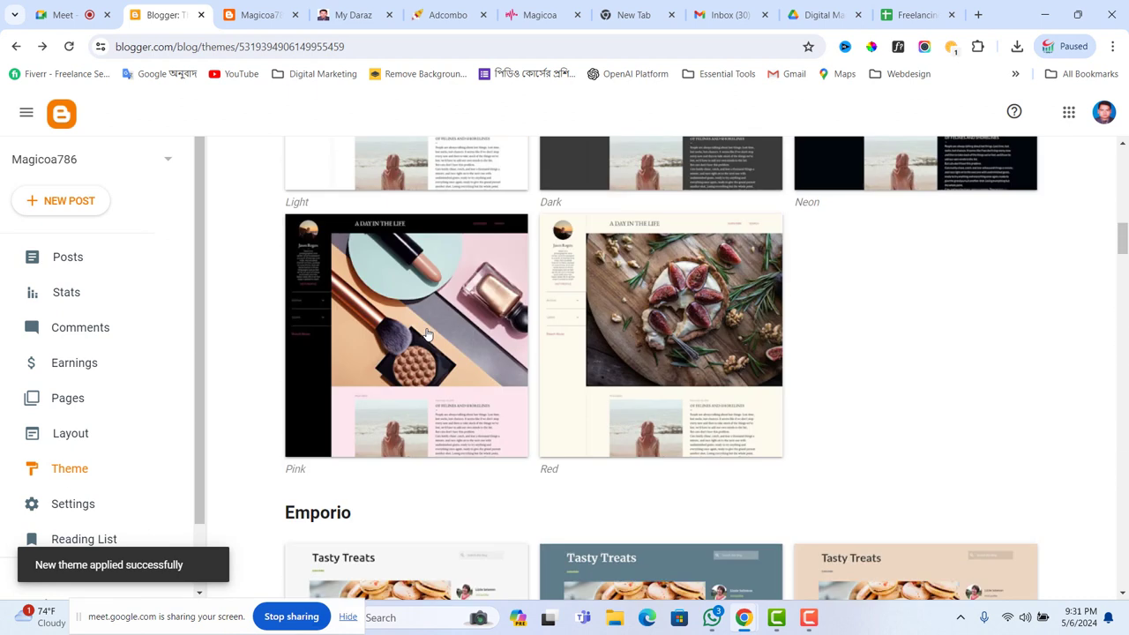
scroll(426, 335, up, 3)
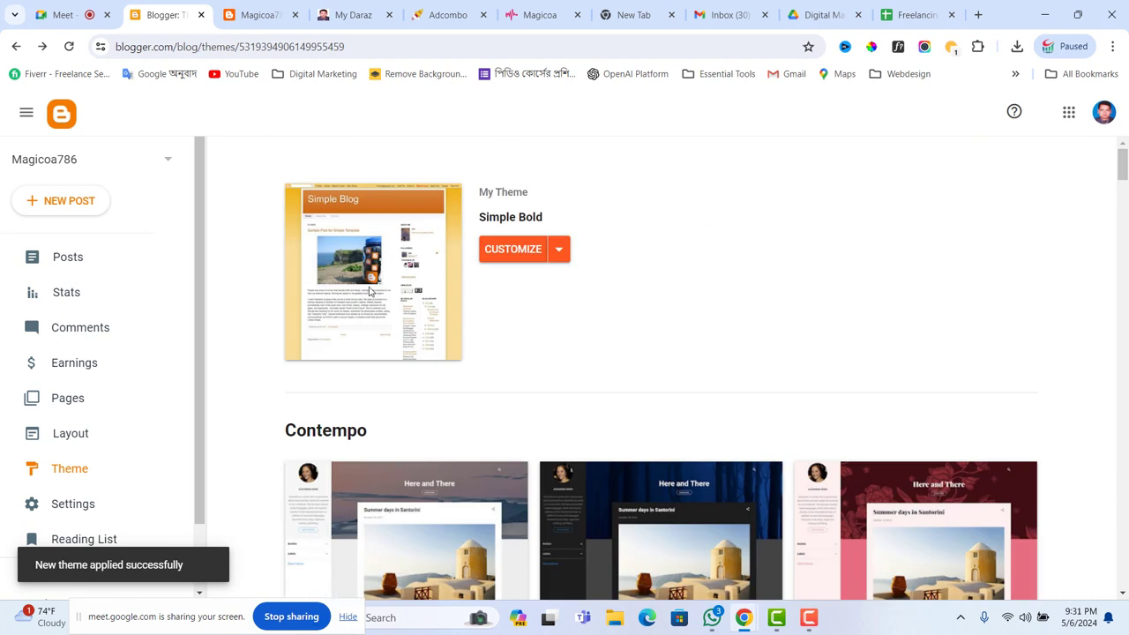
click(274, 17)
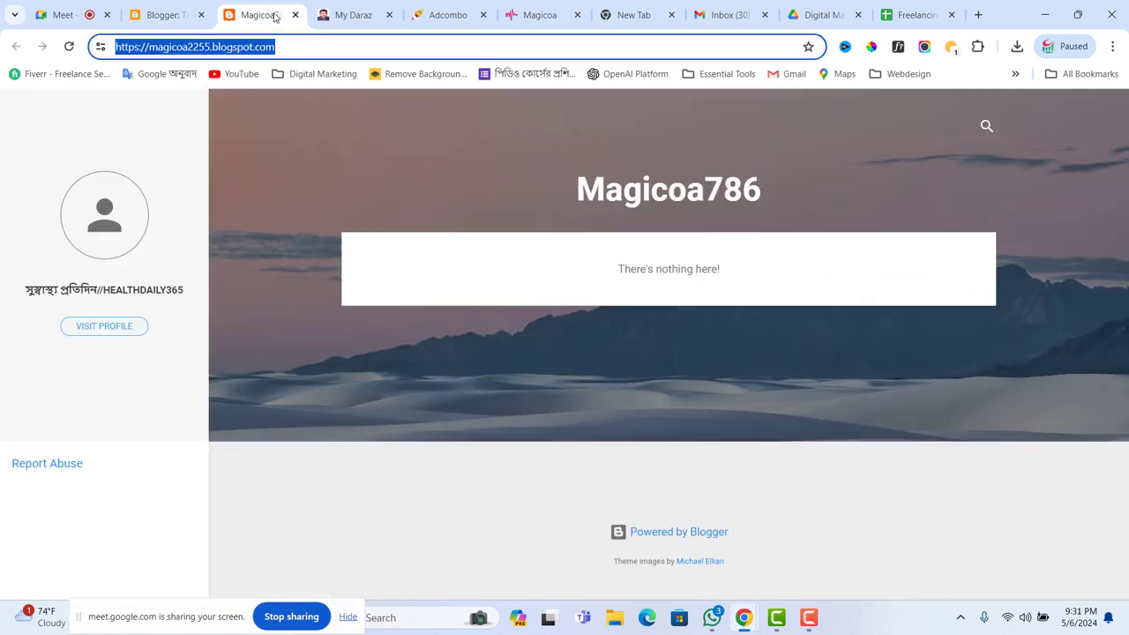
click(68, 46)
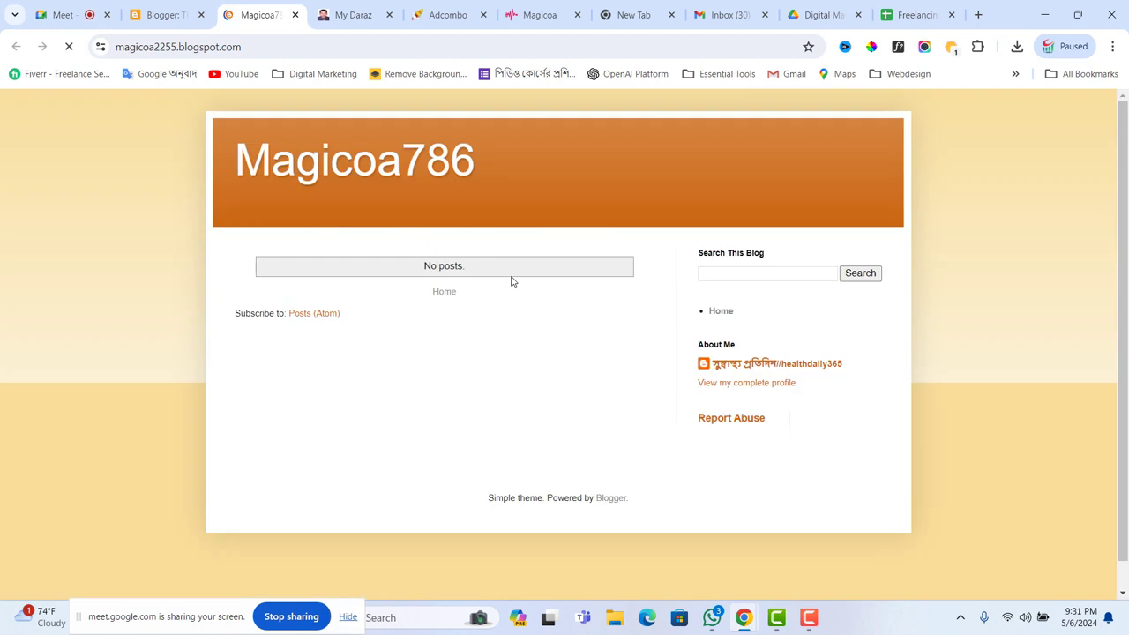
click(163, 15)
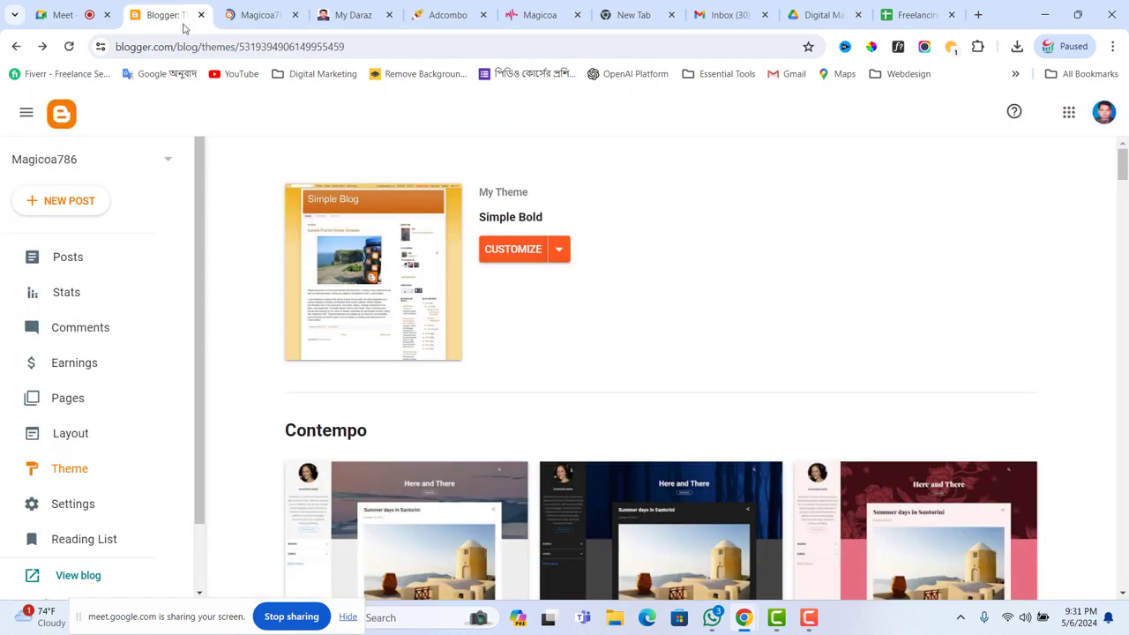
Step: Switch the blog to the first generation Classic theme without making a backup
click(559, 253)
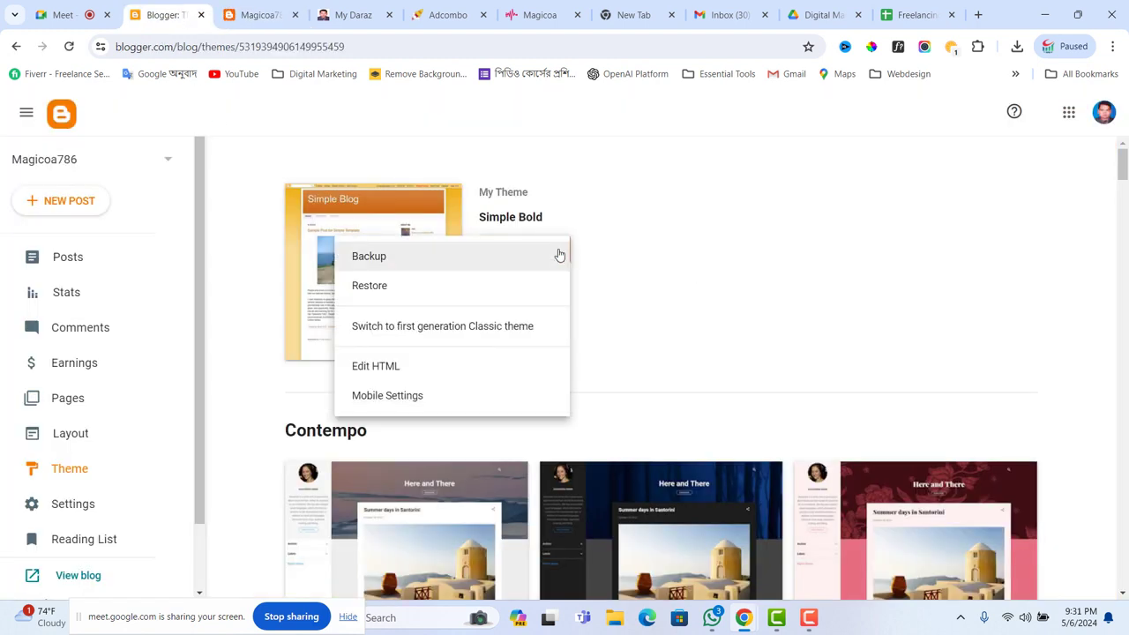
click(492, 330)
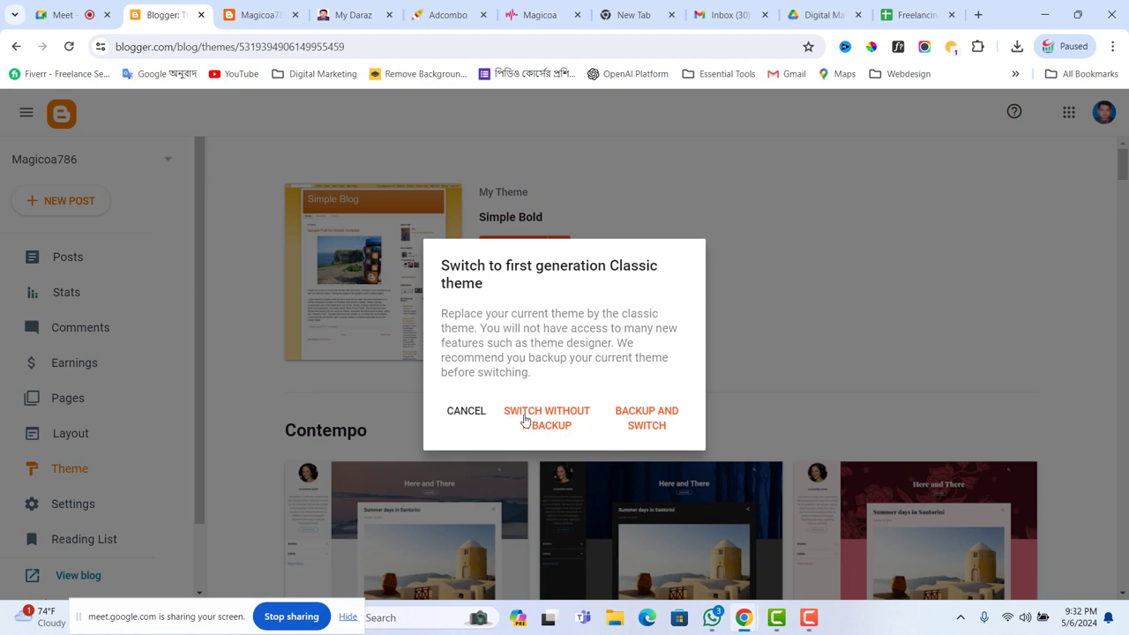
click(553, 419)
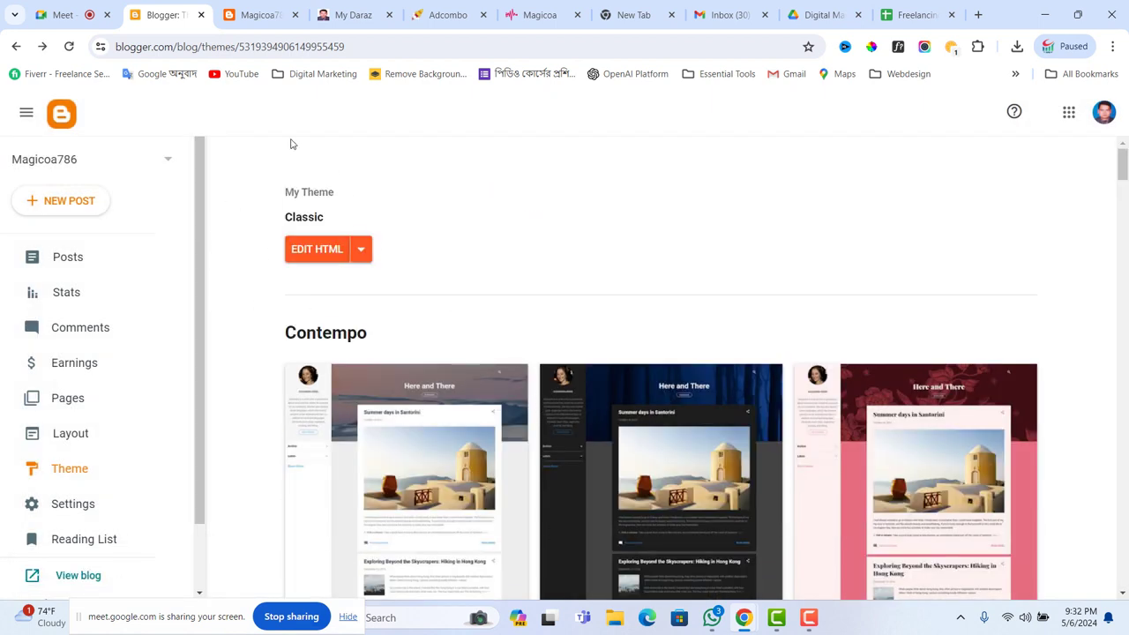
Step: Refresh the public blog page to view the Classic theme, and return to the theme settings
click(260, 29)
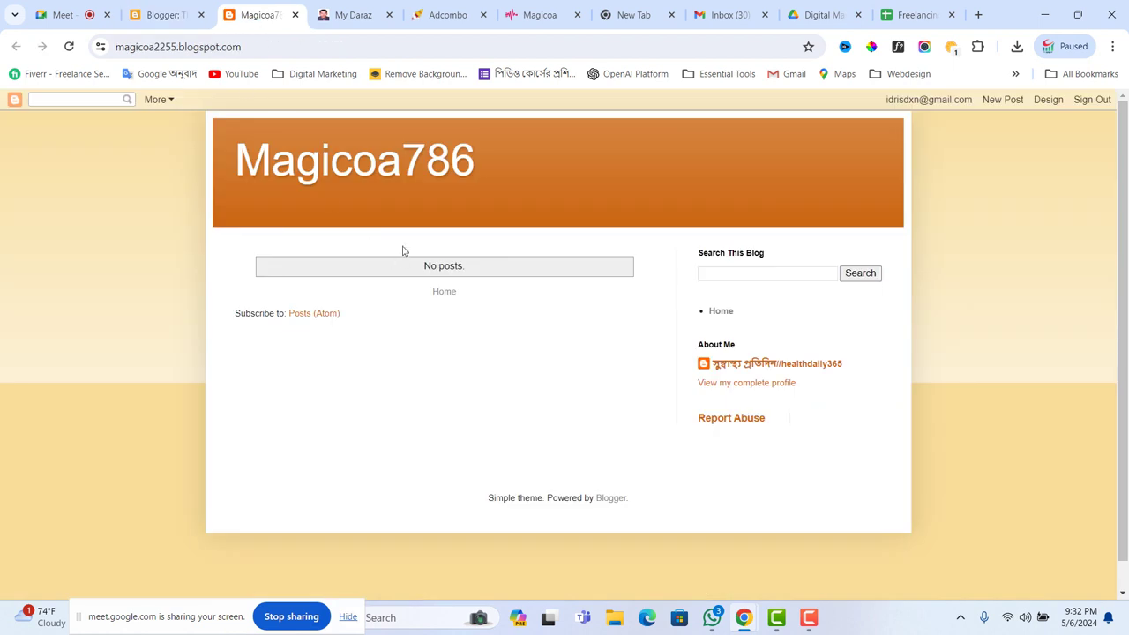
click(69, 47)
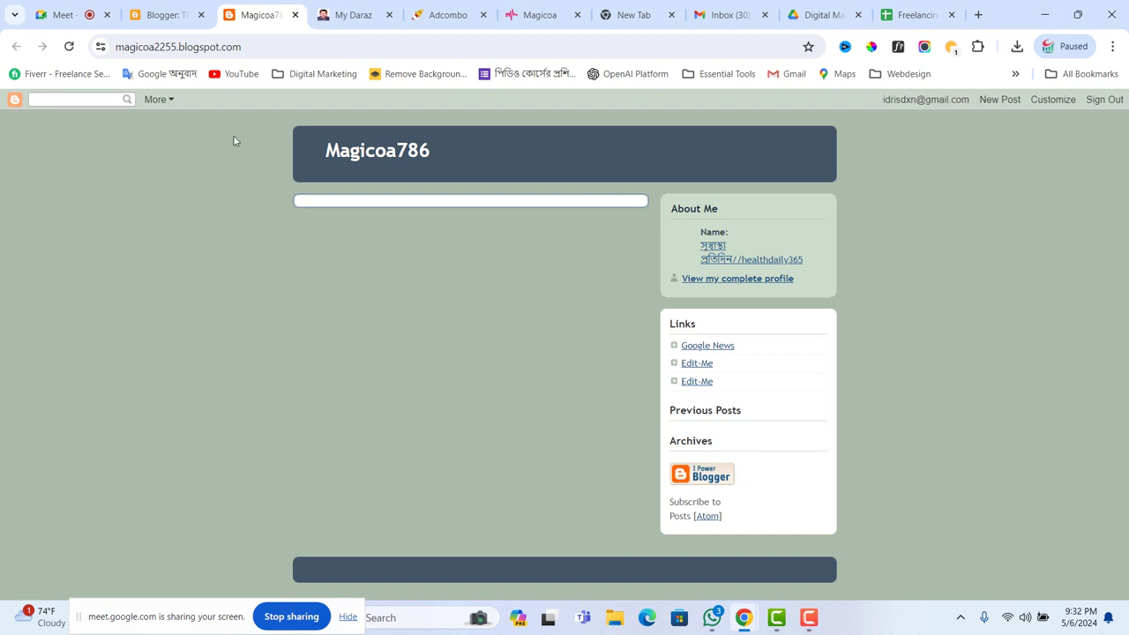
click(161, 13)
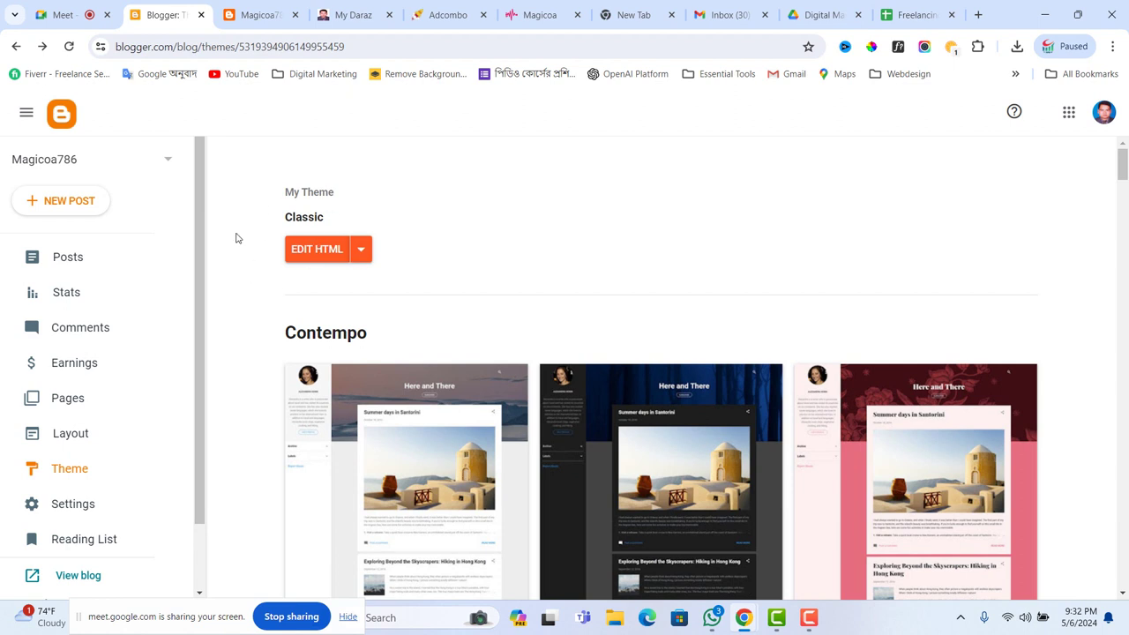
Step: Open the Classic theme's HTML code for editing and delete all of it
click(311, 250)
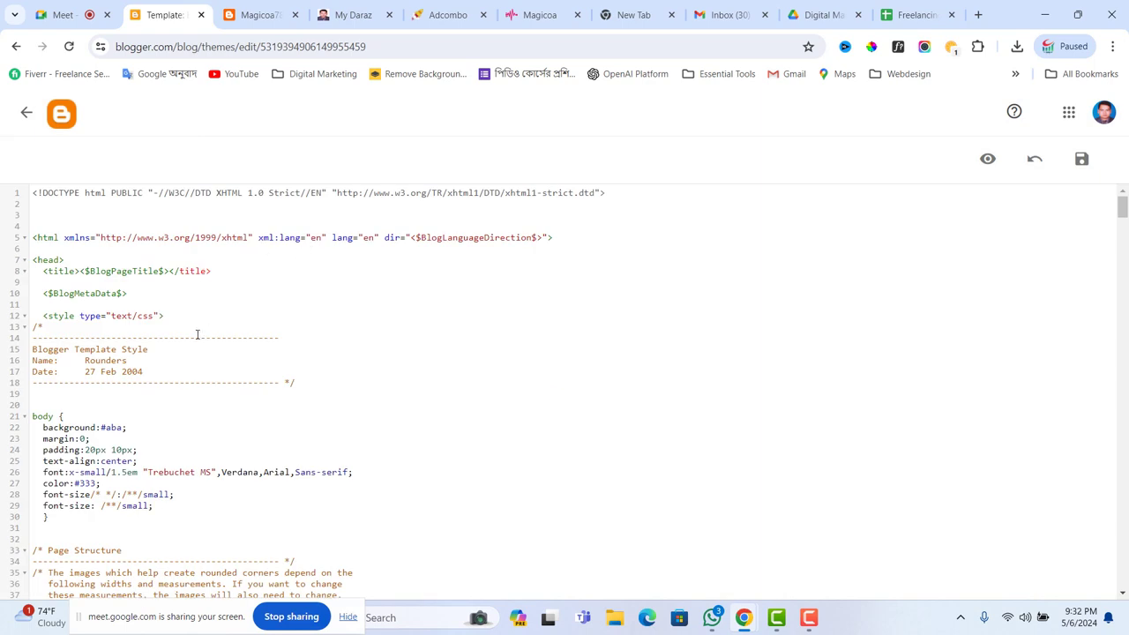
key(ctrl+a)
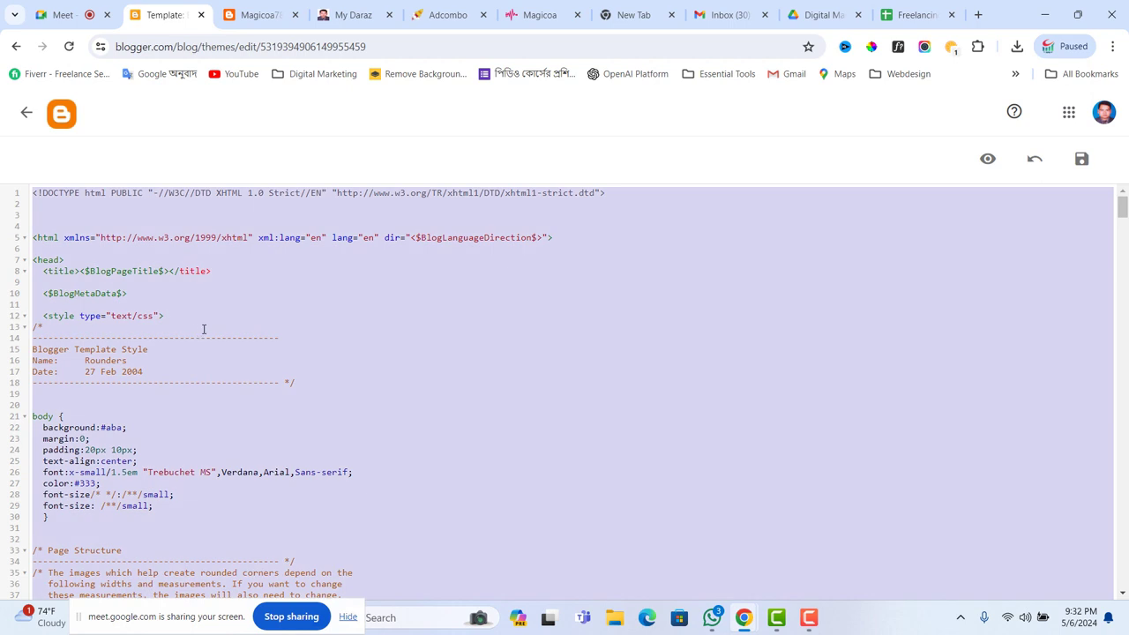
key(BackSpace)
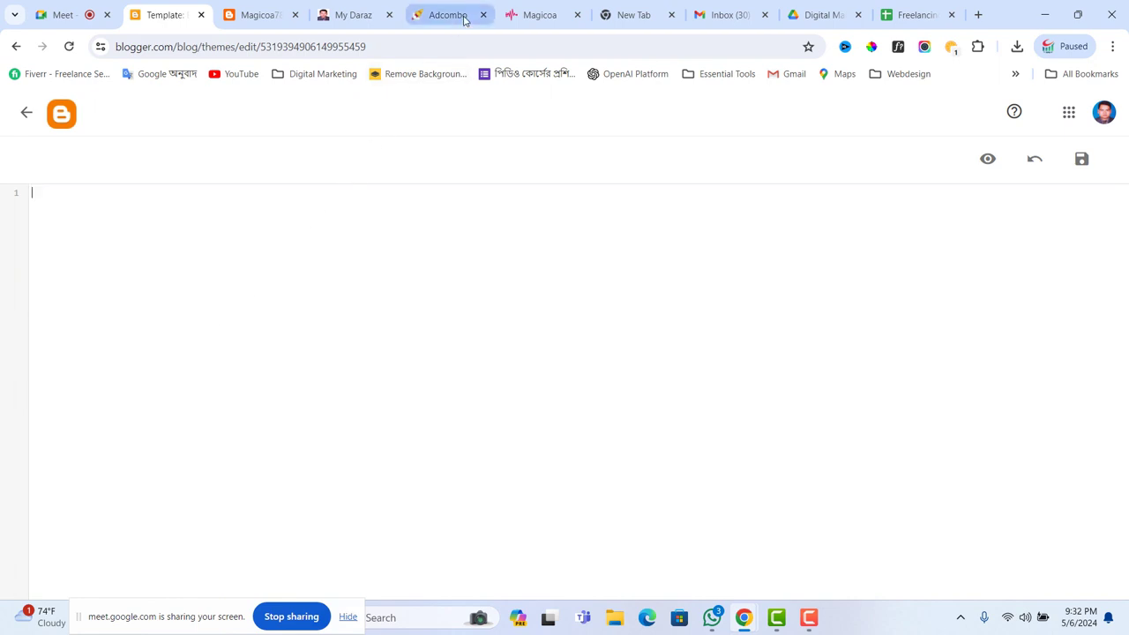
Step: View the page source of the Magicoa prelanding preview and copy its entire code
click(518, 13)
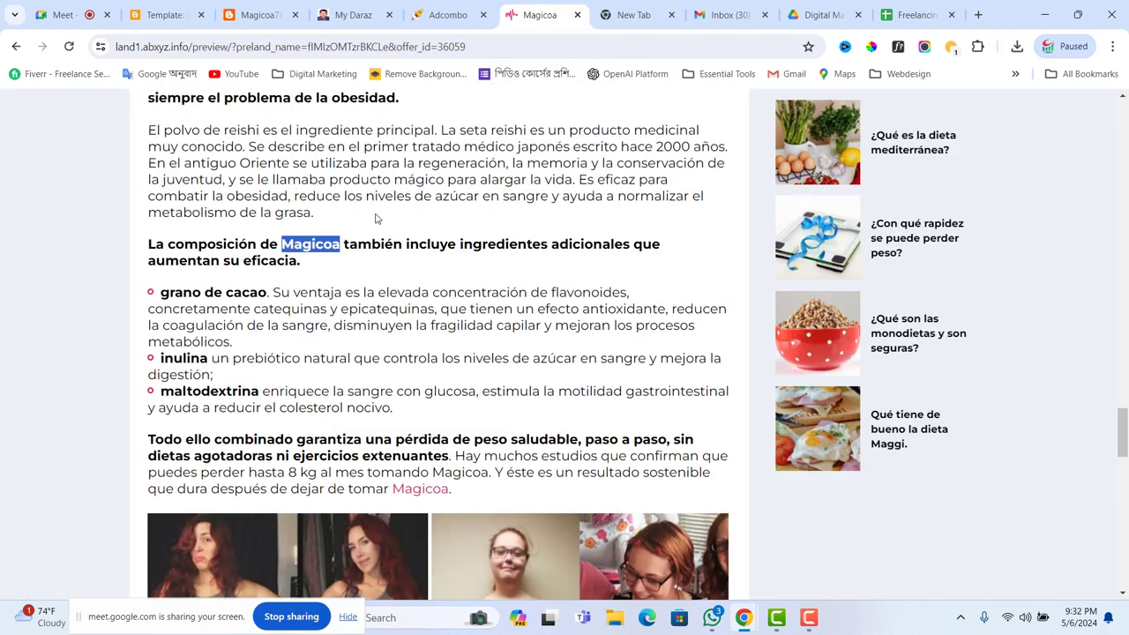
scroll(377, 215, up, 20)
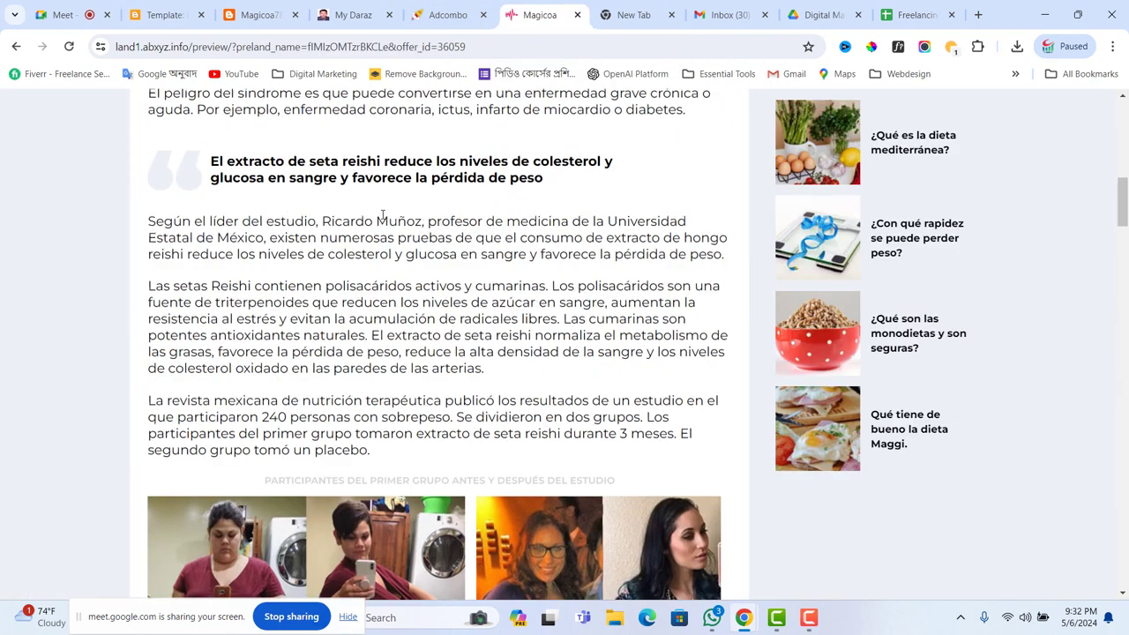
scroll(382, 215, up, 10)
scroll(384, 215, down, 7)
scroll(384, 221, up, 1)
scroll(384, 222, up, 4)
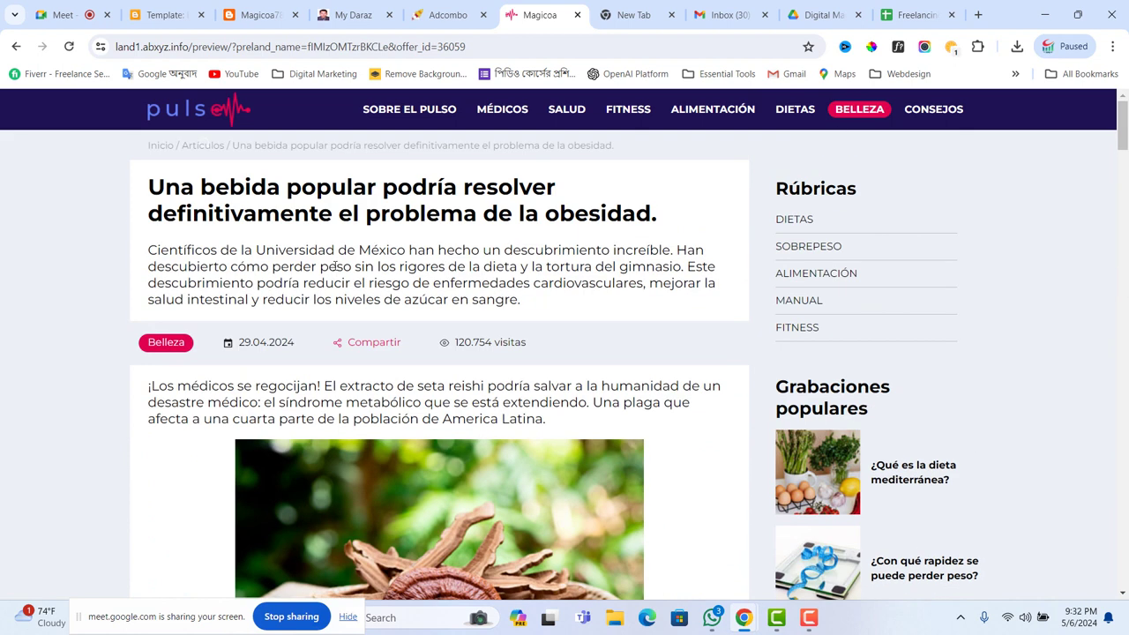
scroll(336, 267, down, 12)
scroll(322, 238, up, 3)
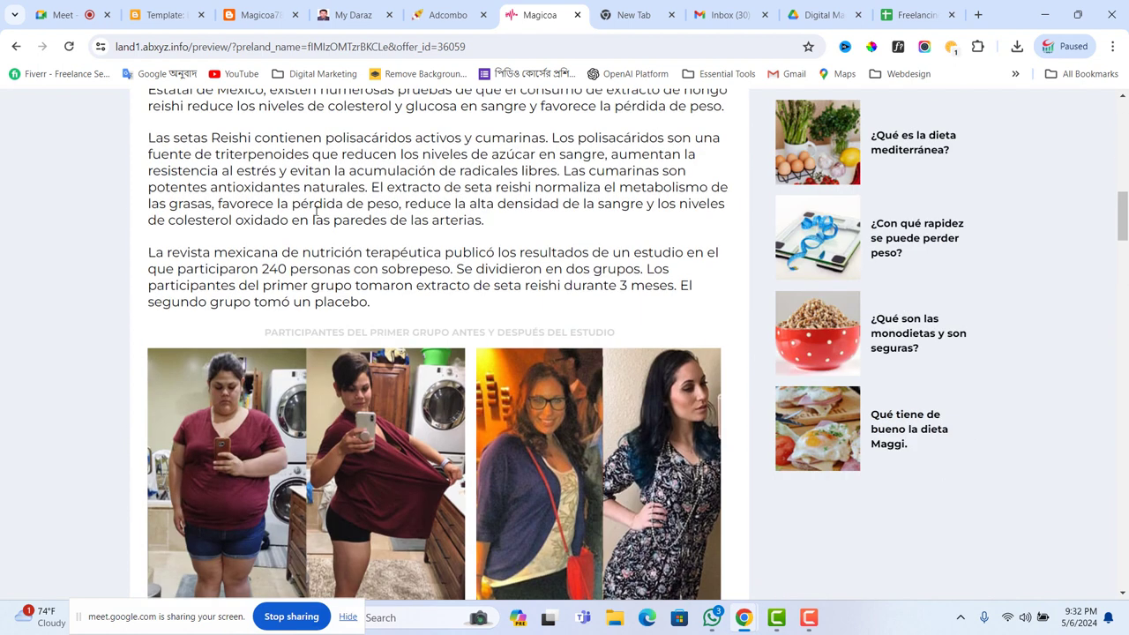
right_click(315, 210)
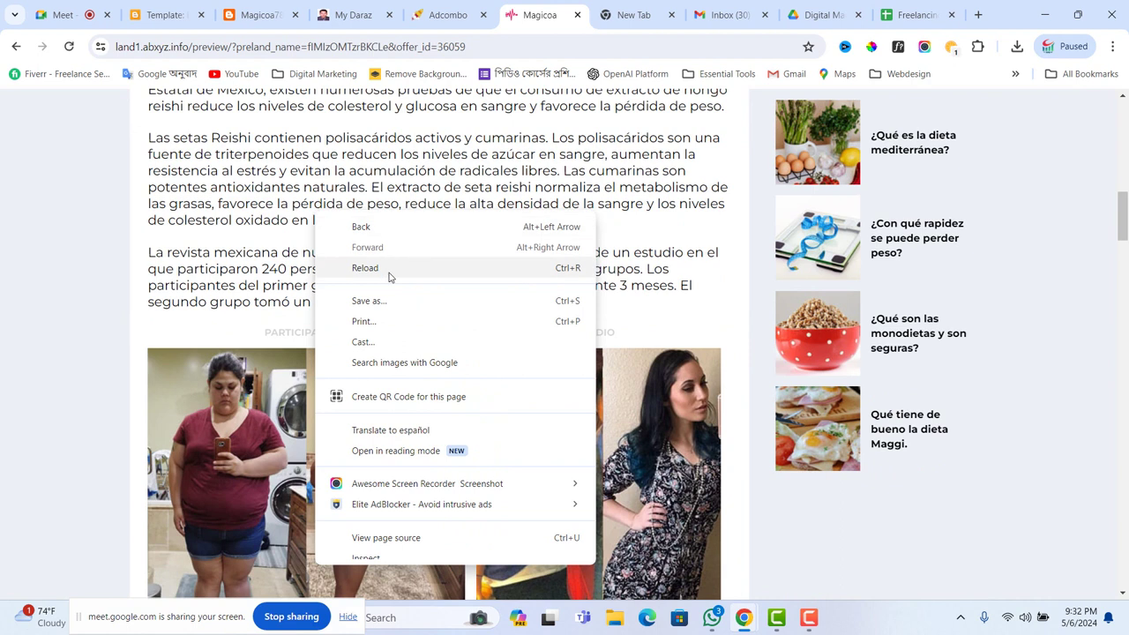
scroll(384, 273, down, 1)
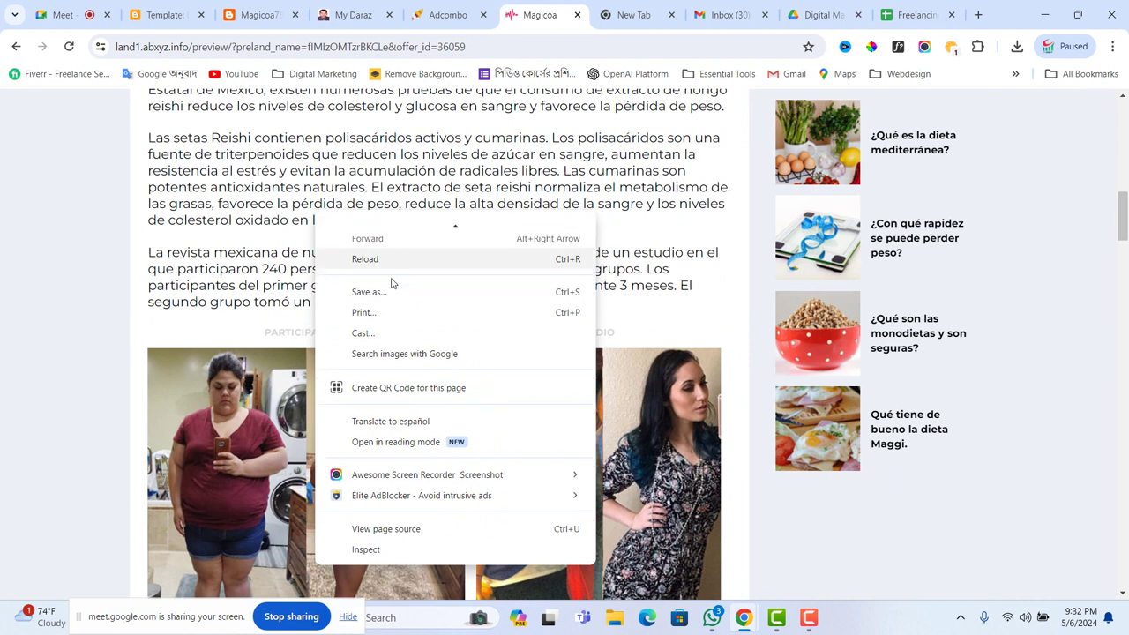
click(383, 529)
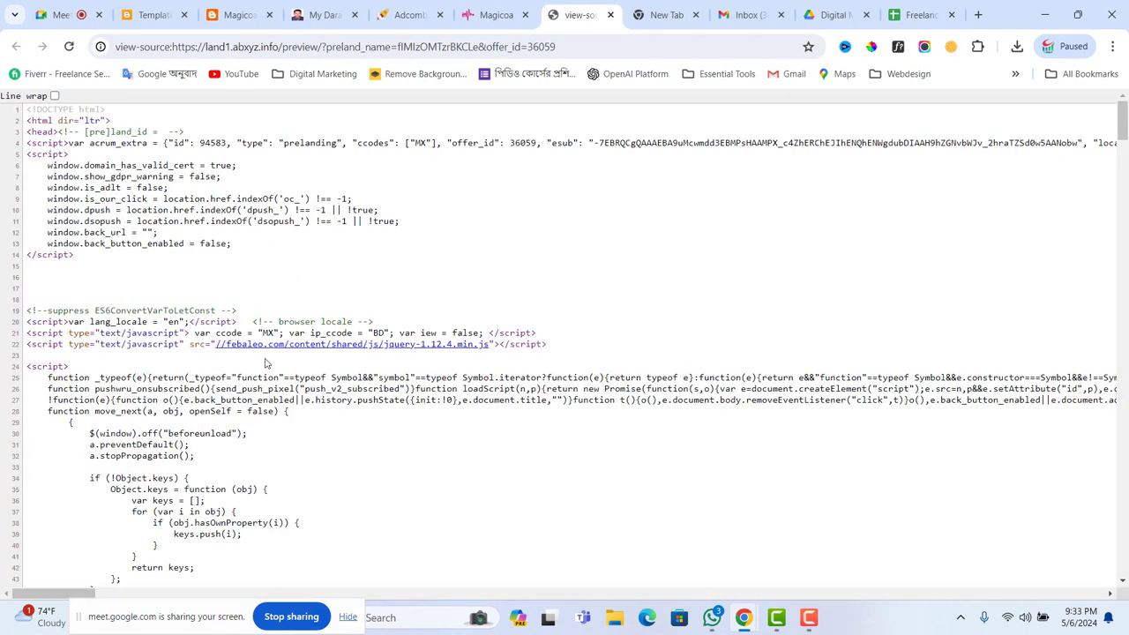
key(ctrl+a)
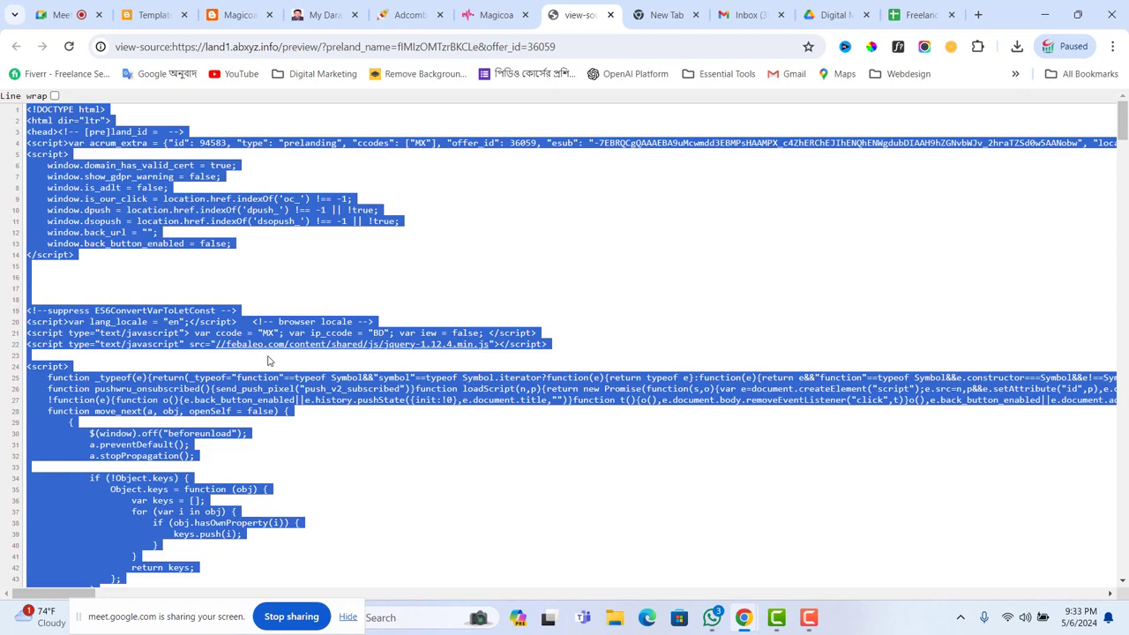
Step: Paste the copied prelanding source into the empty blog theme HTML and save it, refreshing the public blog page to check it
click(166, 14)
click(84, 220)
key(ctrl+v)
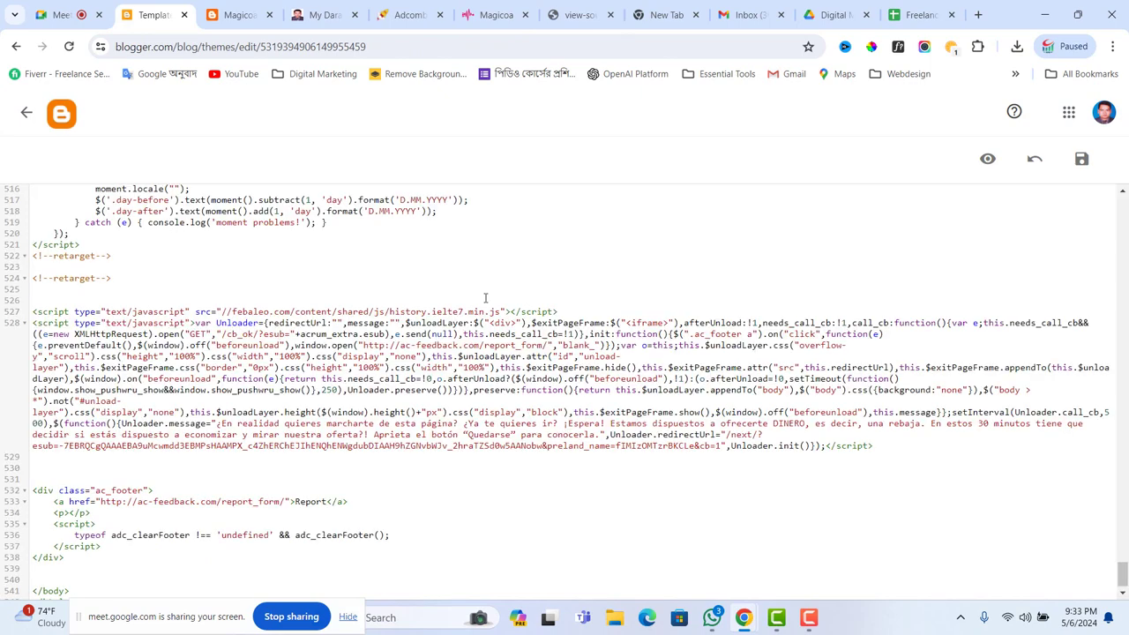
click(1081, 161)
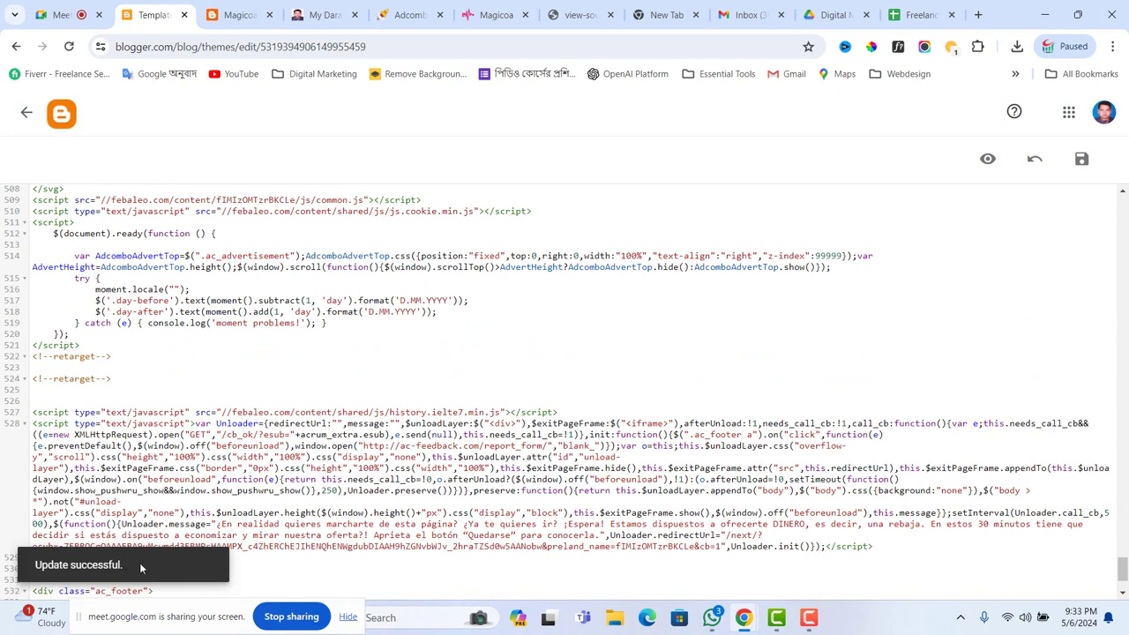
click(252, 15)
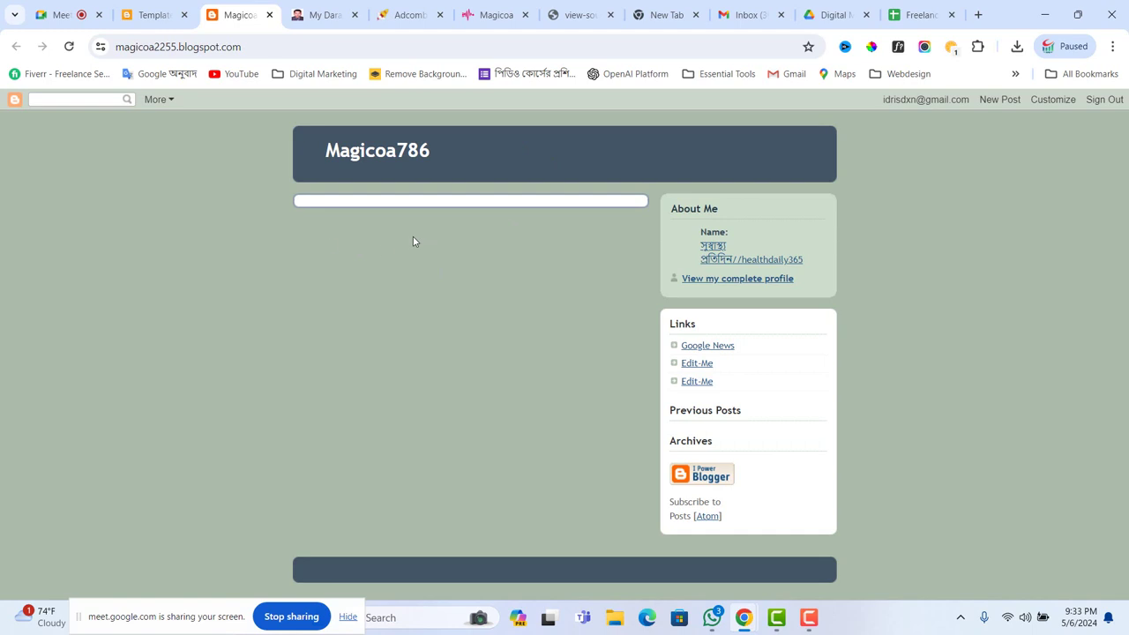
click(69, 46)
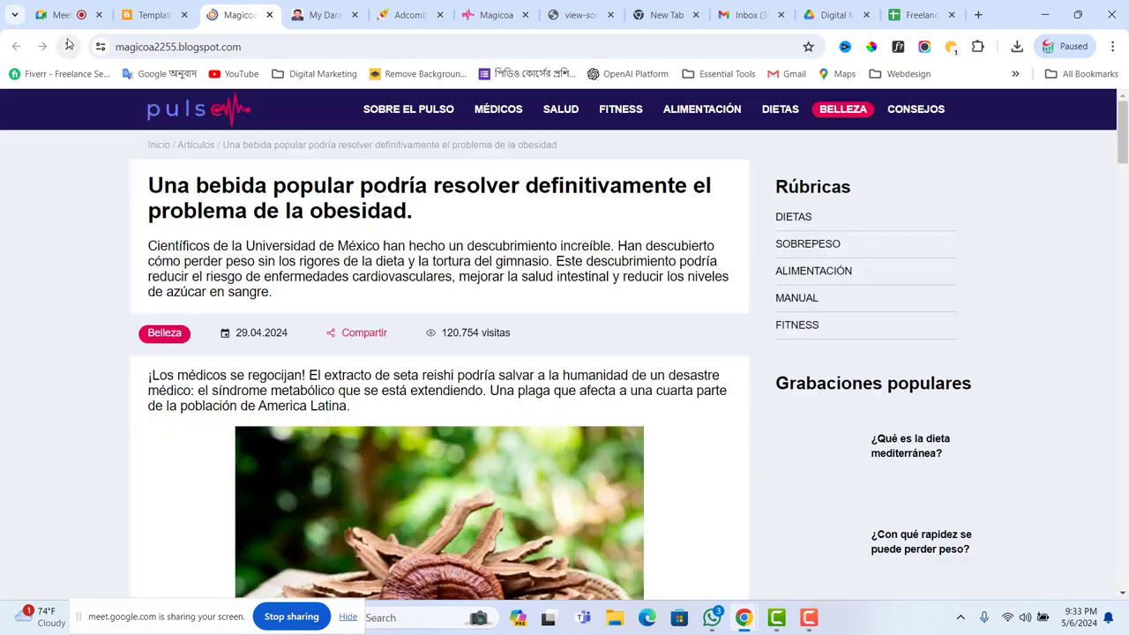
Step: Examine the published blog page, including the Magicoa links within the article text
scroll(510, 299, down, 10)
scroll(506, 310, down, 15)
scroll(500, 333, down, 12)
scroll(499, 330, up, 6)
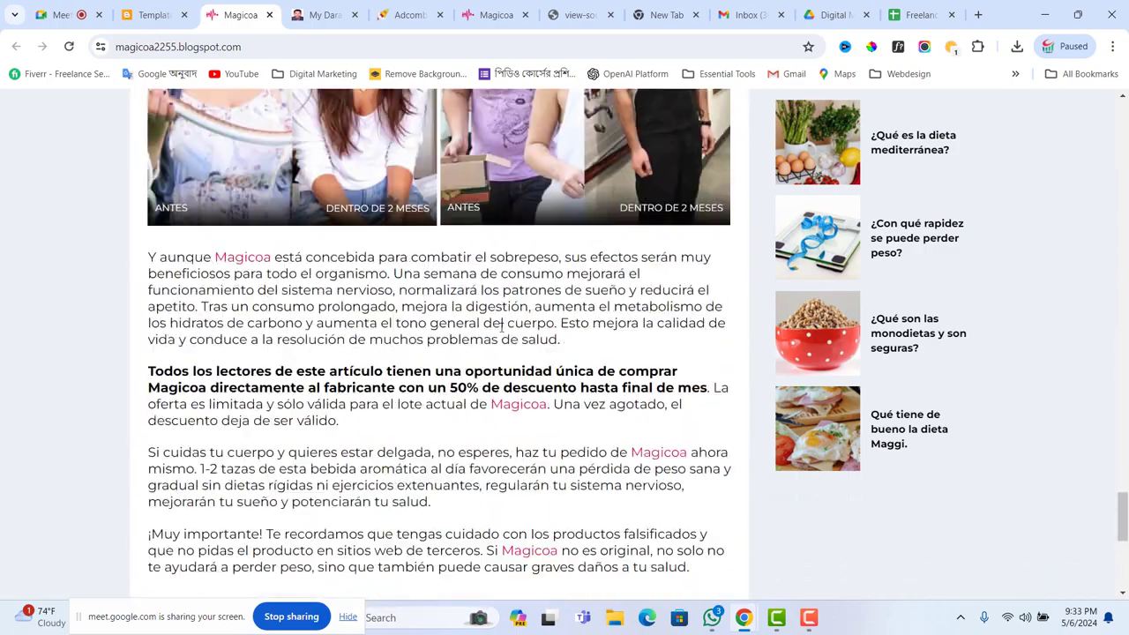
scroll(501, 327, up, 8)
scroll(402, 397, down, 2)
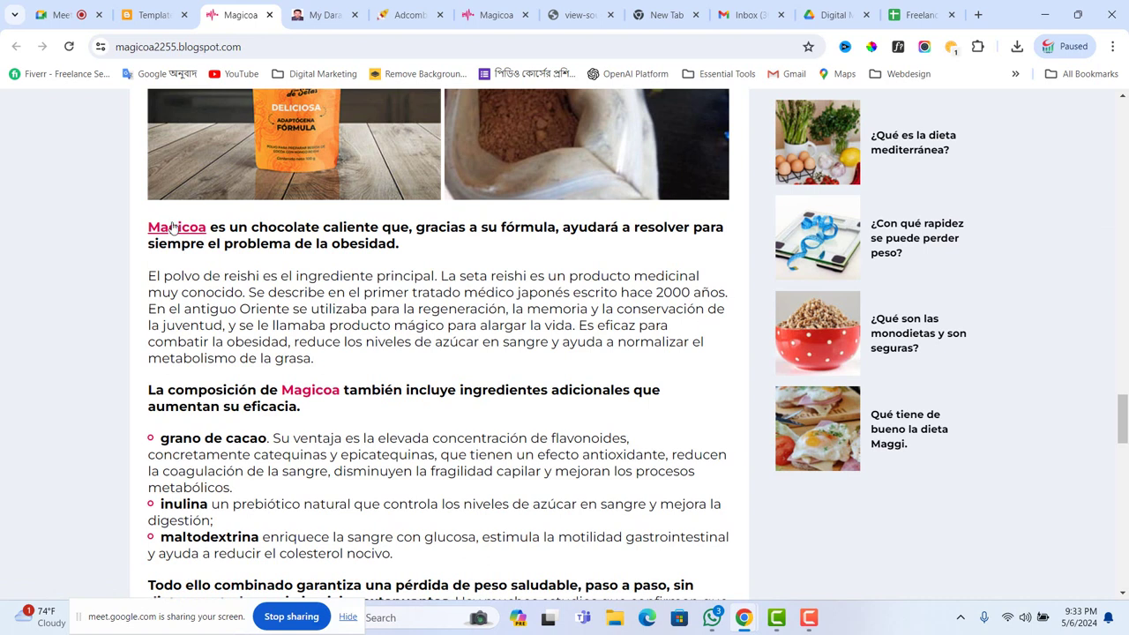
scroll(350, 305, up, 8)
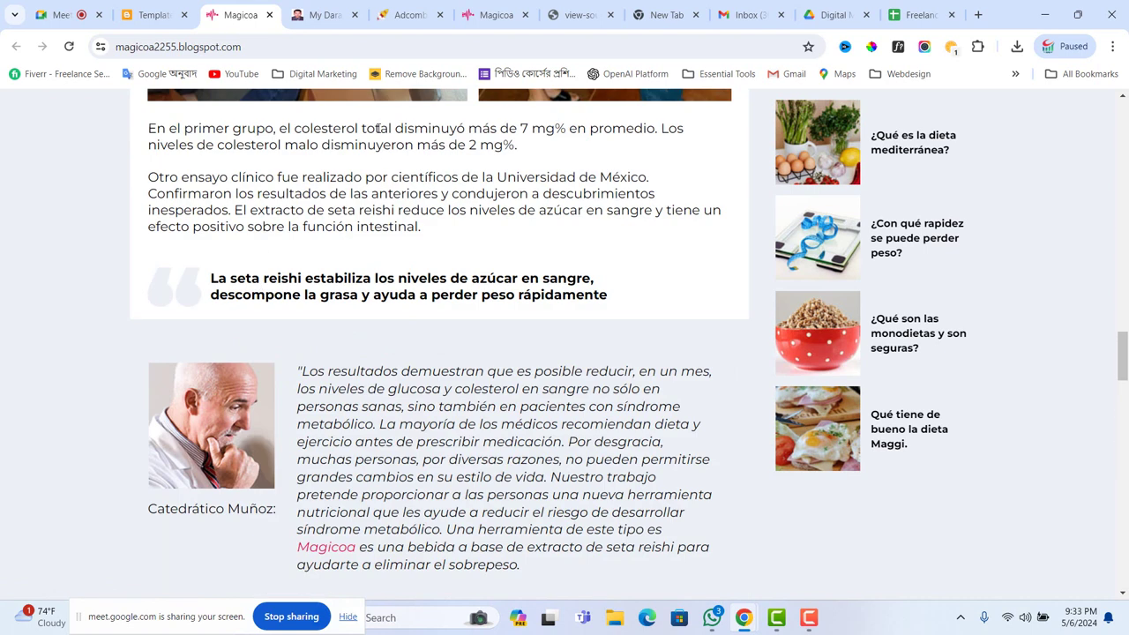
Step: Return to the AdCombo offer and choose "No prelanding" for the tracking URL alongside the "Magicoa - tropical - MX" landing
click(408, 15)
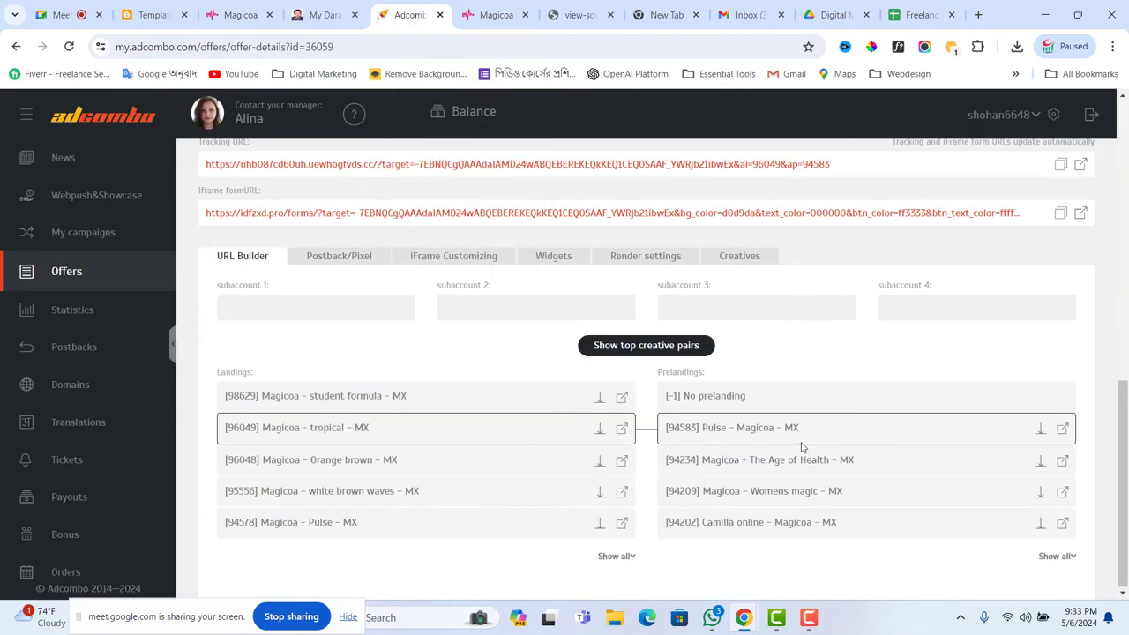
click(712, 399)
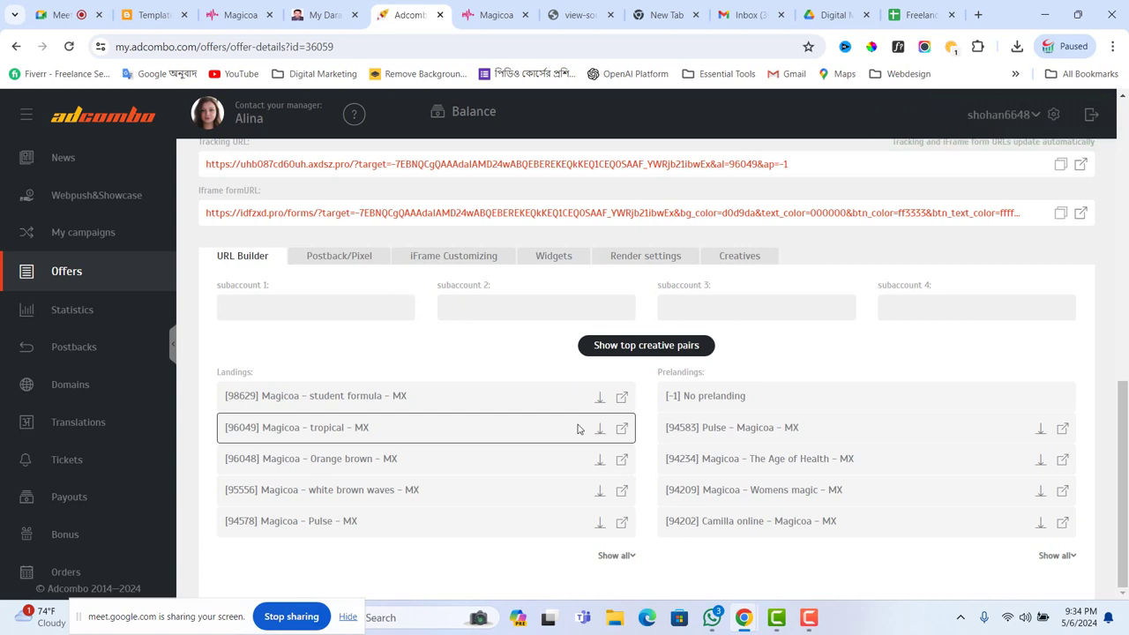
scroll(583, 428, up, 3)
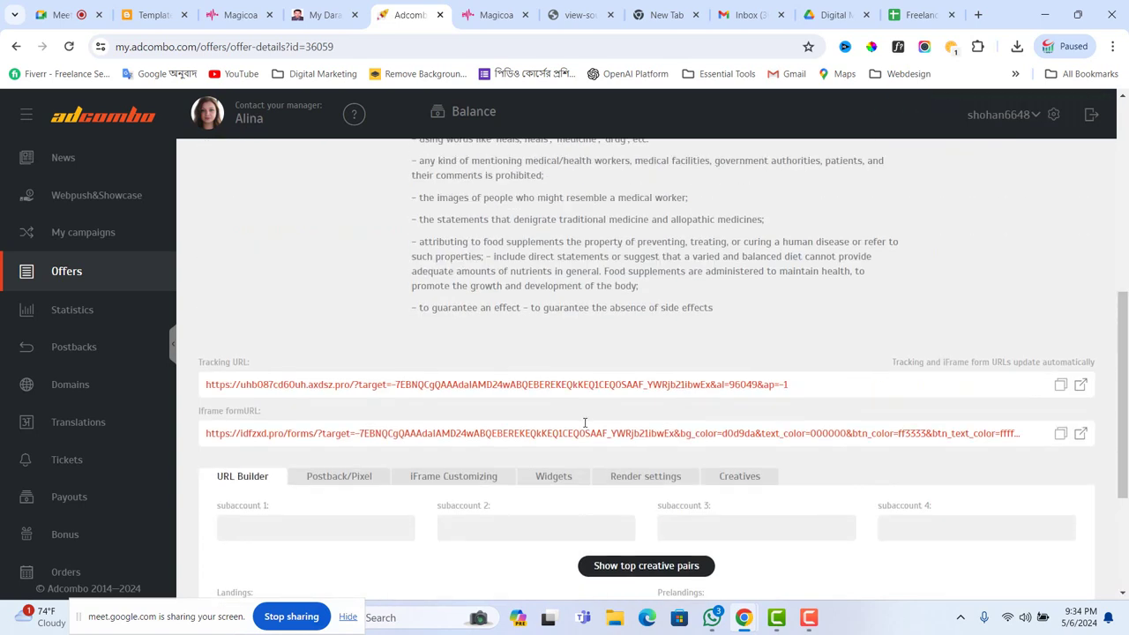
scroll(585, 421, down, 3)
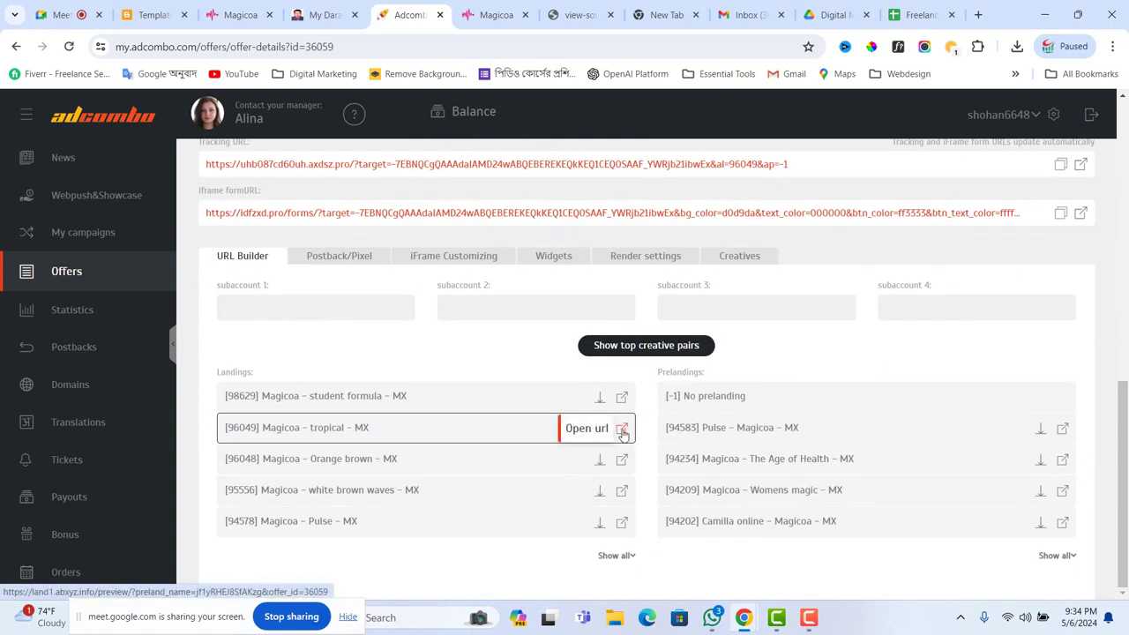
Step: Preview the "Magicoa - tropical - MX" landing from its hero section to the price offer, and close the preview
click(623, 430)
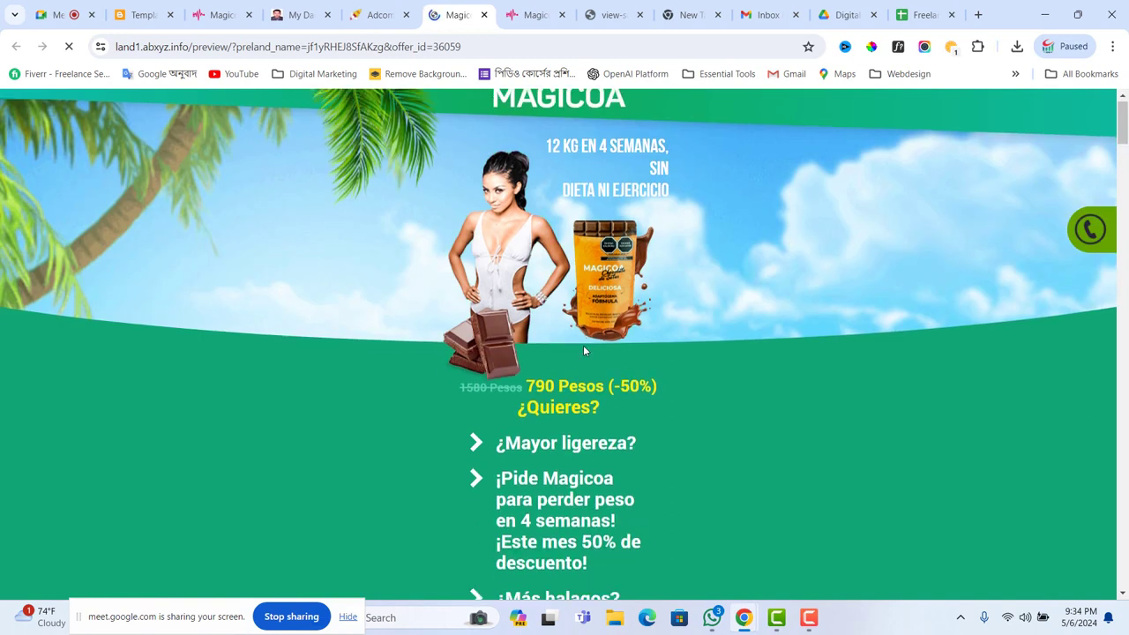
scroll(583, 350, down, 5)
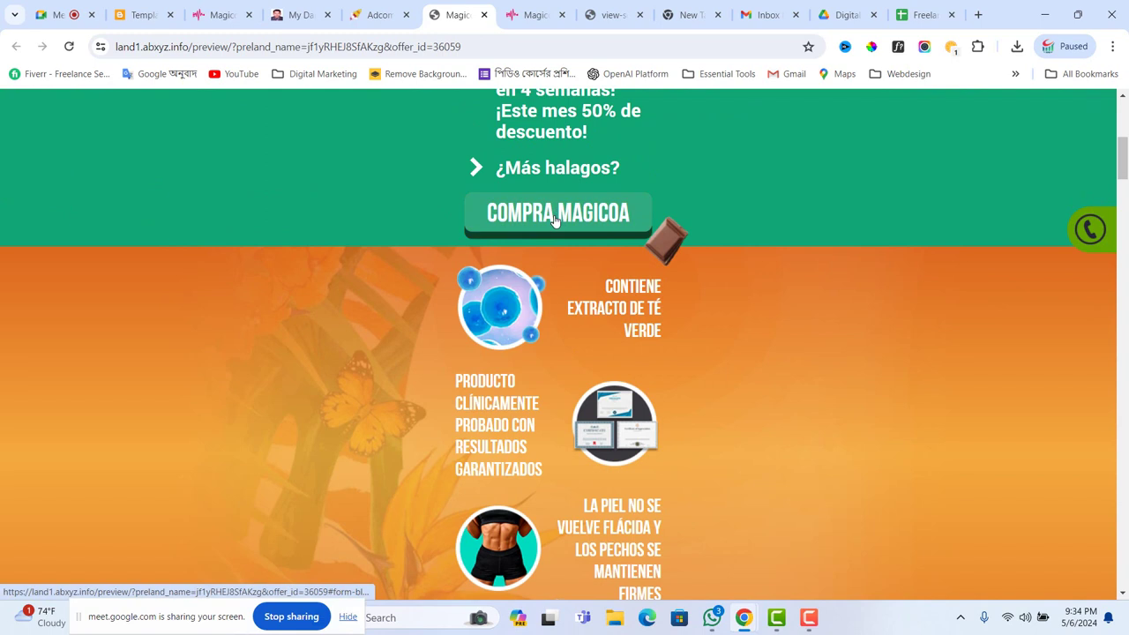
scroll(549, 237, down, 20)
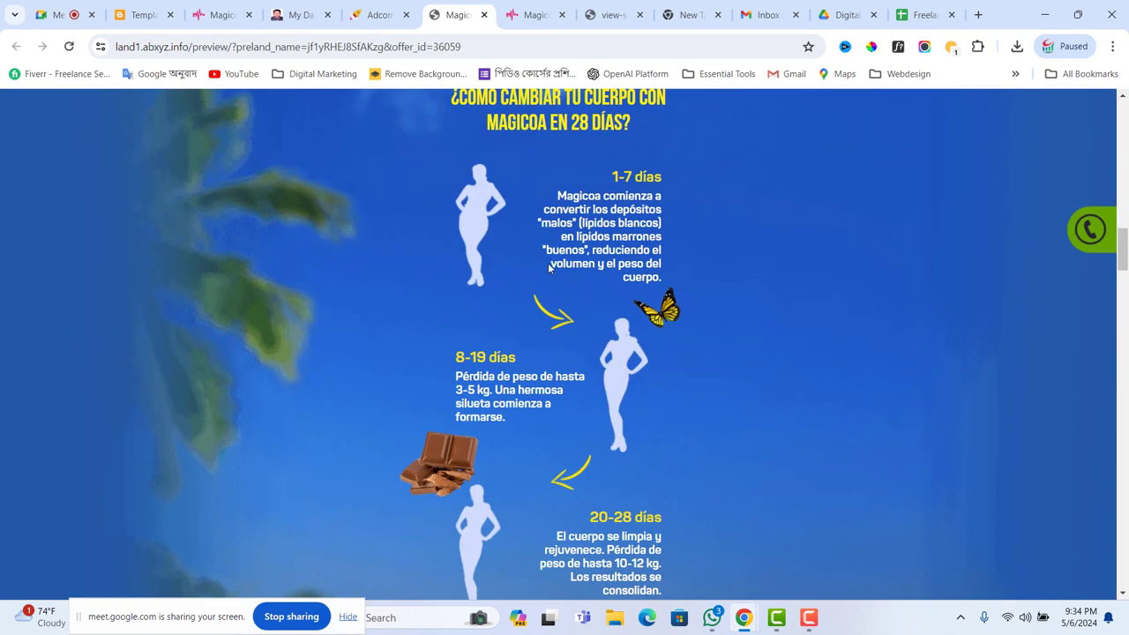
scroll(548, 265, down, 4)
scroll(546, 282, up, 3)
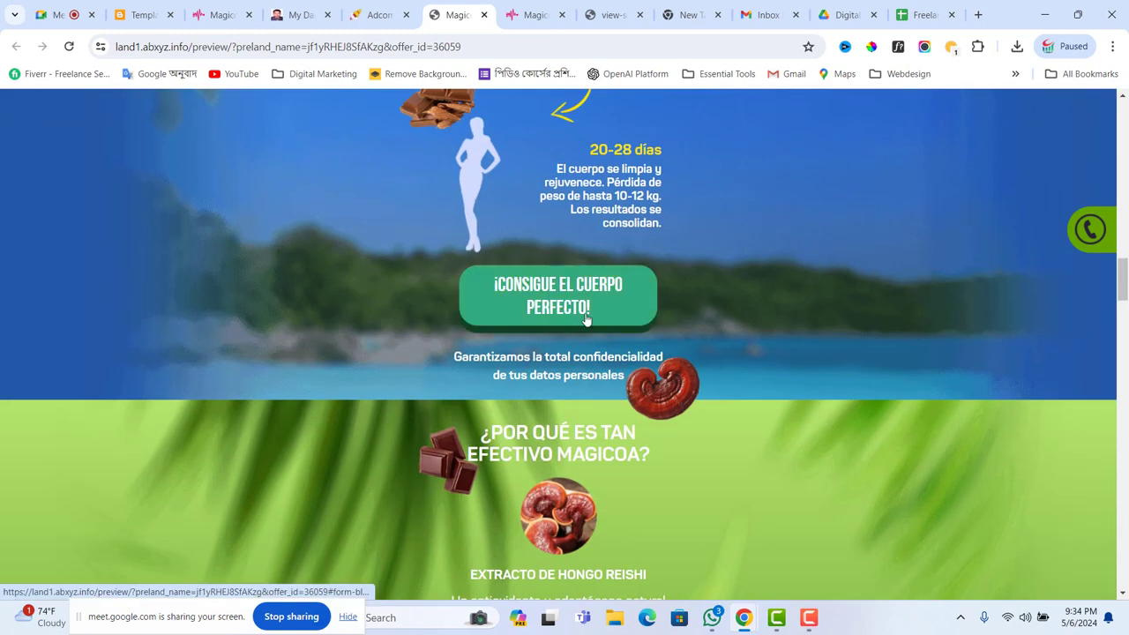
scroll(564, 300, down, 5)
scroll(582, 316, down, 17)
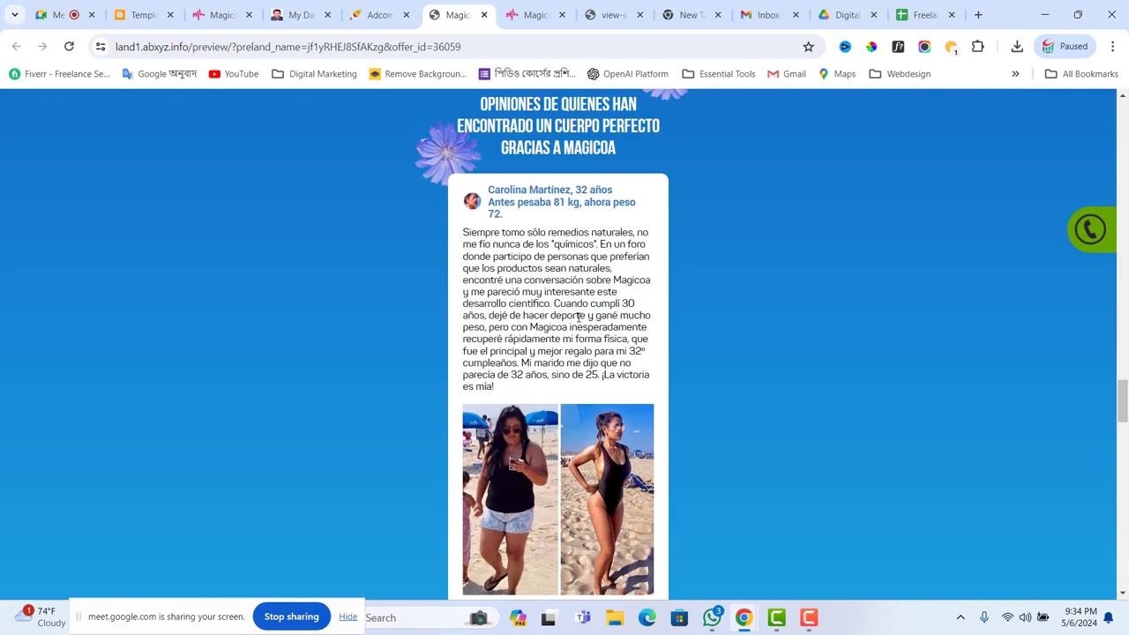
scroll(576, 320, down, 20)
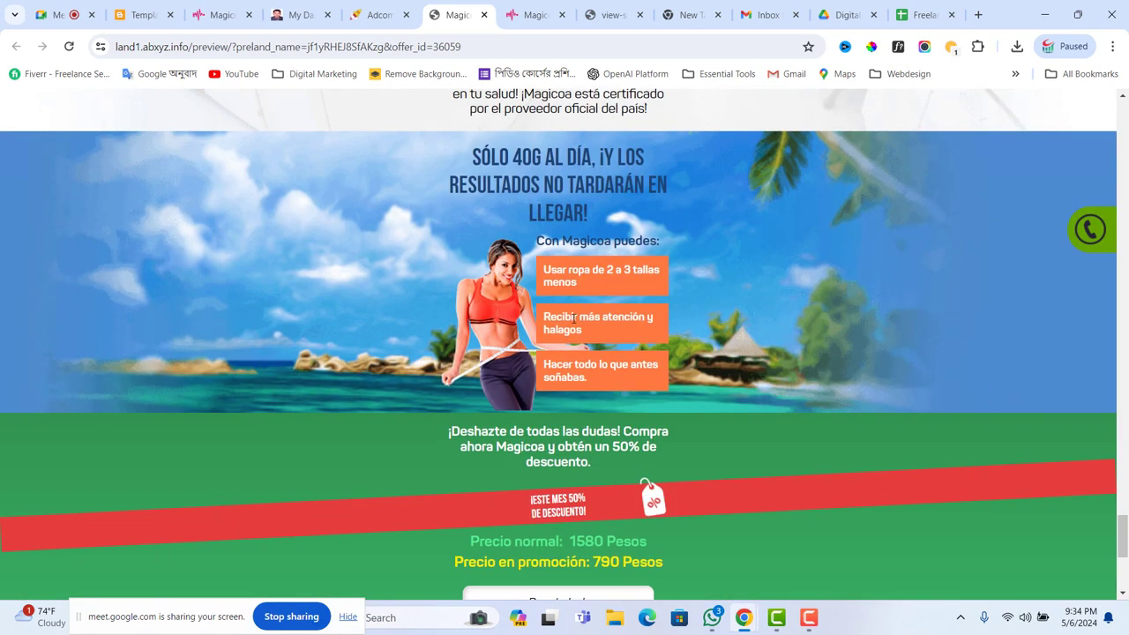
scroll(568, 418, up, 20)
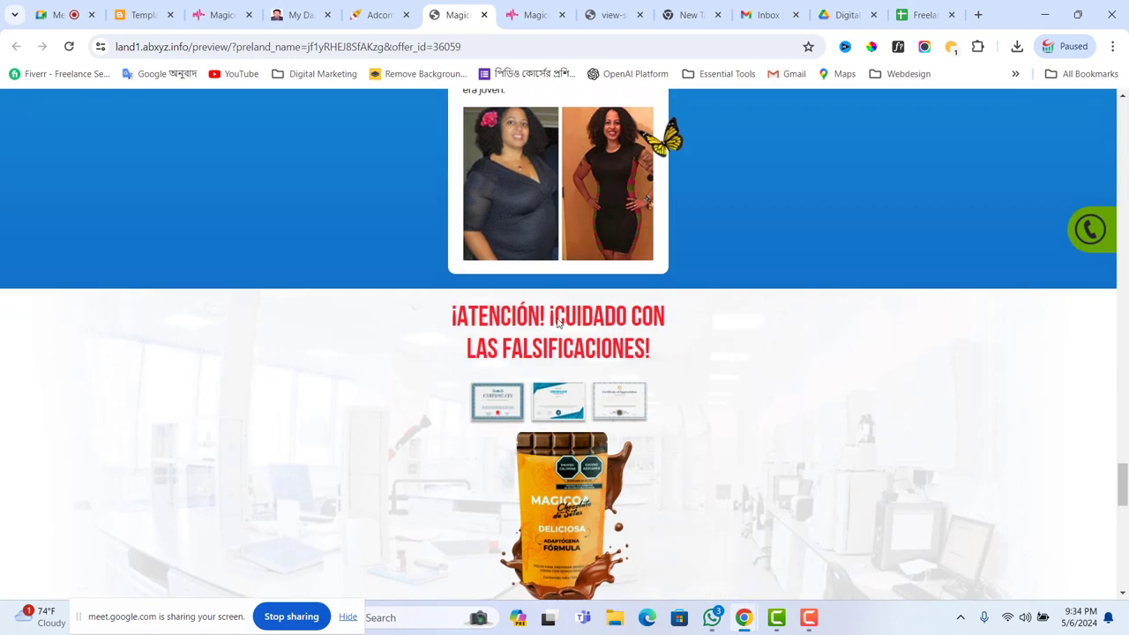
scroll(544, 423, up, 20)
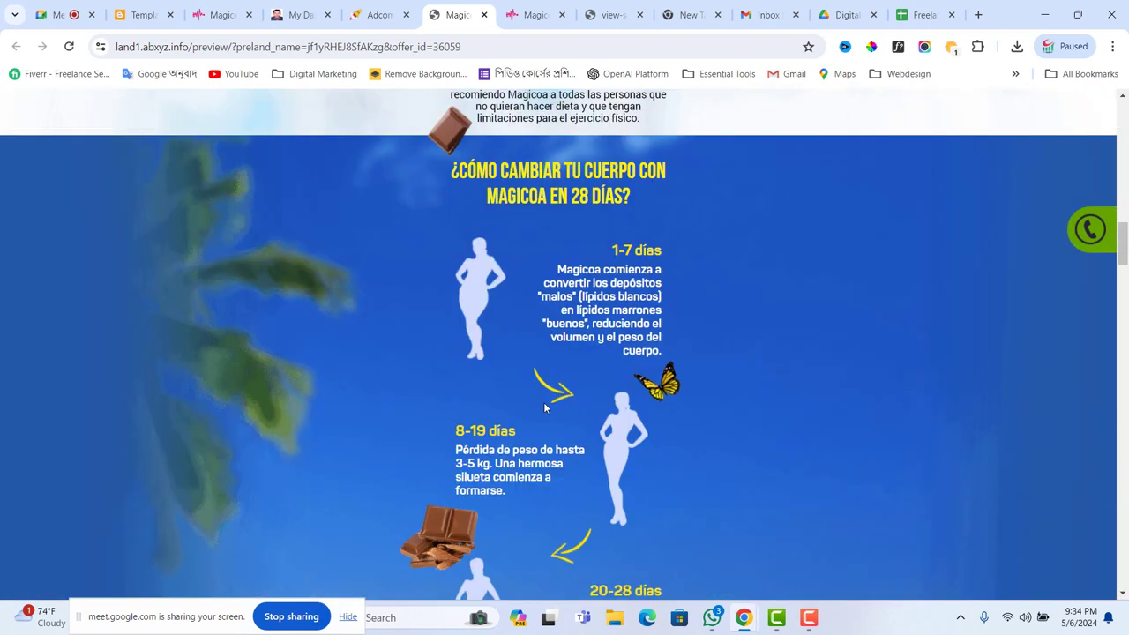
scroll(542, 437, up, 1)
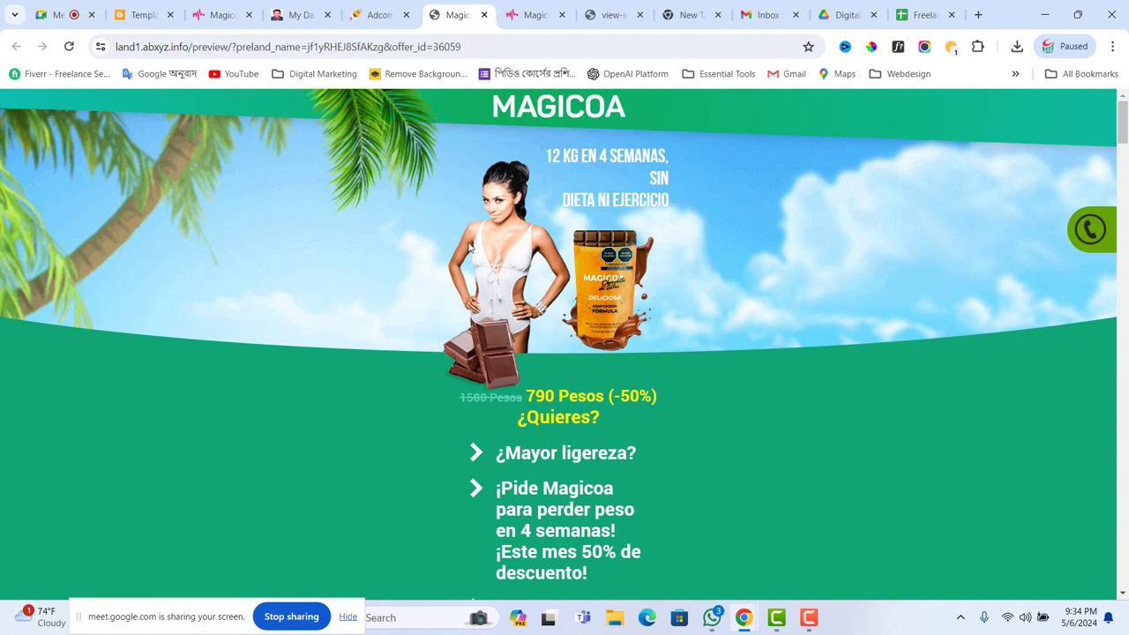
click(483, 16)
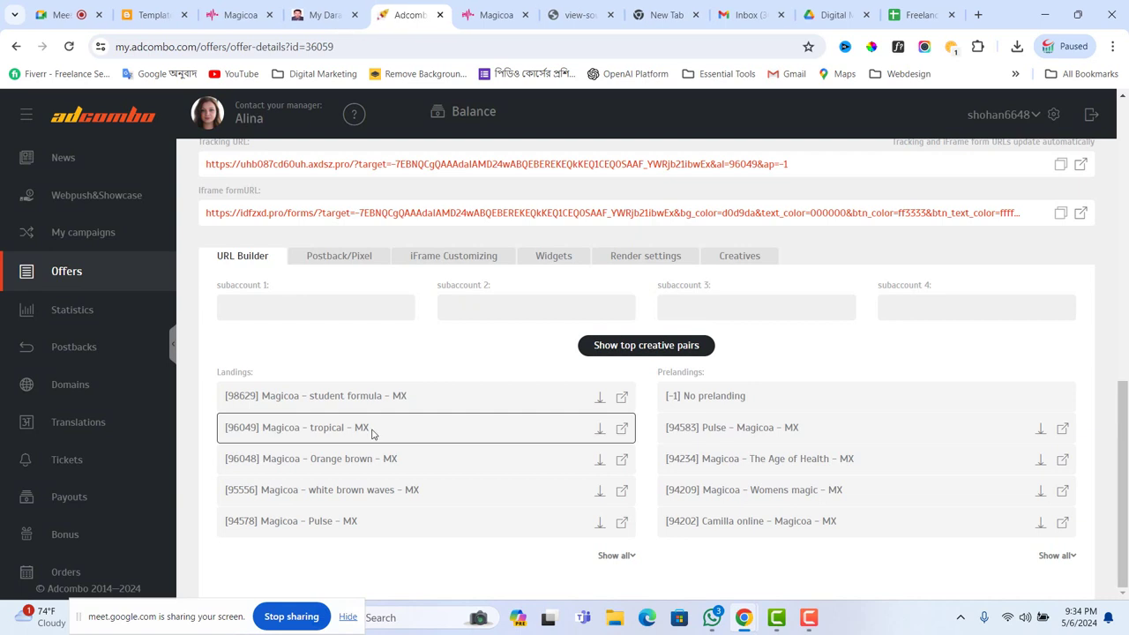
Step: Open the offer's tracking URL to check its destination page, and close that page again
scroll(821, 275, up, 3)
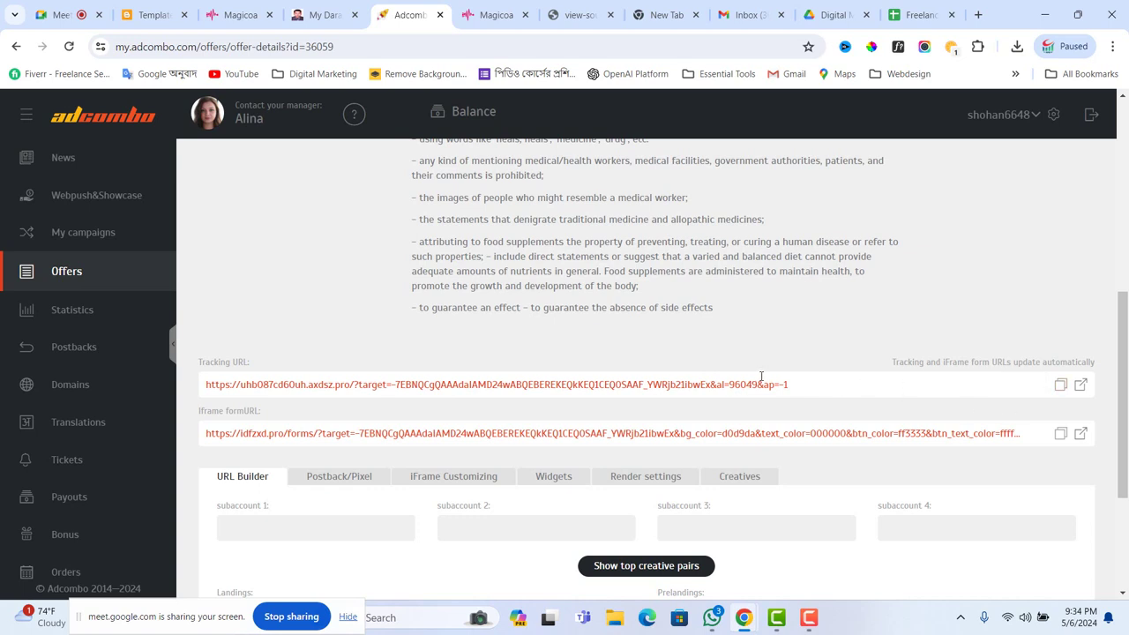
click(1082, 389)
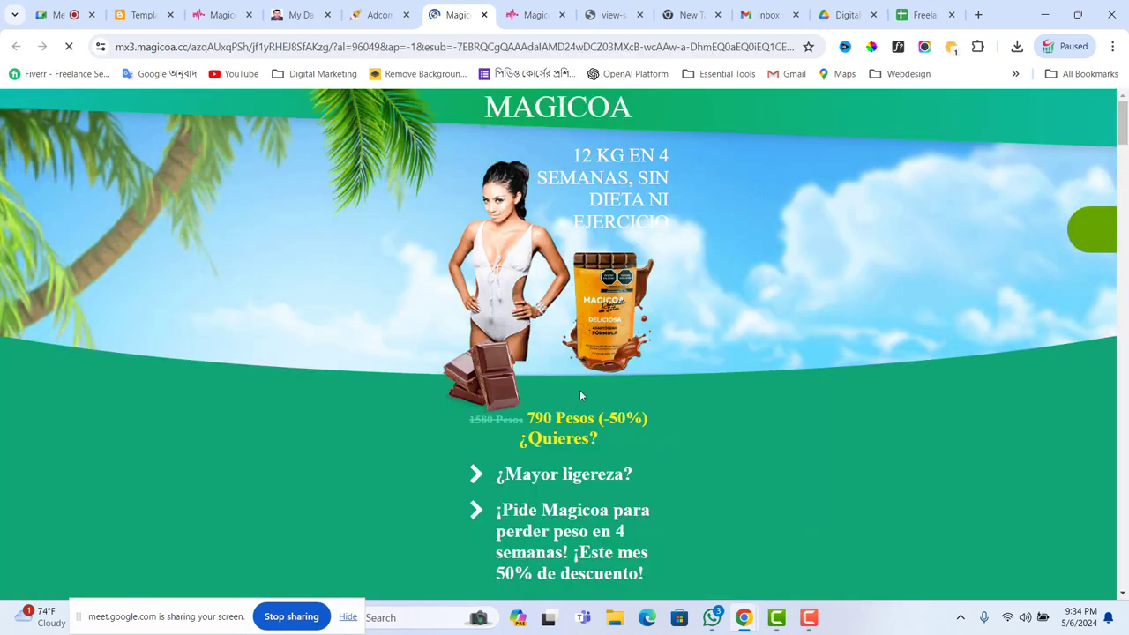
click(388, 14)
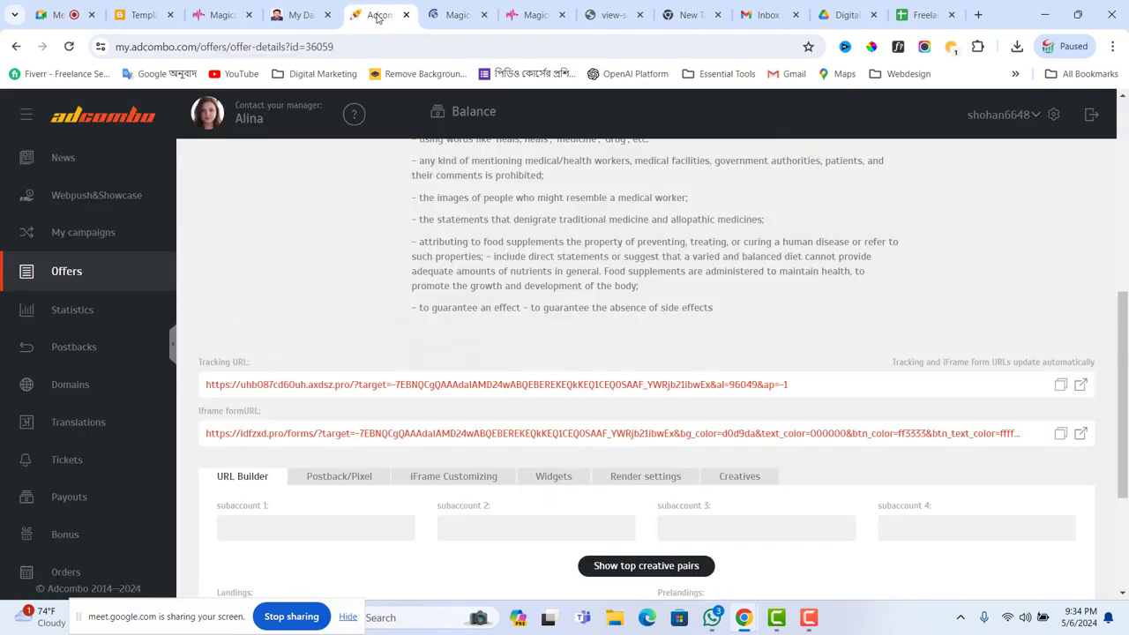
click(474, 16)
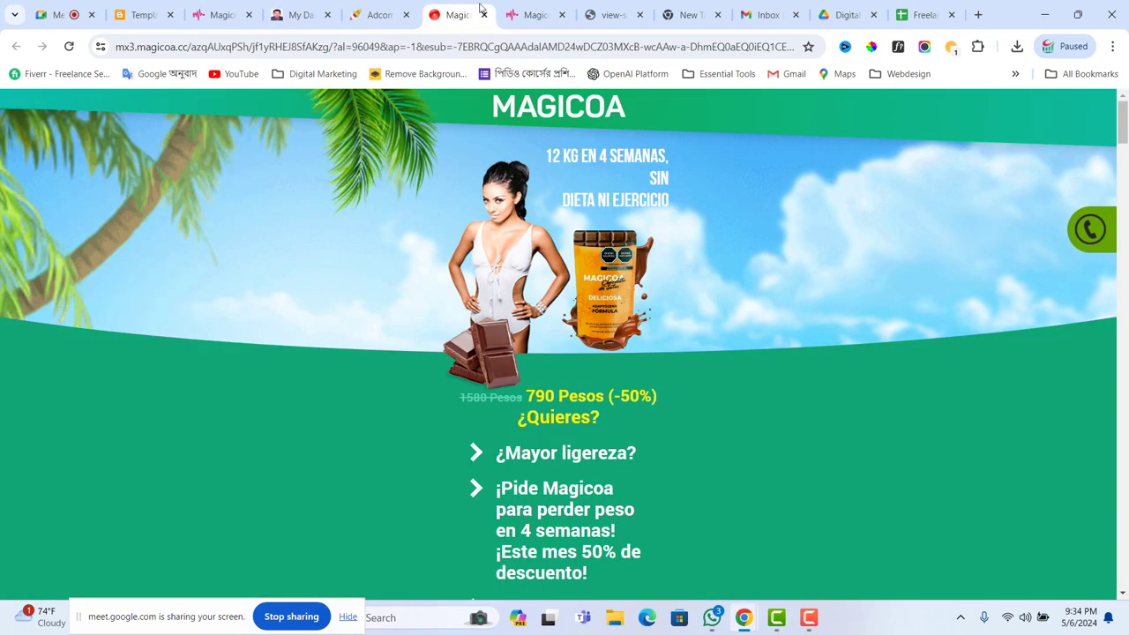
click(484, 15)
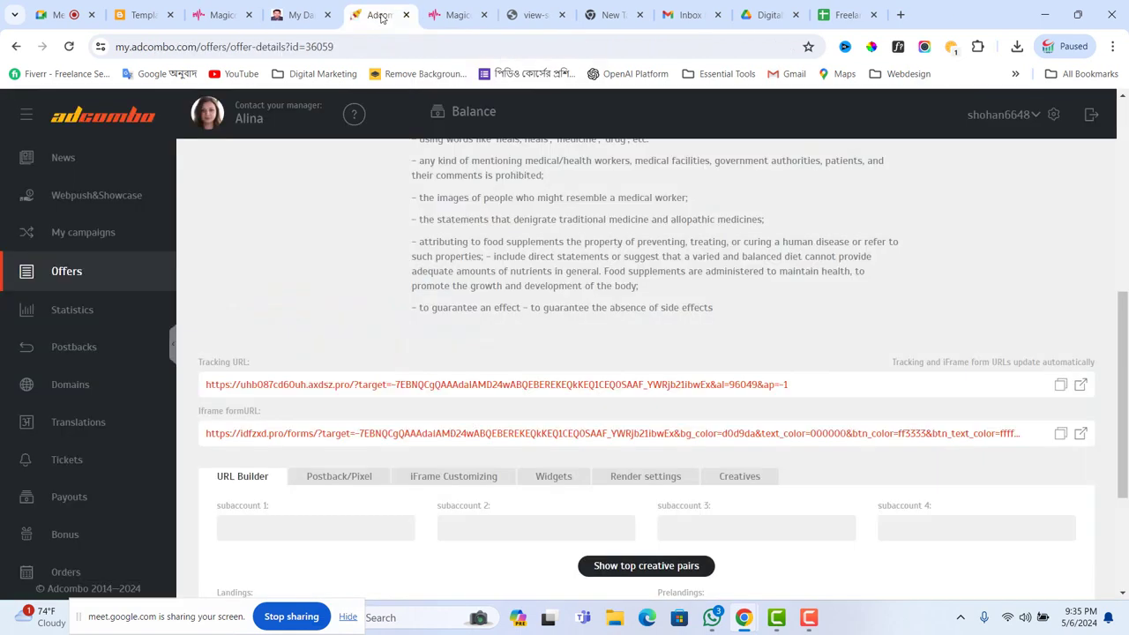
Step: Test the Magicoa link in the professor's quote on the blog page in a new tab, and close that tab
click(148, 16)
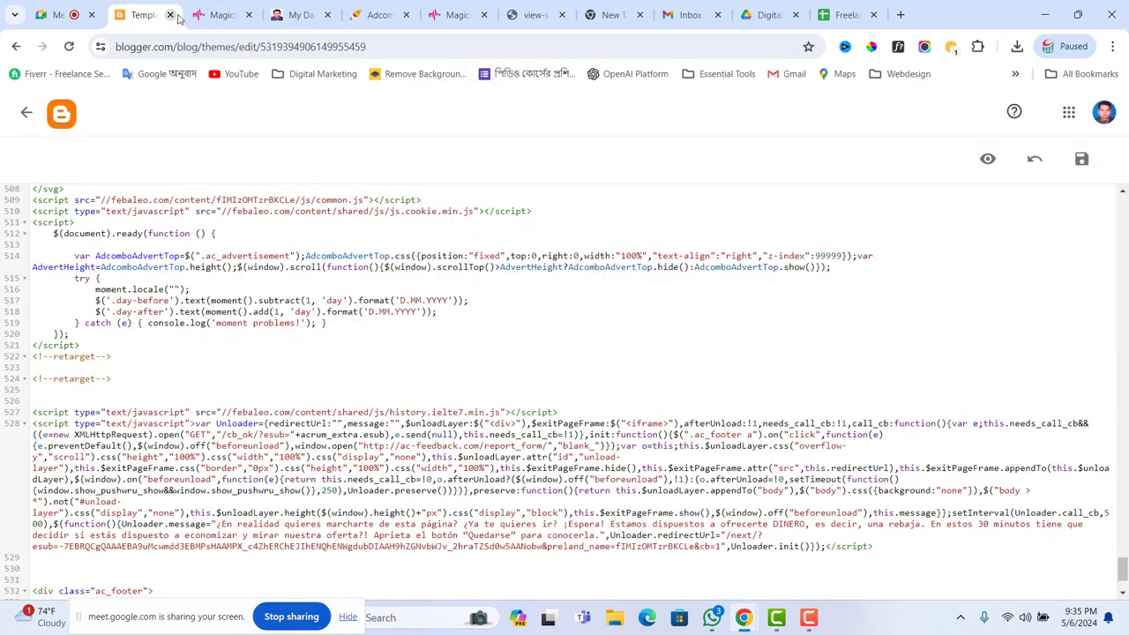
click(217, 18)
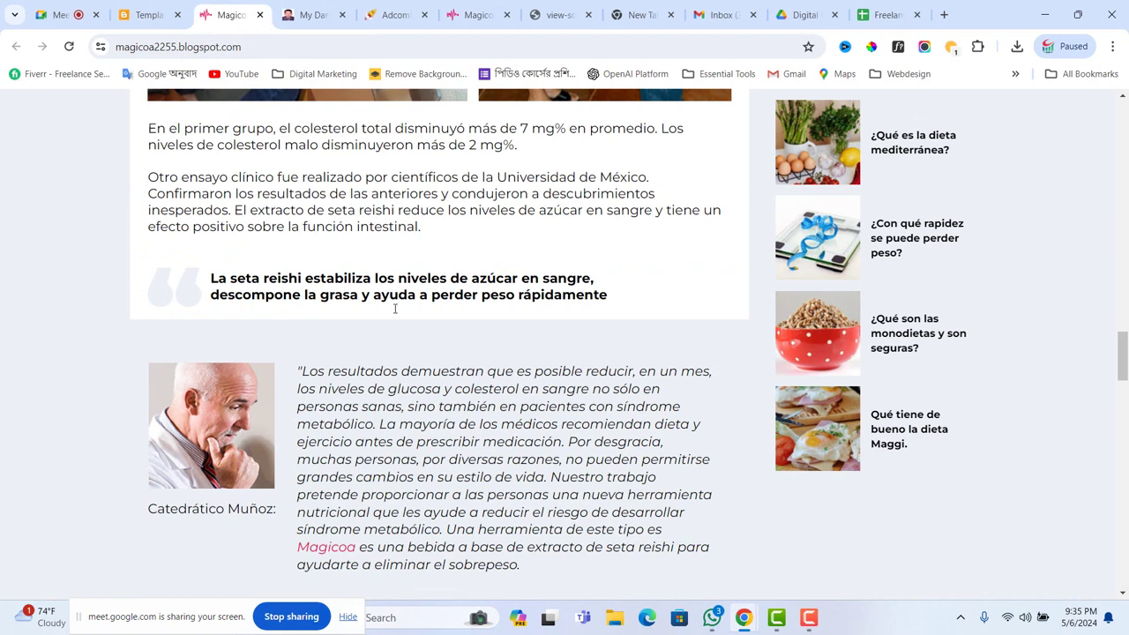
scroll(393, 349, up, 1)
scroll(388, 348, down, 3)
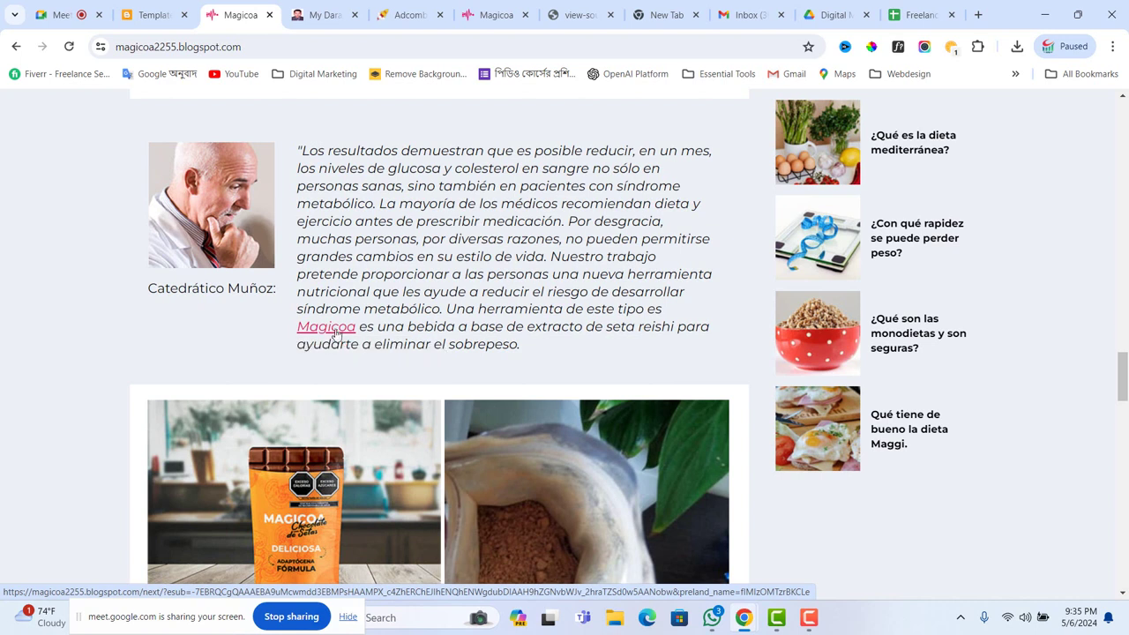
right_click(336, 334)
click(411, 344)
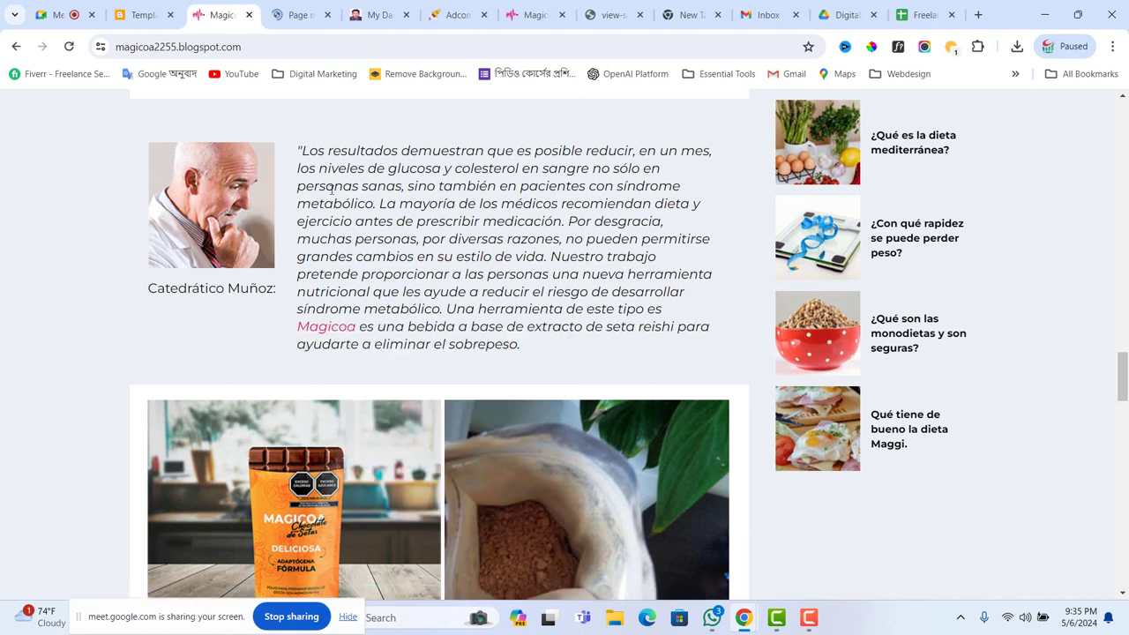
click(303, 17)
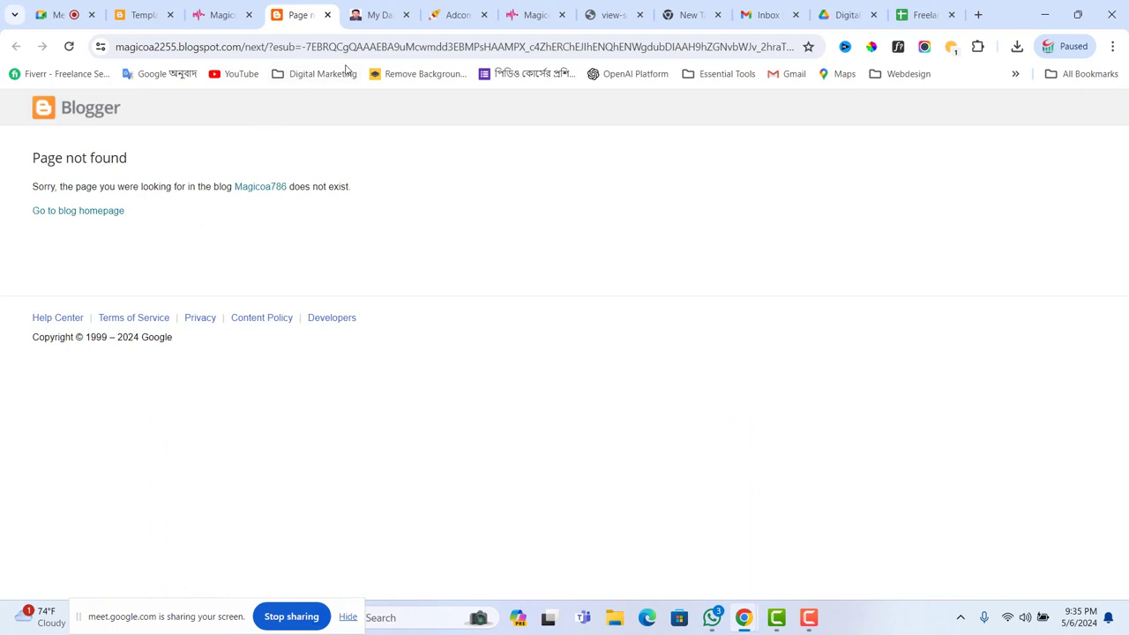
click(328, 15)
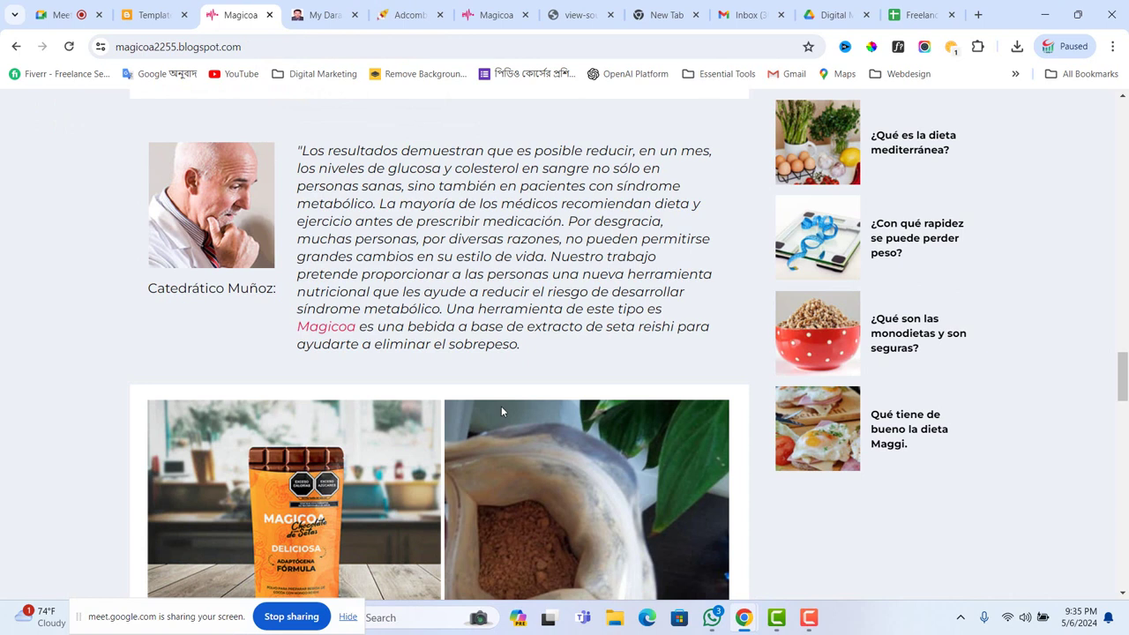
Step: Launch Notepad++, decline the available update, and minimize the editor
click(395, 616)
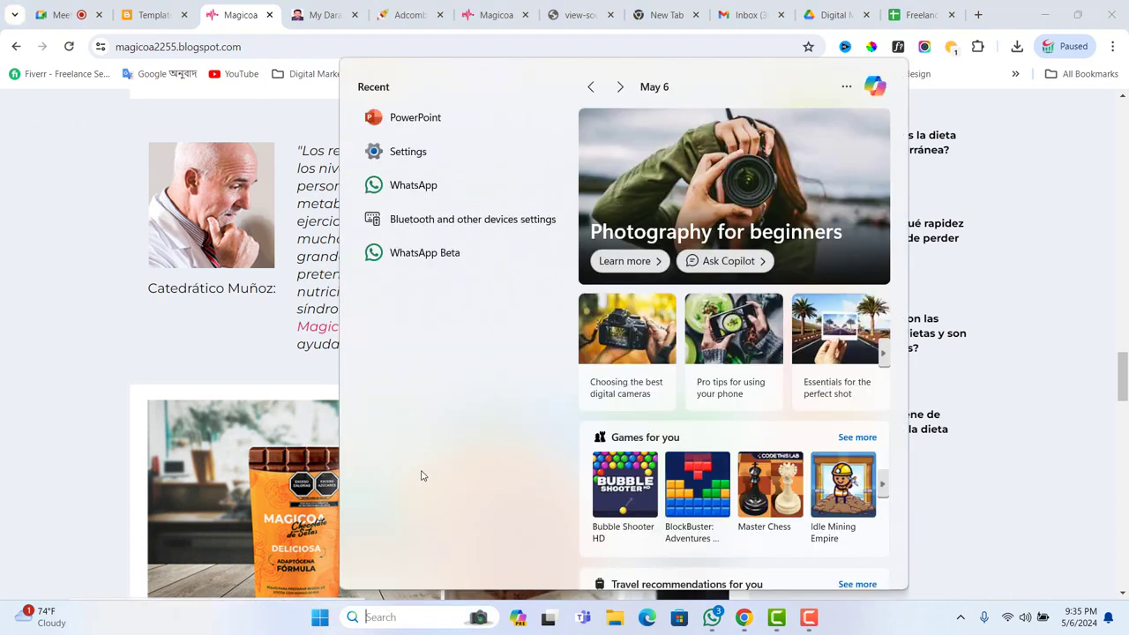
text(not)
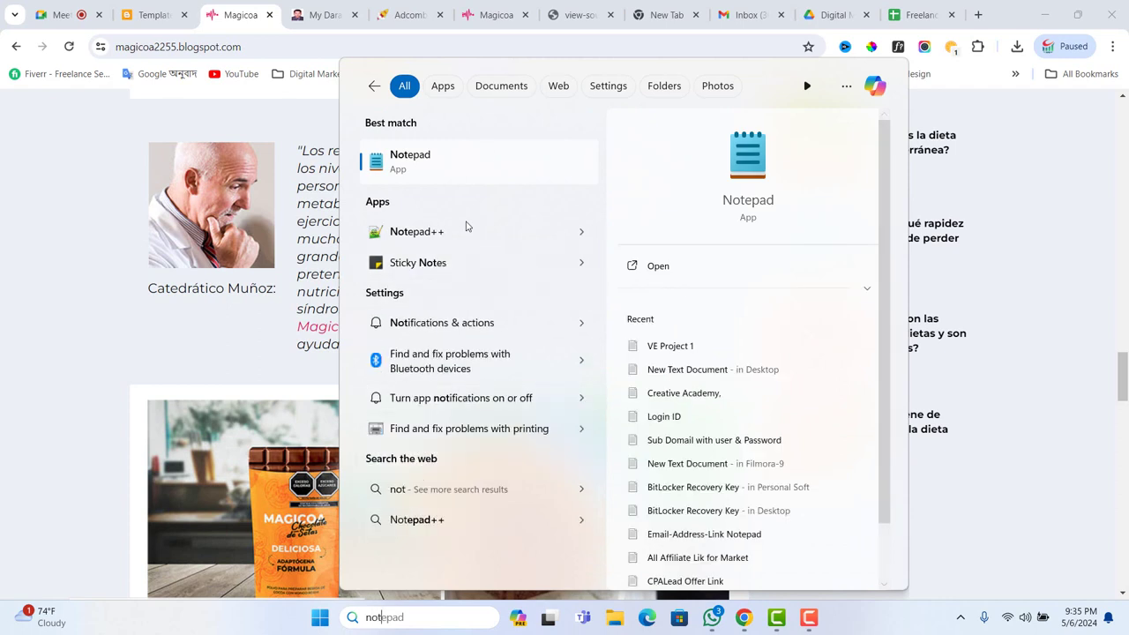
text(epad)
click(418, 234)
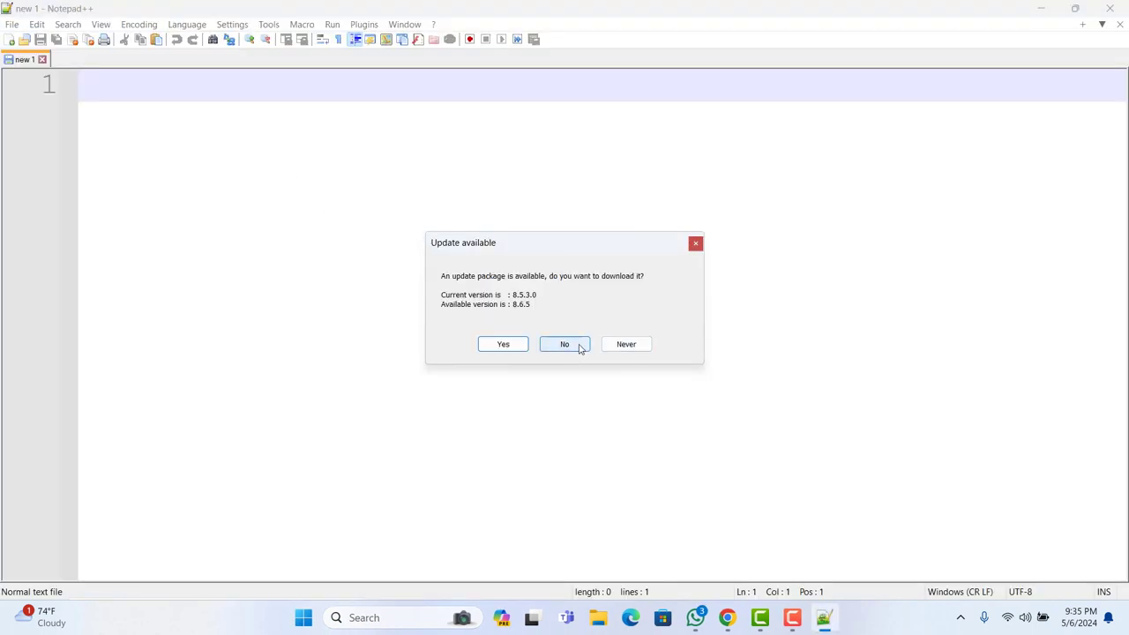
click(569, 345)
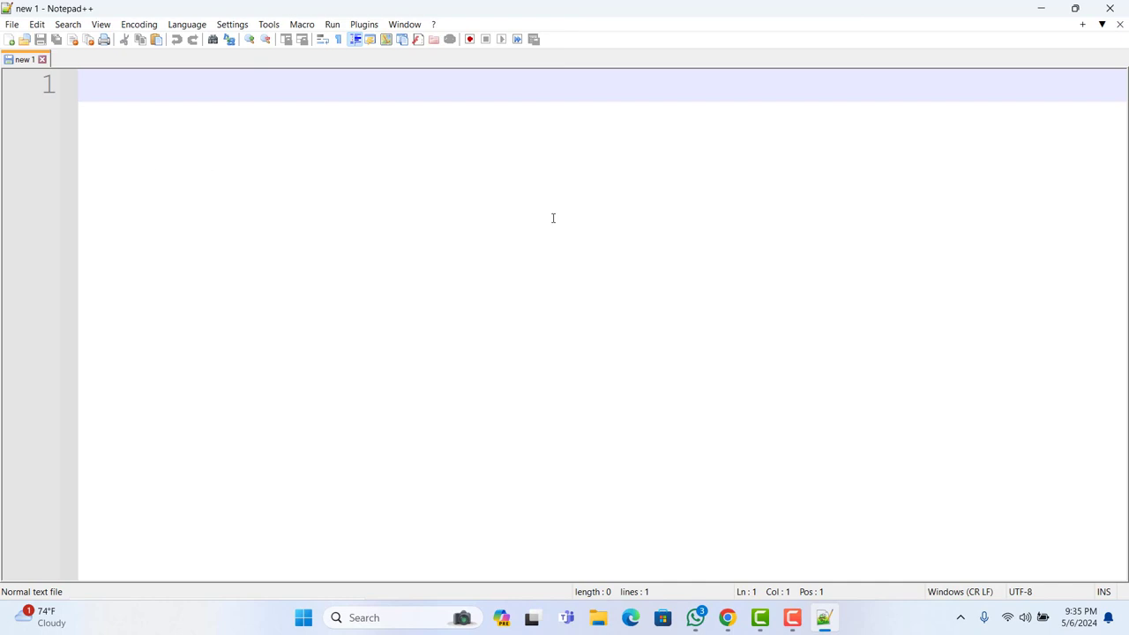
click(1041, 8)
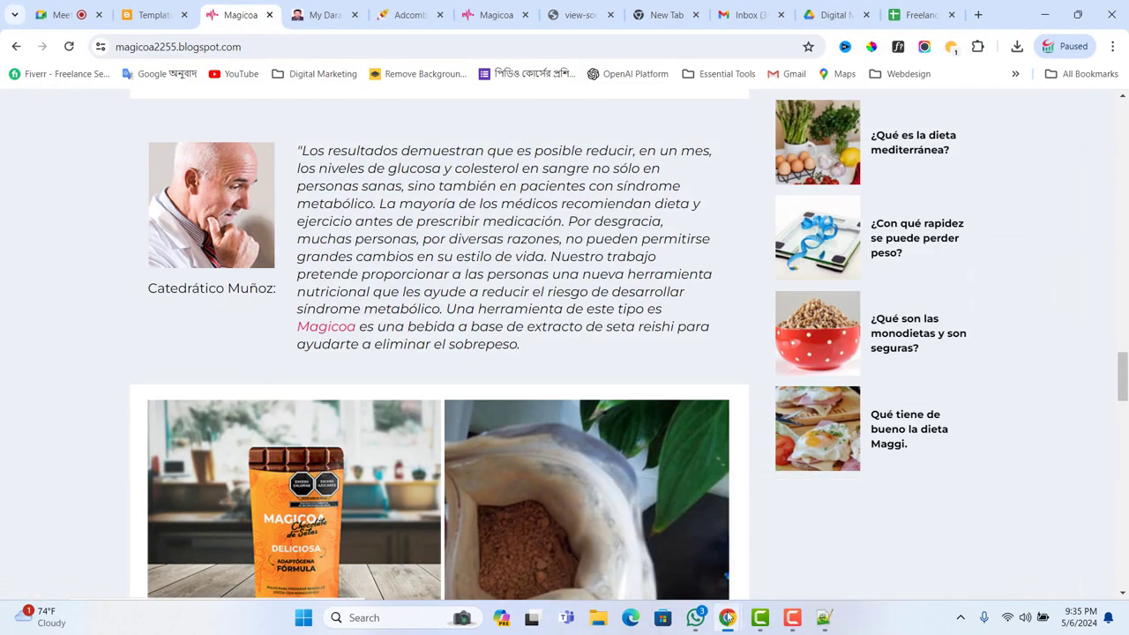
Step: Switch back to Chrome, search Google for notepad++ in a new tab, and open the official Notepad++ website
mouse_move(729, 617)
click(785, 568)
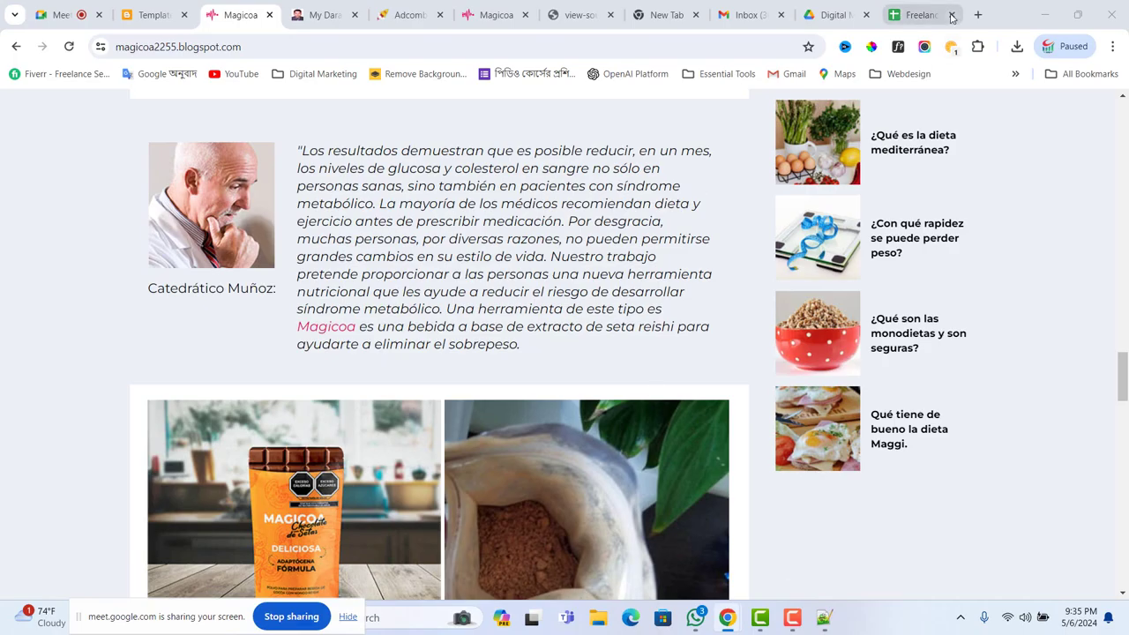
click(978, 15)
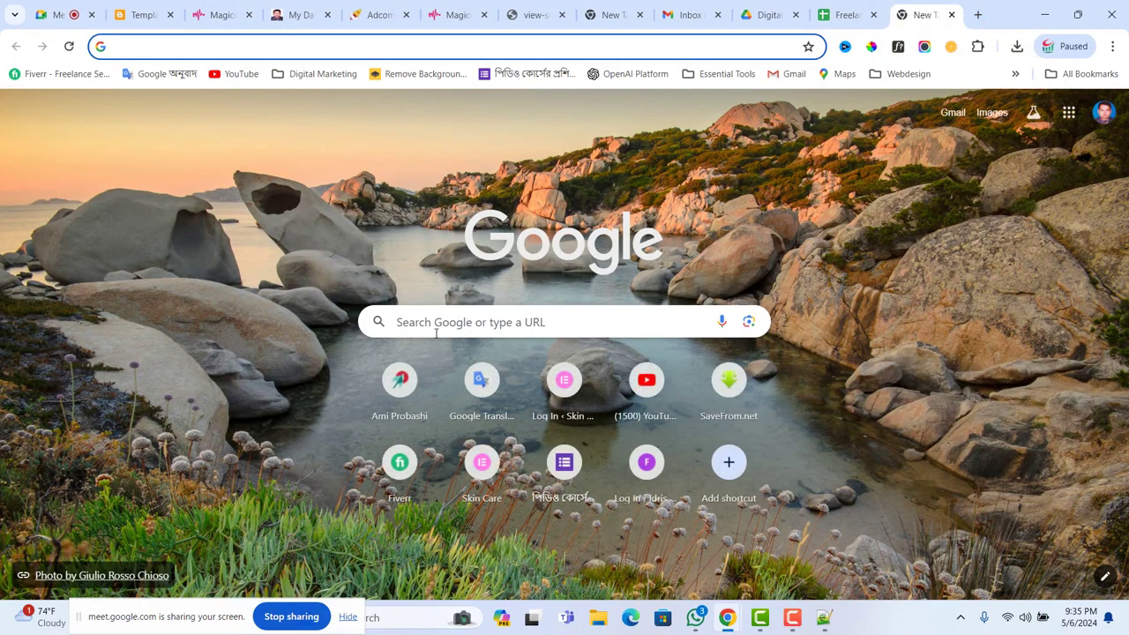
click(444, 322)
text(not)
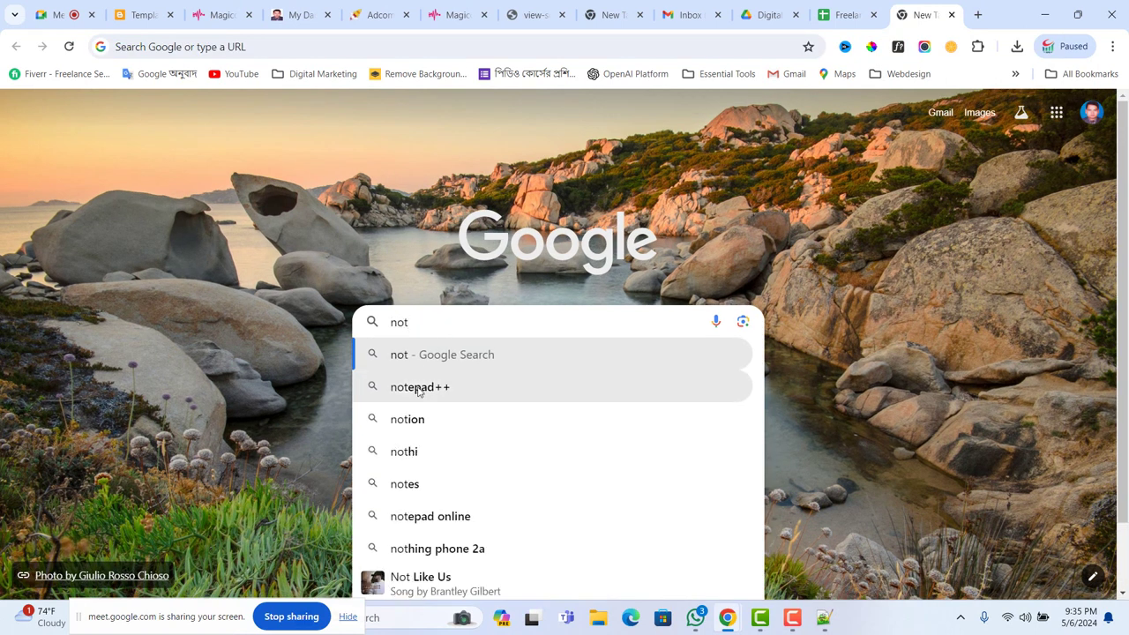
click(420, 388)
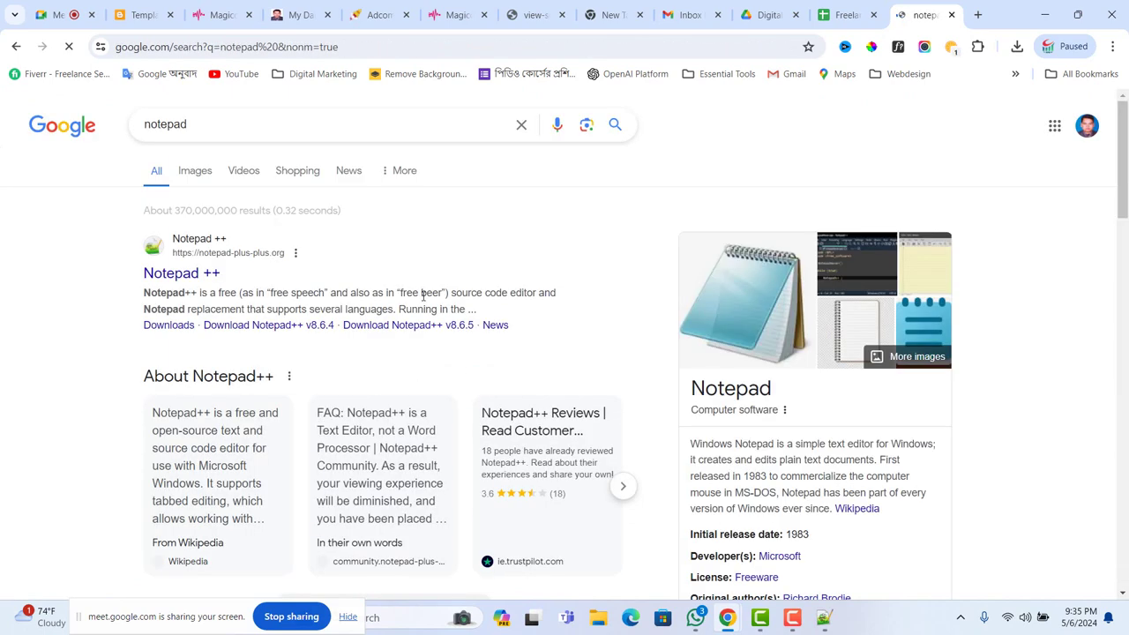
click(179, 274)
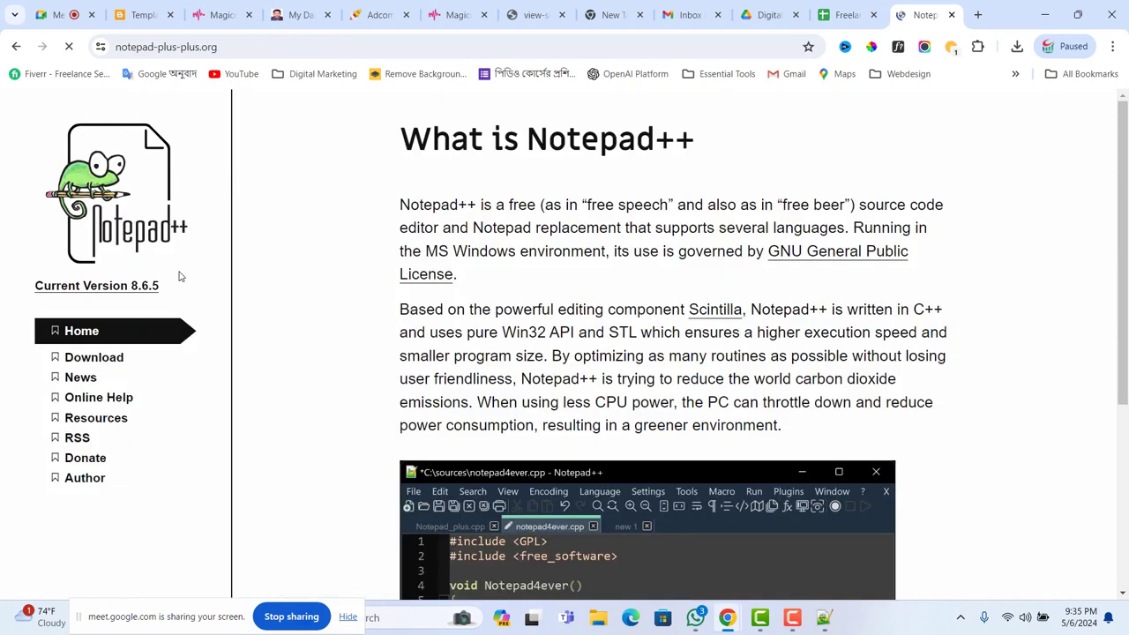
Step: Look over the Notepad++ home page, open its download page, and review the list of available versions
scroll(532, 300, down, 4)
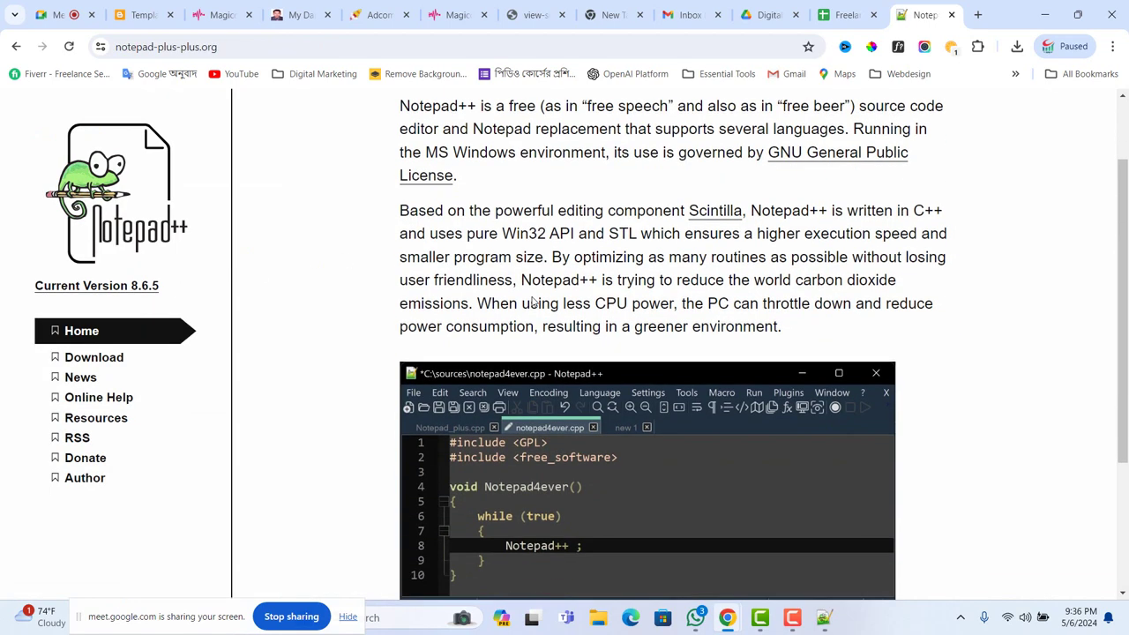
scroll(571, 351, up, 4)
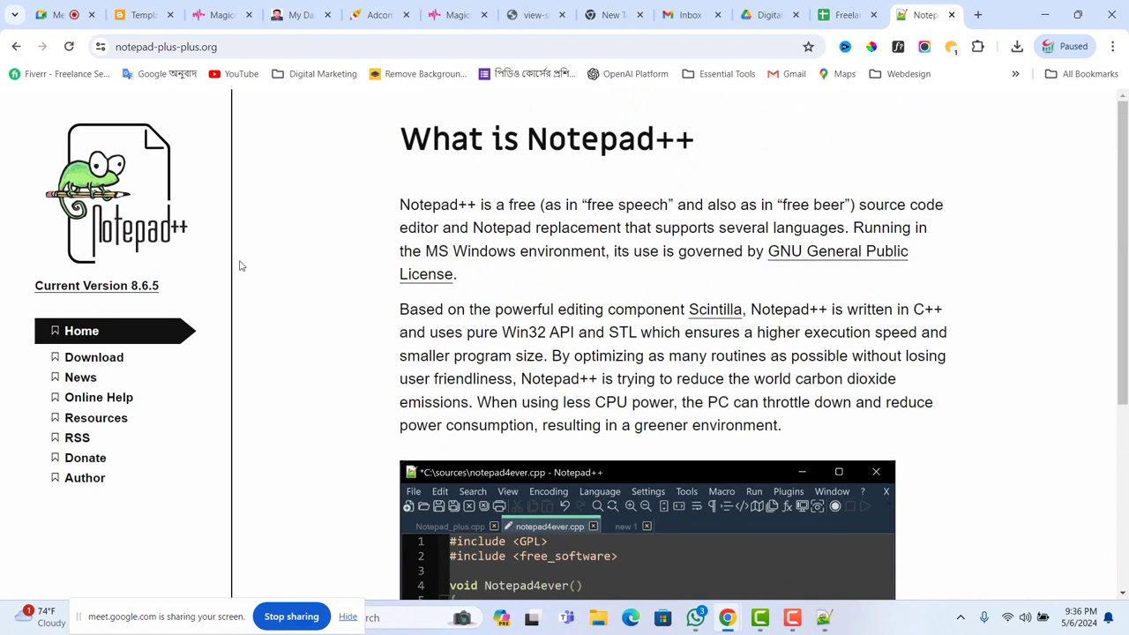
click(92, 360)
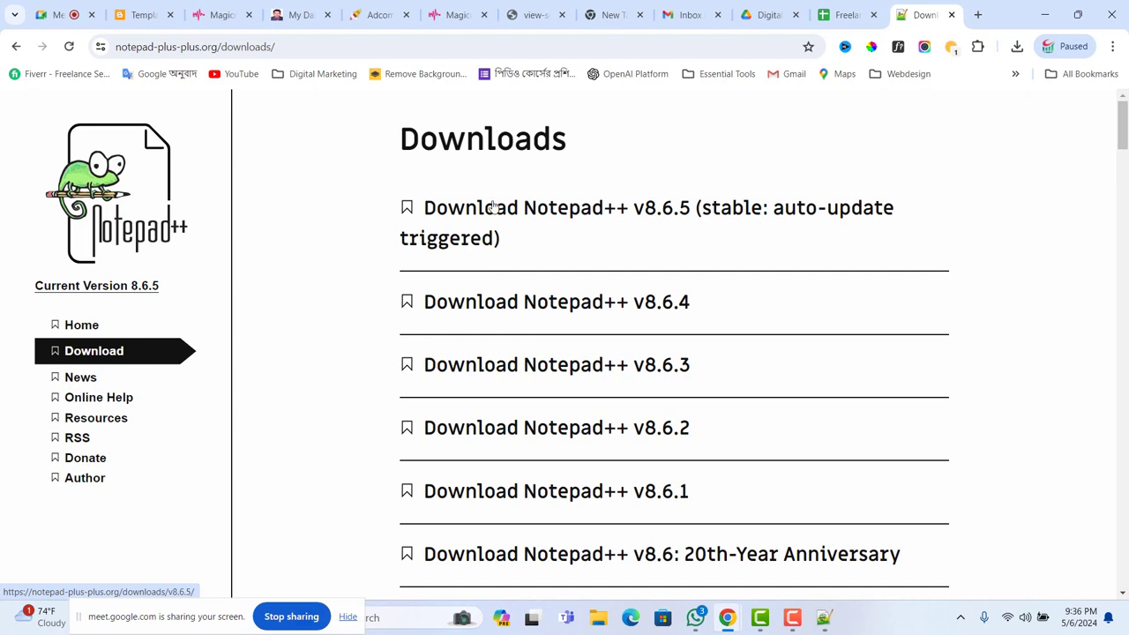
scroll(559, 350, down, 6)
scroll(559, 353, up, 6)
scroll(590, 282, down, 15)
scroll(562, 322, up, 3)
scroll(547, 316, up, 12)
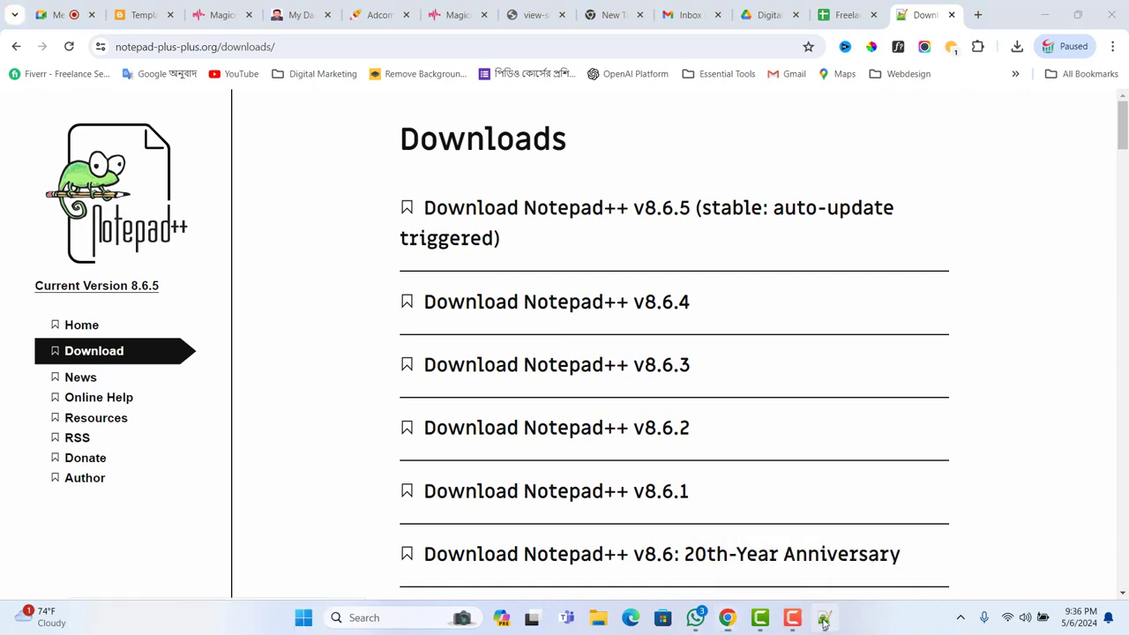
Step: Check the blank document in the Notepad++ editor, return to Chrome, and close the Notepad++ downloads page
click(812, 520)
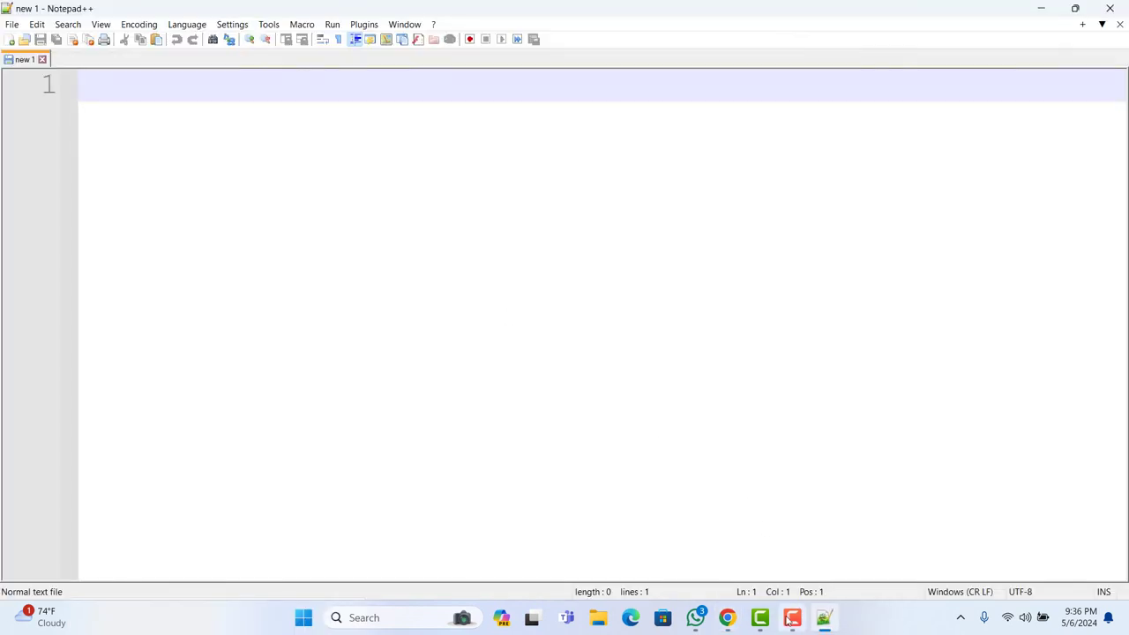
mouse_move(728, 623)
click(679, 557)
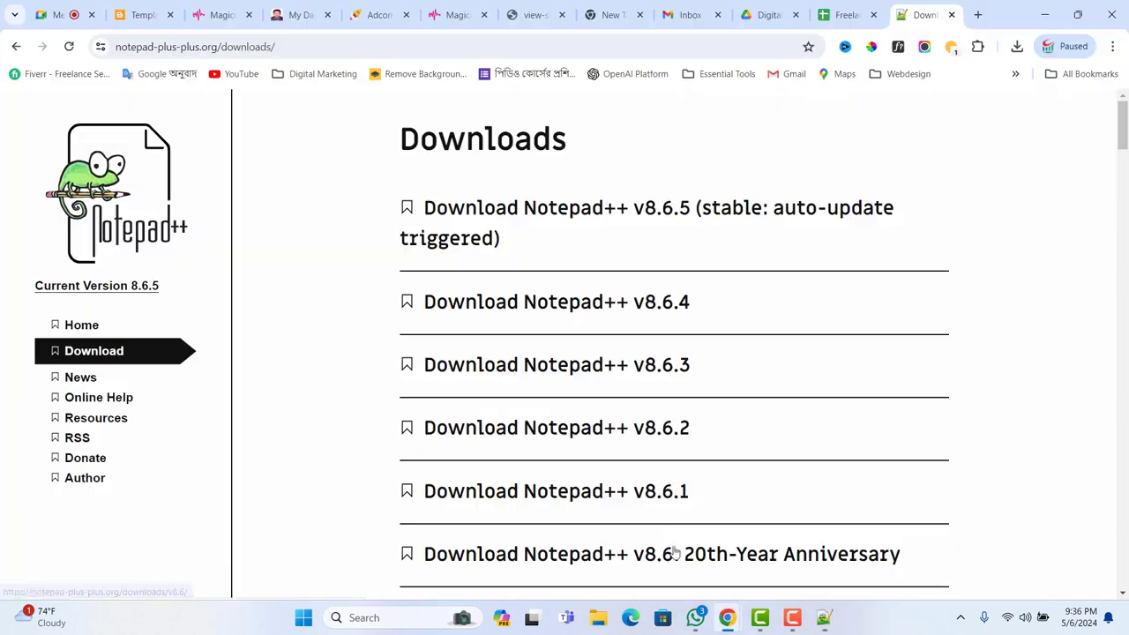
click(951, 15)
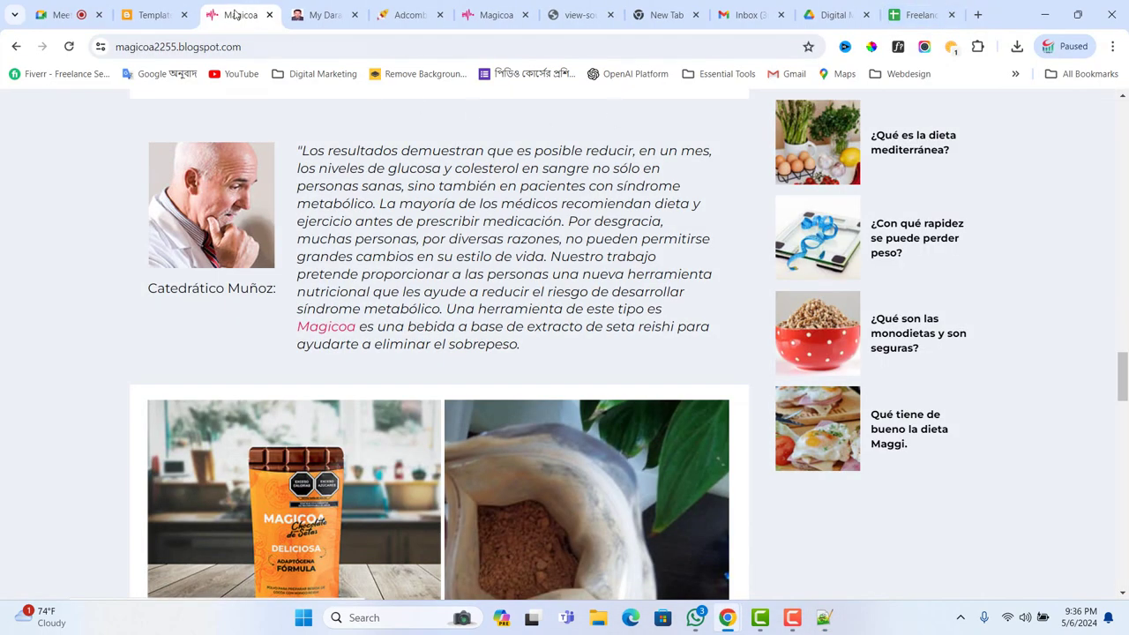
Step: Go to the Magicoa prelanding preview page and open its page source
click(161, 14)
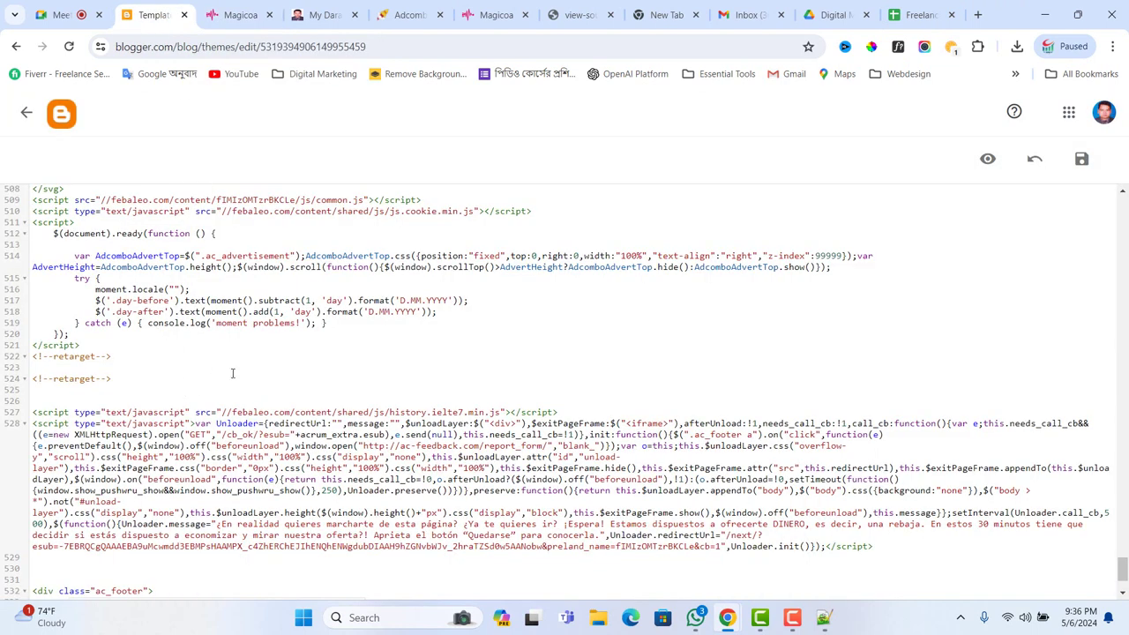
click(493, 15)
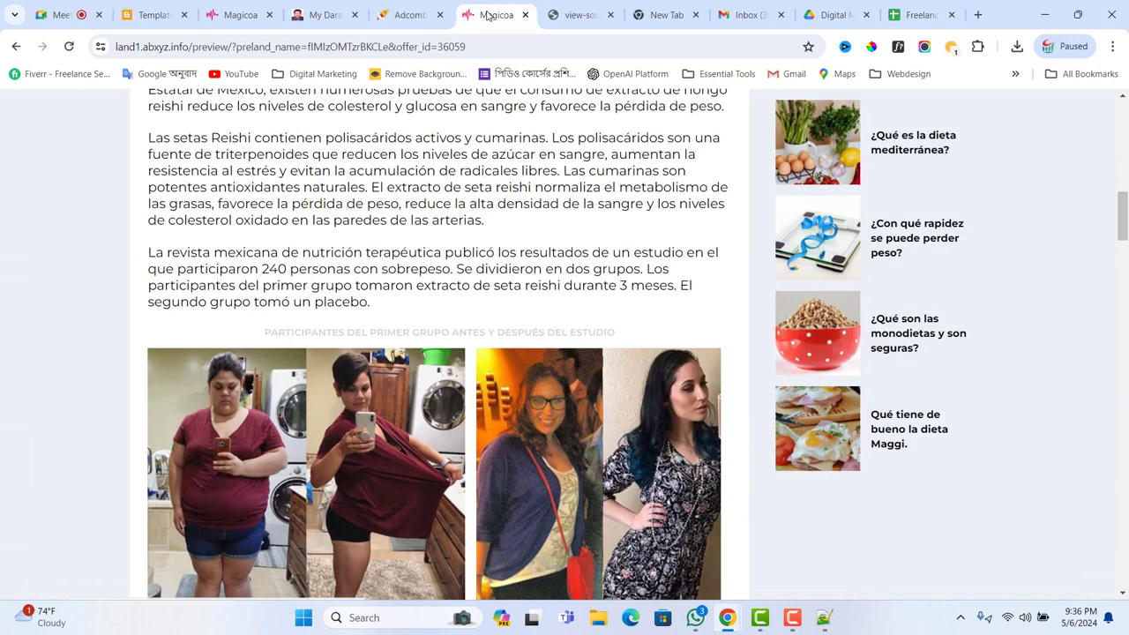
scroll(438, 194, up, 10)
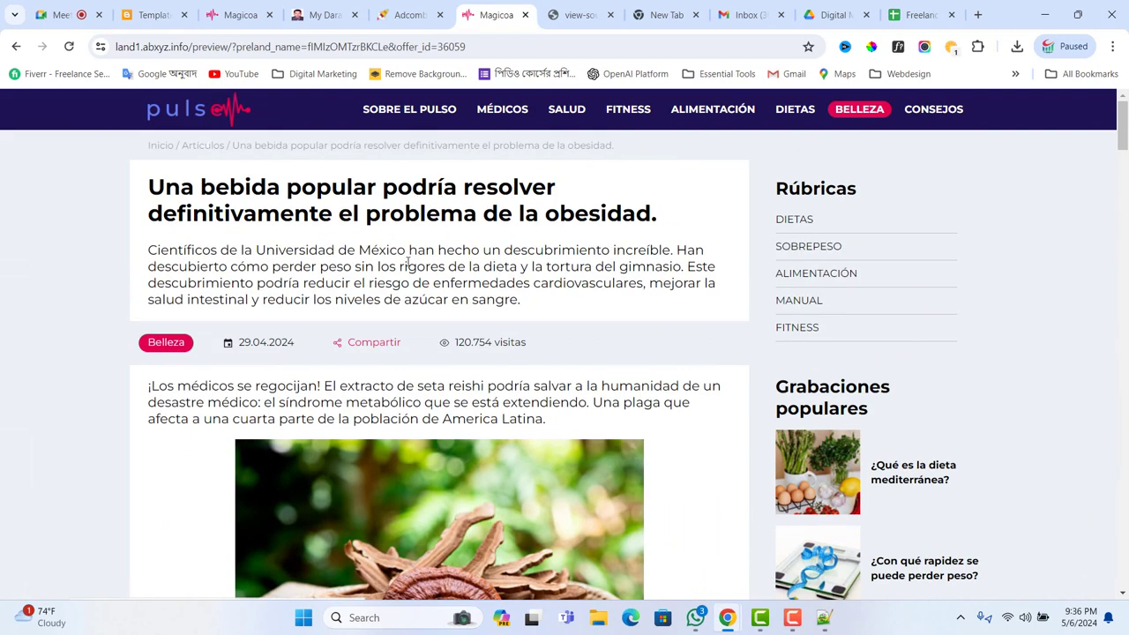
right_click(408, 262)
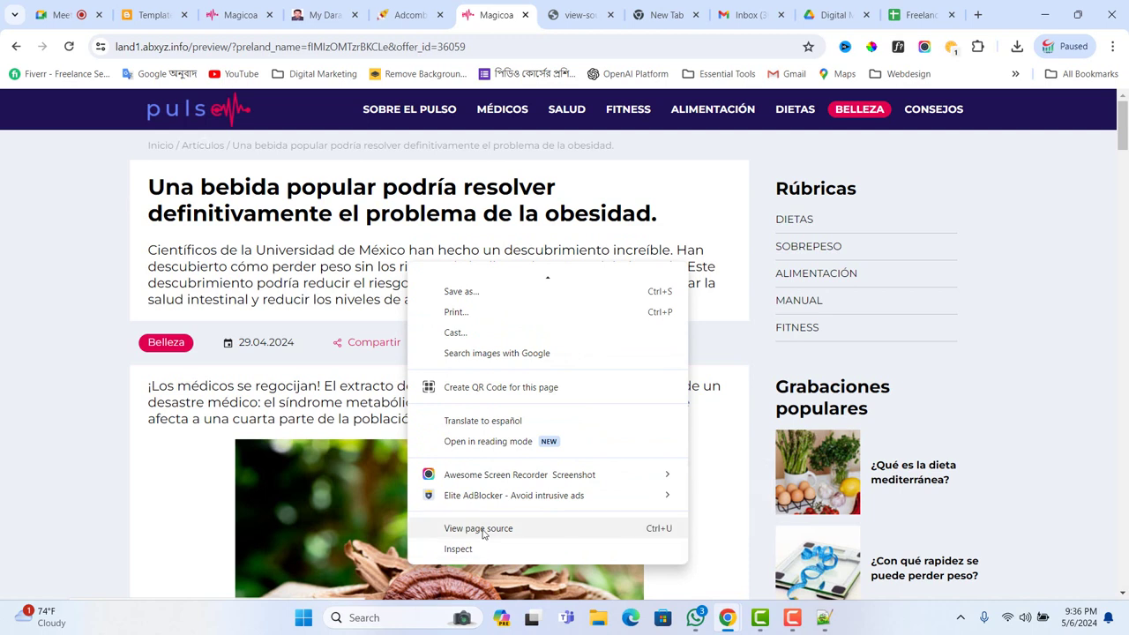
click(483, 534)
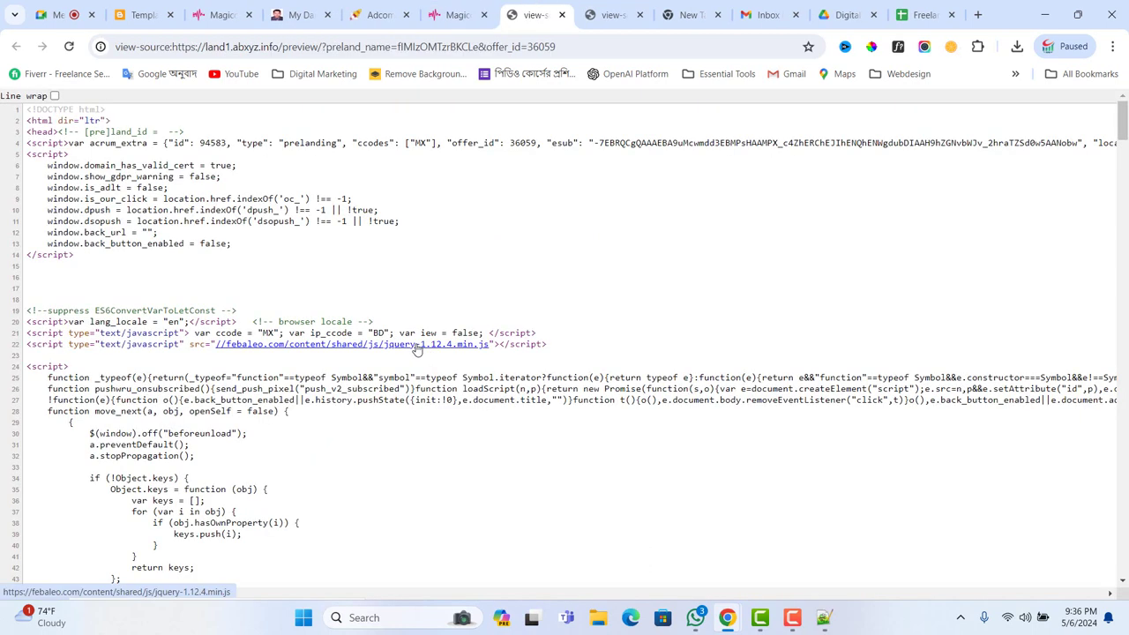
Step: Copy the prelanding's entire source code and paste it into the blank document in Notepad++
key(ctrl+a)
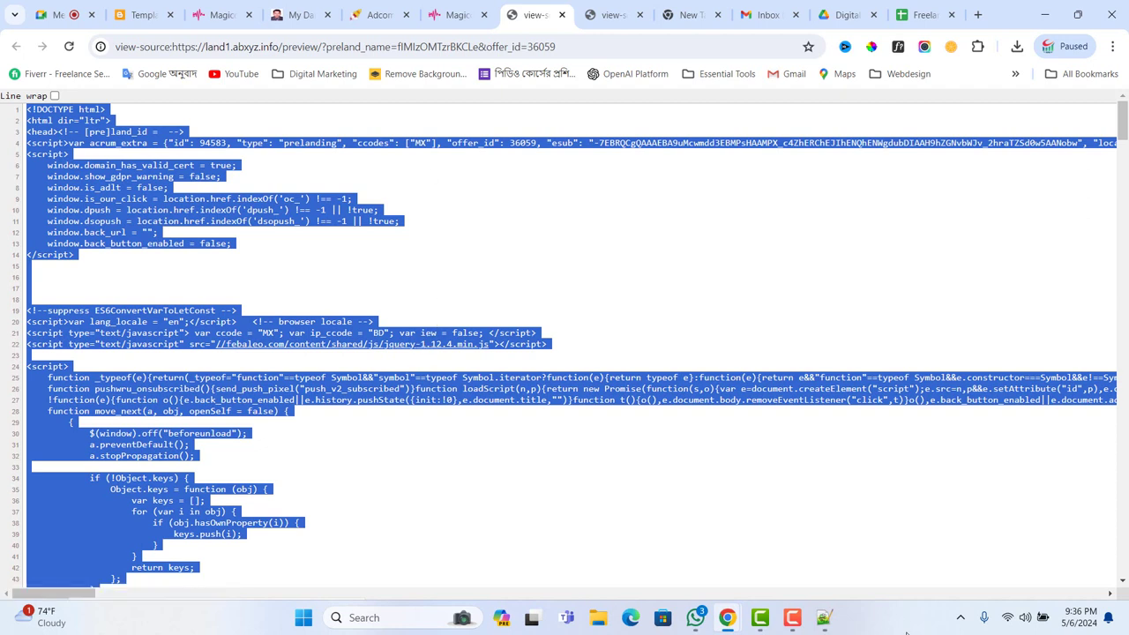
click(827, 621)
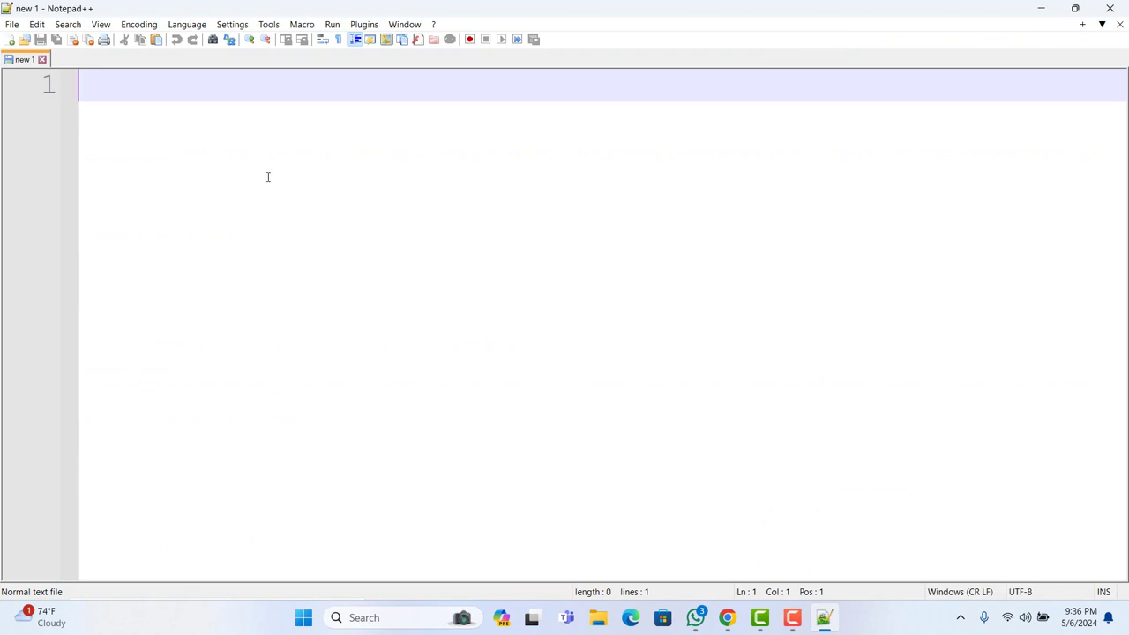
key(ctrl+v)
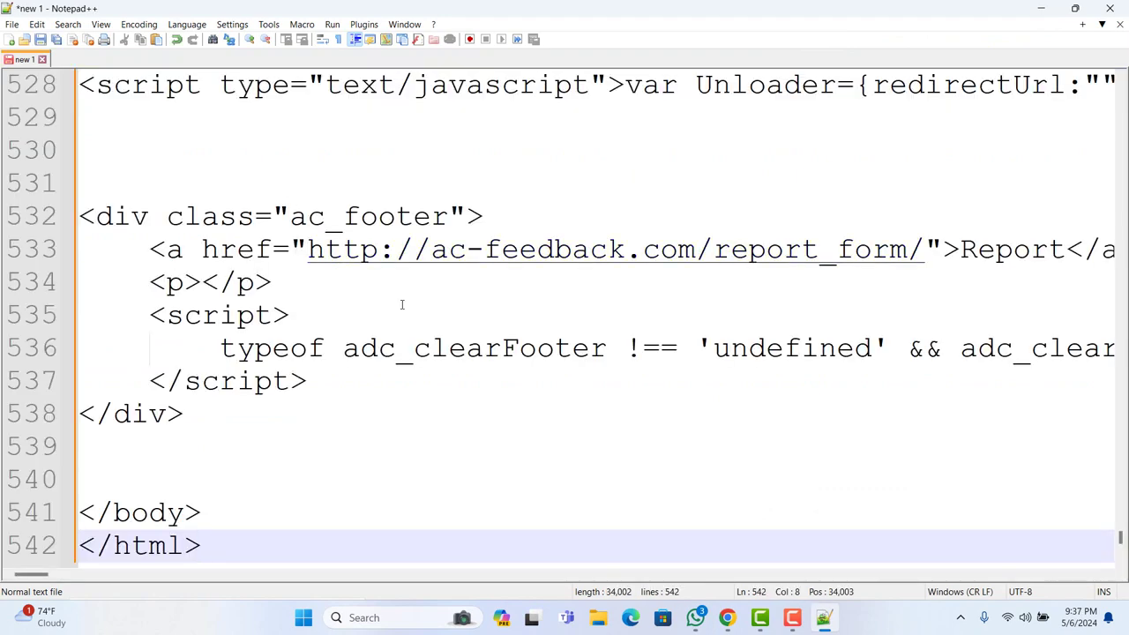
Step: Reduce the text size of the pasted code and examine its product, order button and sidebar link addresses
scroll(507, 345, down, 8)
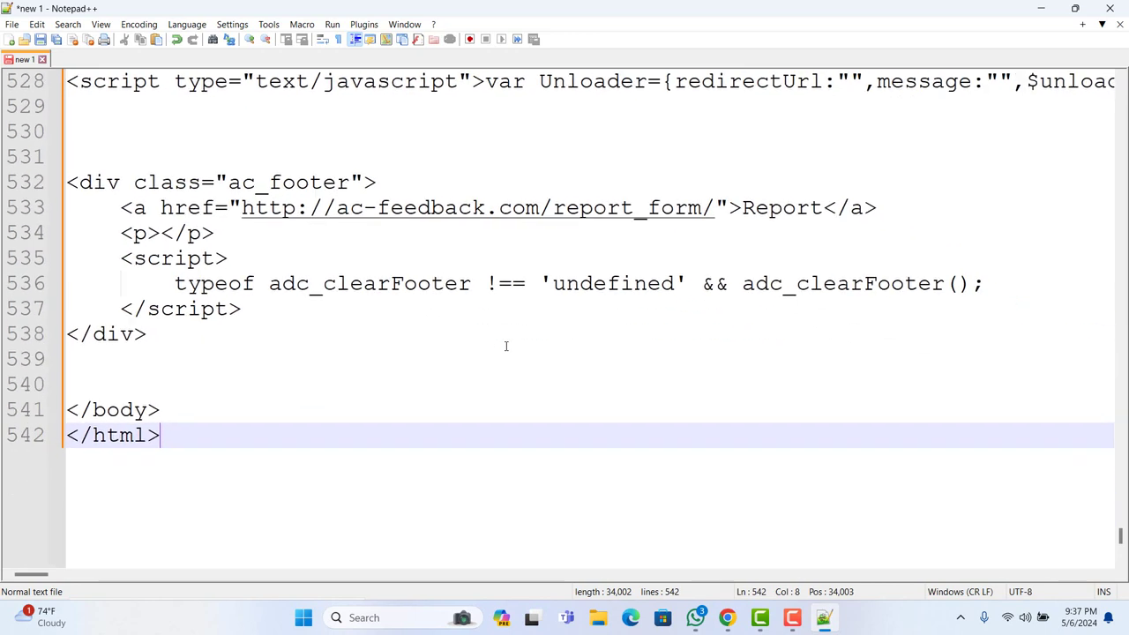
scroll(506, 345, down, 3)
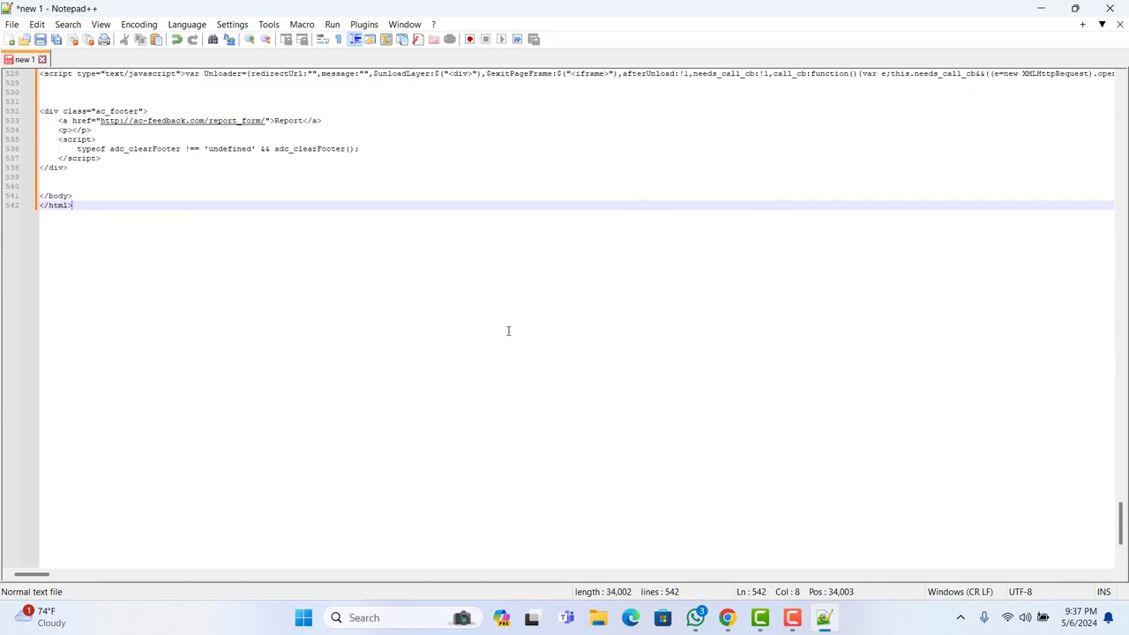
scroll(509, 317, up, 20)
scroll(497, 321, up, 16)
scroll(497, 321, down, 1)
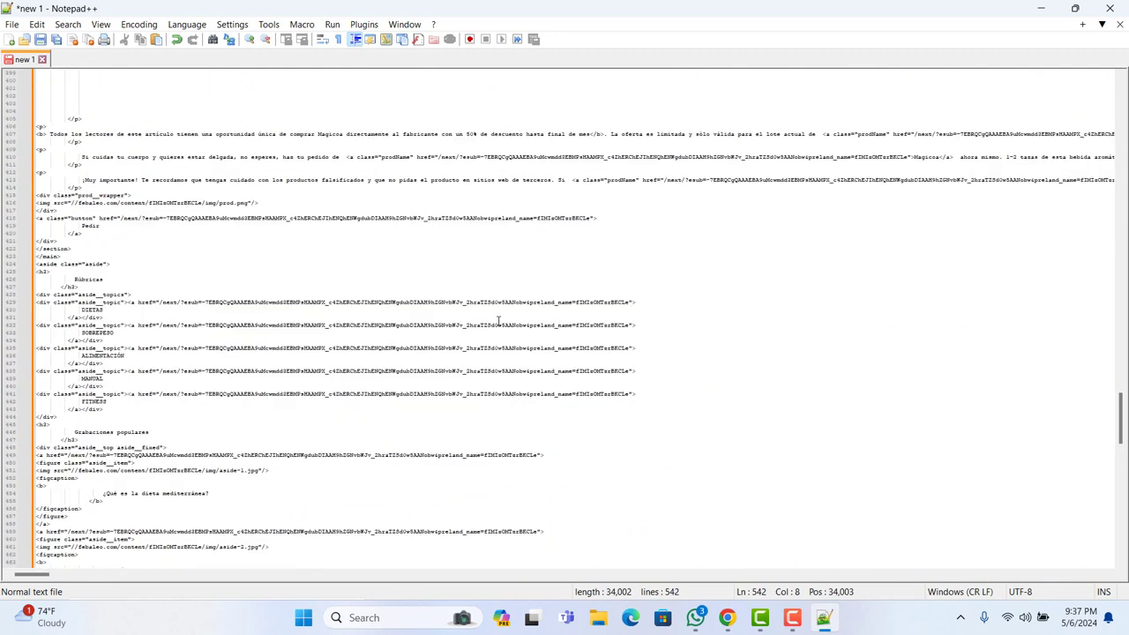
scroll(499, 321, up, 2)
scroll(500, 319, up, 1)
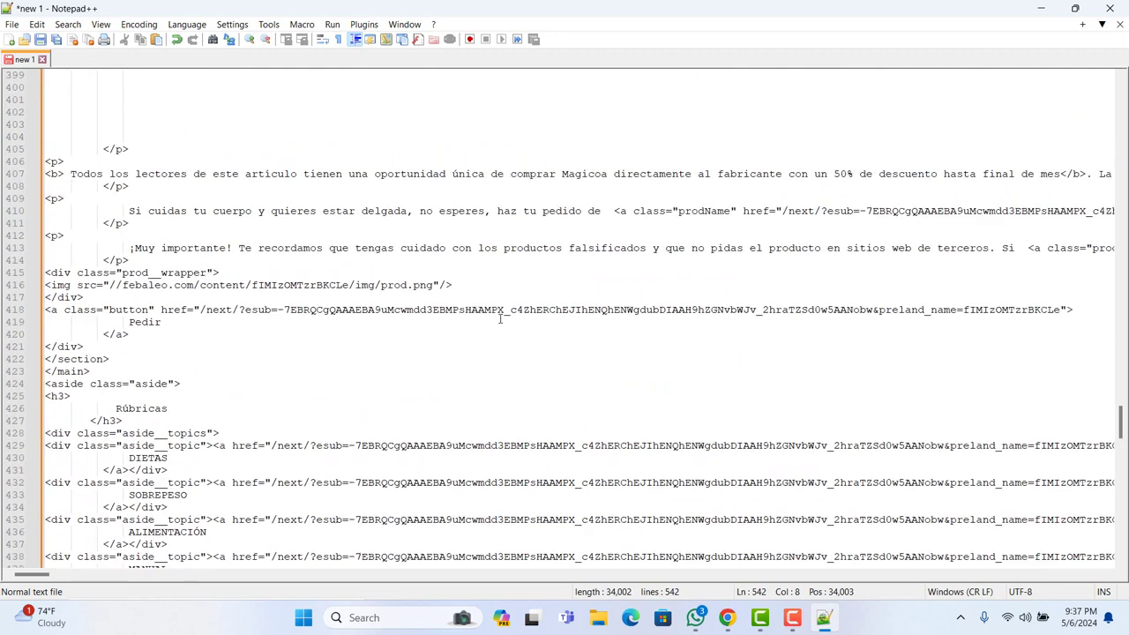
scroll(366, 366, up, 10)
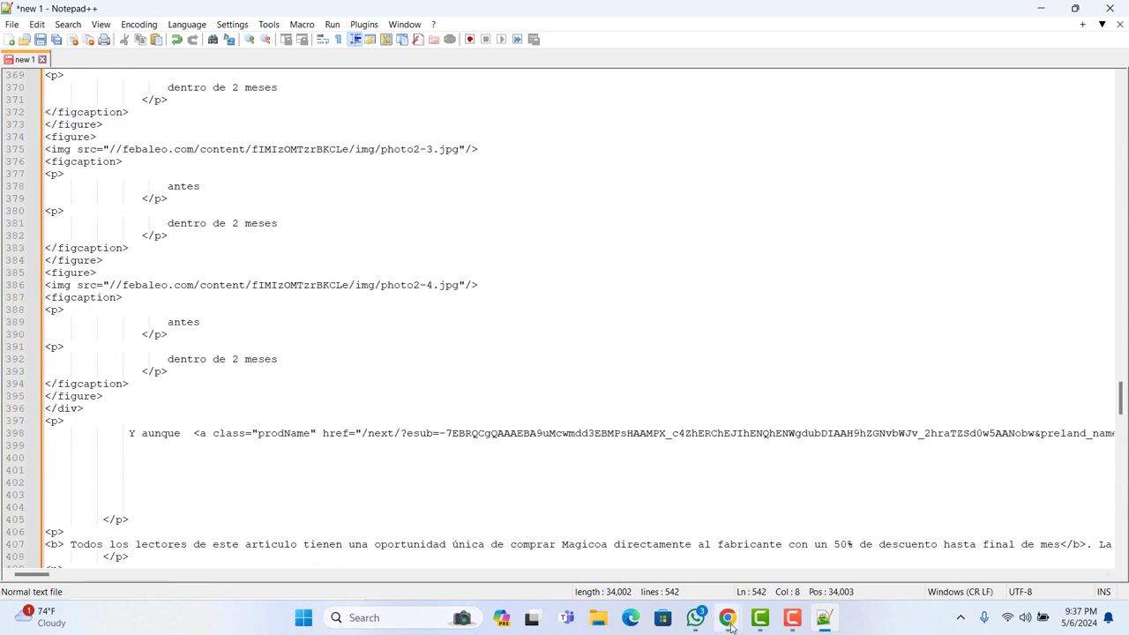
Step: Switch back to Chrome and close the prelanding source page just copied from
mouse_move(732, 622)
click(676, 575)
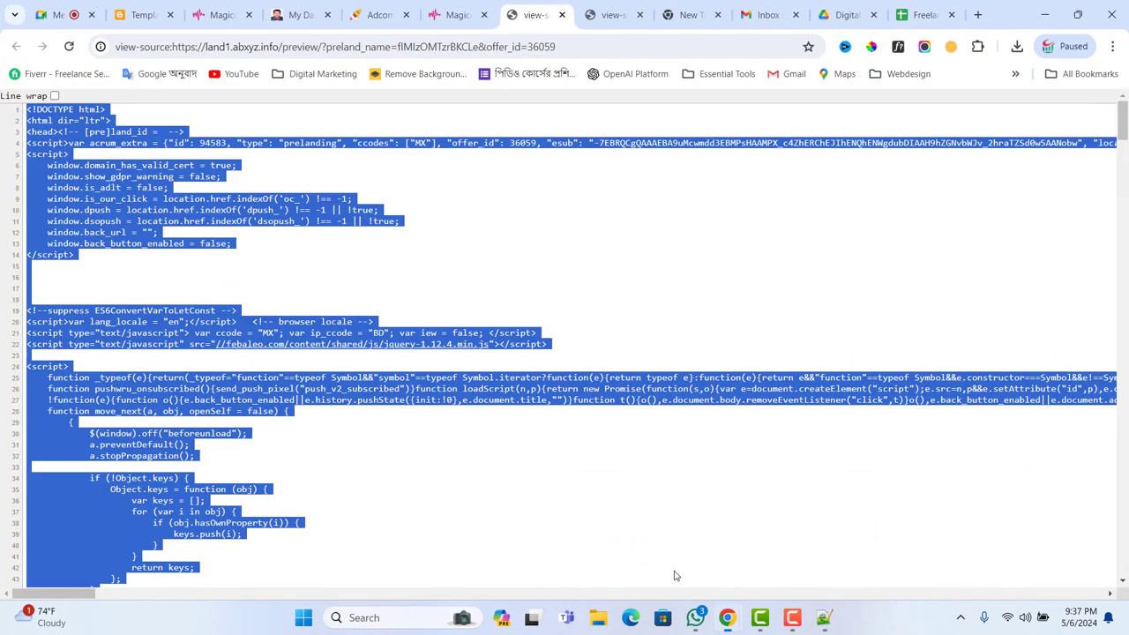
click(562, 15)
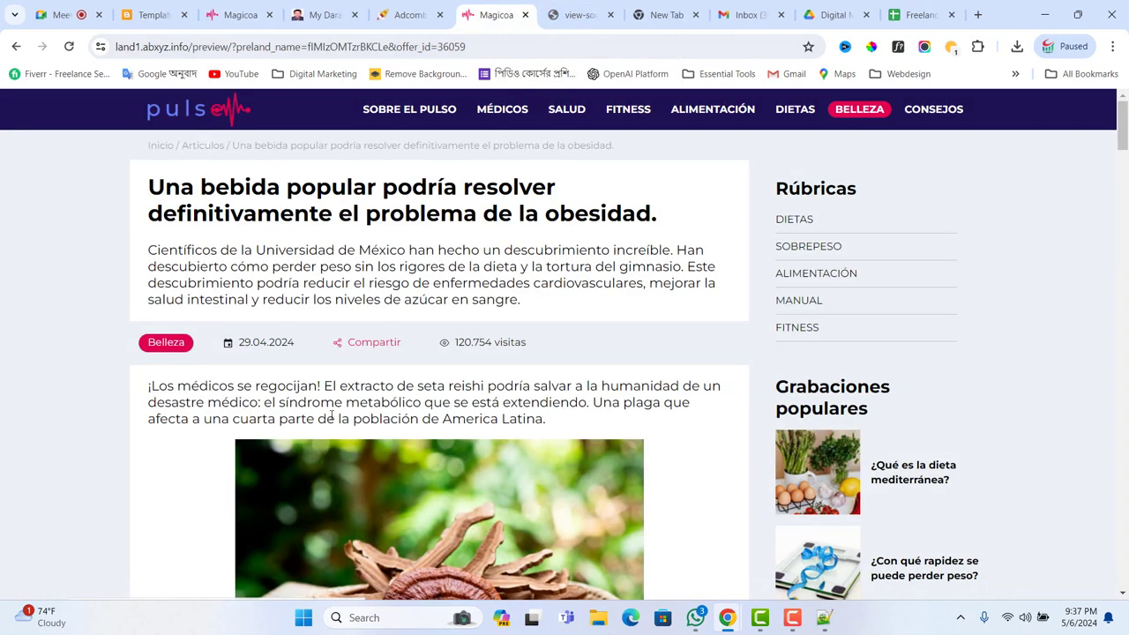
Step: Review the linked product mentions in the prelanding article and select "Magicoa" in the "La composición de Magicoa" sentence
scroll(374, 411, down, 5)
scroll(373, 411, down, 10)
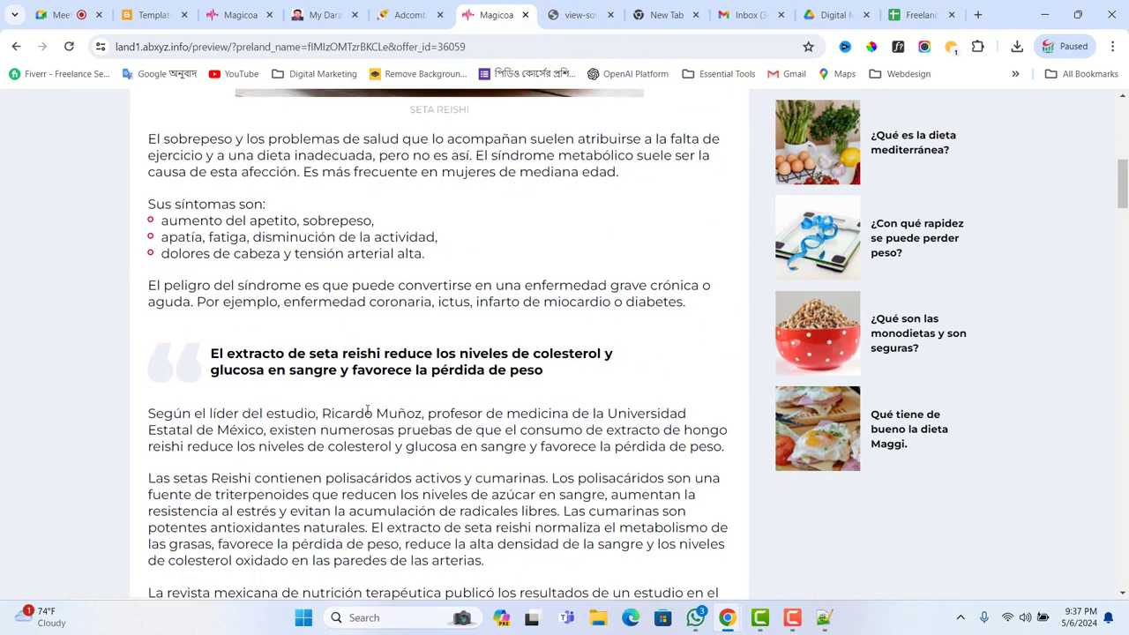
scroll(358, 410, down, 12)
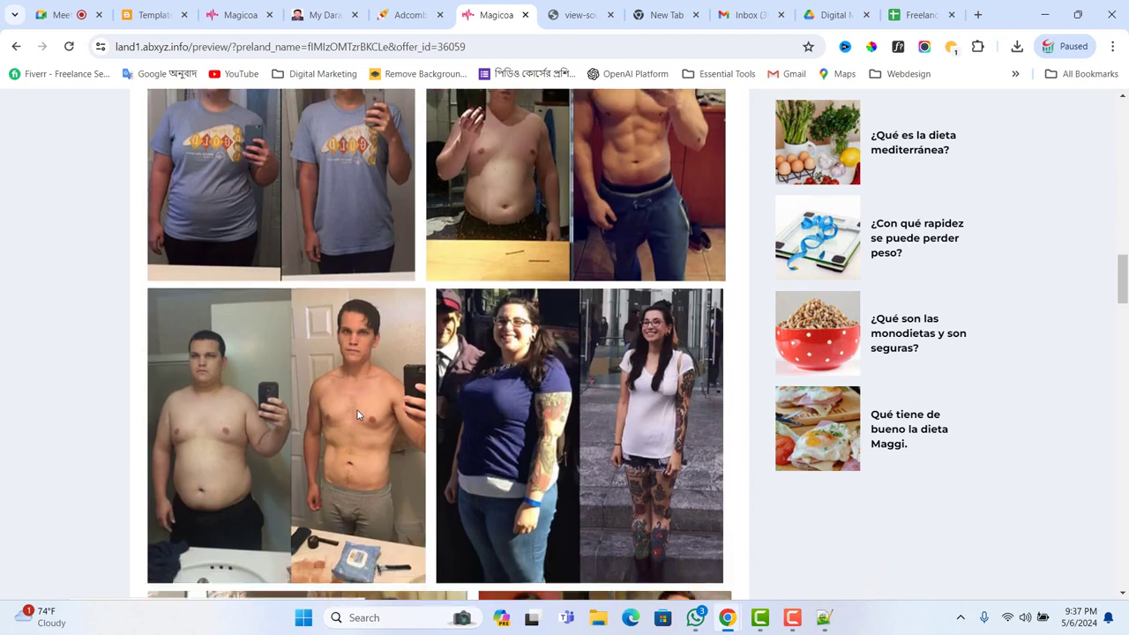
scroll(360, 413, down, 3)
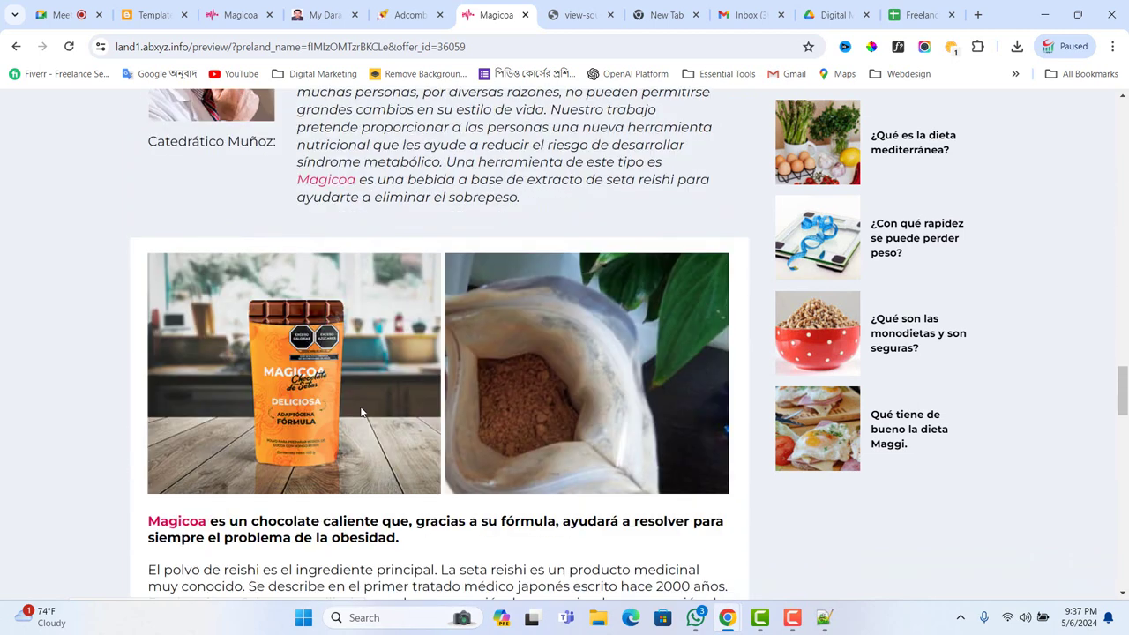
drag(297, 183, 356, 184)
click(359, 231)
drag(294, 183, 340, 182)
scroll(369, 371, down, 2)
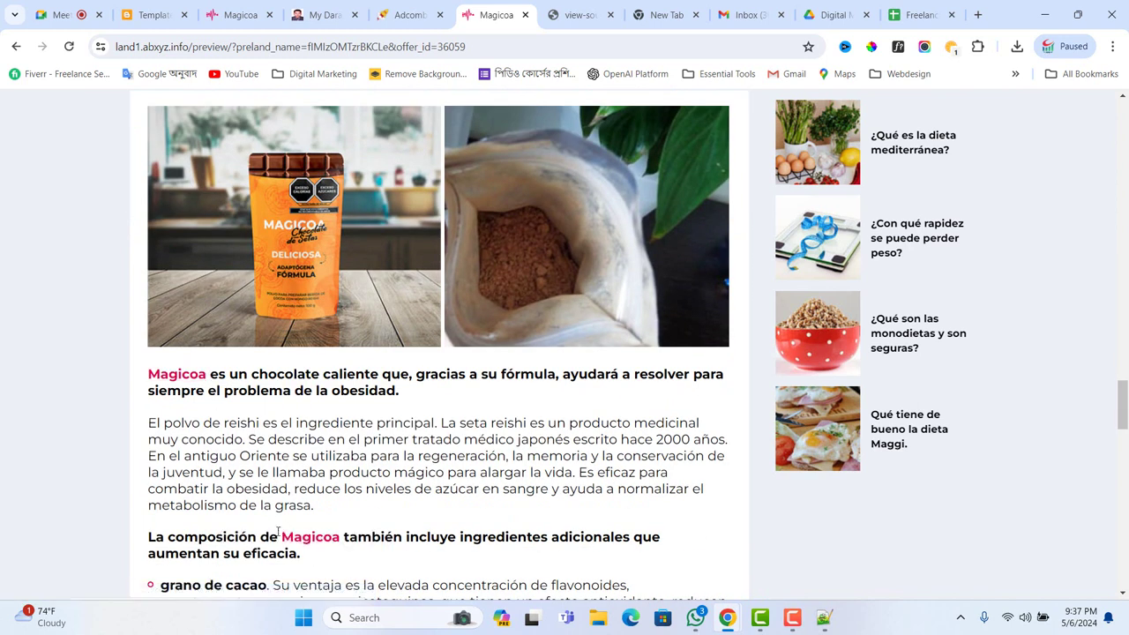
drag(280, 535, 343, 544)
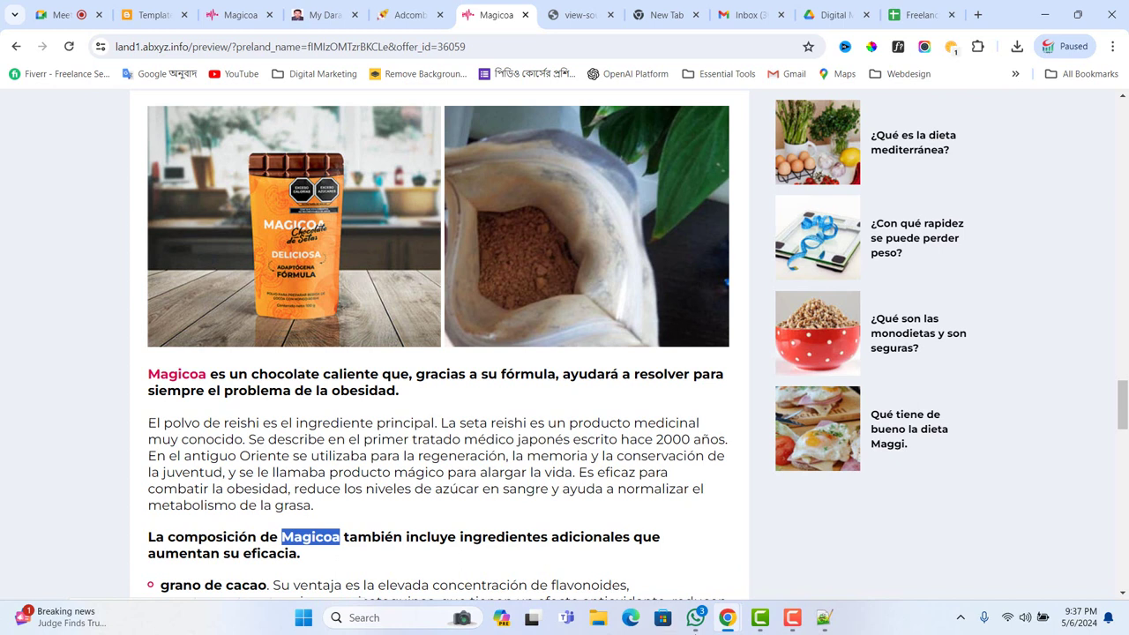
Step: Switch to Notepad++ and search the pasted code for "Magicoa", advancing to the linked product mention at line 312
click(824, 617)
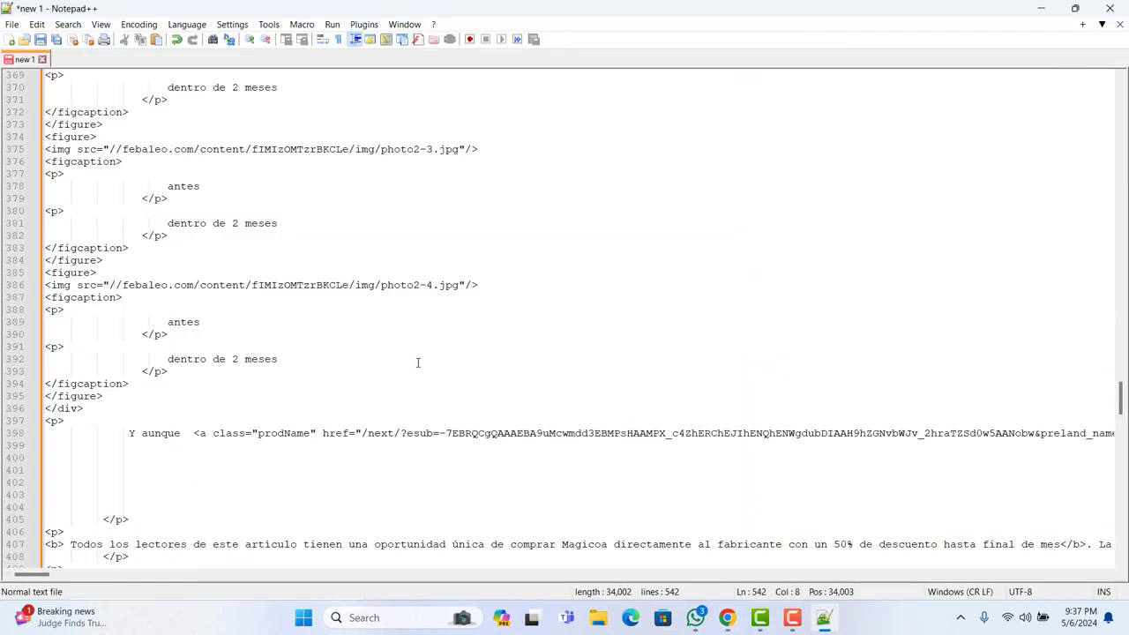
key(ctrl+f)
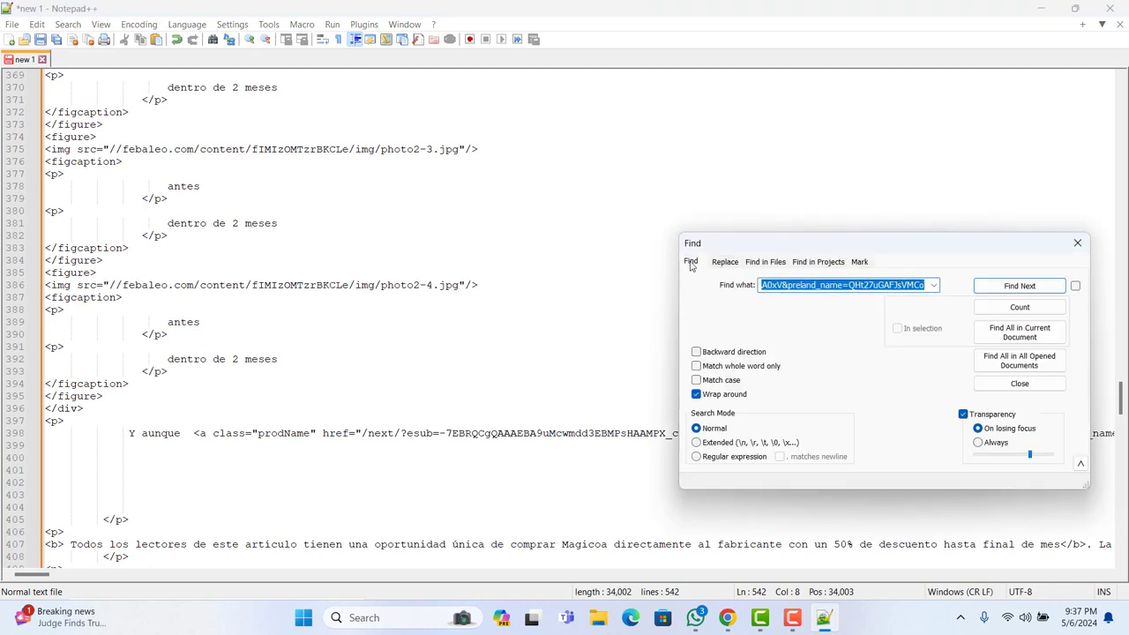
click(858, 286)
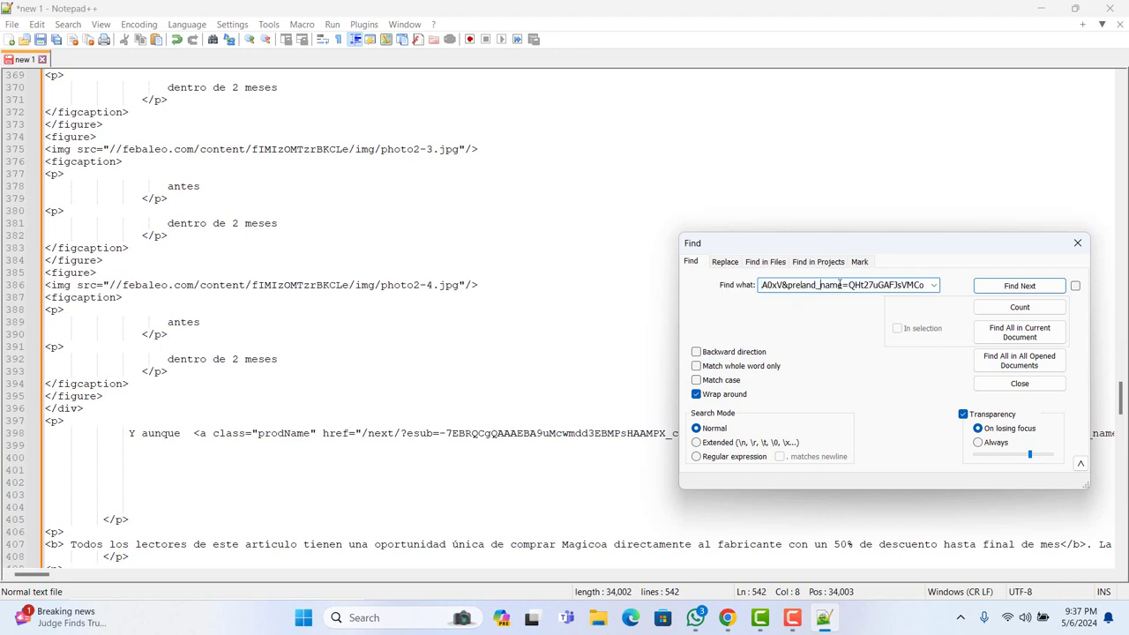
drag(764, 285, 948, 286)
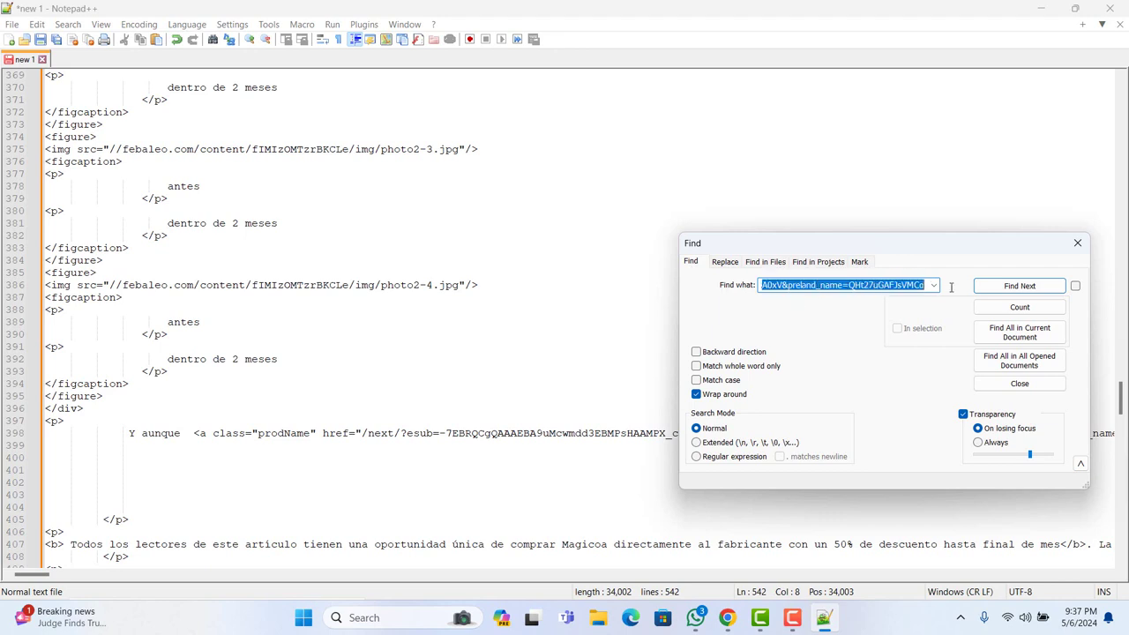
key(ctrl+v)
key(Home)
key(Left)
key(Left)
key(Left)
key(Left)
key(Left)
key(Left)
key(Left)
key(Left)
key(Left)
key(Left)
key(Left)
key(Left)
key(Left)
key(Left)
key(Left)
key(Left)
key(Left)
key(Left)
key(Left)
key(Left)
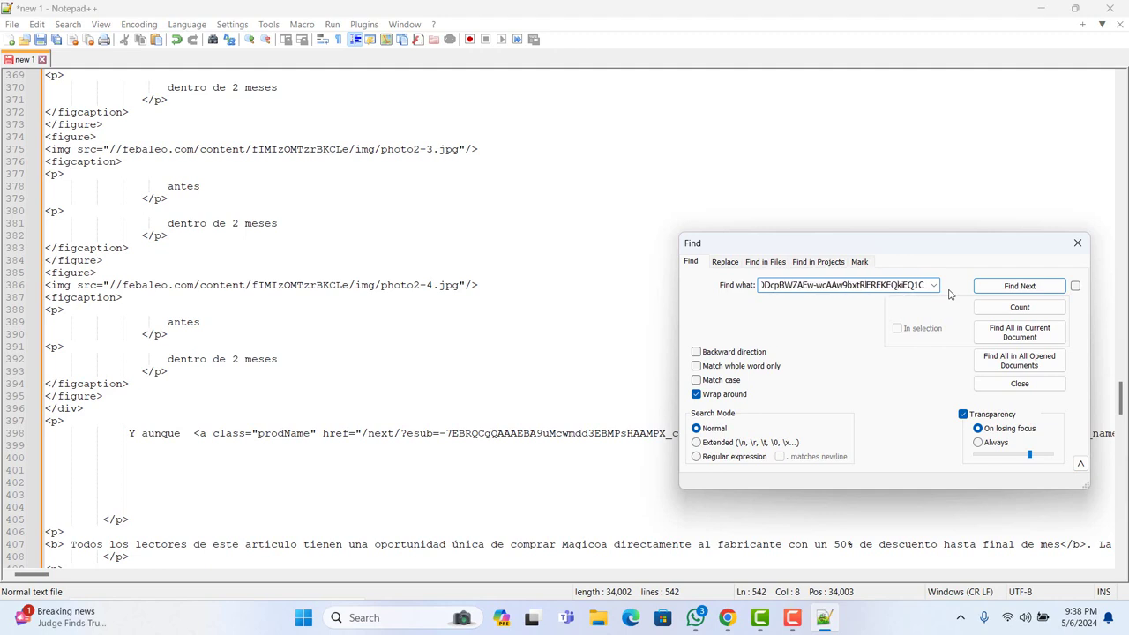
key(BackSpace)
key(BackSpace)
key(BackSpace)
key(BackSpace)
key(BackSpace)
key(BackSpace)
key(BackSpace)
key(BackSpace)
key(BackSpace)
key(BackSpace)
key(BackSpace)
key(BackSpace)
key(BackSpace)
key(BackSpace)
key(BackSpace)
key(BackSpace)
key(BackSpace)
key(BackSpace)
key(BackSpace)
key(BackSpace)
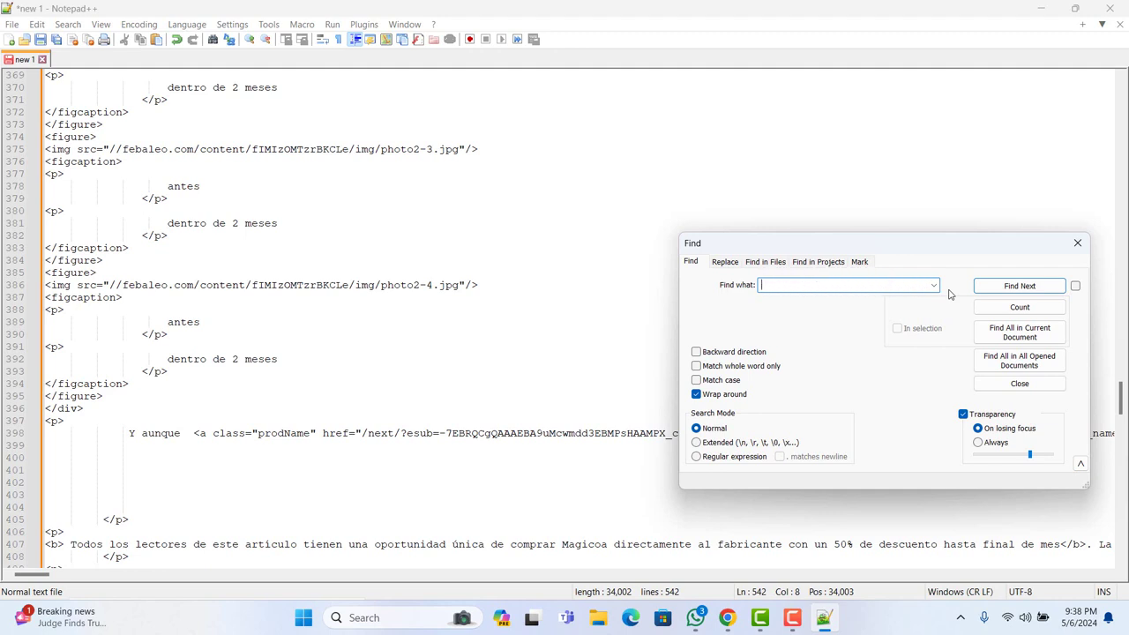
text(Magicoa)
click(1011, 285)
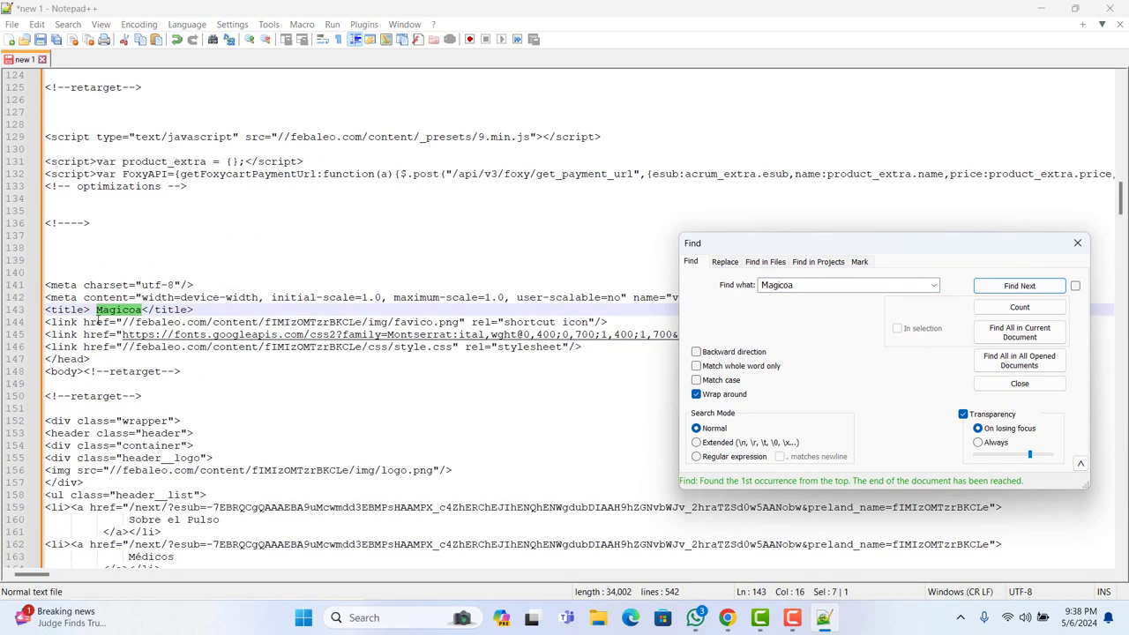
click(1010, 287)
drag(912, 254, 785, 392)
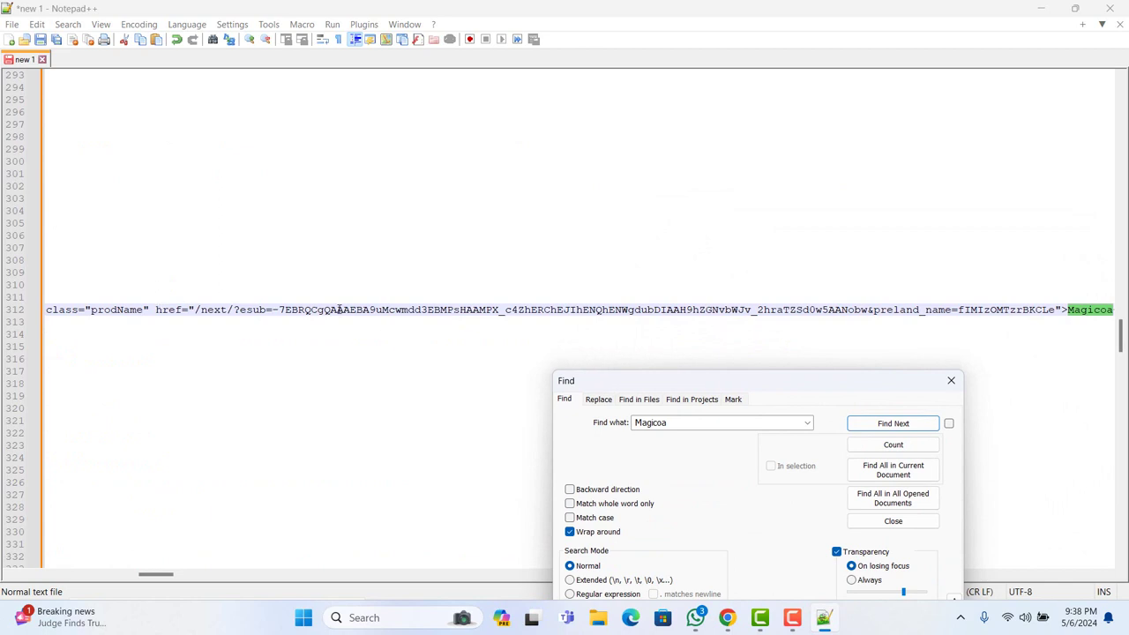
Step: Try to select the link address of the product mention at line 312
drag(195, 308, 821, 316)
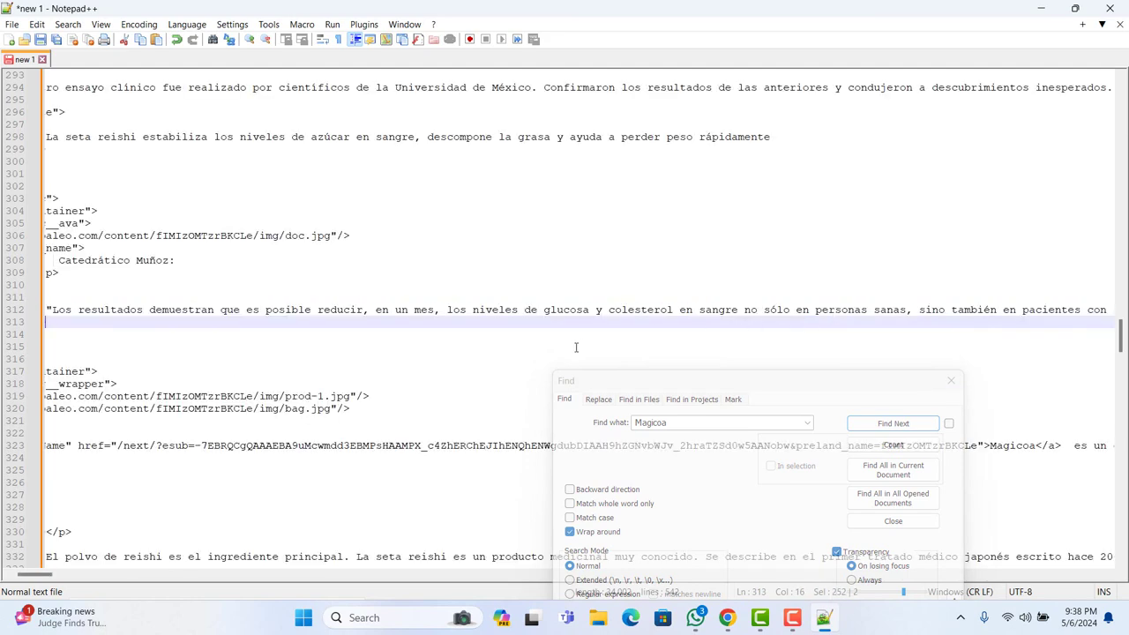
click(483, 369)
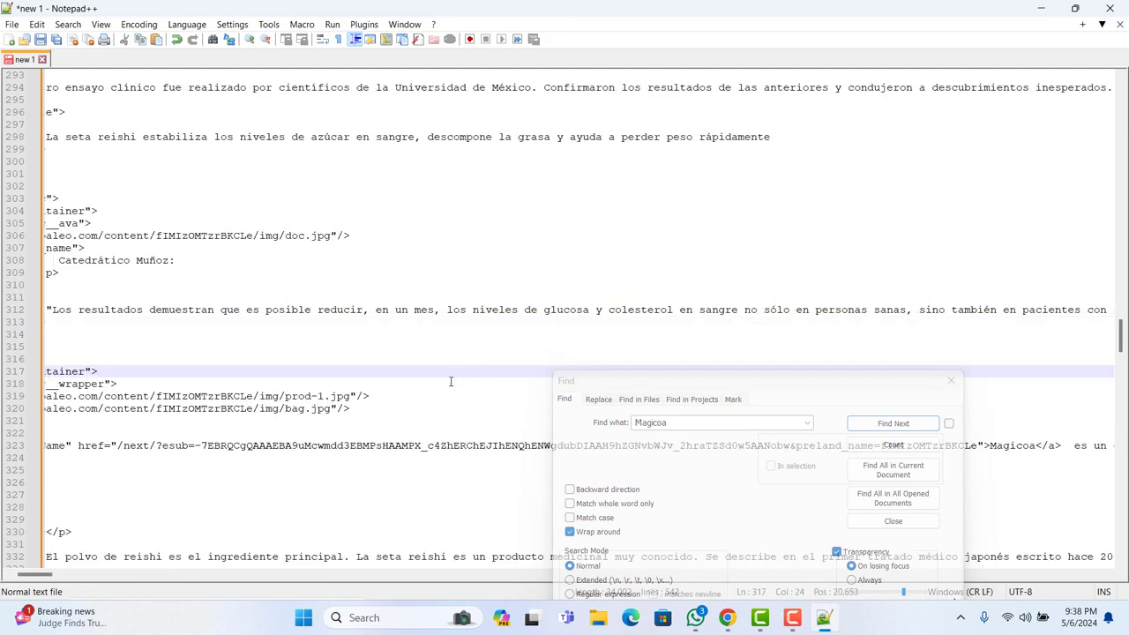
click(338, 461)
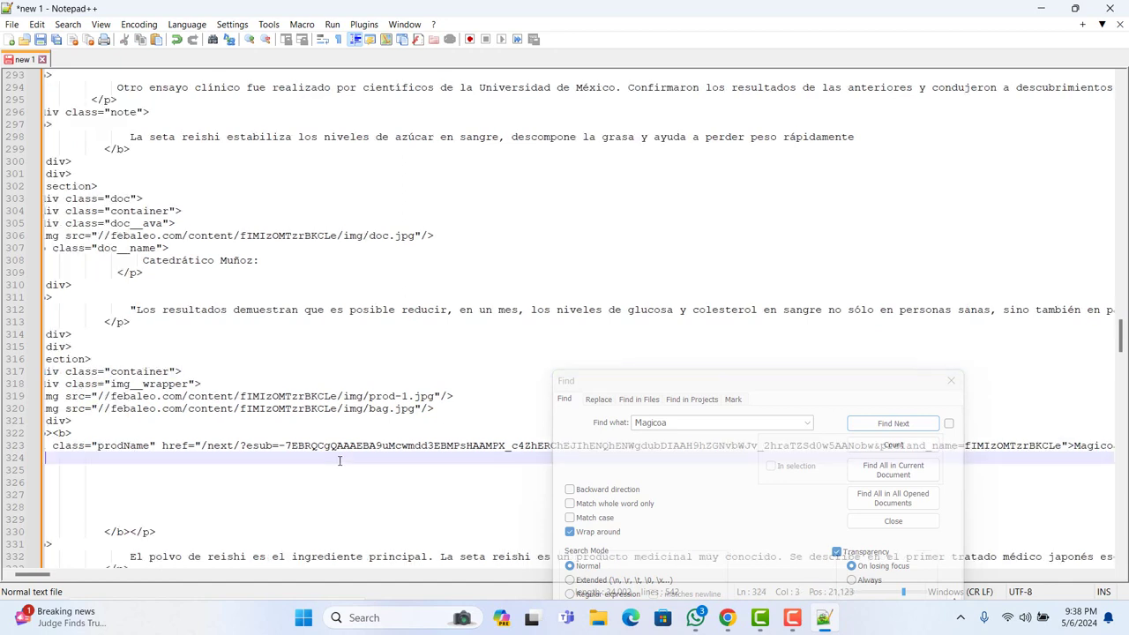
drag(806, 388, 722, 329)
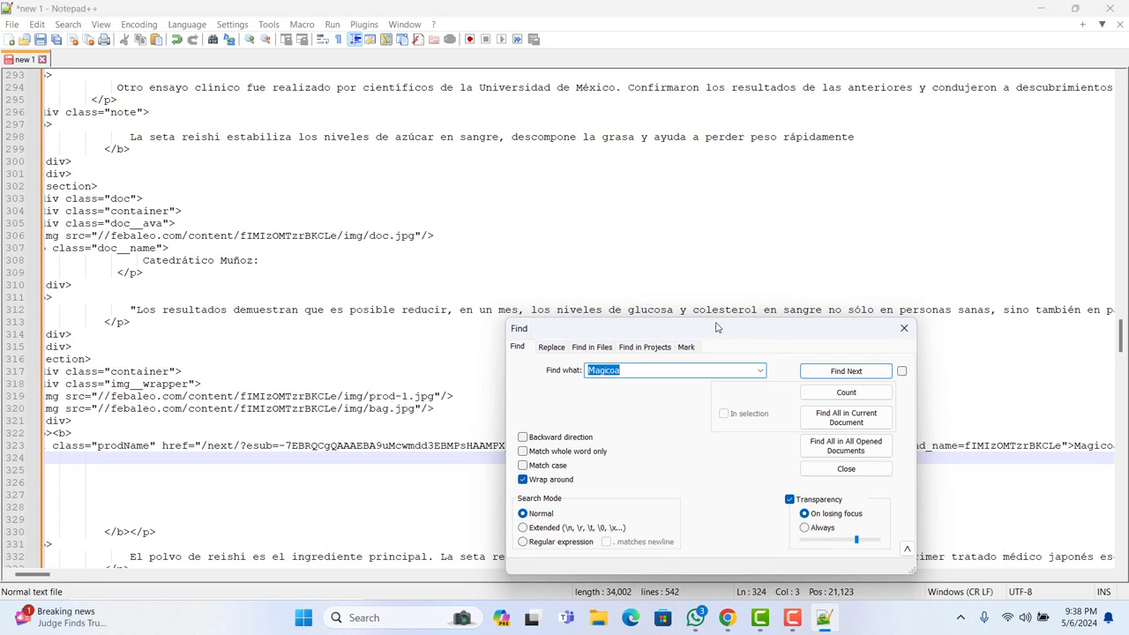
Step: Find the linked "Magicoa" in the "composición de" sentence at line 335 and copy its full link address
click(849, 372)
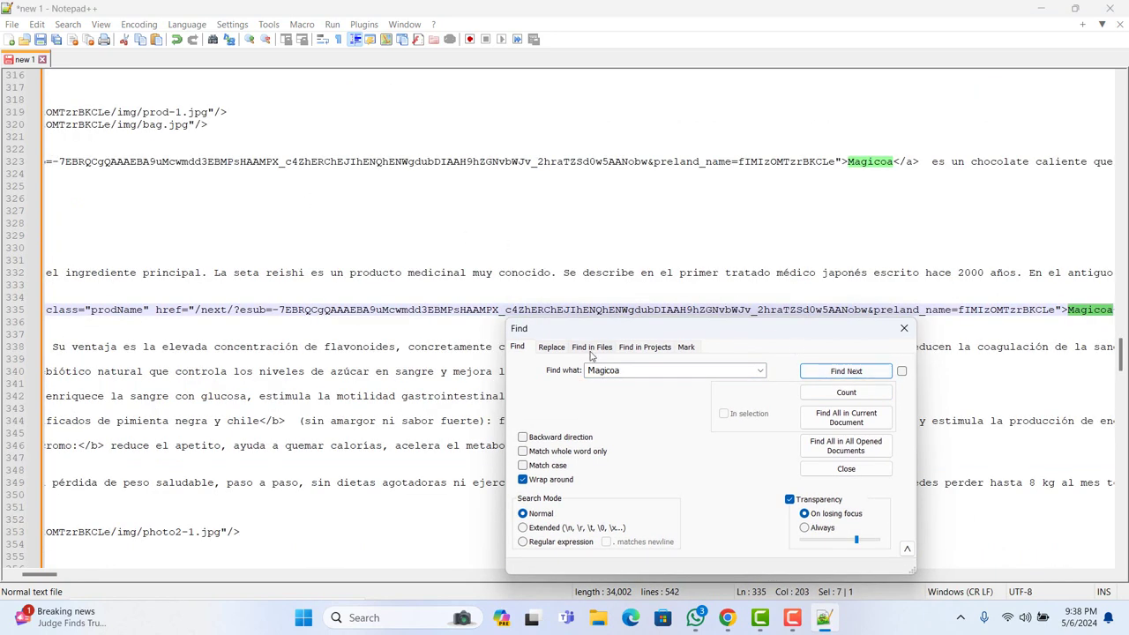
drag(692, 333, 688, 394)
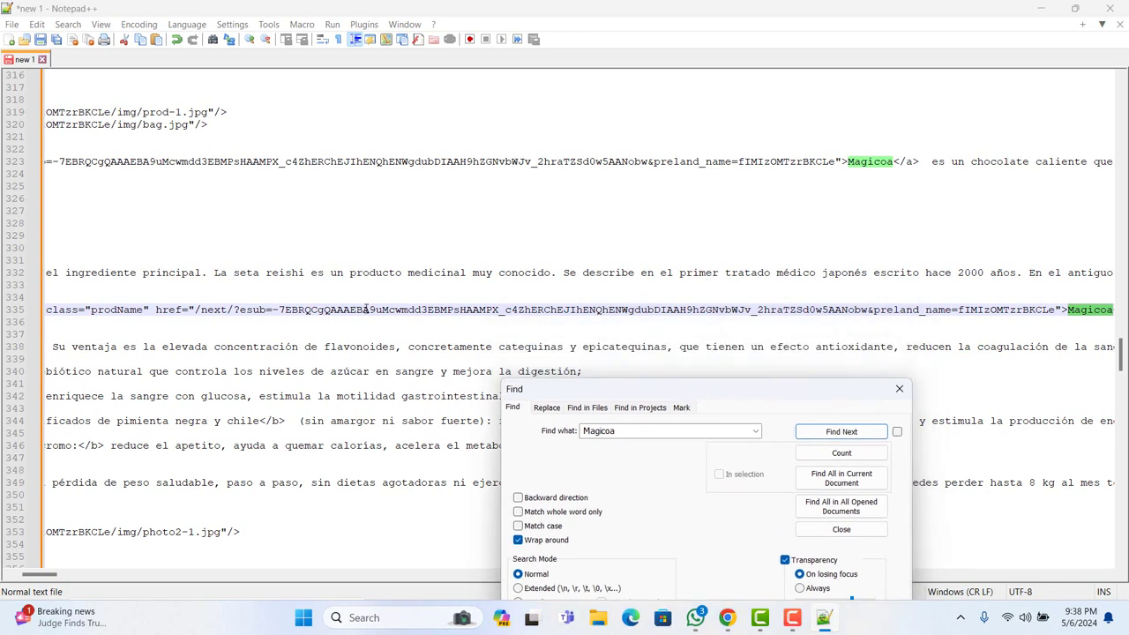
drag(196, 309, 571, 320)
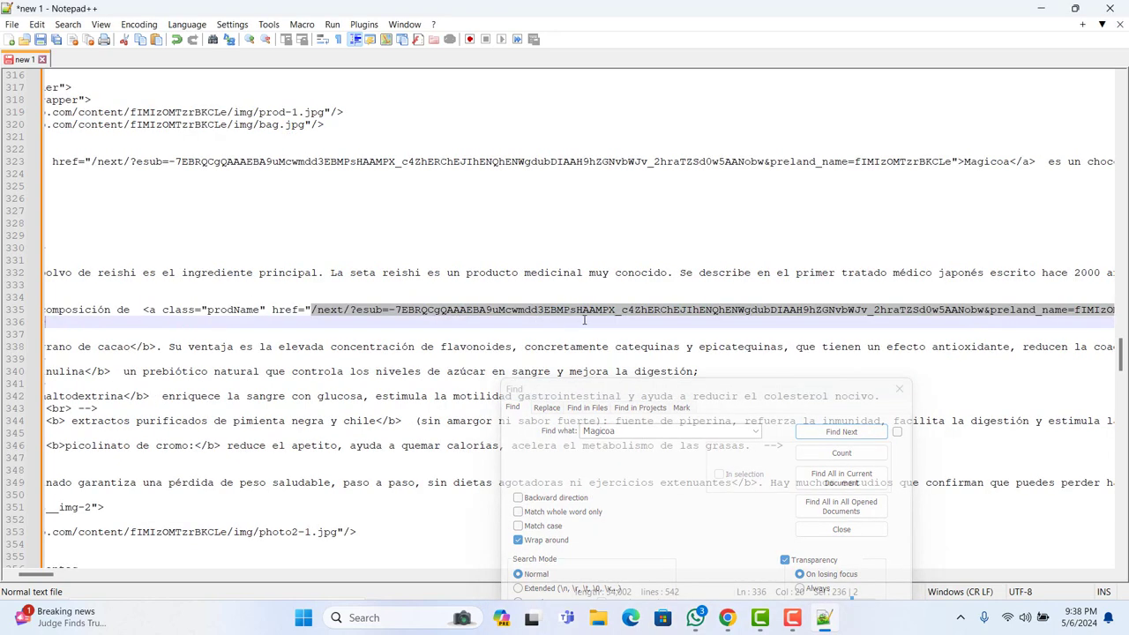
drag(774, 316, 915, 308)
drag(1017, 310, 941, 307)
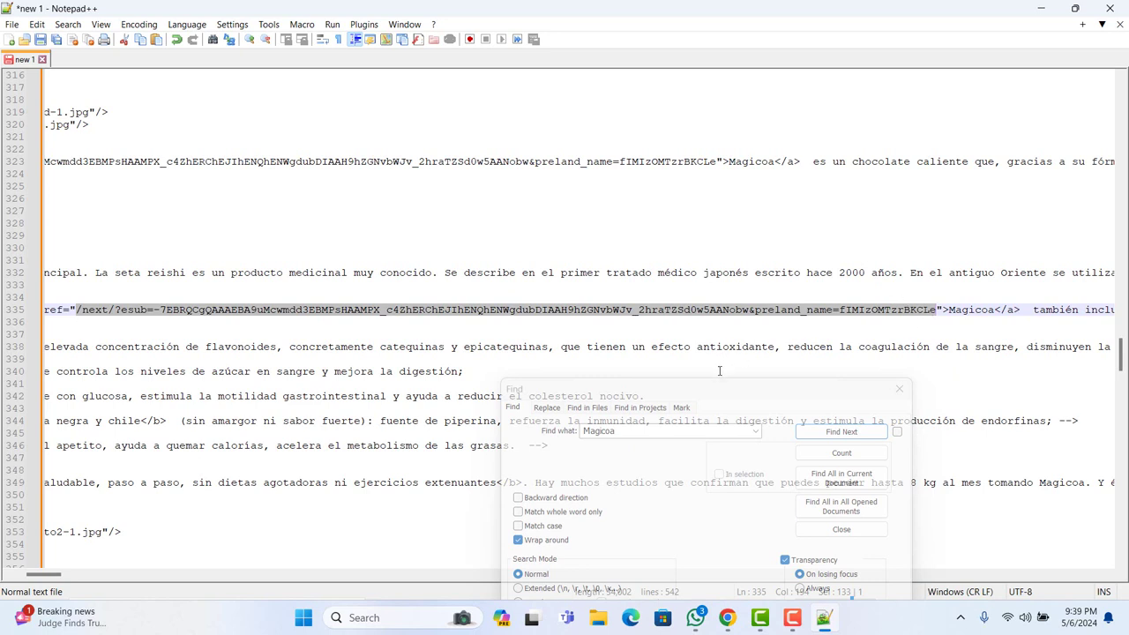
Step: Switch the search to text replacement and enter the copied prelanding link address as the text to find
drag(705, 393, 663, 224)
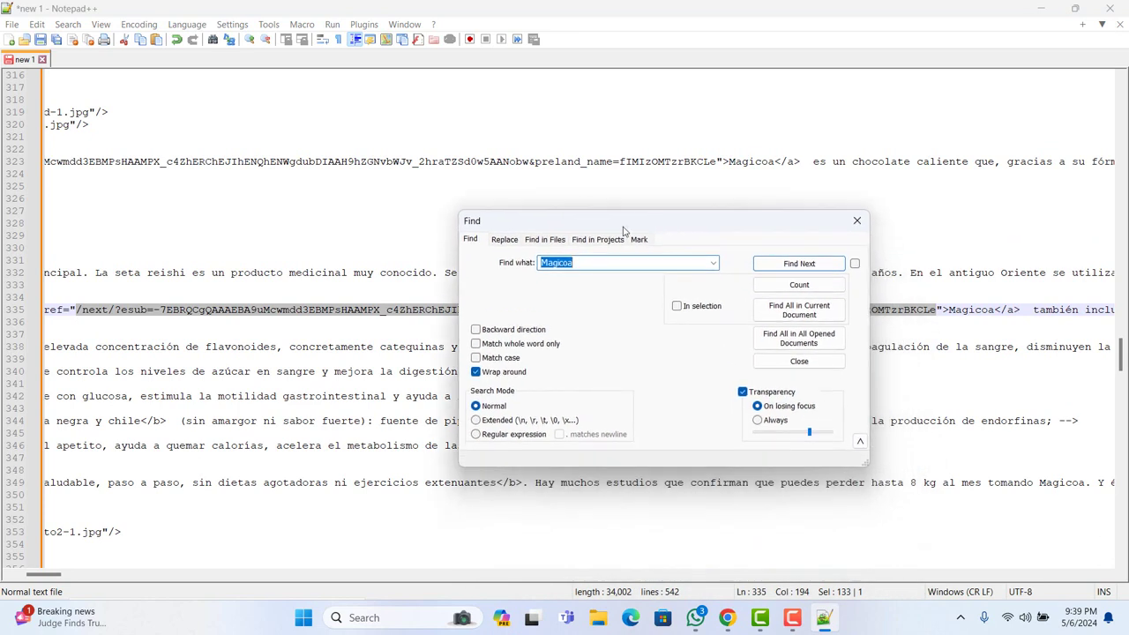
click(504, 240)
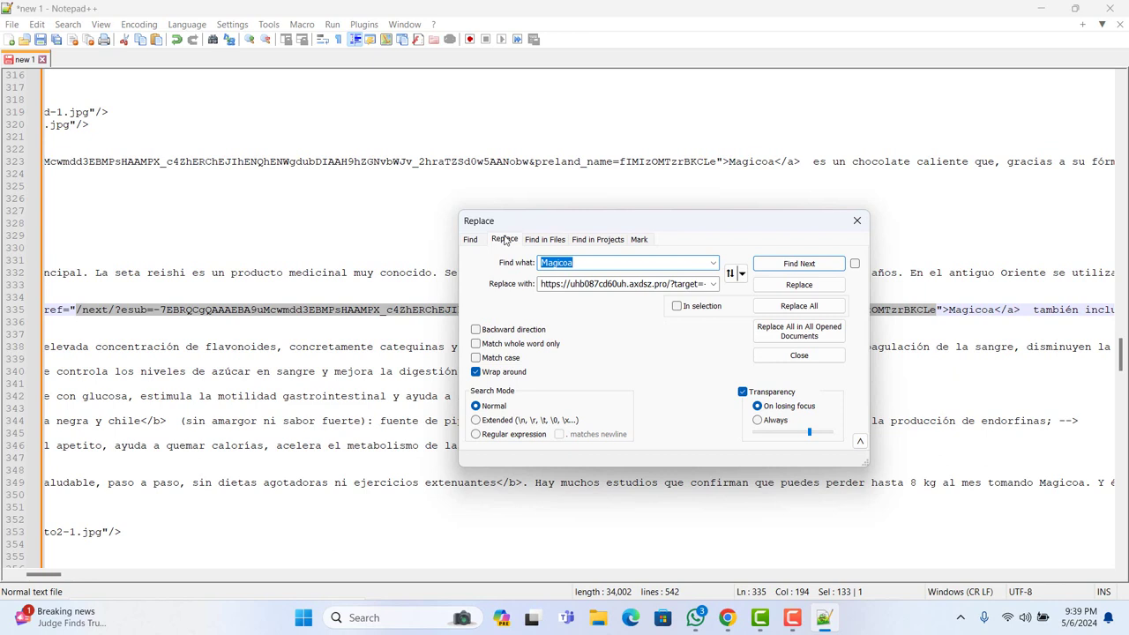
drag(591, 263, 518, 256)
key(ctrl+v)
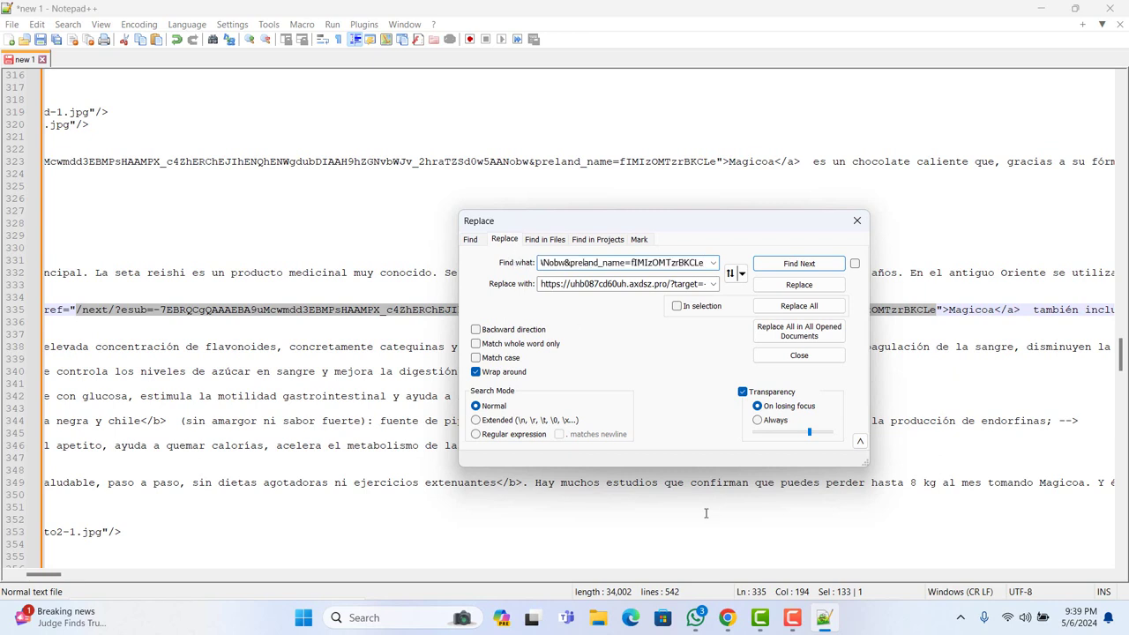
Step: Switch to Chrome and copy the AdCombo offer's tracking URL for the "[96049] Magicoa - tropical - MX" landing
click(727, 618)
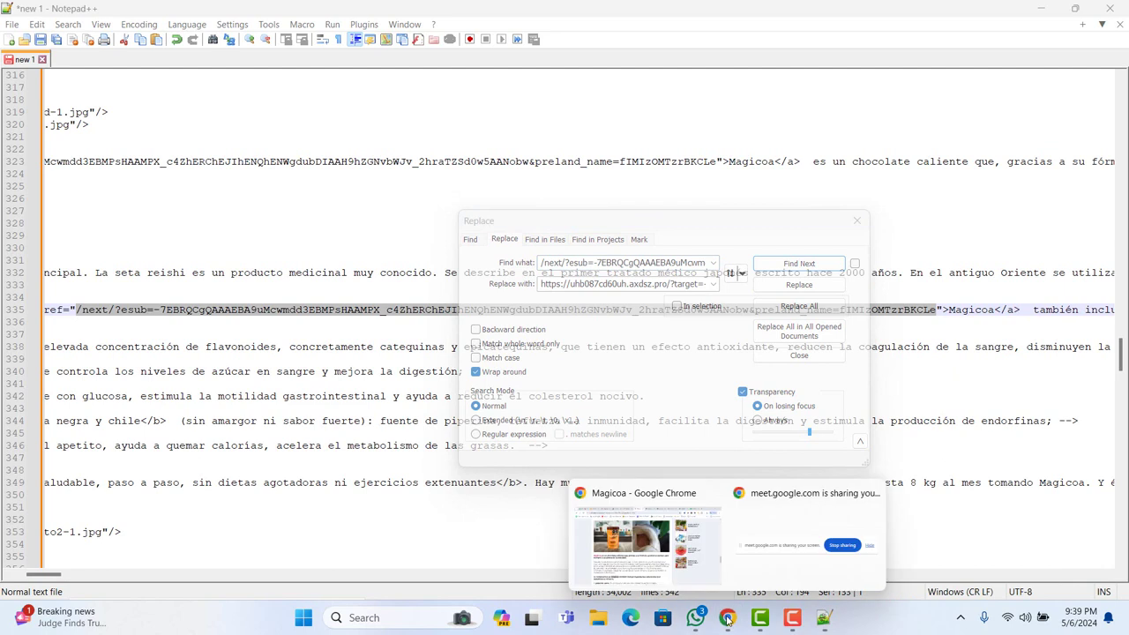
click(660, 547)
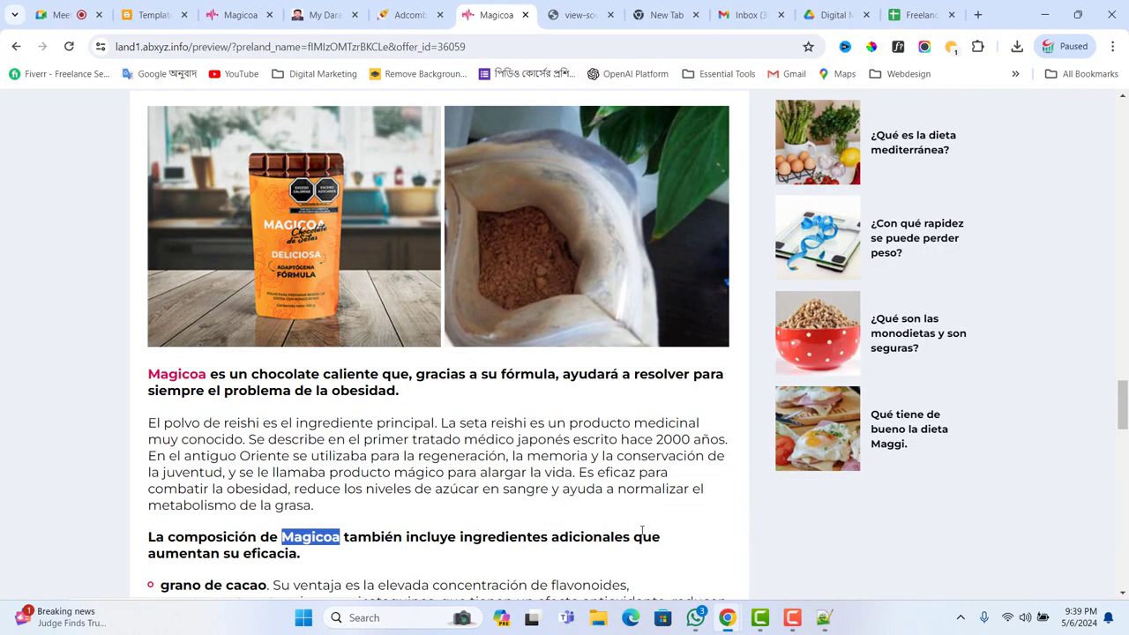
click(409, 16)
scroll(471, 332, down, 2)
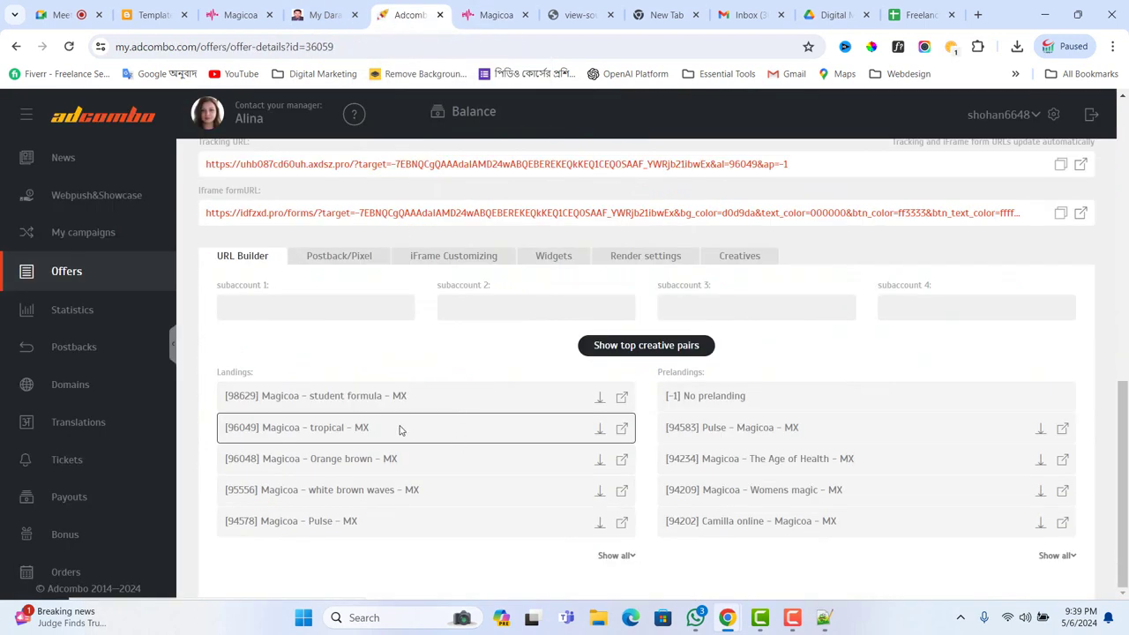
click(599, 430)
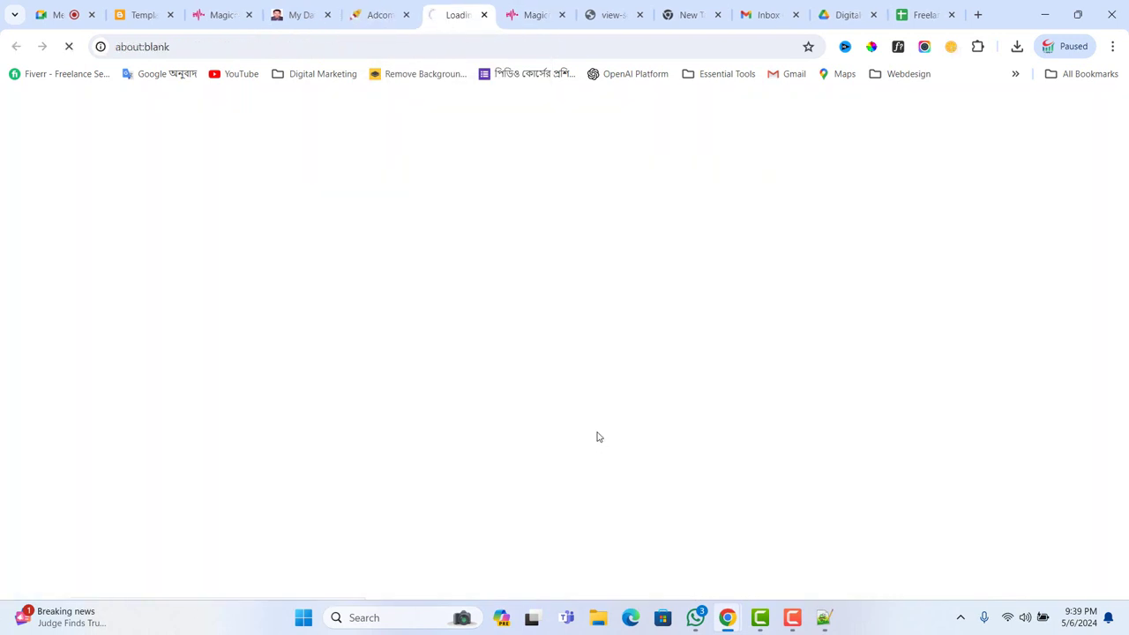
click(483, 15)
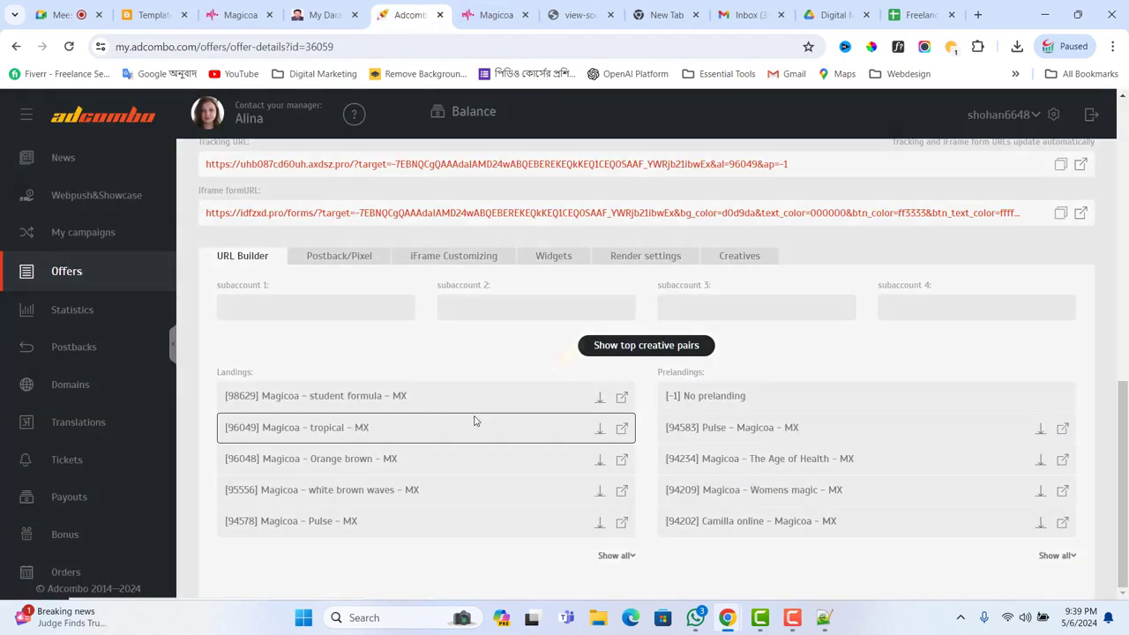
click(391, 430)
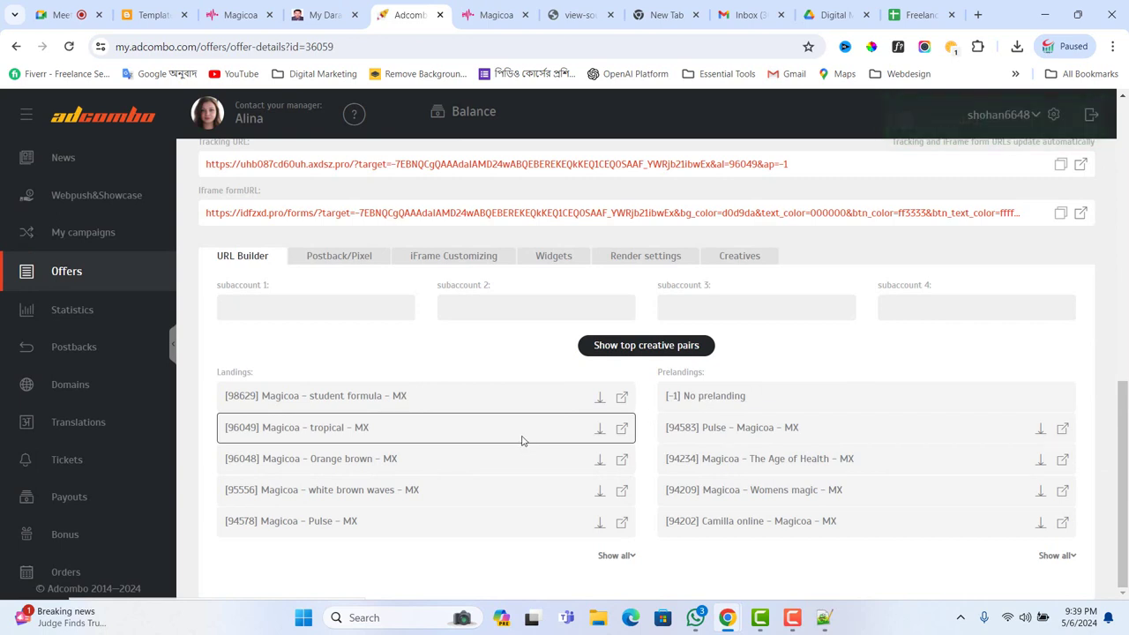
scroll(766, 365, up, 2)
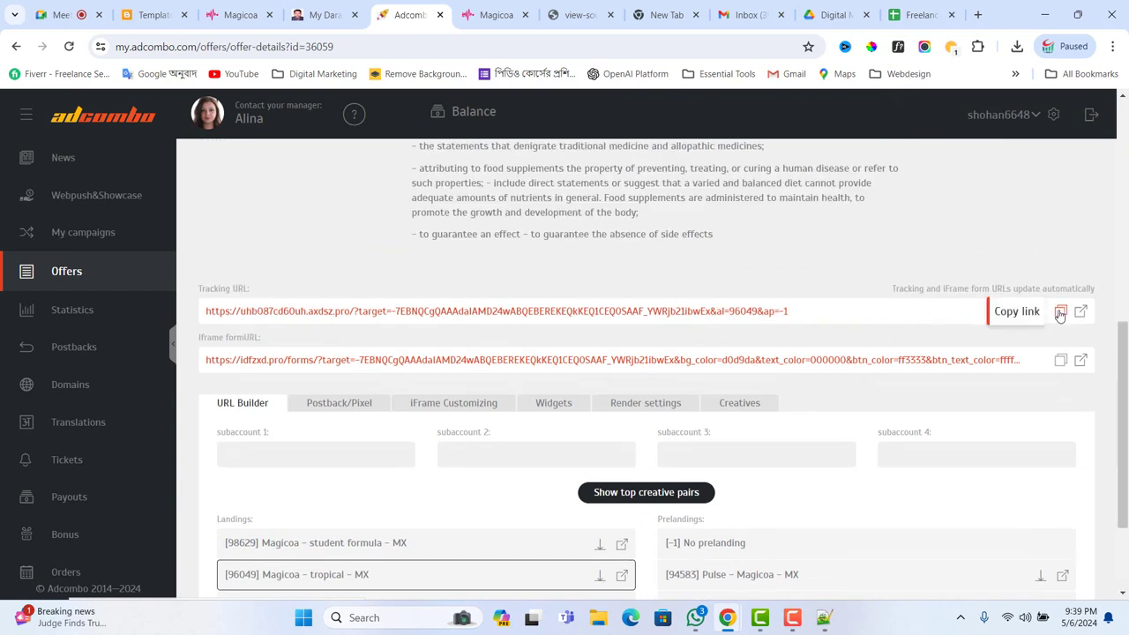
click(1060, 314)
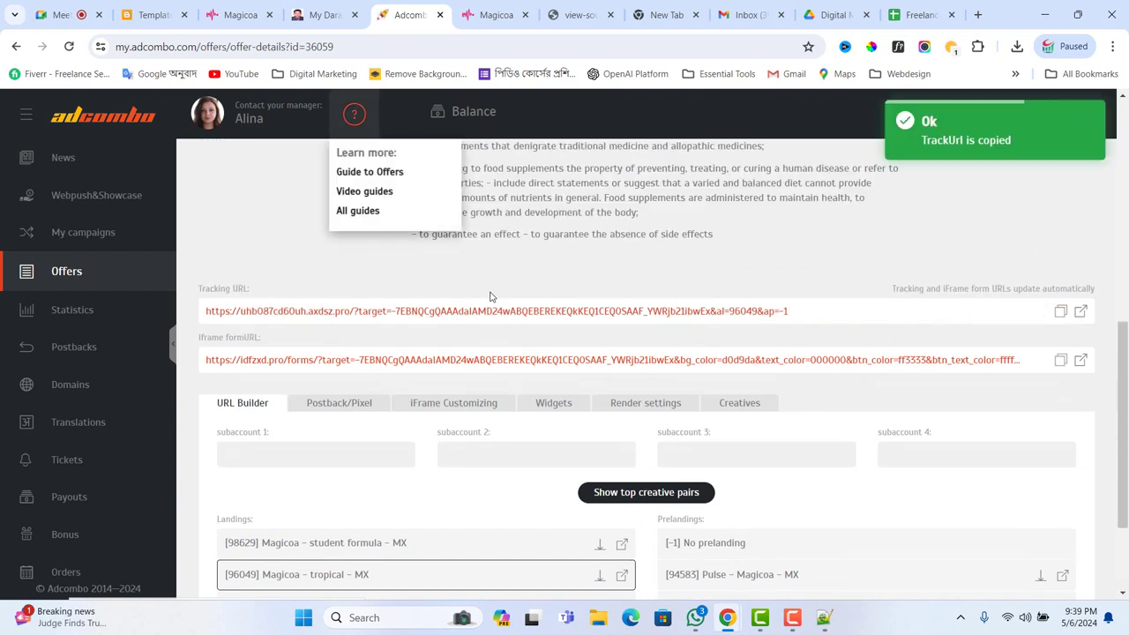
Step: Return to Notepad++ and replace every occurrence of the prelanding link address with the copied tracking URL
click(824, 619)
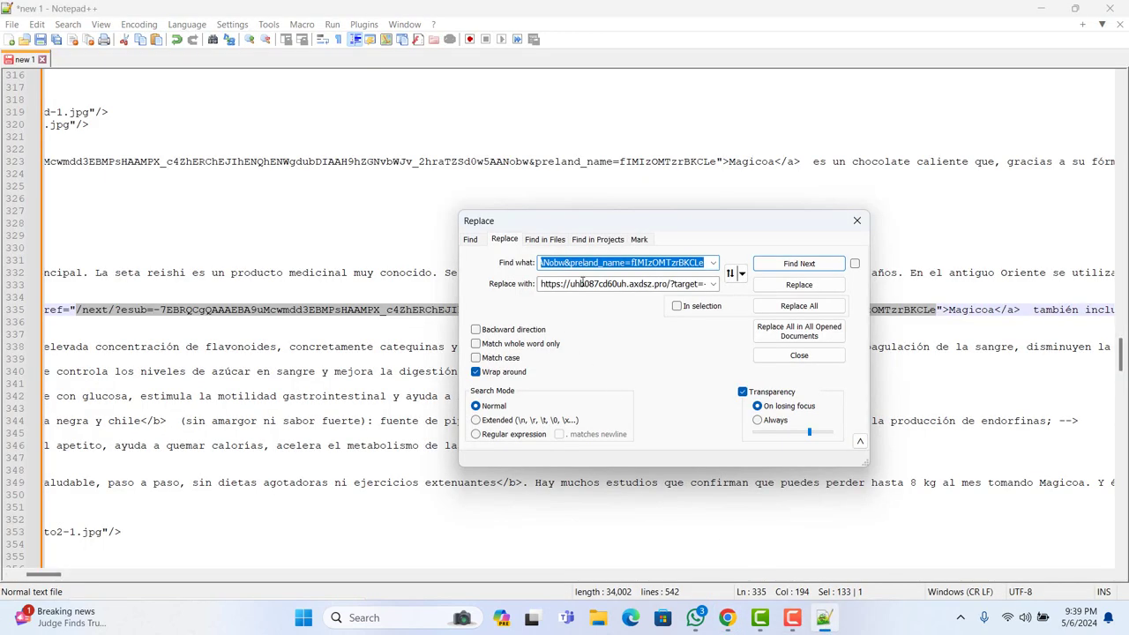
key(Tab)
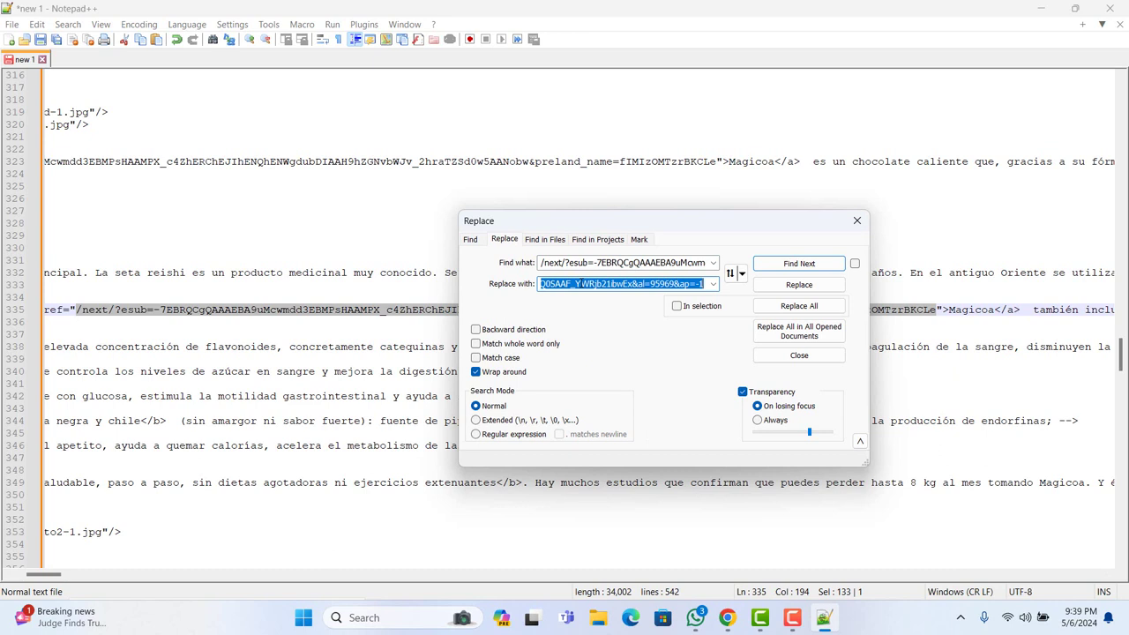
key(BackSpace)
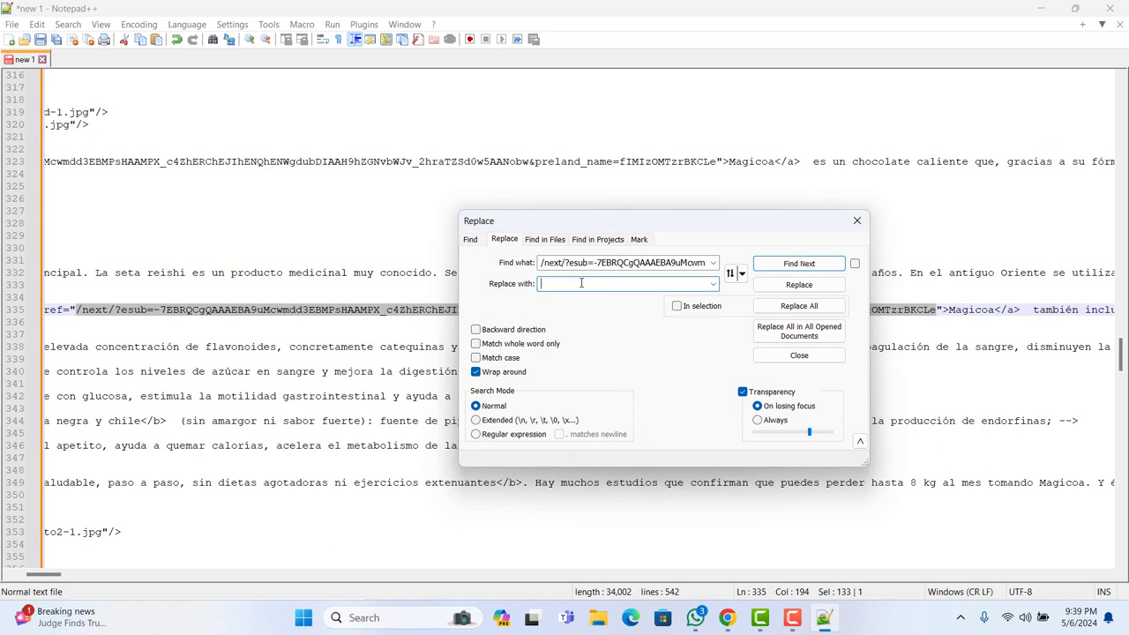
key(ctrl+v)
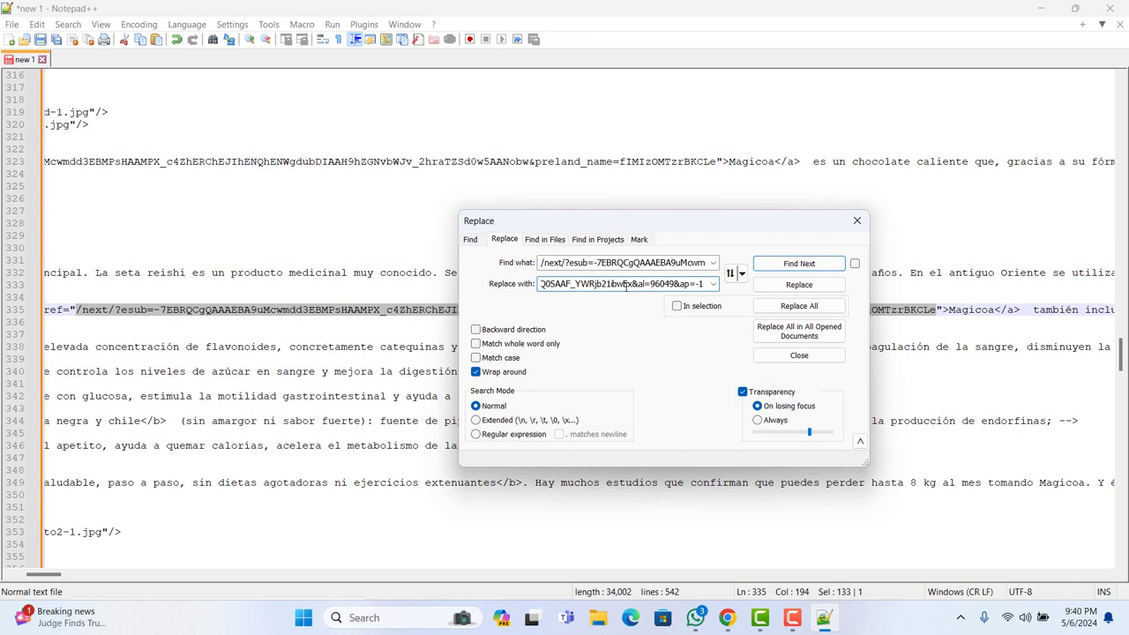
click(791, 307)
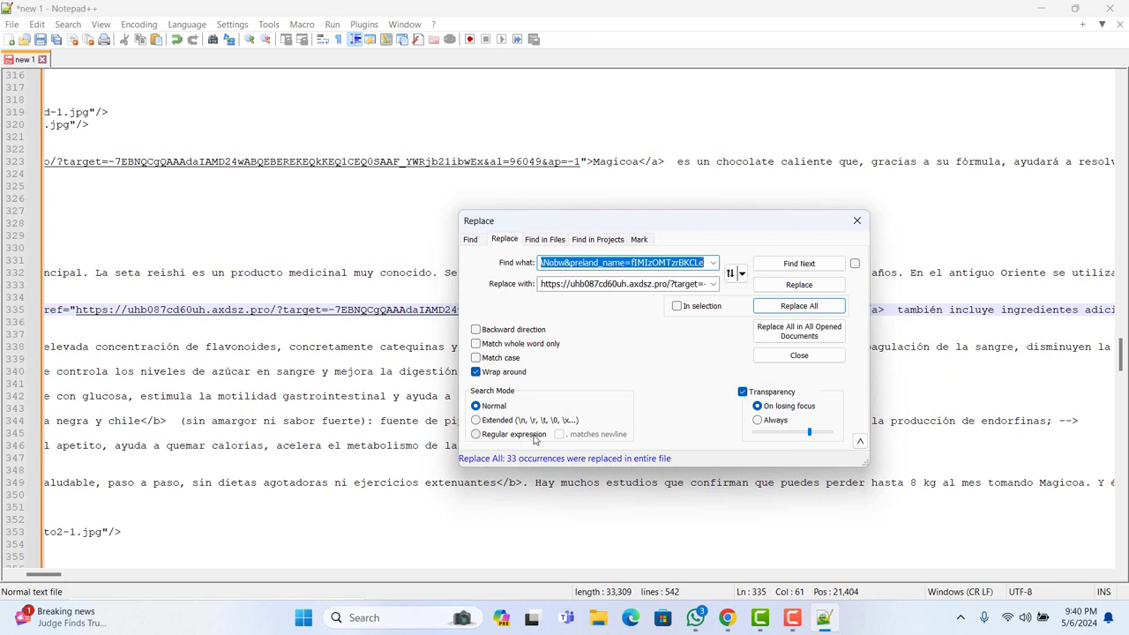
click(856, 222)
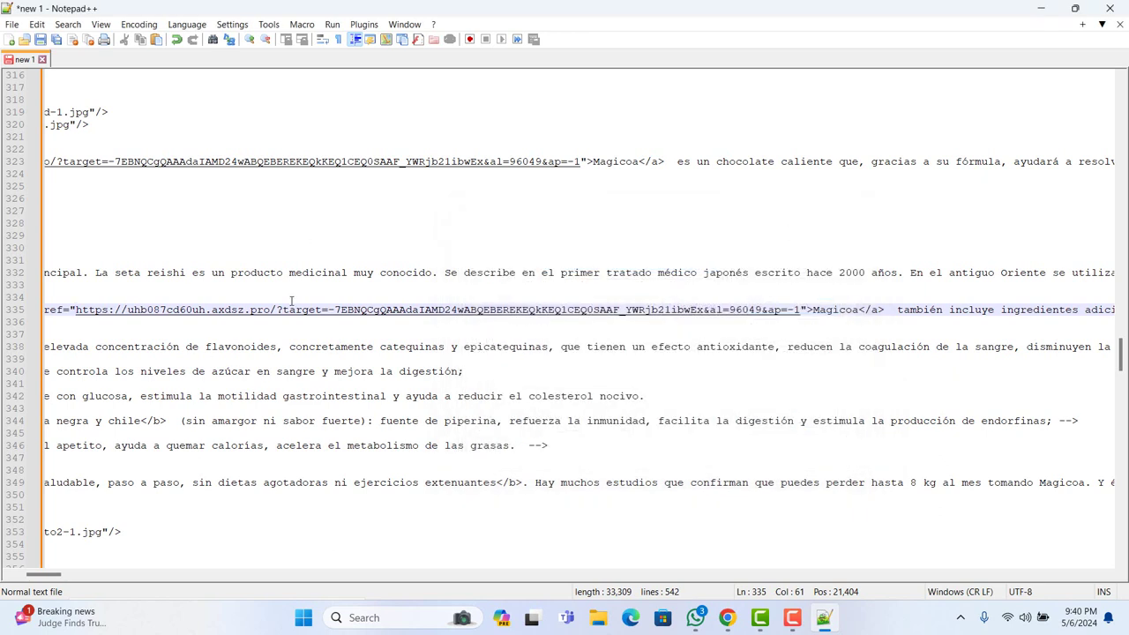
Step: Copy all of the edited code in Notepad++ and switch to the Blogger theme editor in Chrome
key(ctrl+a)
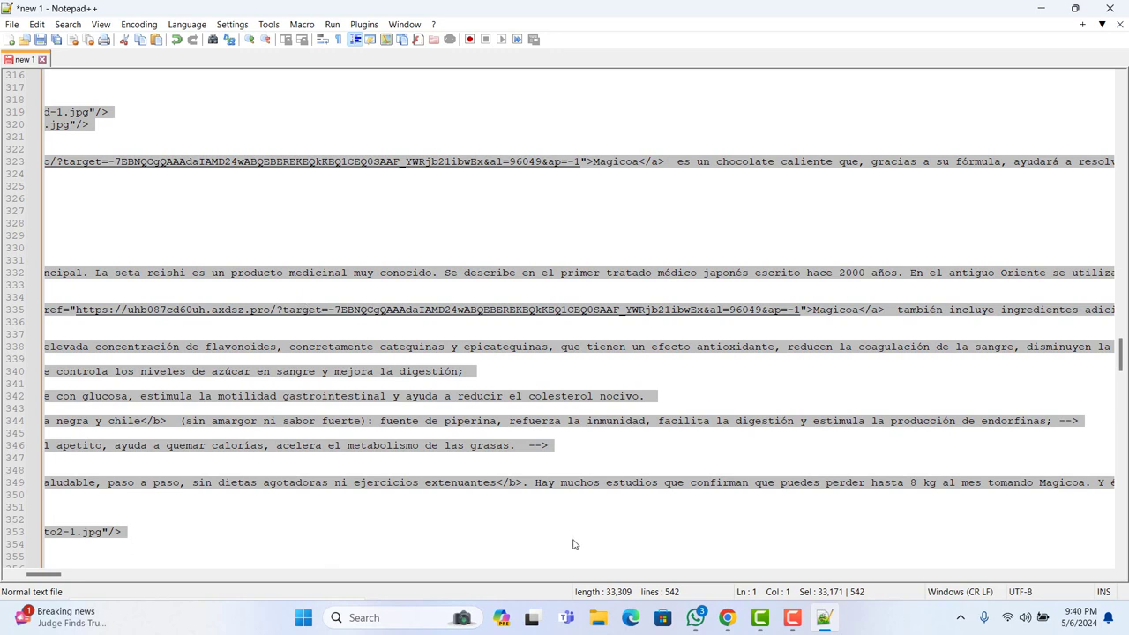
mouse_move(727, 625)
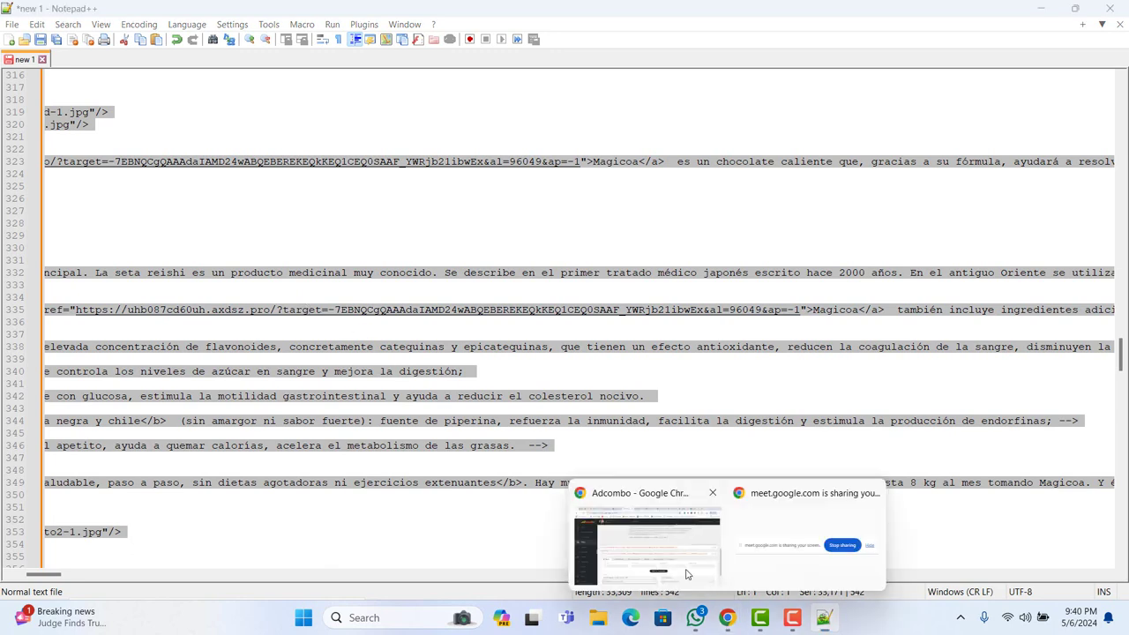
click(685, 569)
click(152, 17)
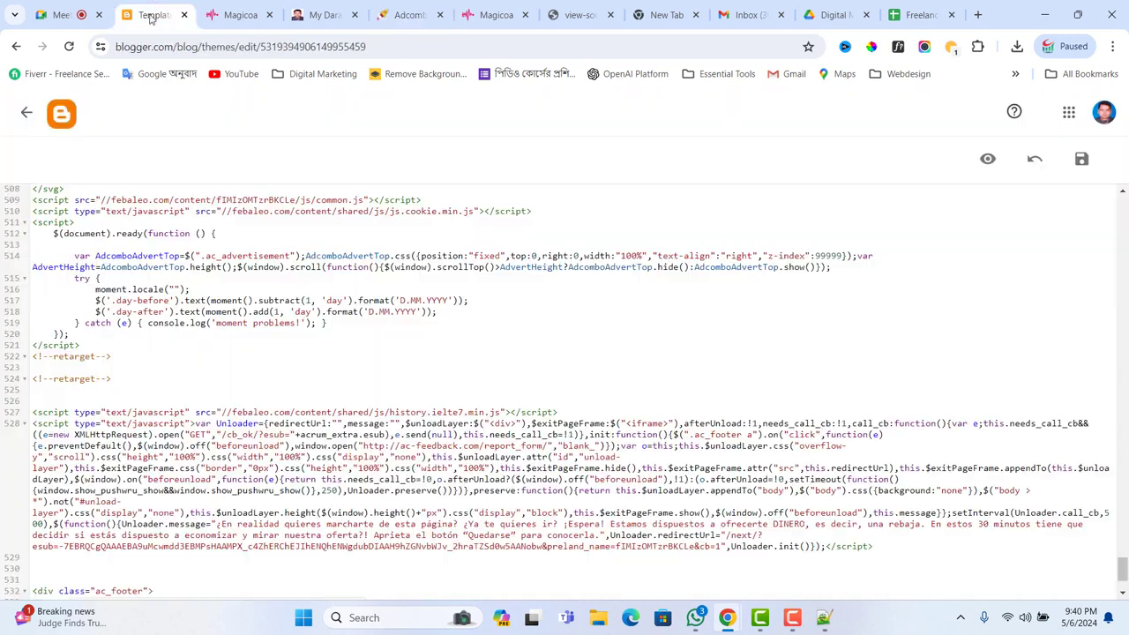
Step: Review the existing product links in the theme code and the article on the published magicoa2255.blogspot.com page
scroll(166, 348, up, 15)
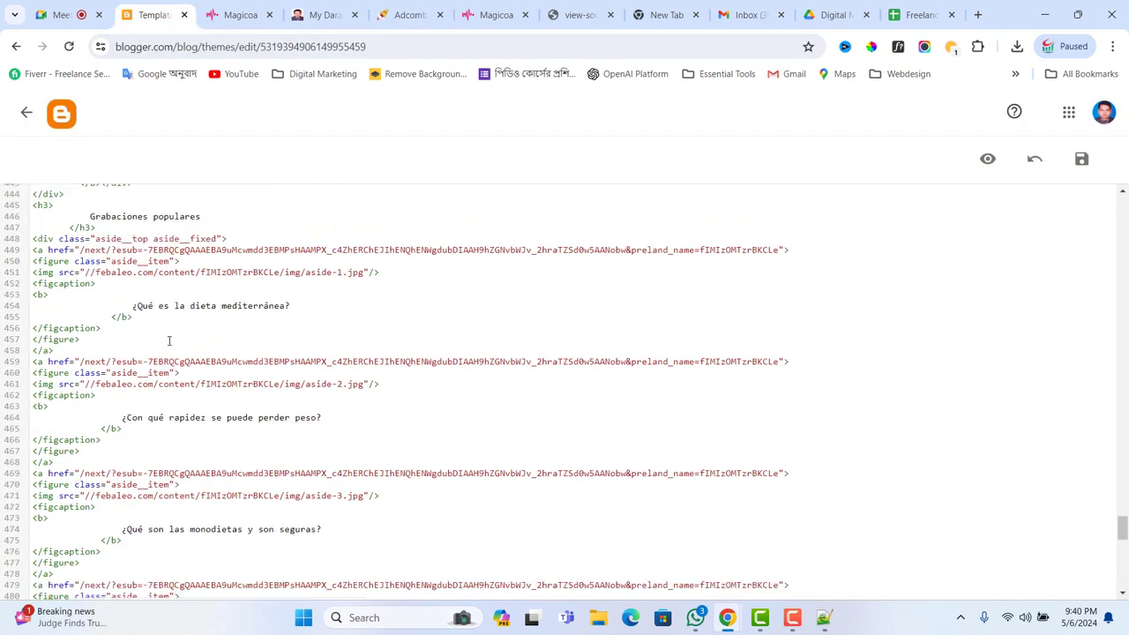
scroll(170, 342, up, 8)
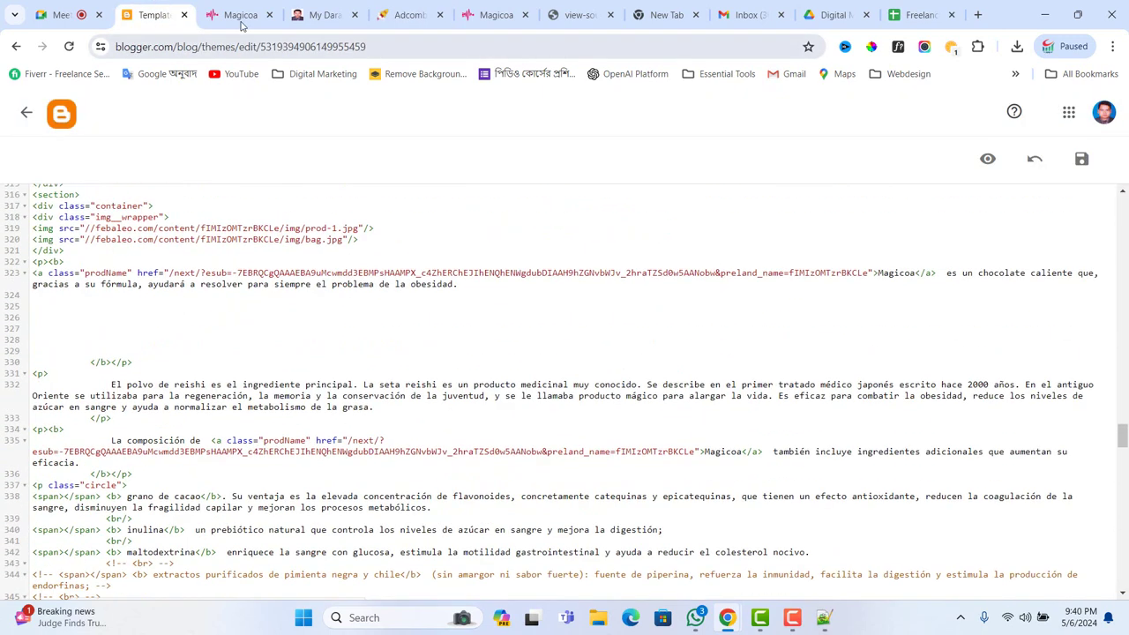
click(239, 18)
scroll(410, 310, up, 15)
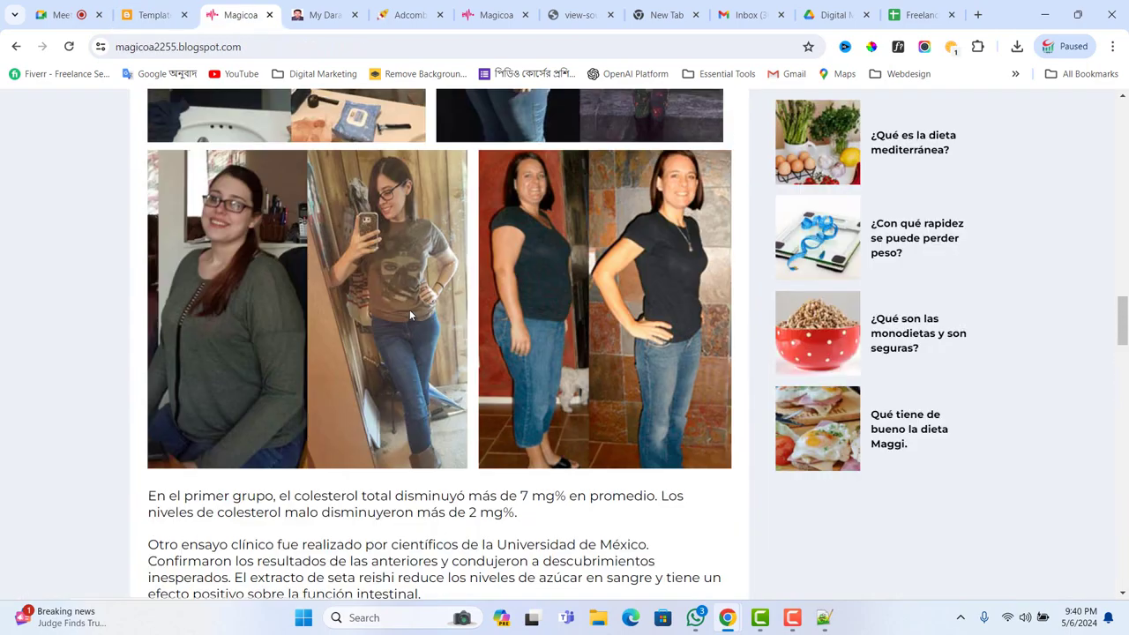
scroll(409, 313, up, 3)
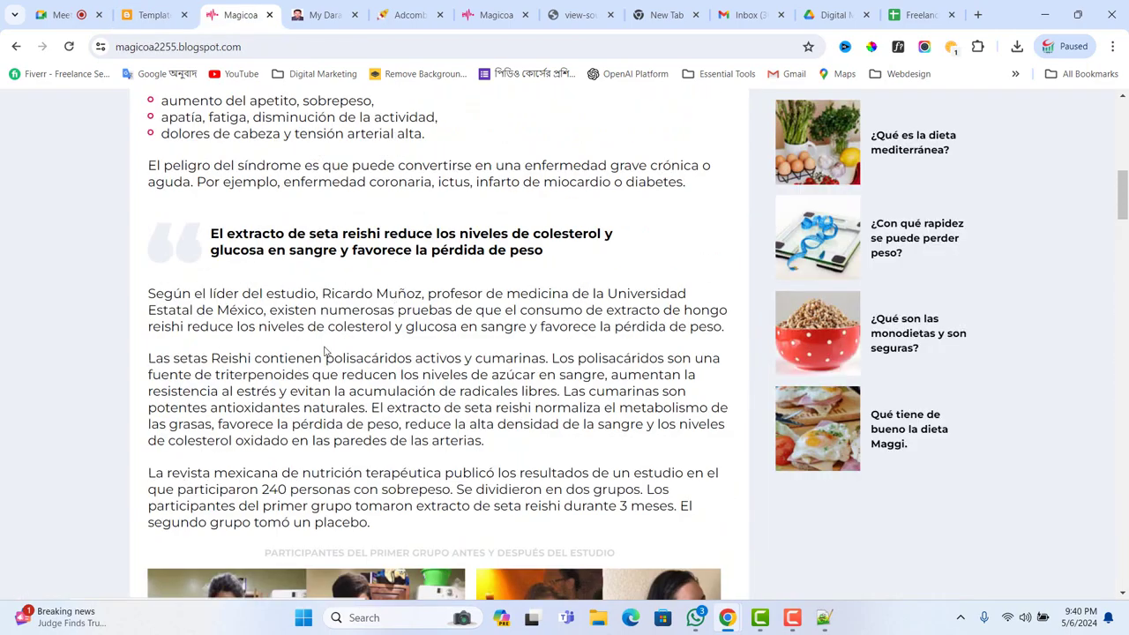
scroll(338, 371, down, 15)
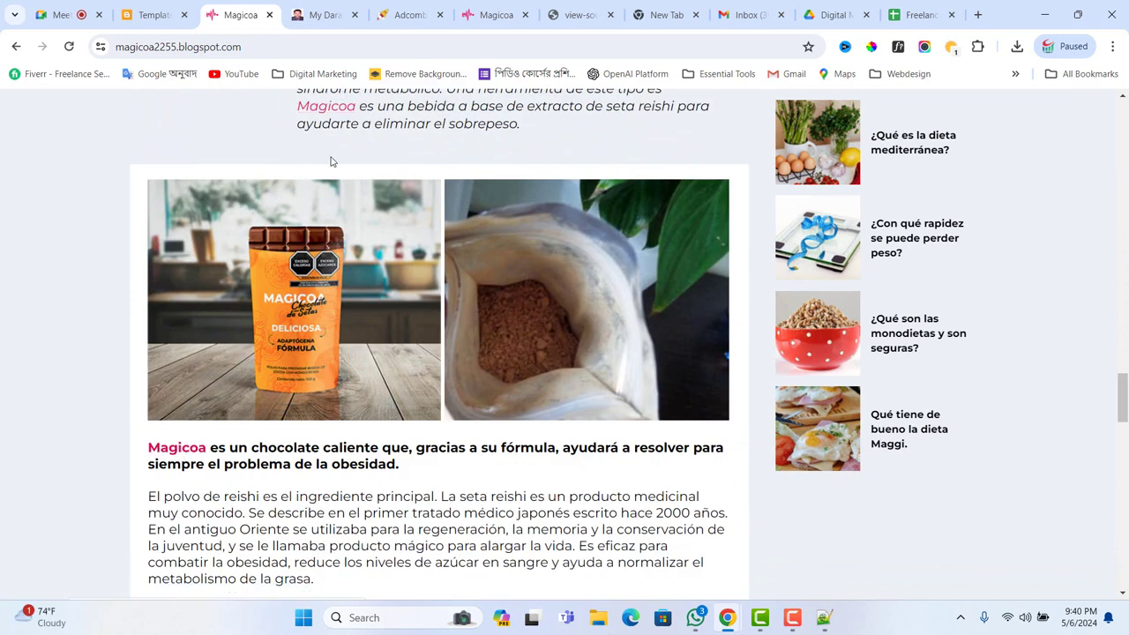
Step: Replace the entire Blogger theme code with the edited code from Notepad++ and save the theme
click(152, 15)
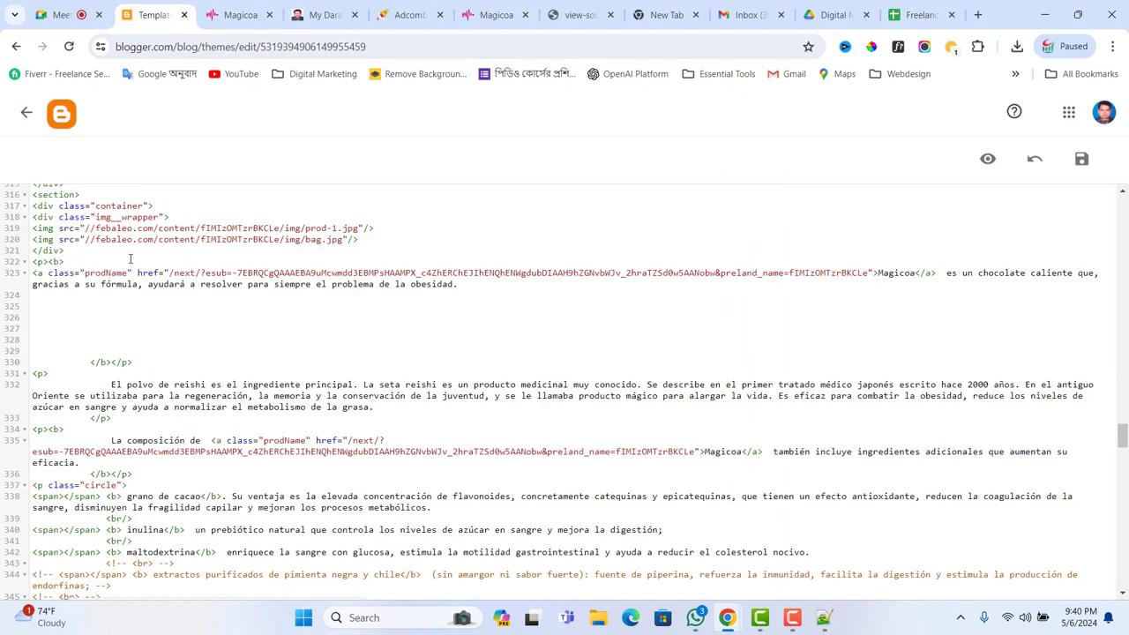
key(ctrl+a)
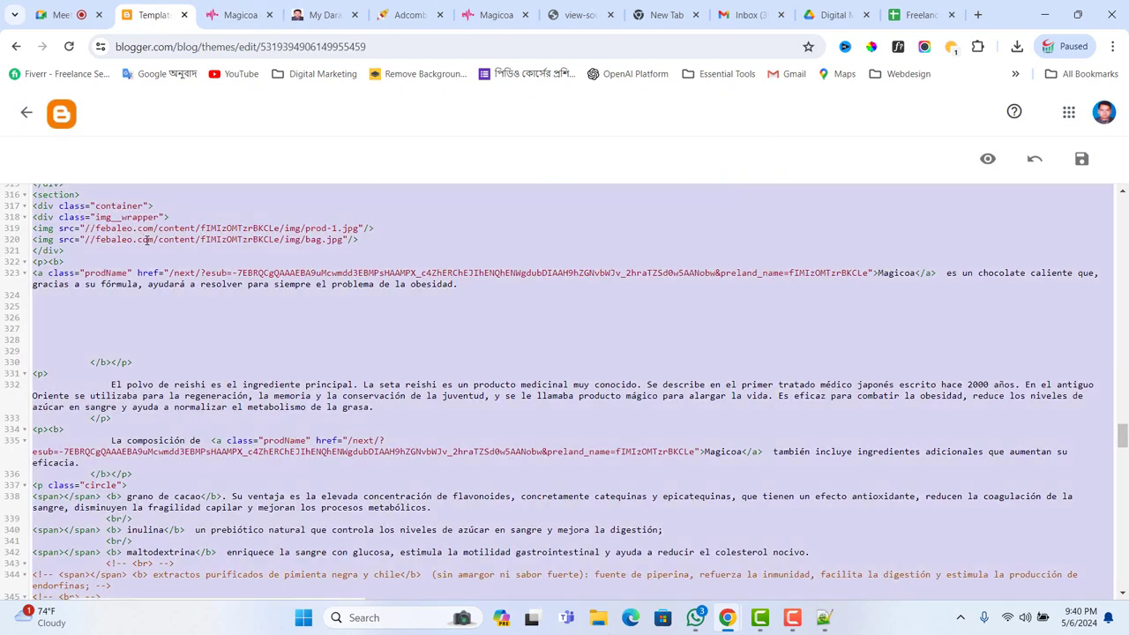
key(BackSpace)
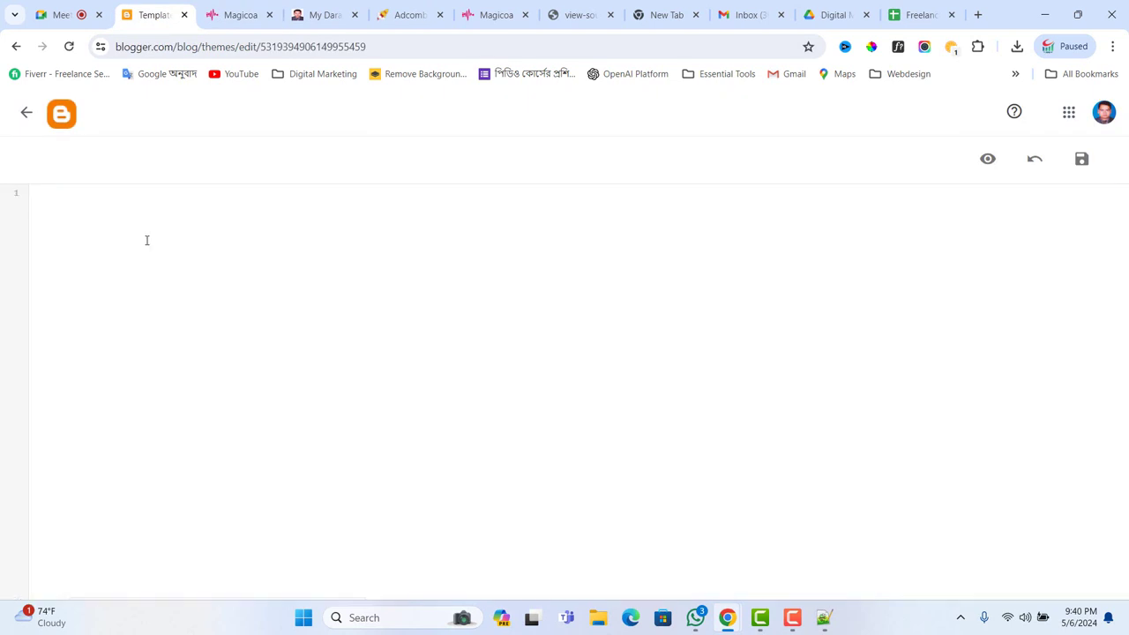
click(824, 617)
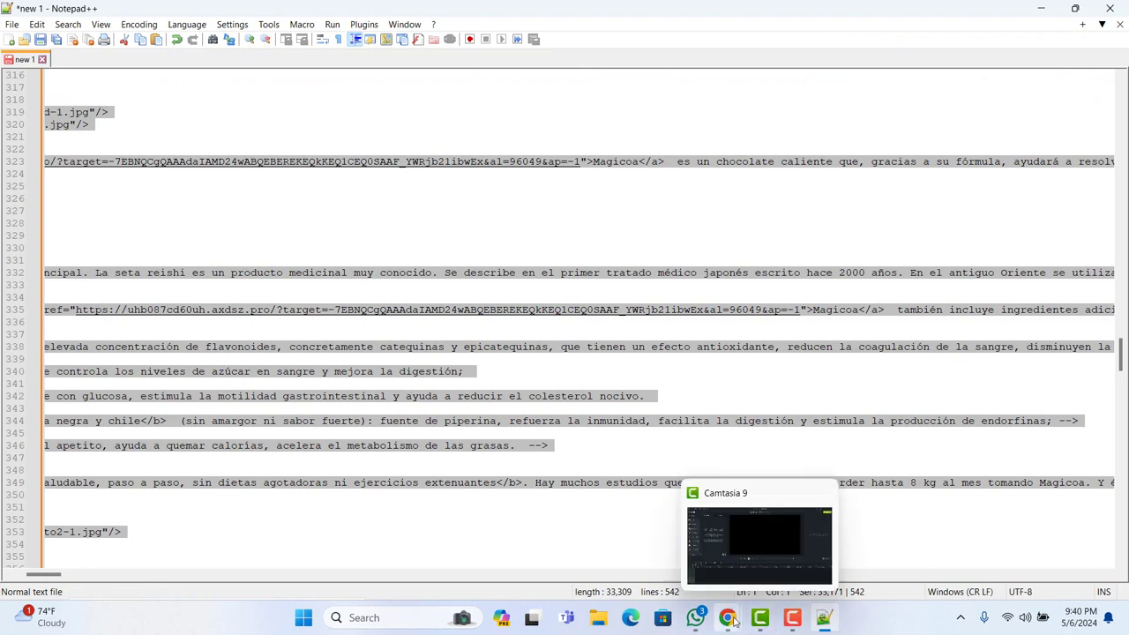
mouse_move(728, 619)
click(661, 542)
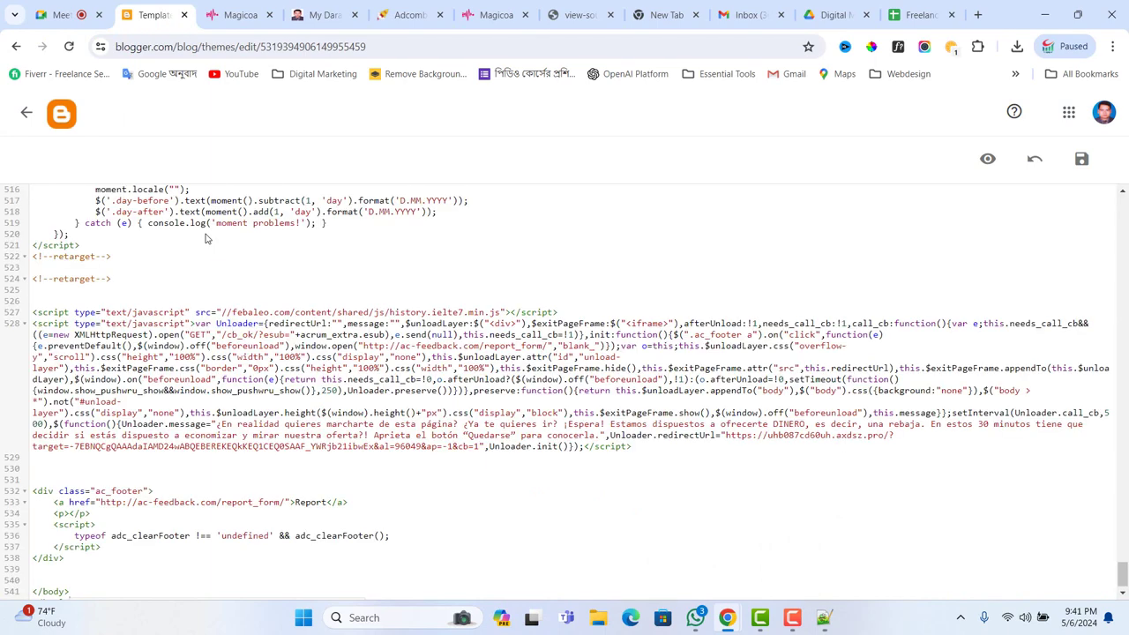
click(1081, 160)
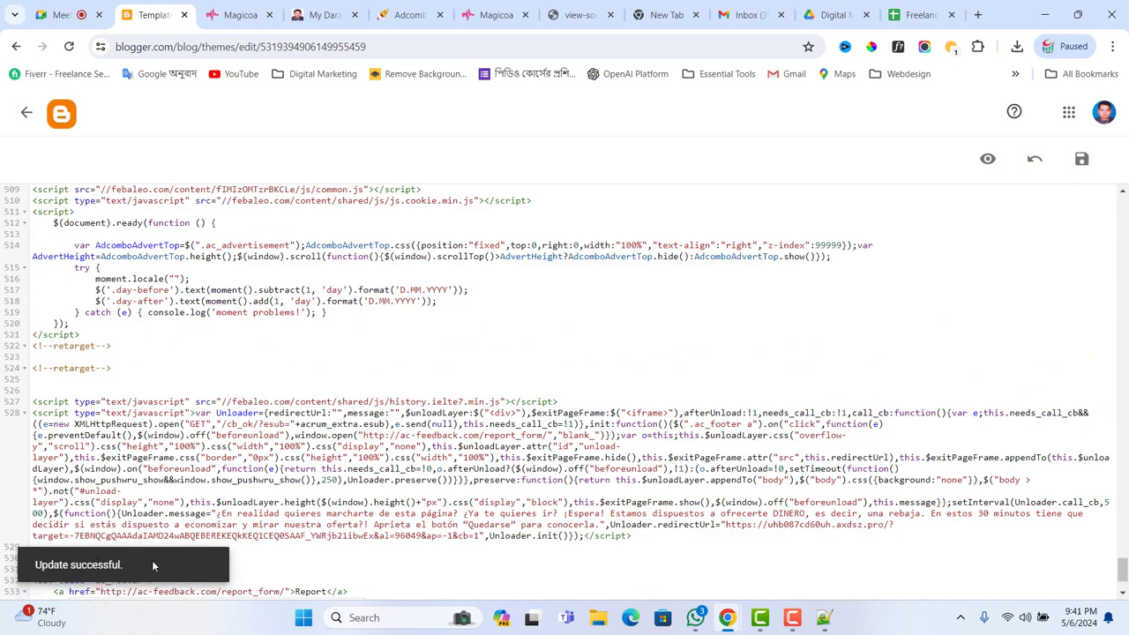
Step: Reload the published magicoa2255.blogspot.com page and look over its opening section
click(240, 14)
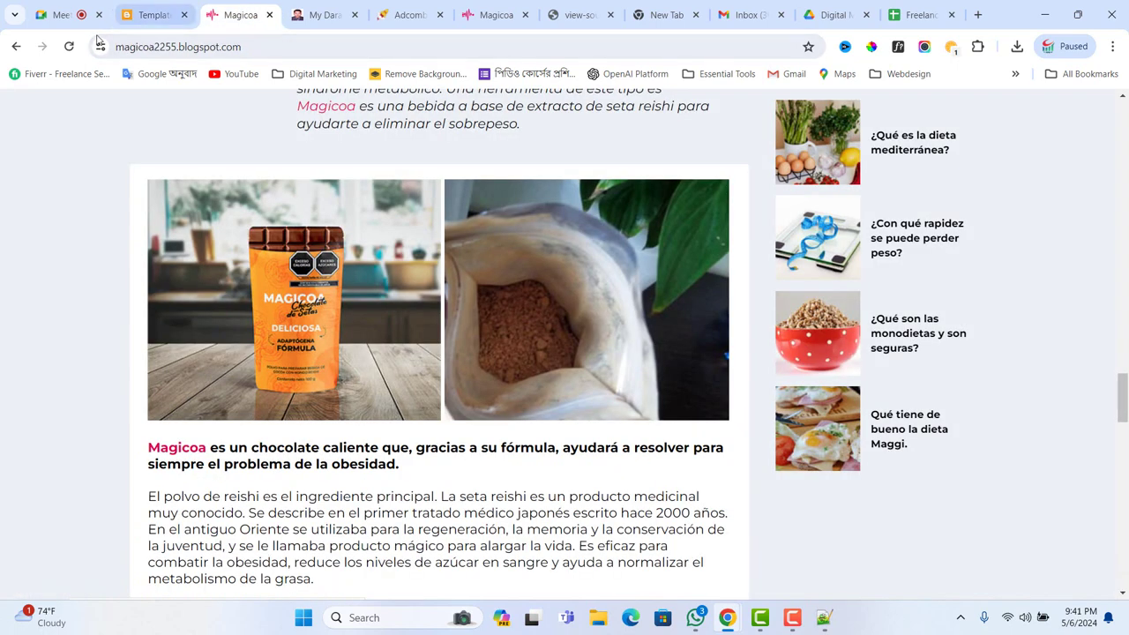
click(69, 46)
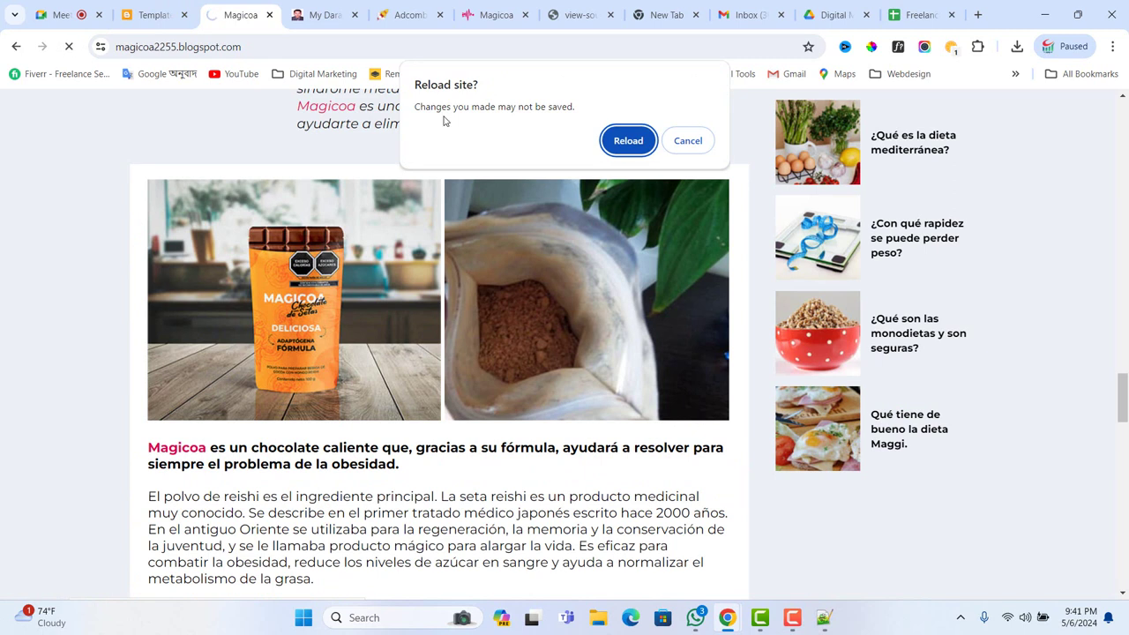
click(640, 142)
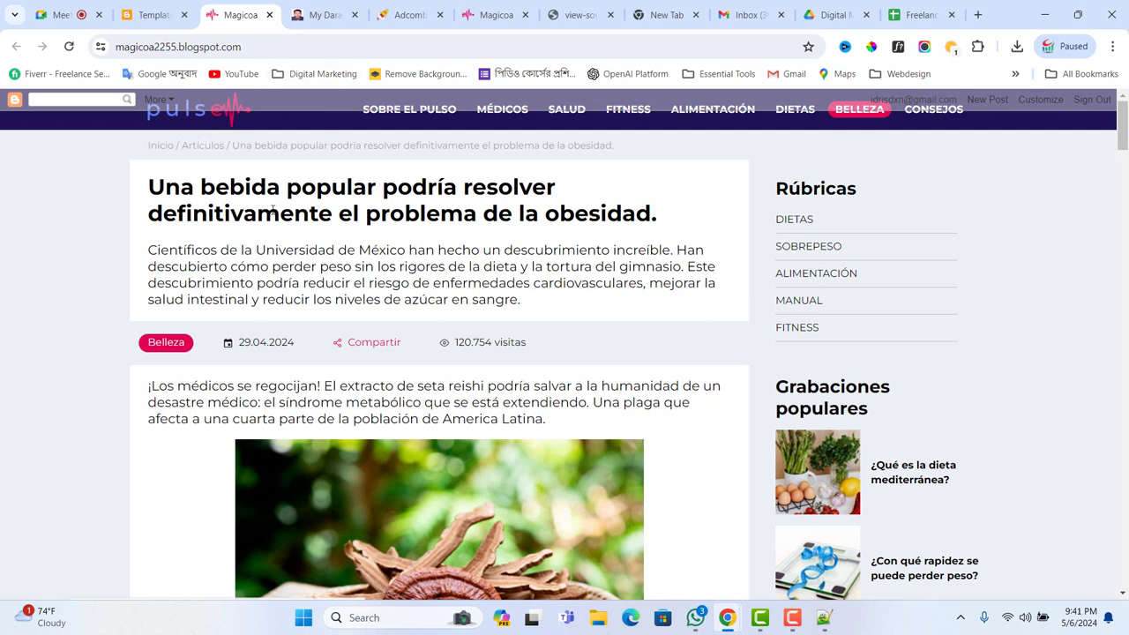
scroll(273, 208, down, 3)
scroll(336, 289, up, 3)
scroll(313, 291, down, 6)
scroll(301, 288, up, 7)
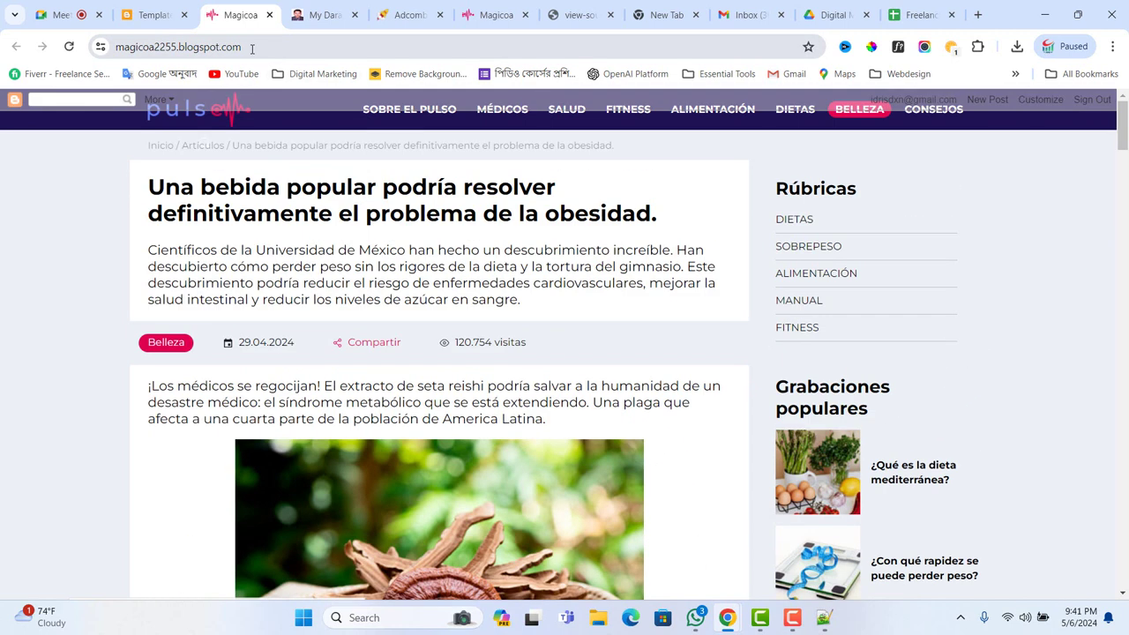
Step: Open the "Magicoa" link in the "La composición de" sentence in a new tab, examine the offer landing, and close that tab
click(247, 46)
scroll(411, 275, down, 9)
scroll(397, 288, down, 2)
scroll(395, 289, down, 1)
scroll(379, 375, down, 10)
scroll(414, 378, down, 12)
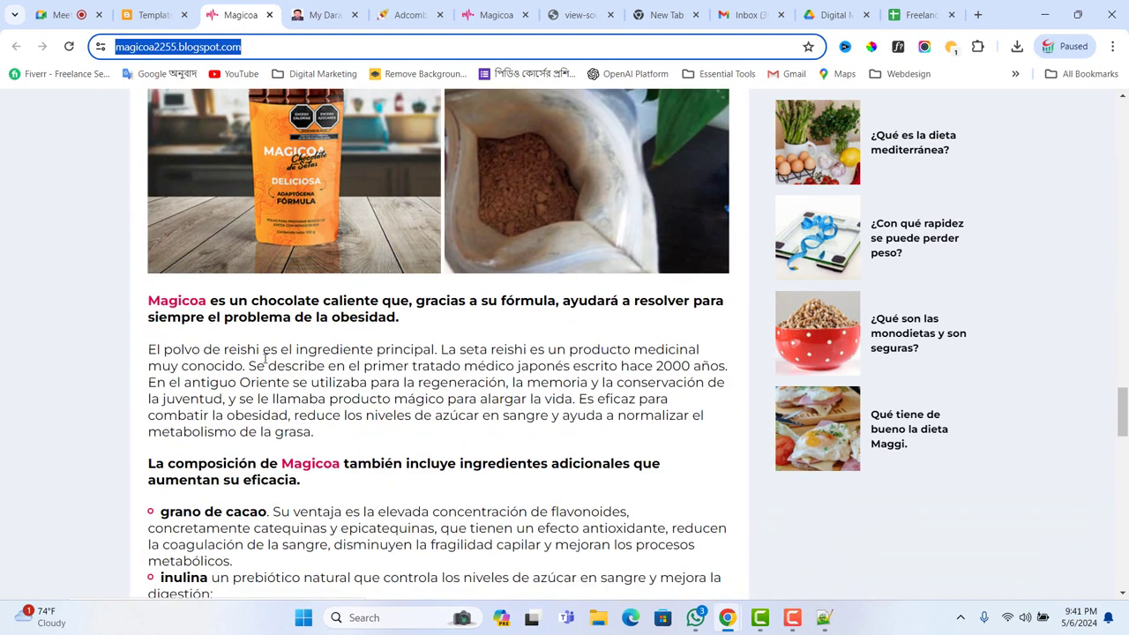
right_click(307, 469)
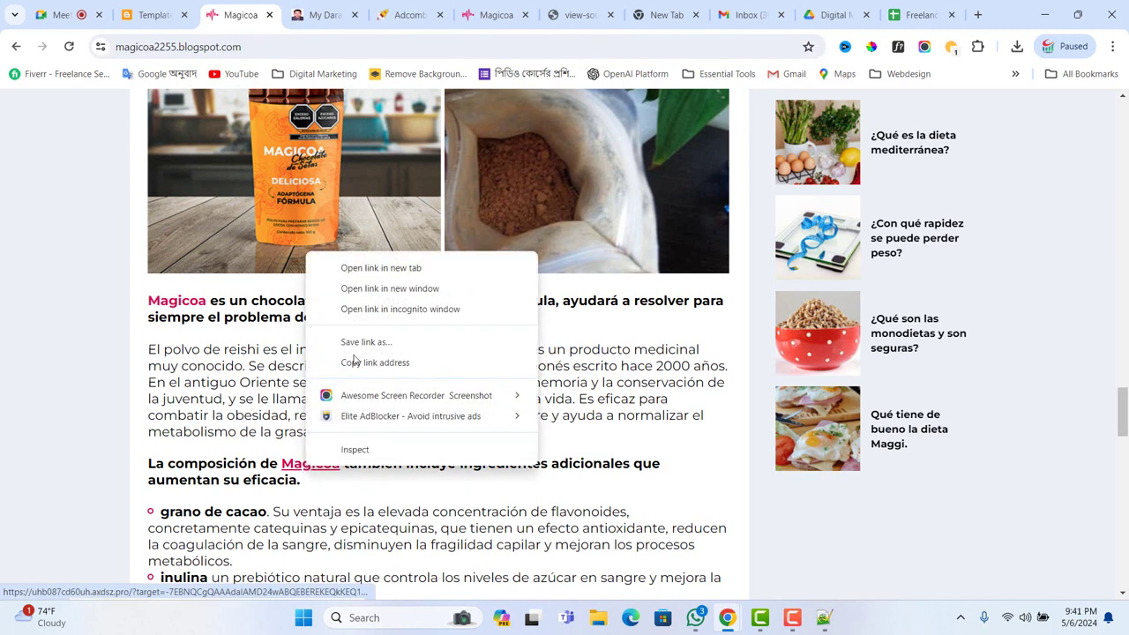
click(366, 274)
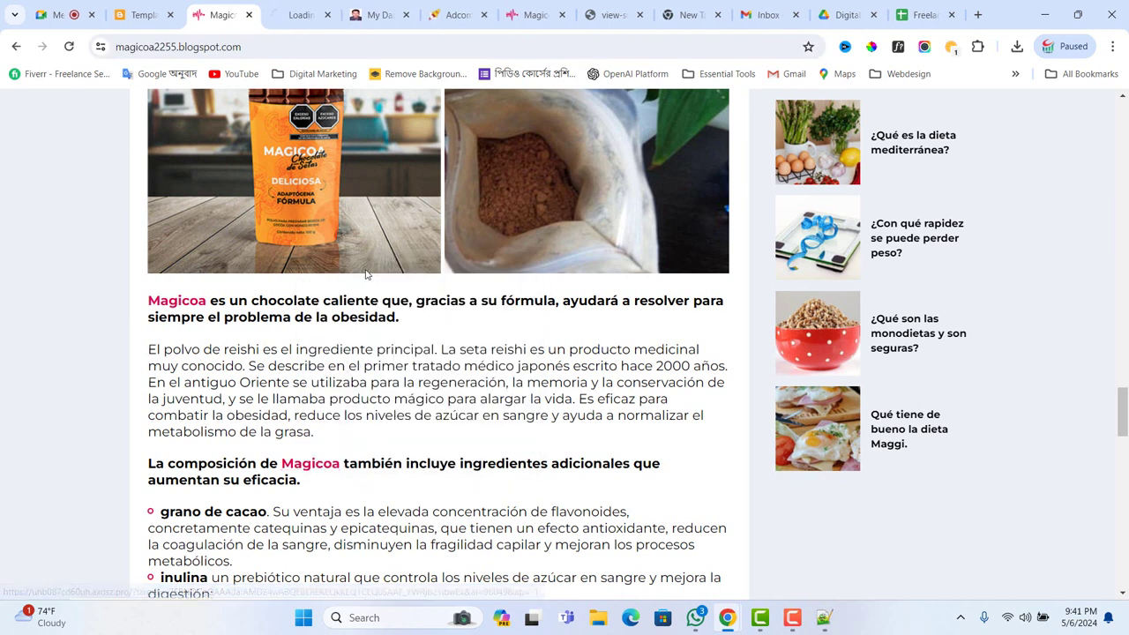
click(301, 16)
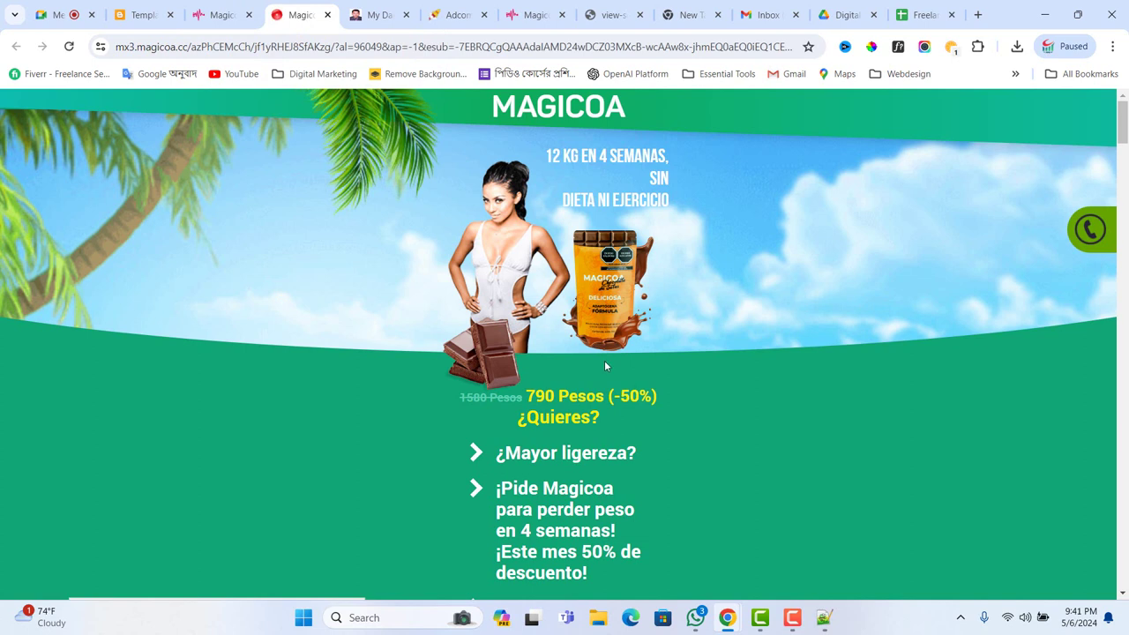
scroll(606, 361, down, 8)
scroll(605, 370, up, 8)
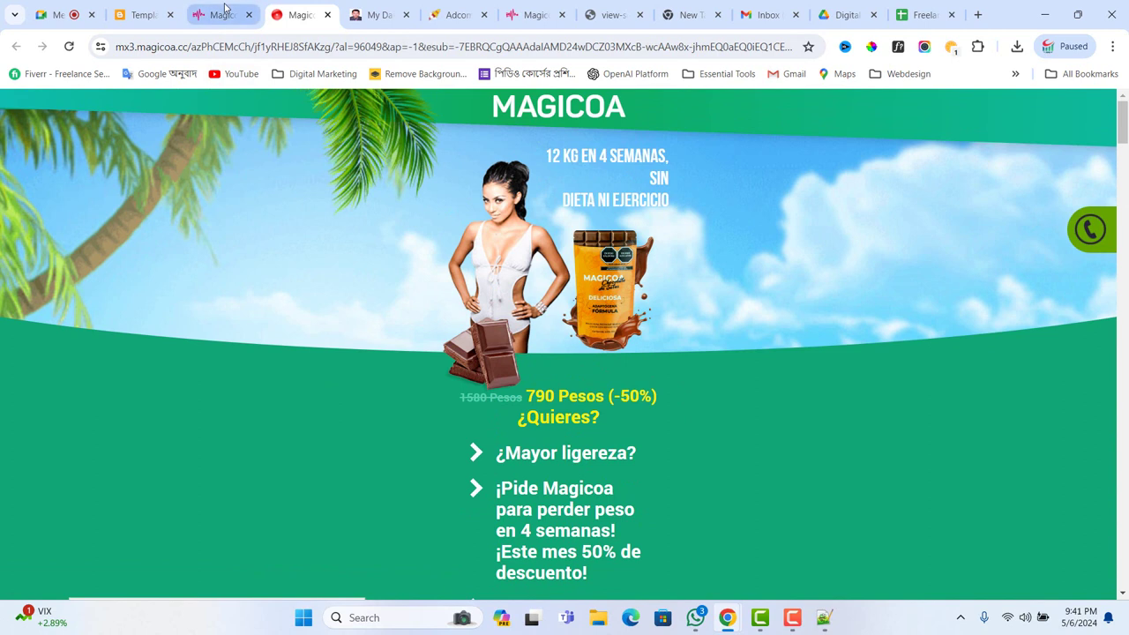
click(225, 12)
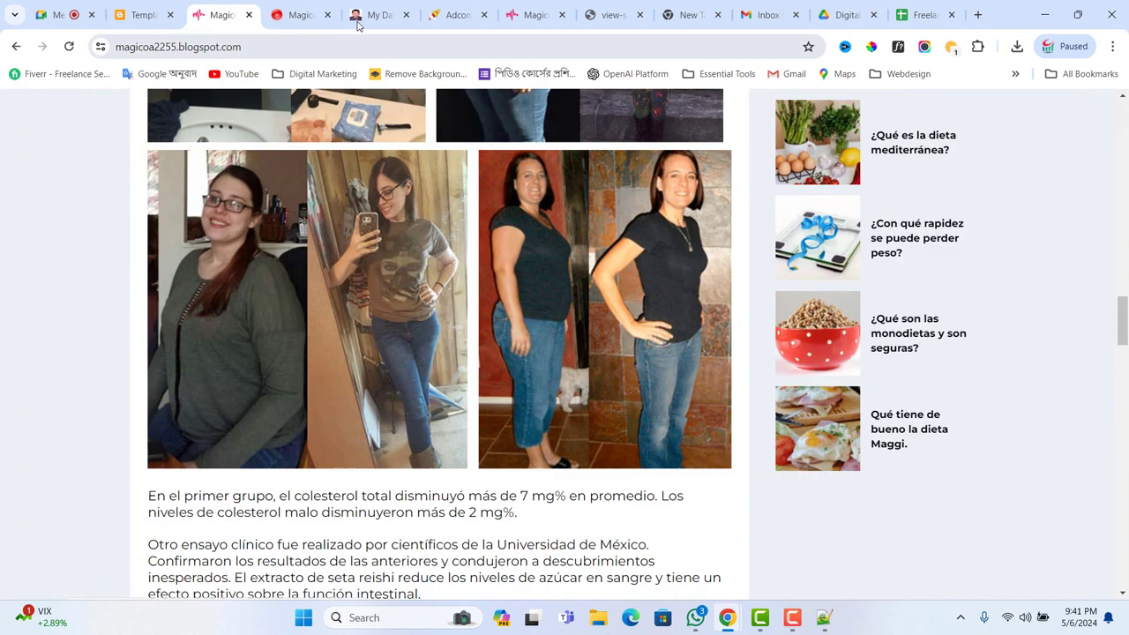
click(328, 14)
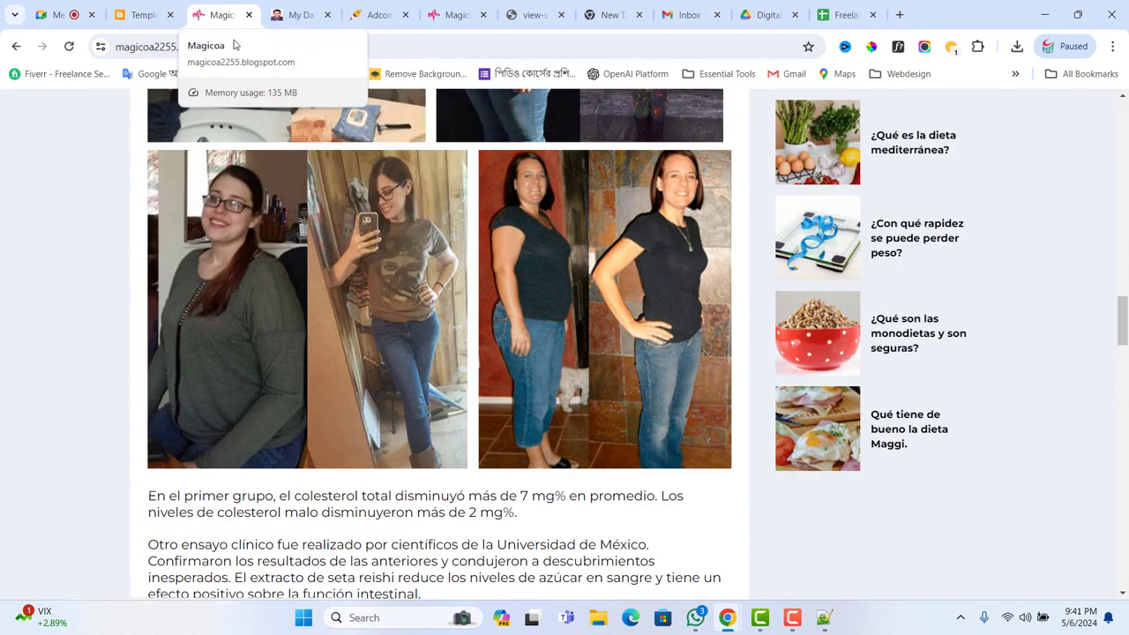
Step: Follow the "Magicoa" link beneath the product photos, and return to the blog to review the article's other product links
scroll(276, 422, down, 9)
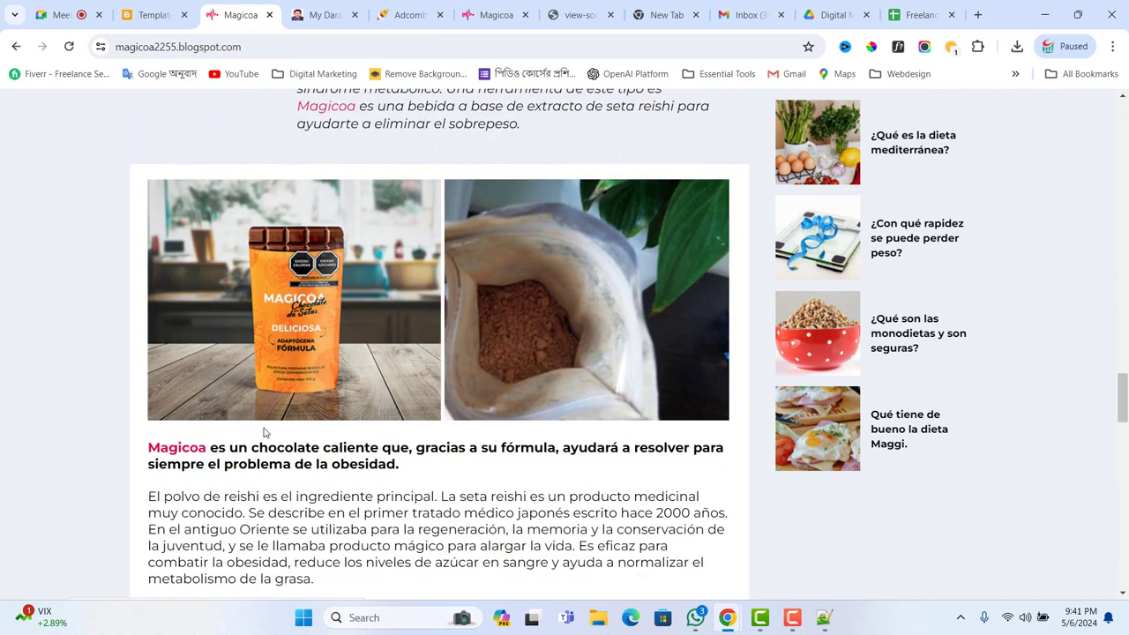
click(185, 450)
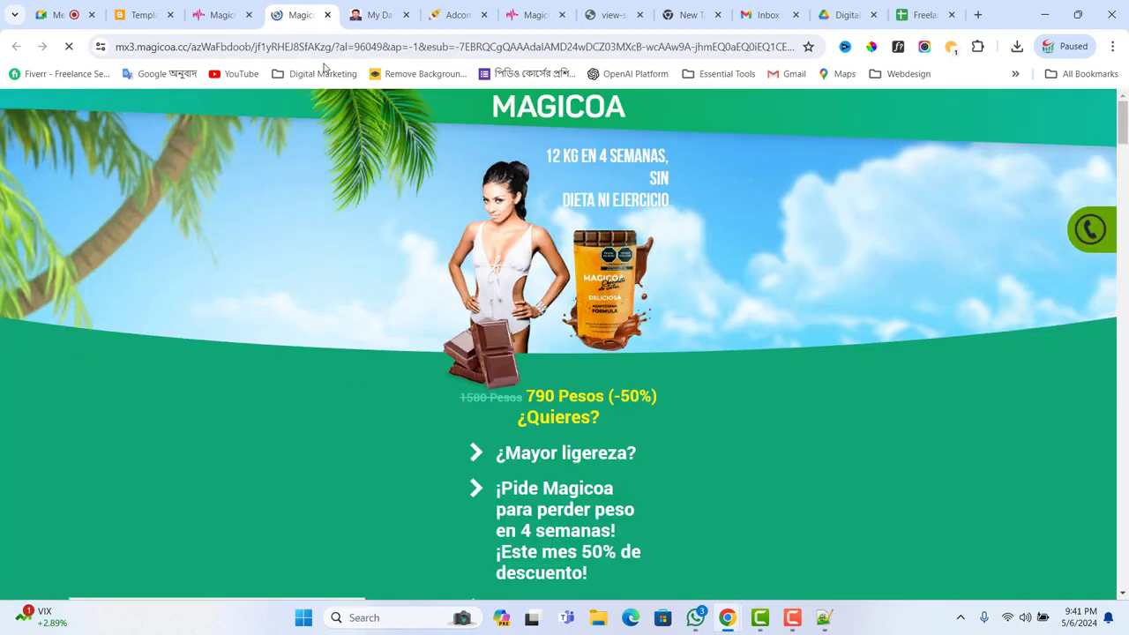
click(220, 16)
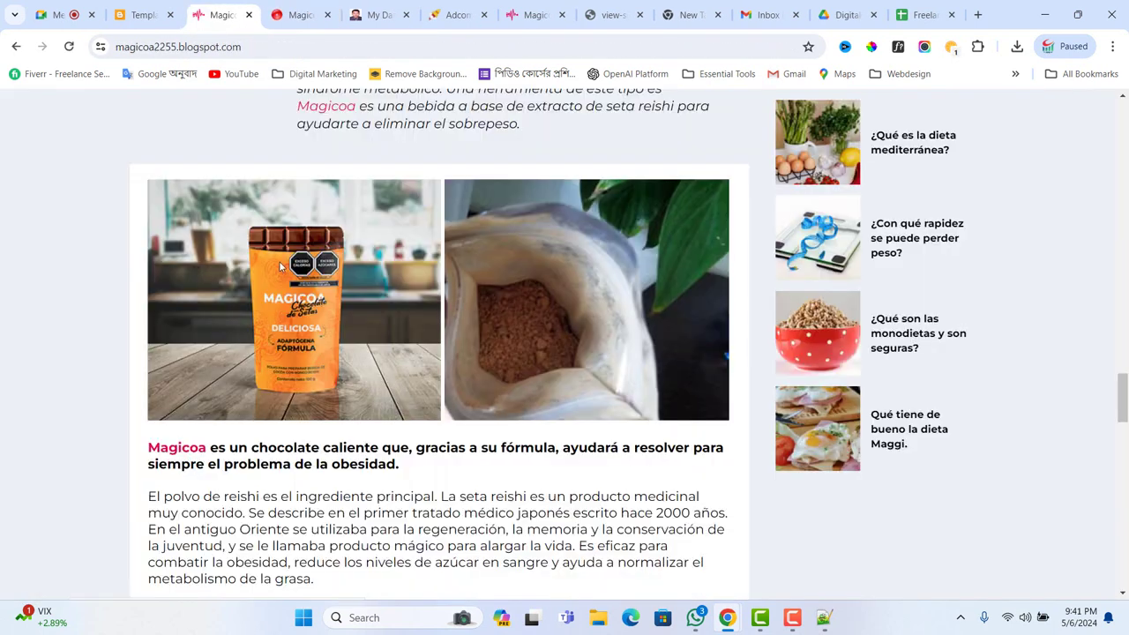
scroll(298, 376, down, 4)
scroll(298, 377, down, 15)
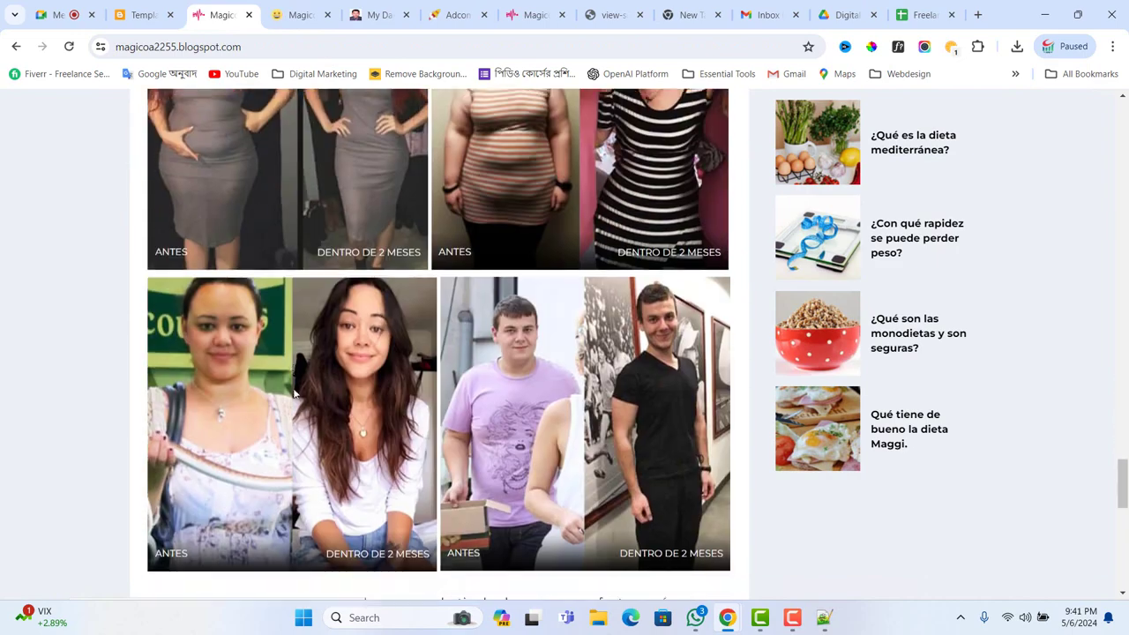
scroll(300, 388, up, 10)
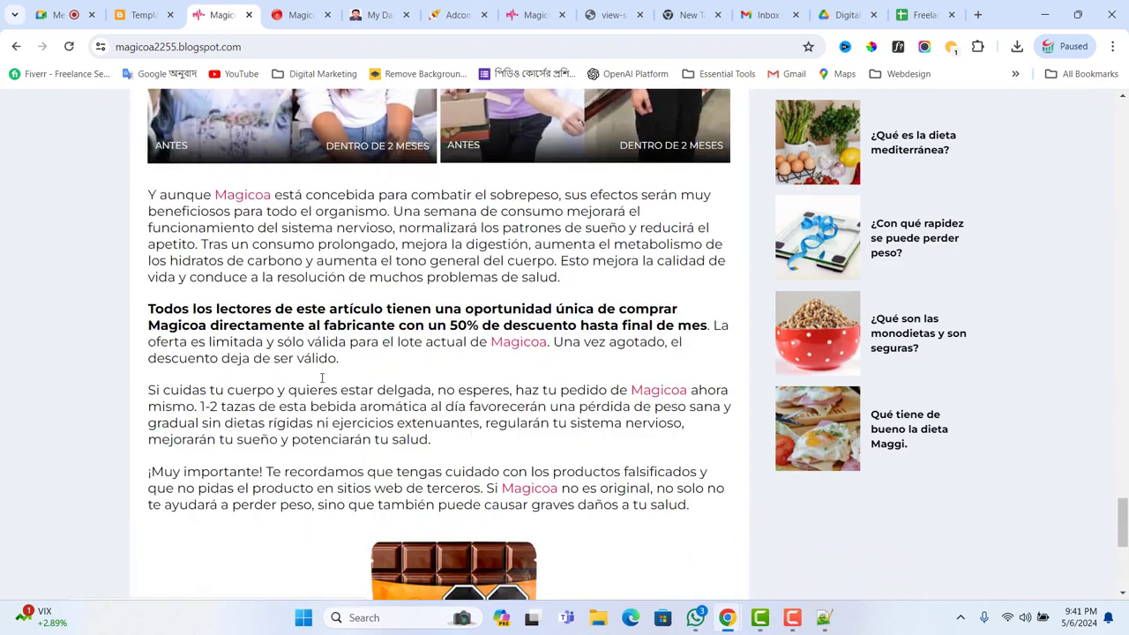
scroll(338, 353, up, 10)
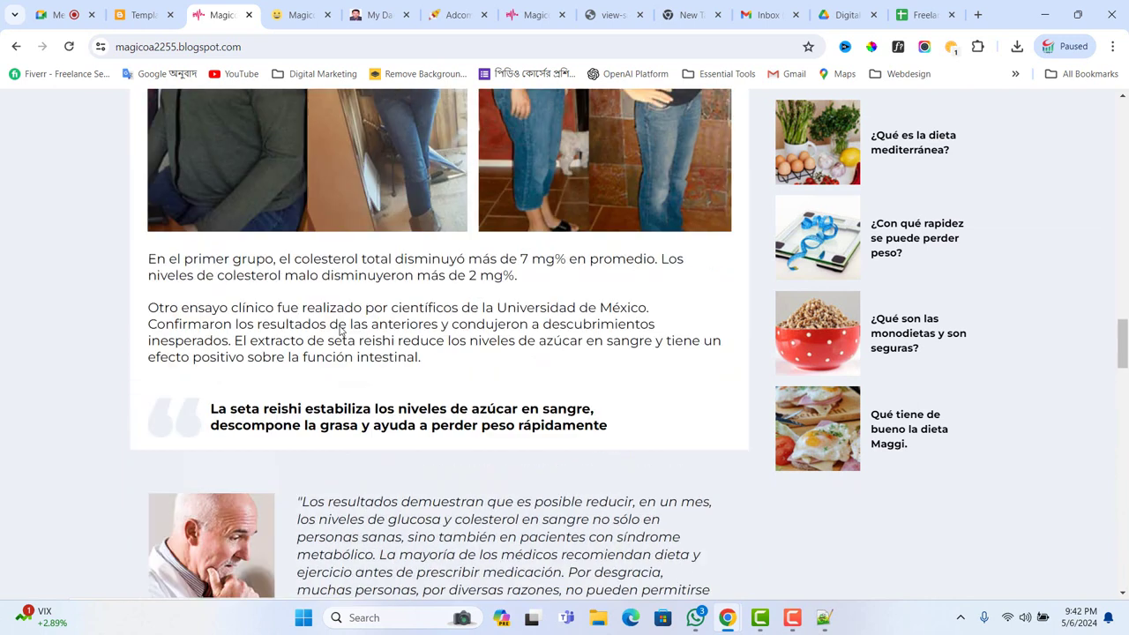
scroll(339, 323, down, 3)
scroll(331, 329, down, 5)
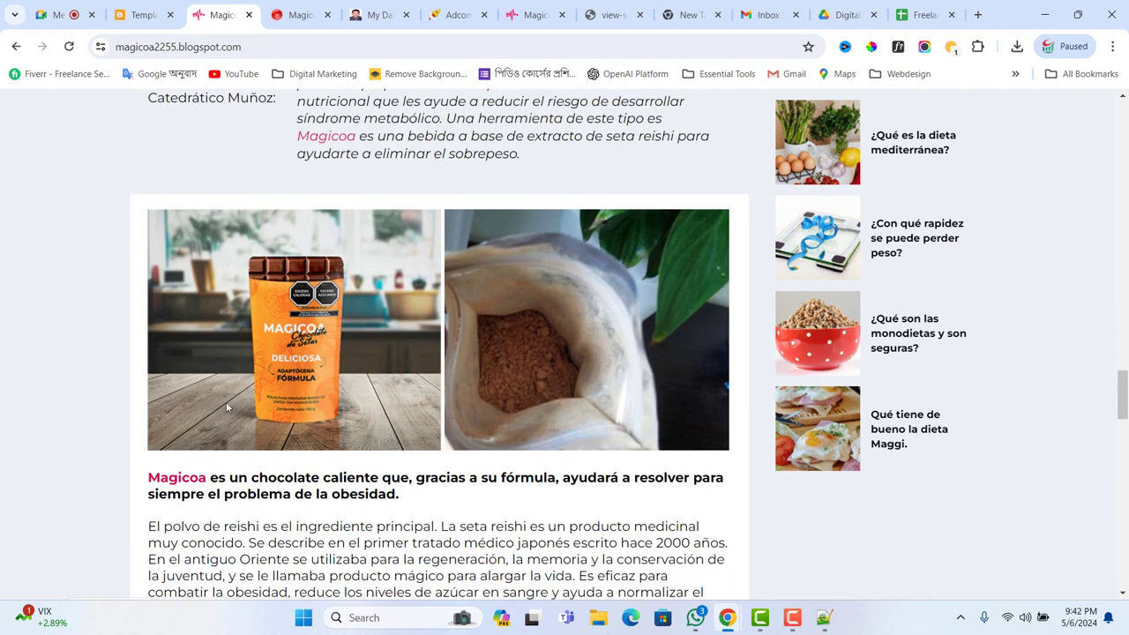
Step: Follow the "Magicoa" link beneath the product photos again and examine the offer landing down to "COMPRA MAGICOA"
click(174, 480)
click(299, 15)
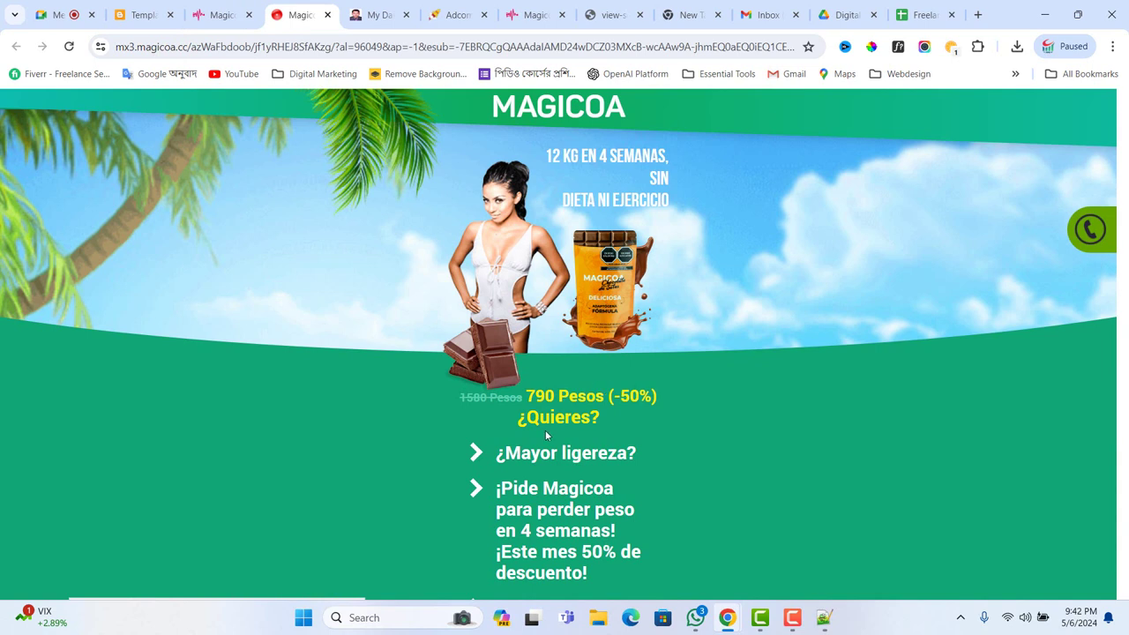
scroll(619, 418, down, 3)
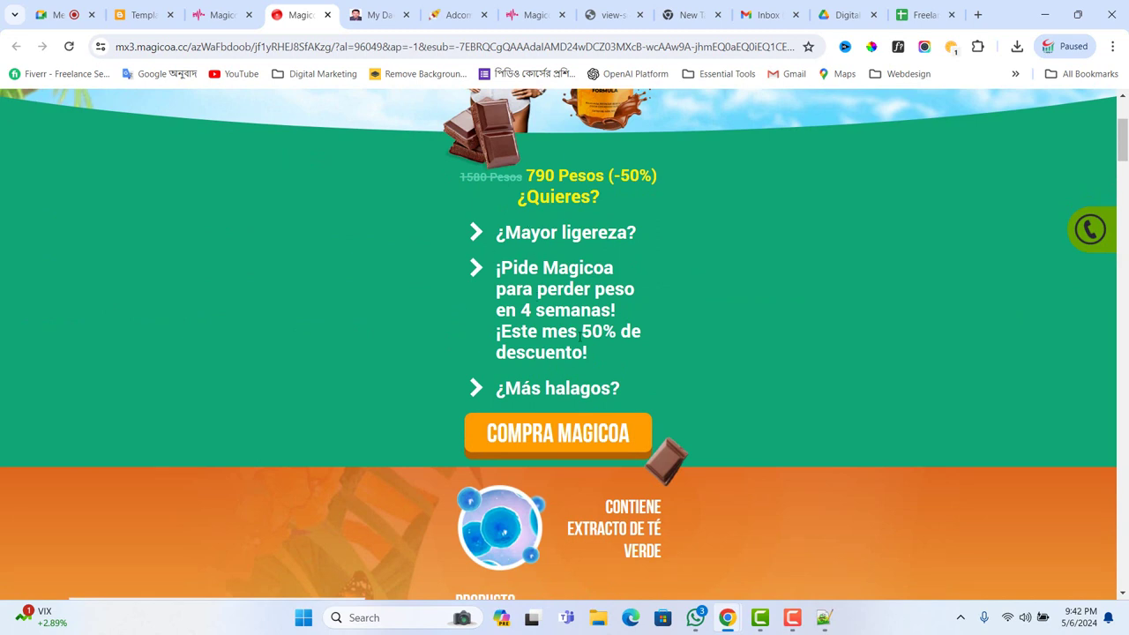
scroll(629, 399, down, 1)
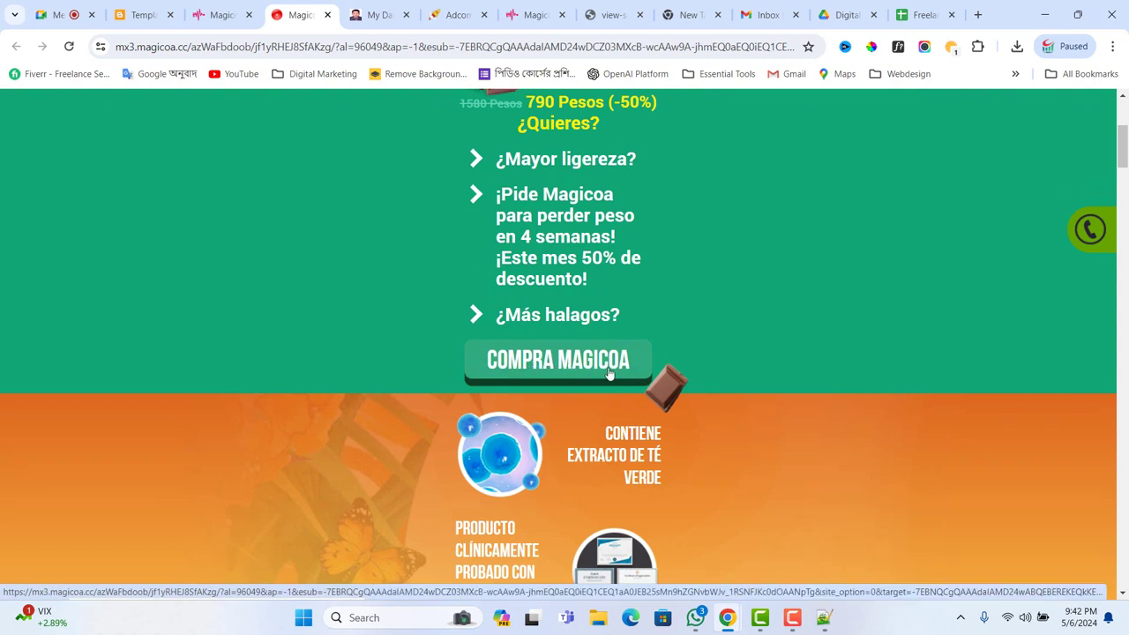
Step: Examine the offer landing's remaining sections down to "¿POR QUÉ ES TAN EFECTIVO MAGICOA?" and return to its opening section
scroll(609, 372, down, 12)
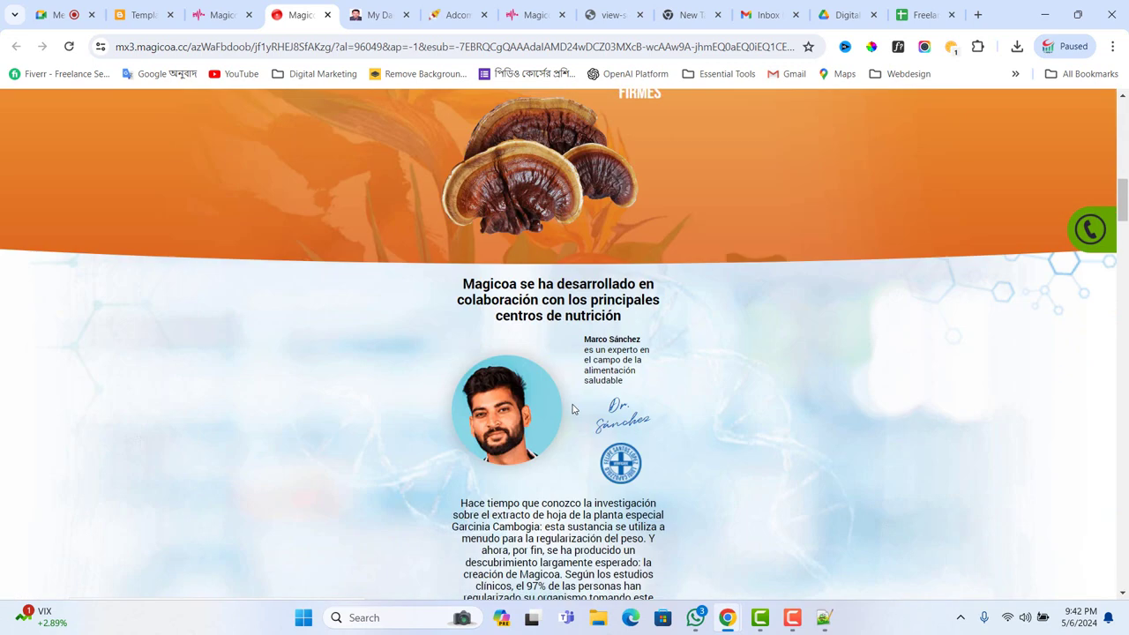
scroll(572, 410, down, 5)
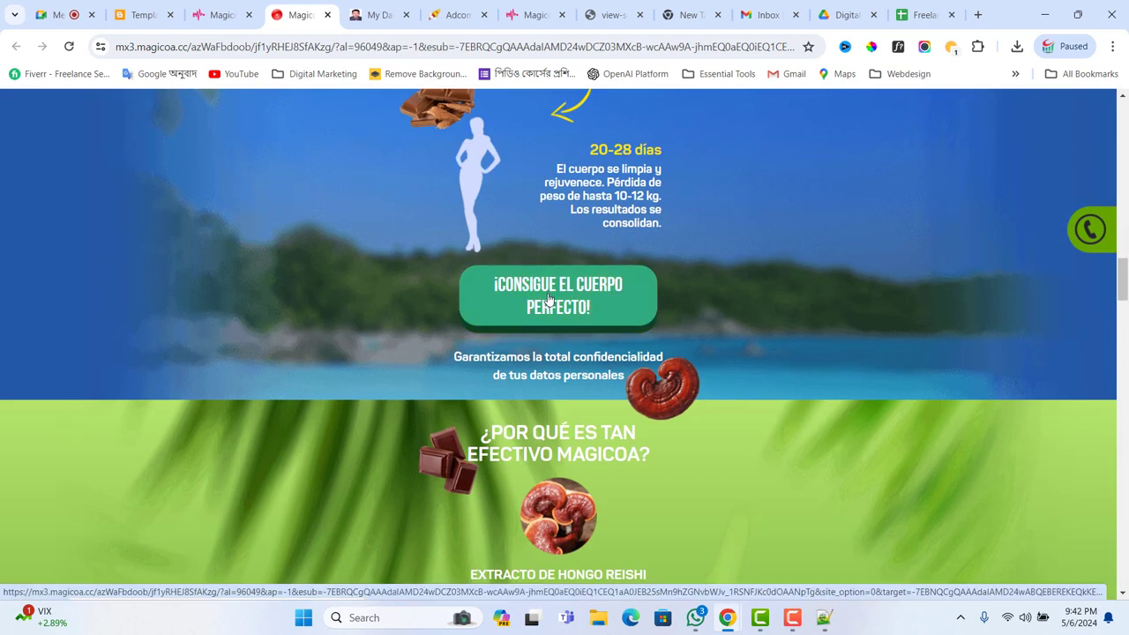
scroll(506, 368, down, 7)
scroll(273, 255, up, 20)
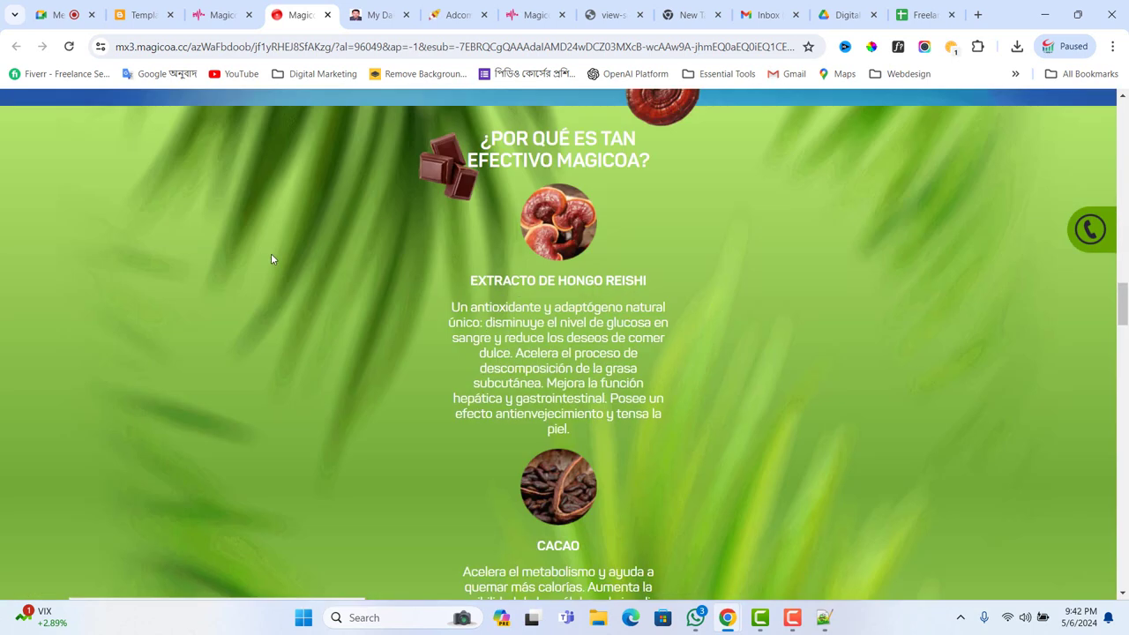
scroll(344, 239, up, 4)
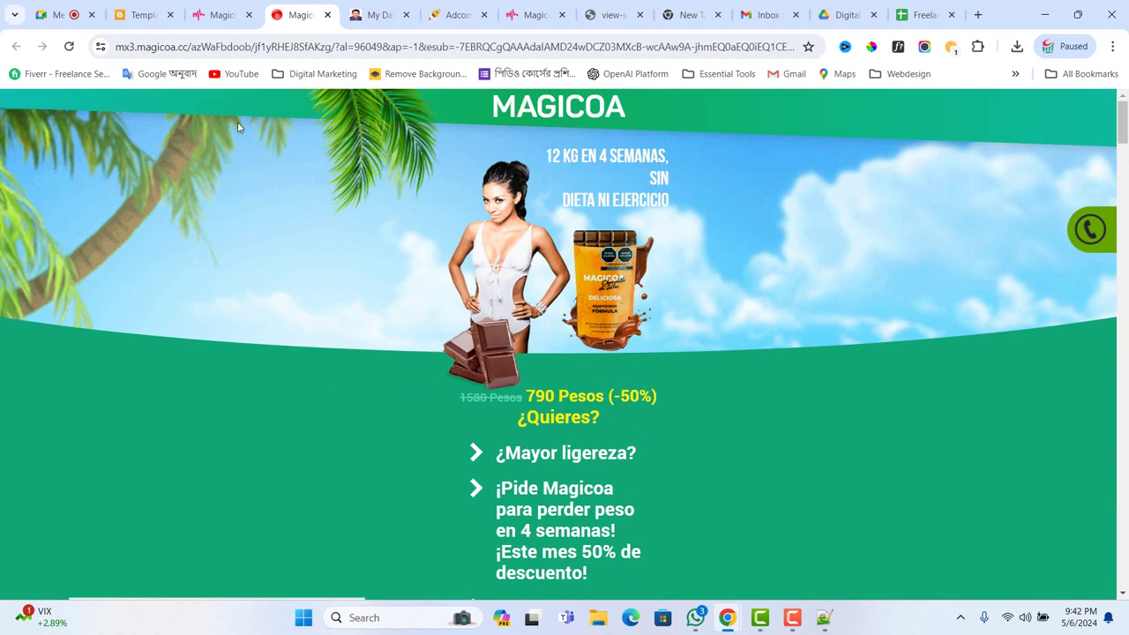
Step: Leave the theme code for the Magicoa786 blog dashboard, then view the published blog and look over its opening section
click(219, 15)
click(143, 15)
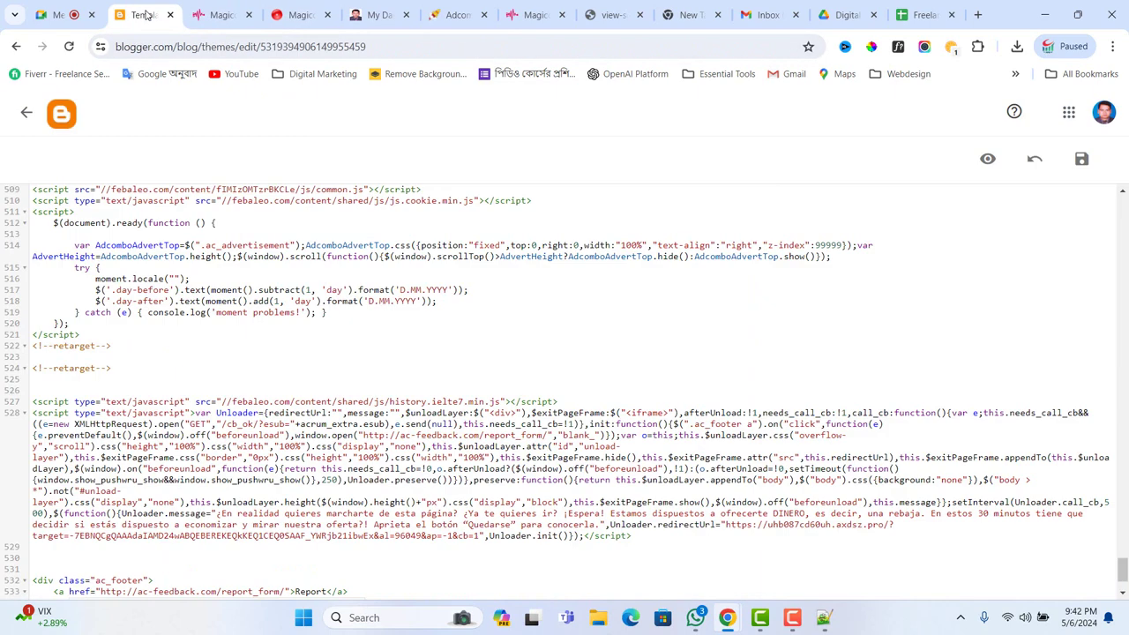
click(213, 16)
click(141, 16)
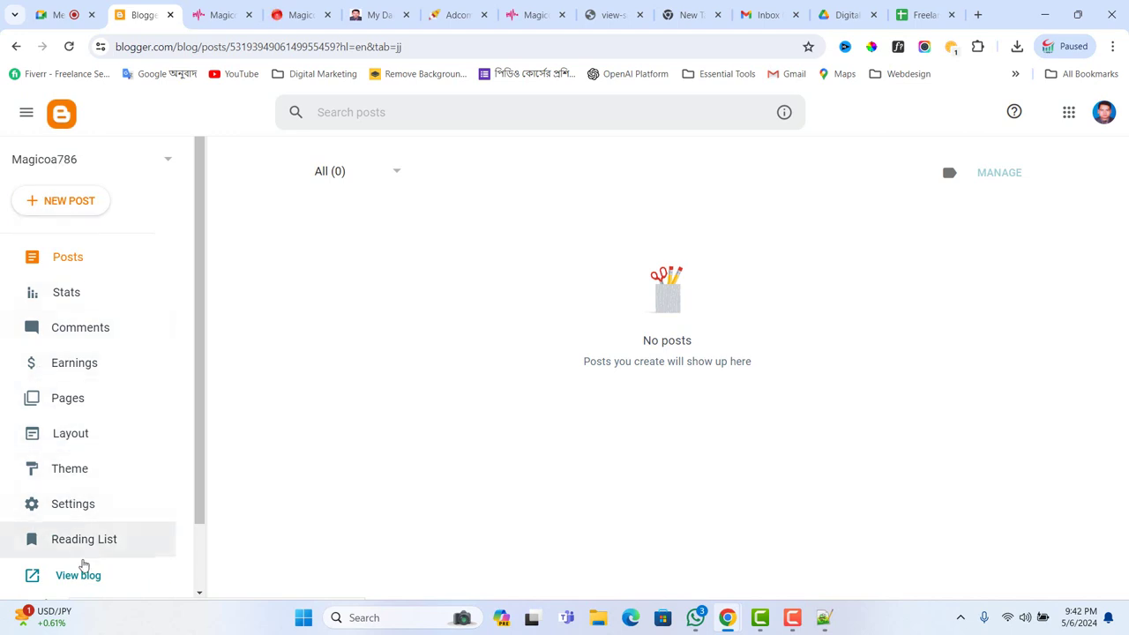
click(81, 575)
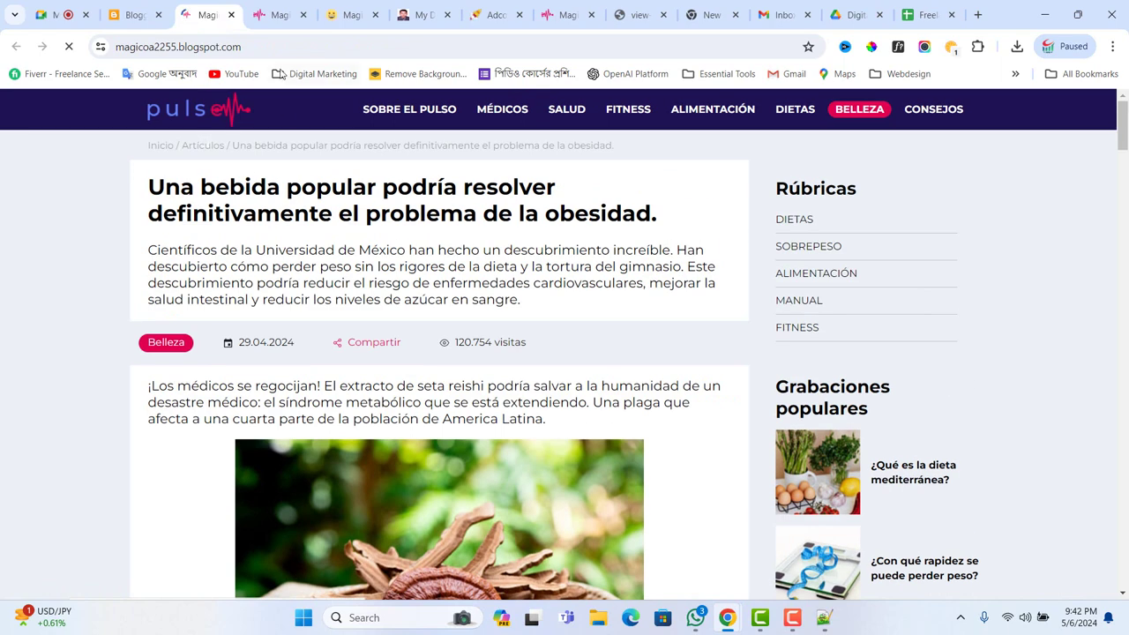
scroll(391, 343, down, 5)
scroll(391, 343, up, 5)
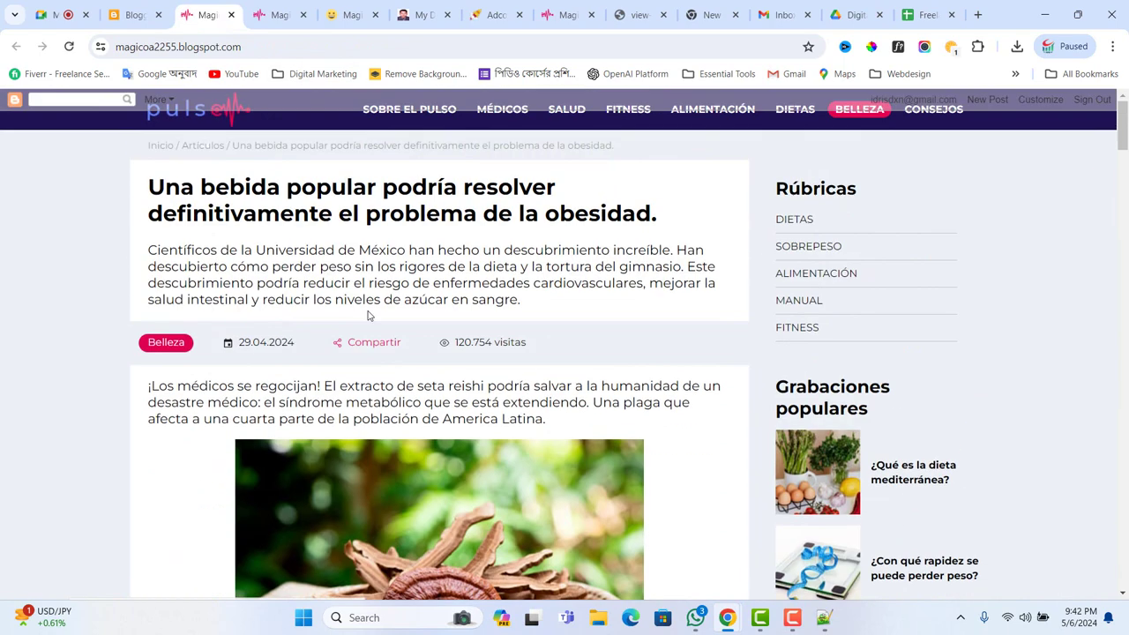
Step: Copy the published blog's address and load magicoa2255.blogspot.com in a new incognito window
click(275, 48)
key(ctrl+c)
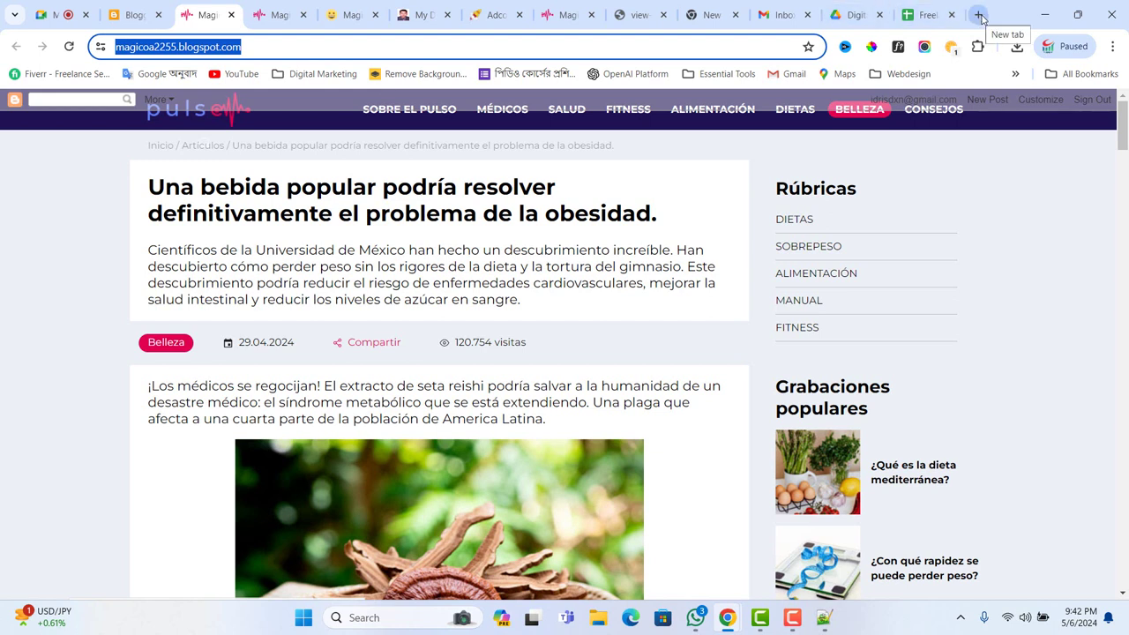
click(1112, 45)
click(1001, 122)
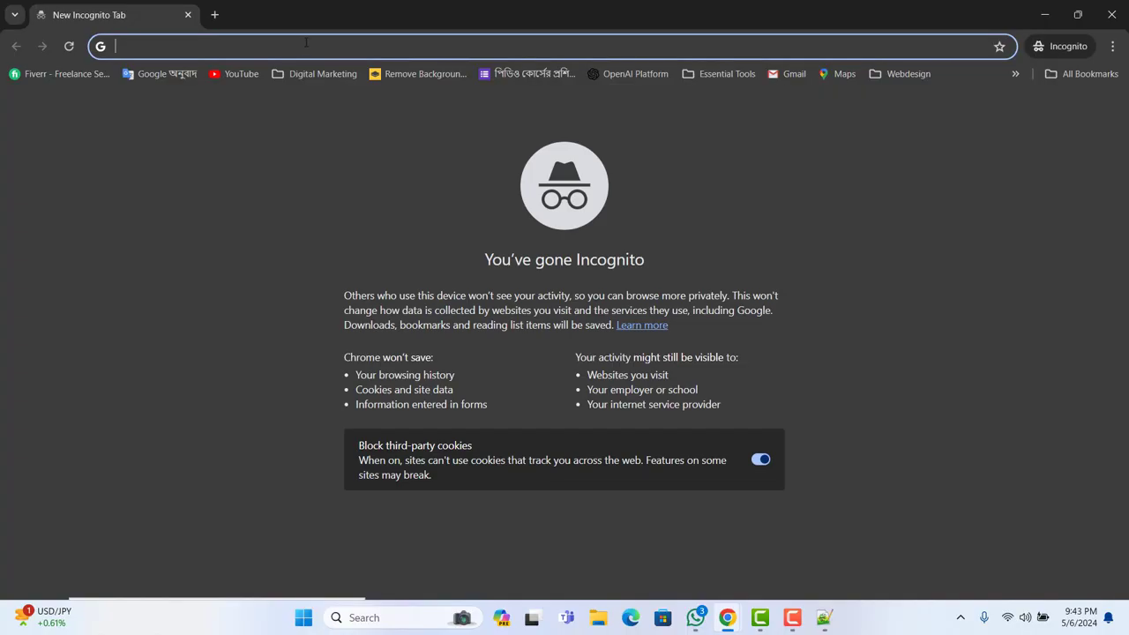
key(ctrl+v)
key(Return)
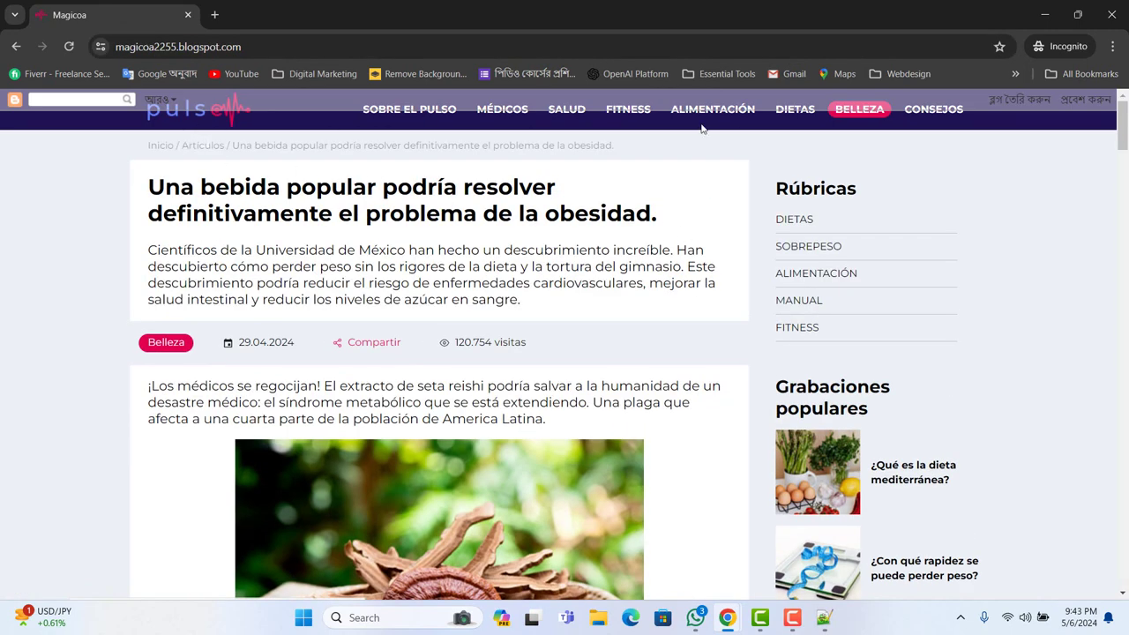
Step: Follow the "Magicoa" link in the professor's quote on the blog and examine the offer landing around "COMPRA MAGICOA"
scroll(290, 281, down, 15)
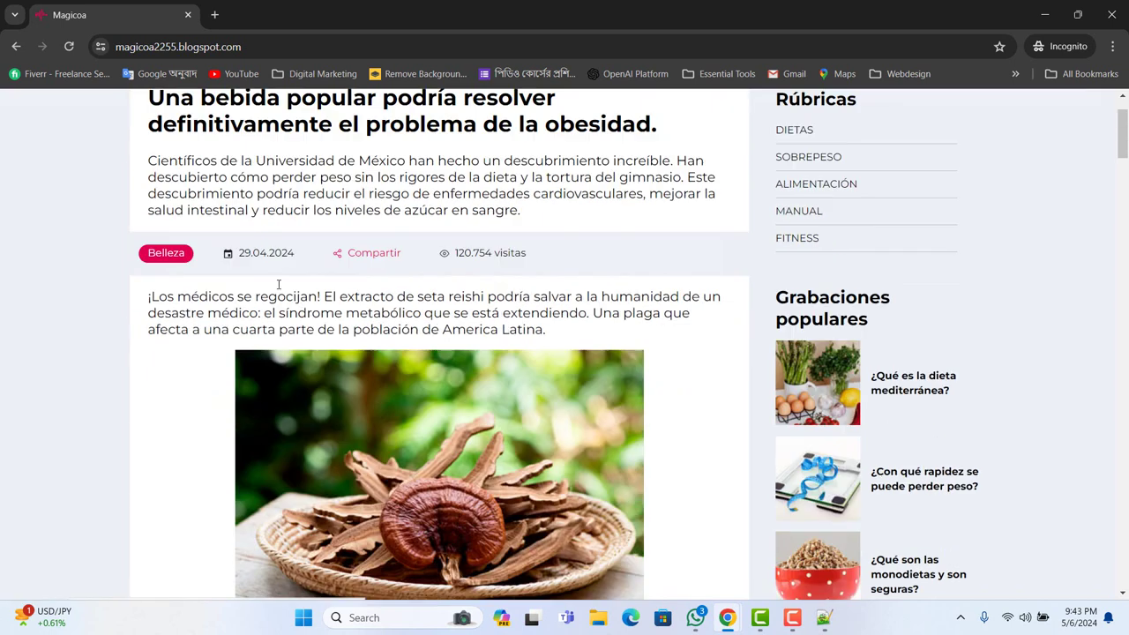
scroll(366, 294, down, 17)
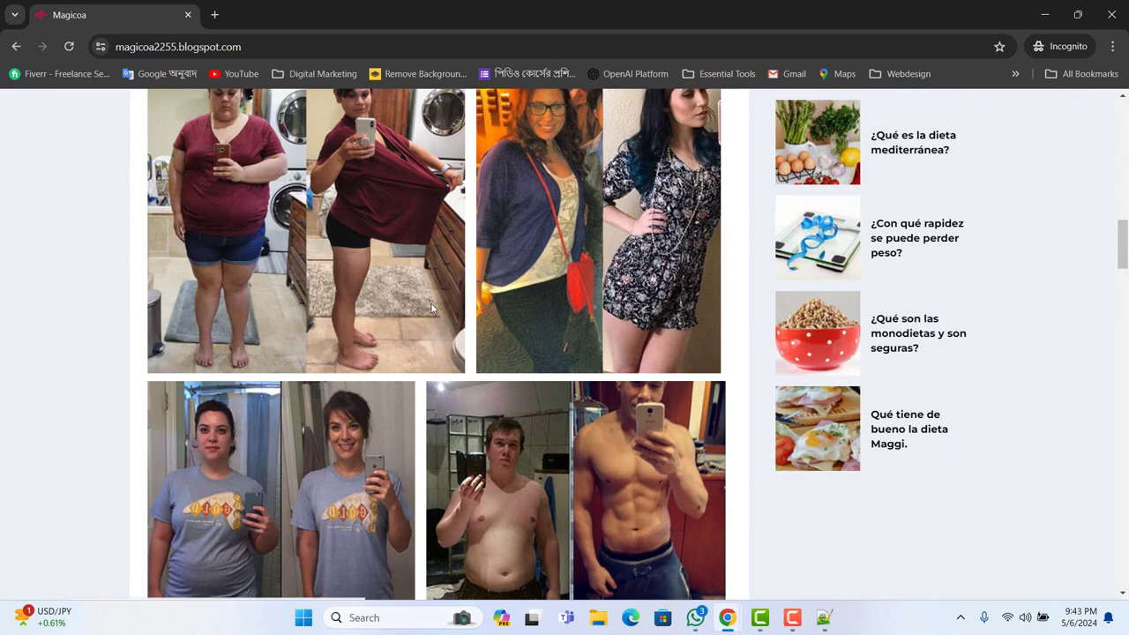
scroll(484, 354, down, 8)
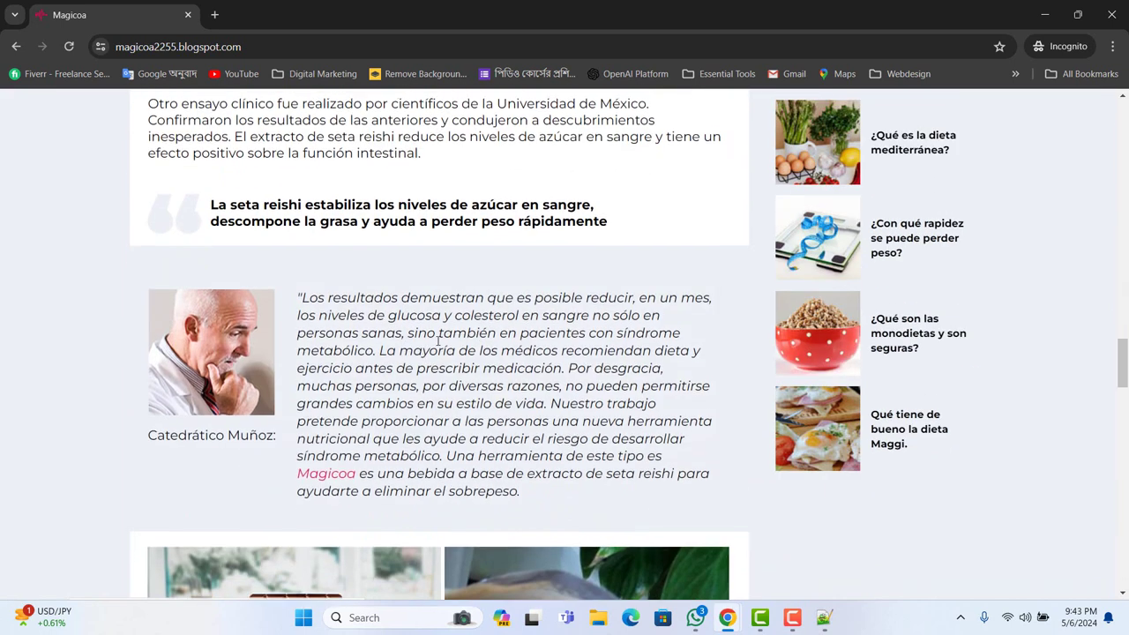
scroll(298, 368, up, 5)
click(328, 472)
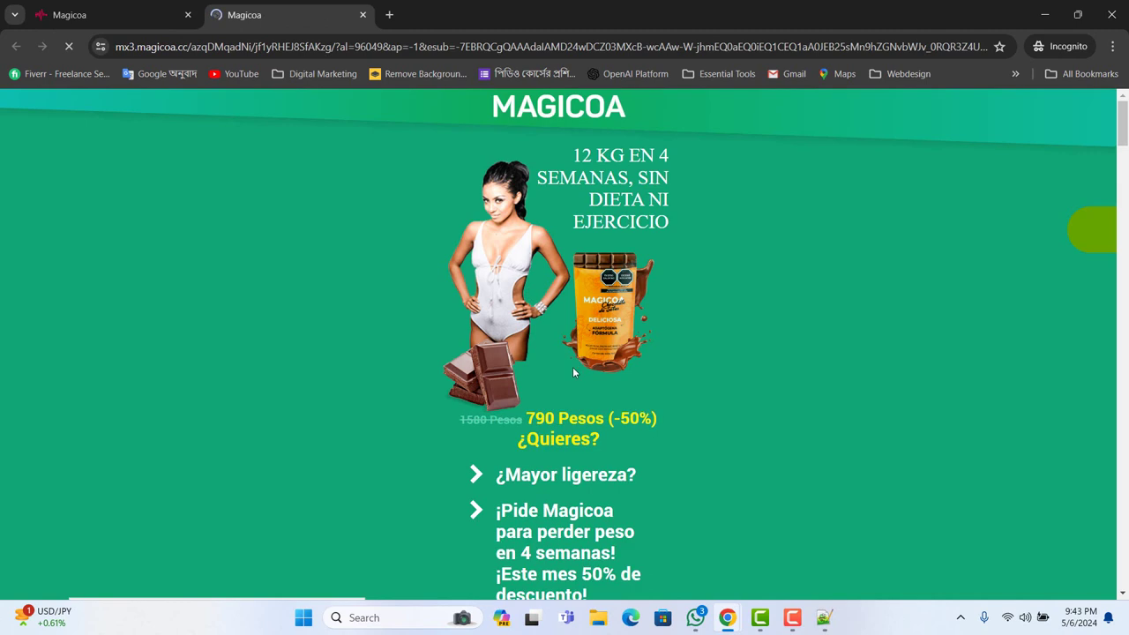
scroll(573, 361, down, 3)
scroll(573, 377, down, 4)
scroll(575, 404, up, 4)
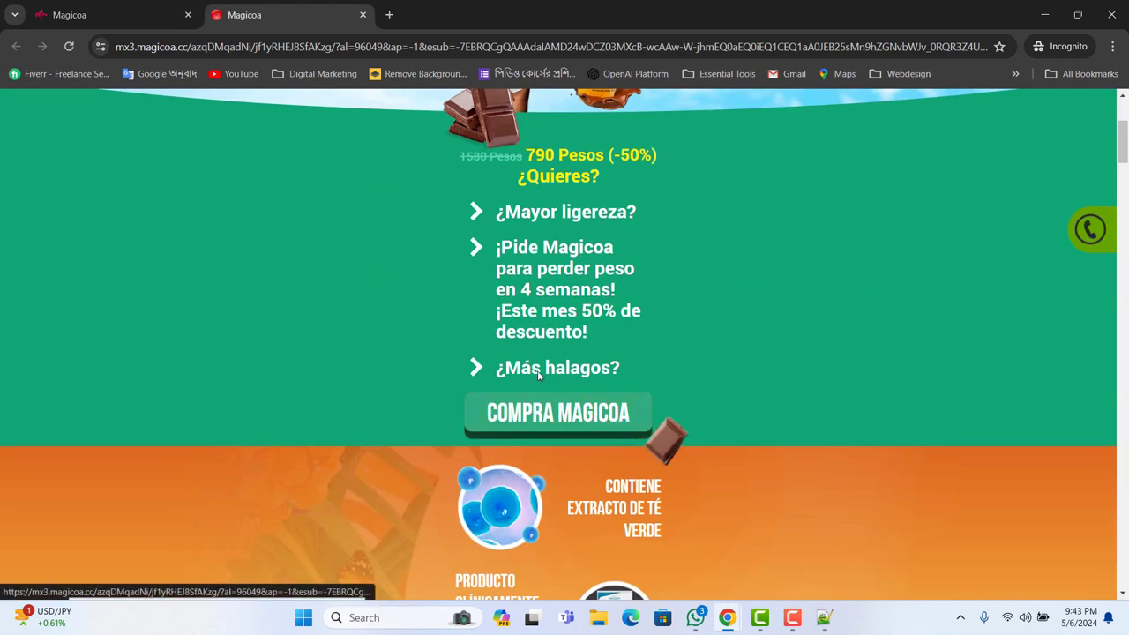
Step: Minimize the incognito window and close the Magicoa offer landing tab in the regular browser window
click(132, 22)
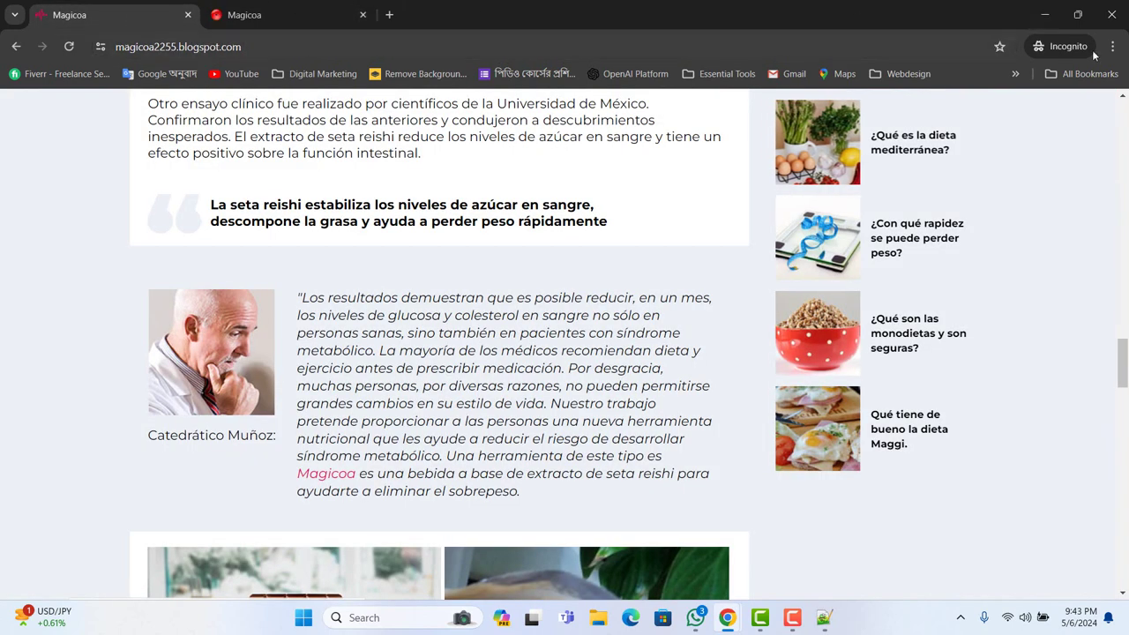
click(1047, 19)
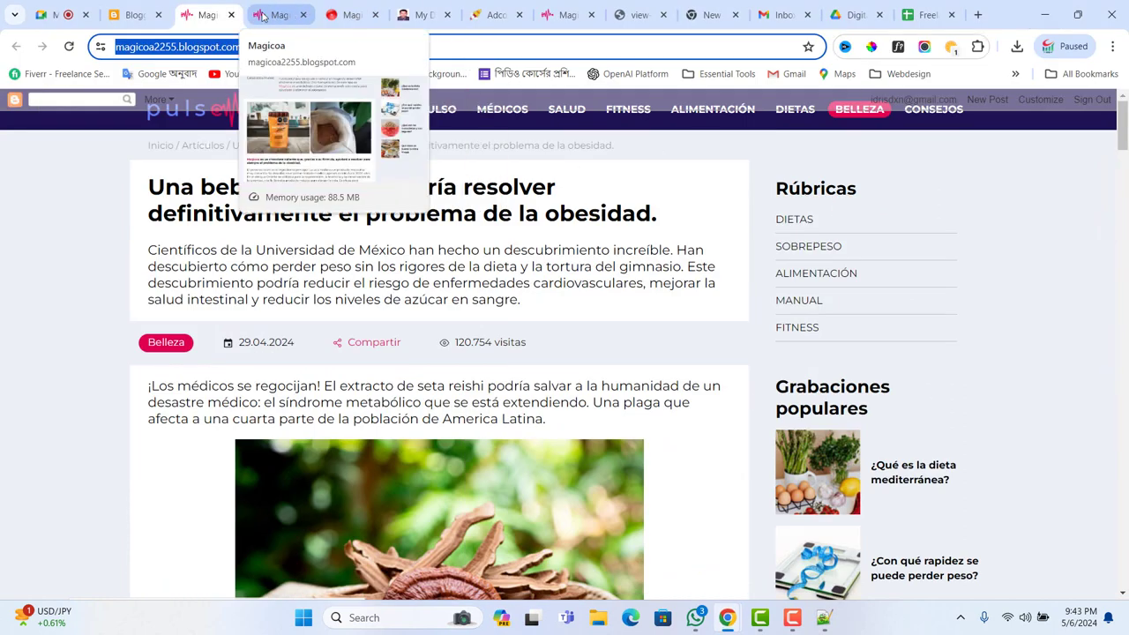
click(375, 15)
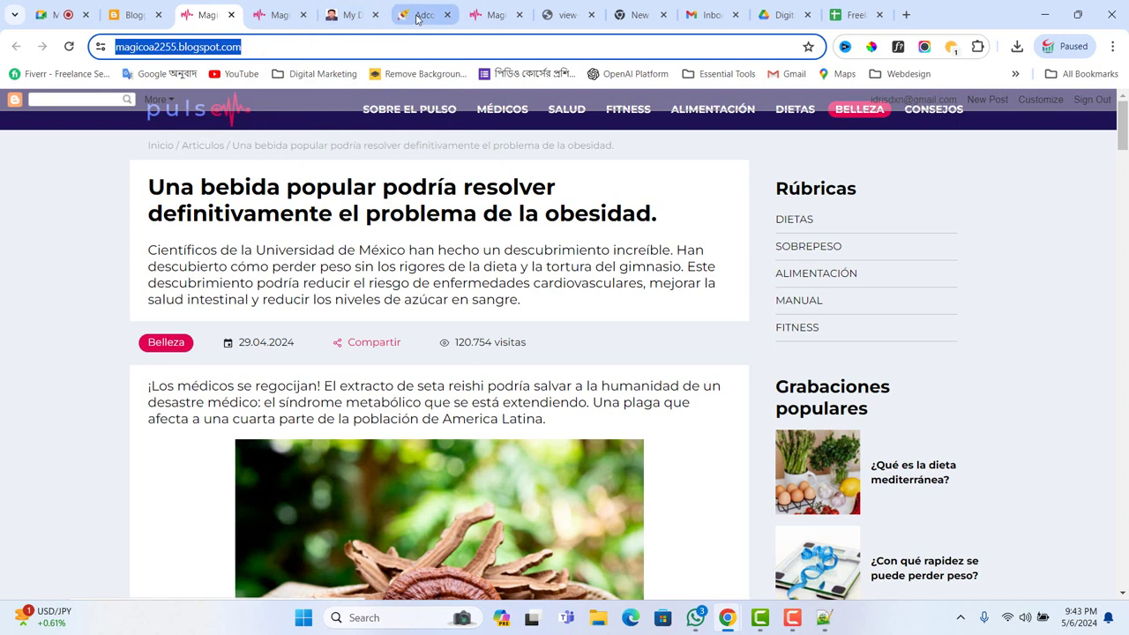
Step: Look over the "Magicoa - MX" offer details in AdCombo and close the open text editor window
click(418, 16)
scroll(360, 375, up, 5)
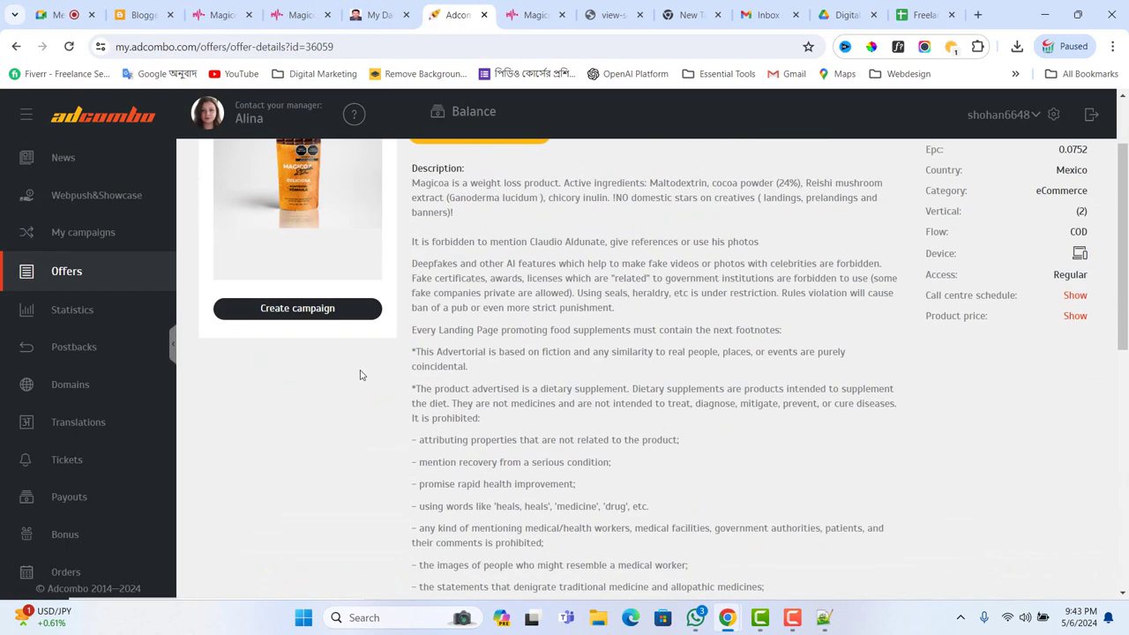
scroll(366, 376, up, 1)
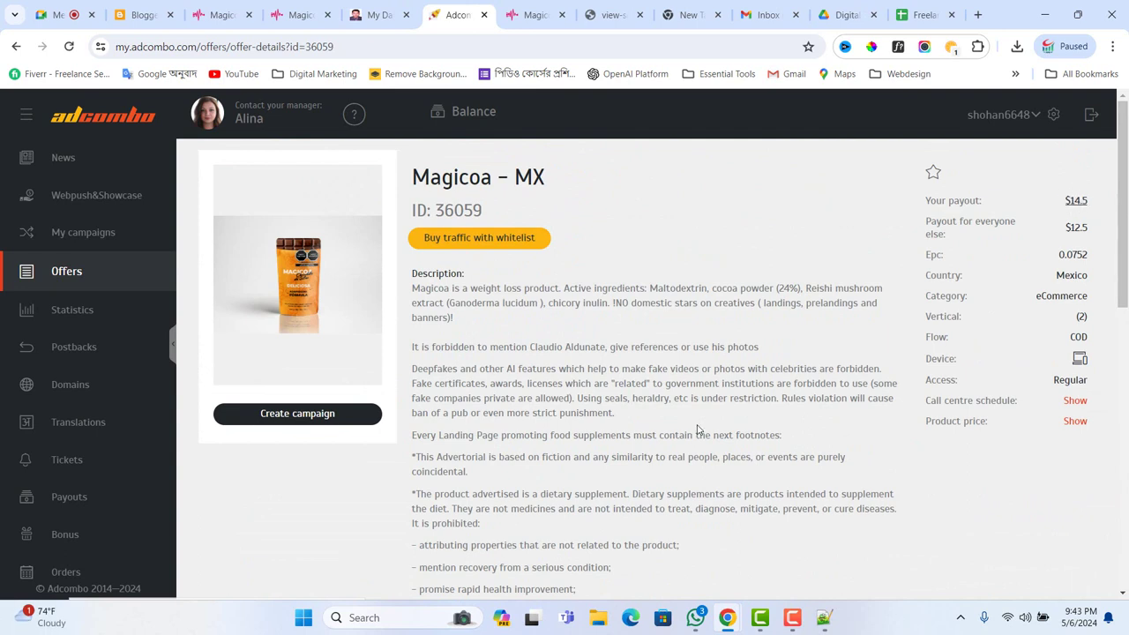
click(825, 618)
click(1109, 8)
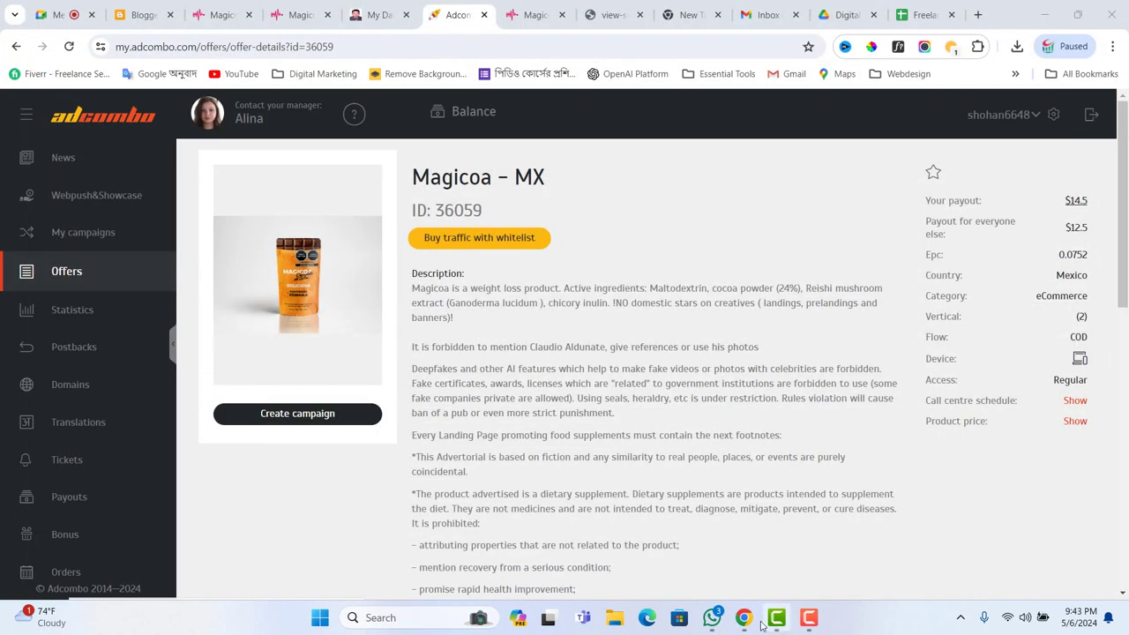
Step: Switch to the Google Meet call and check its list of contributors
mouse_move(743, 618)
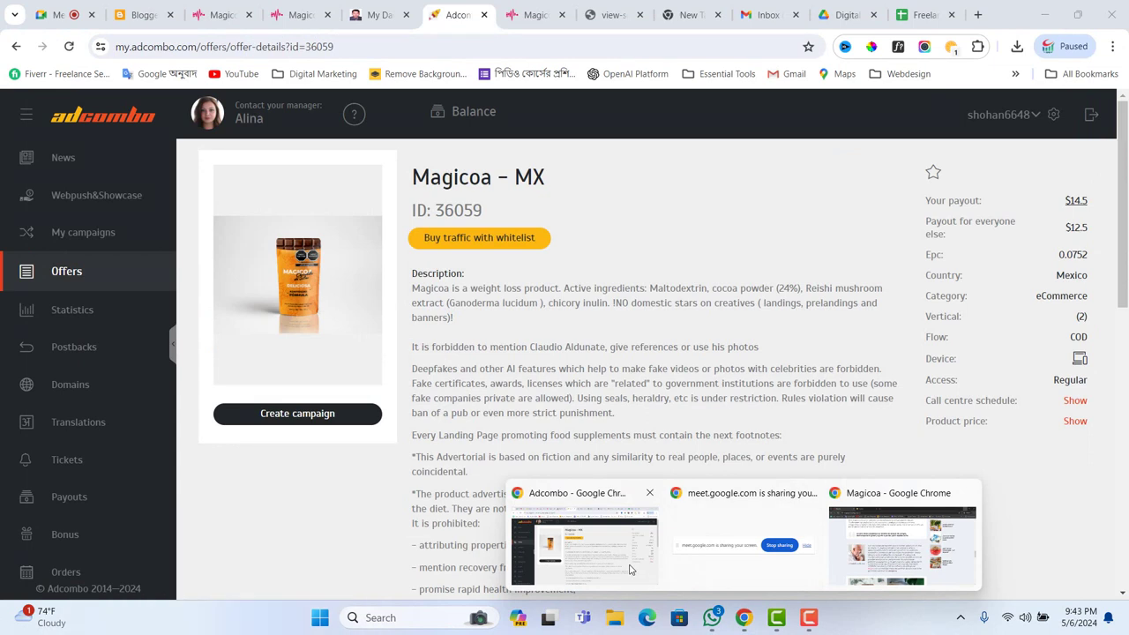
click(57, 15)
mouse_move(1034, 342)
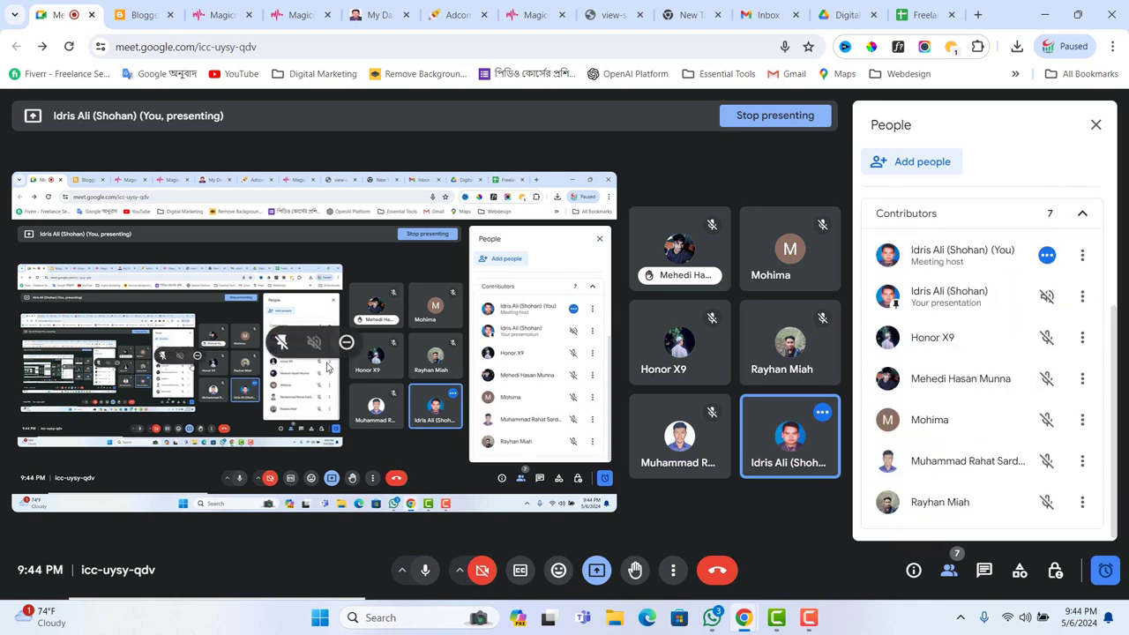
click(165, 14)
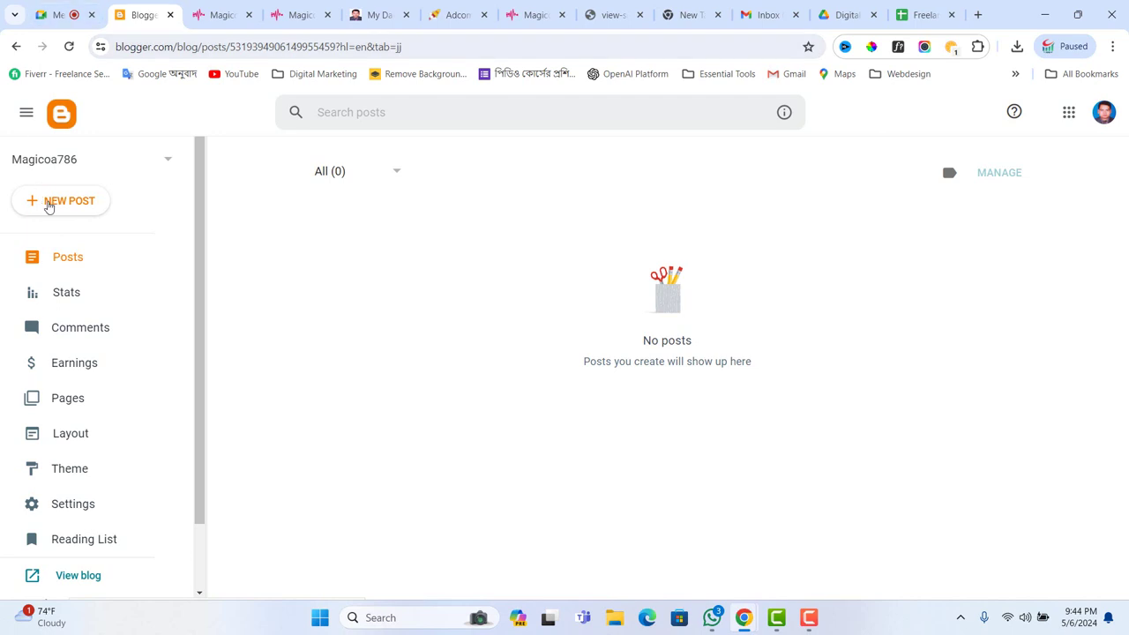
click(216, 13)
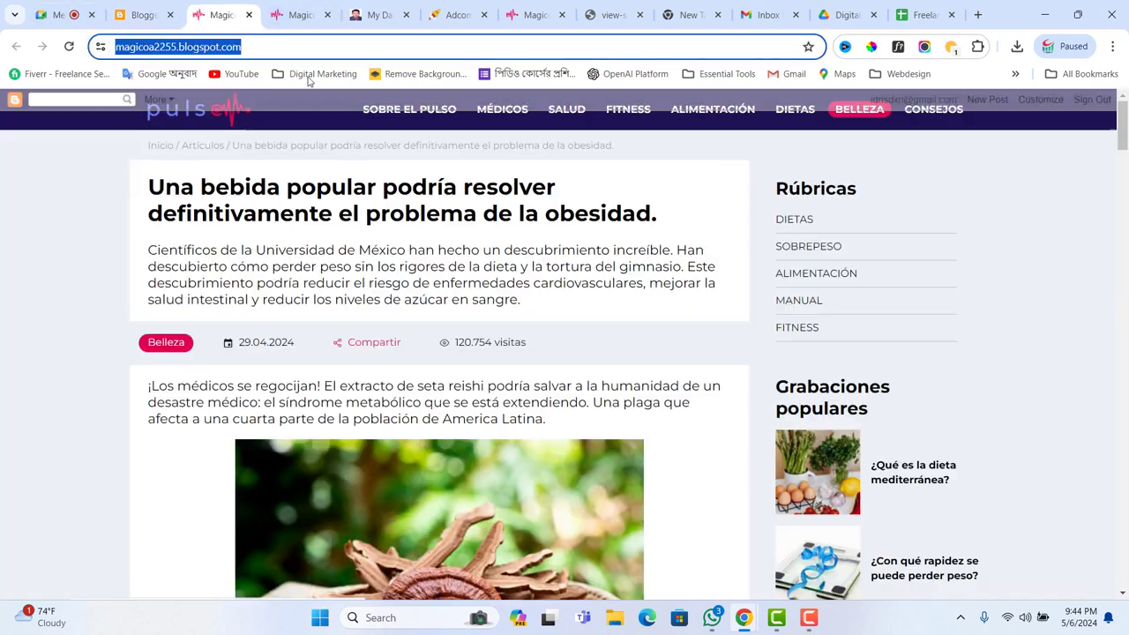
click(255, 46)
key(ctrl+a)
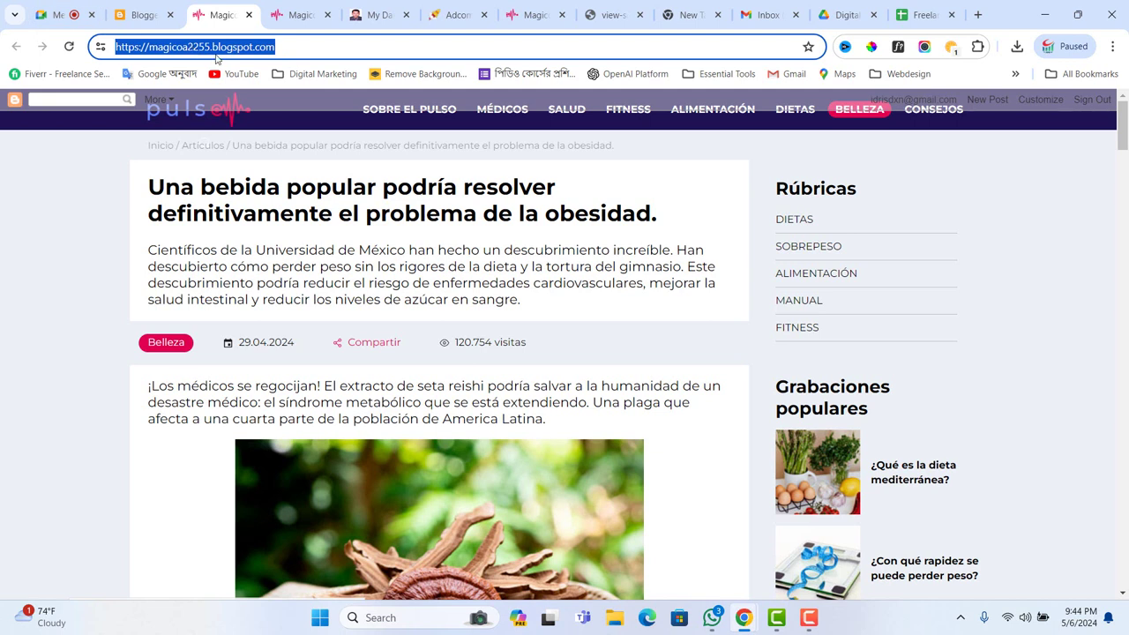
click(300, 50)
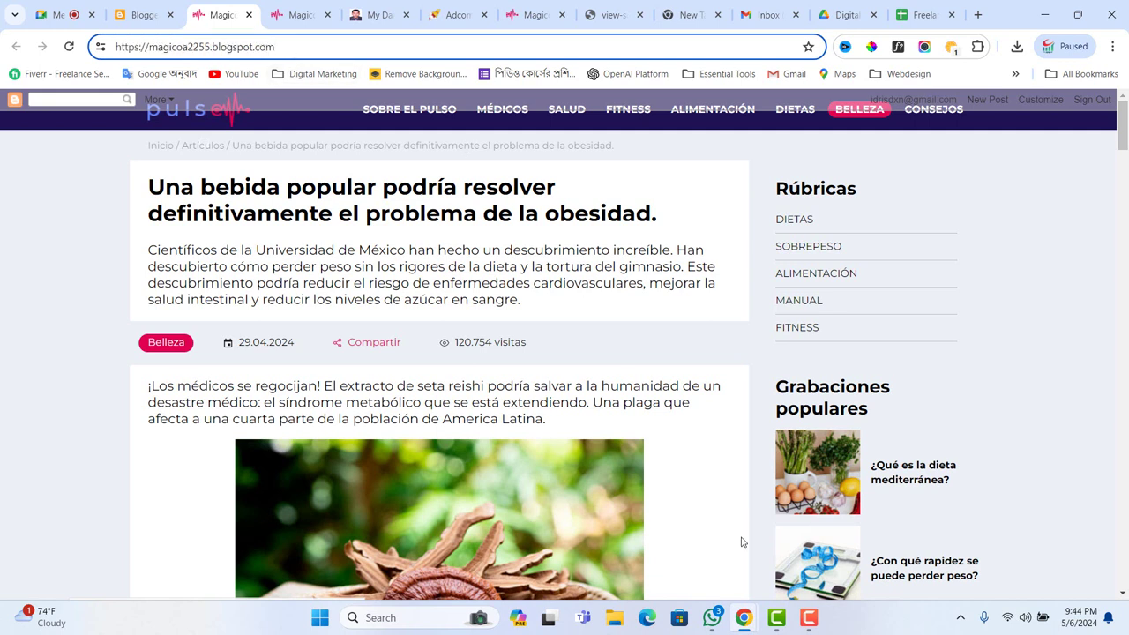
mouse_move(780, 625)
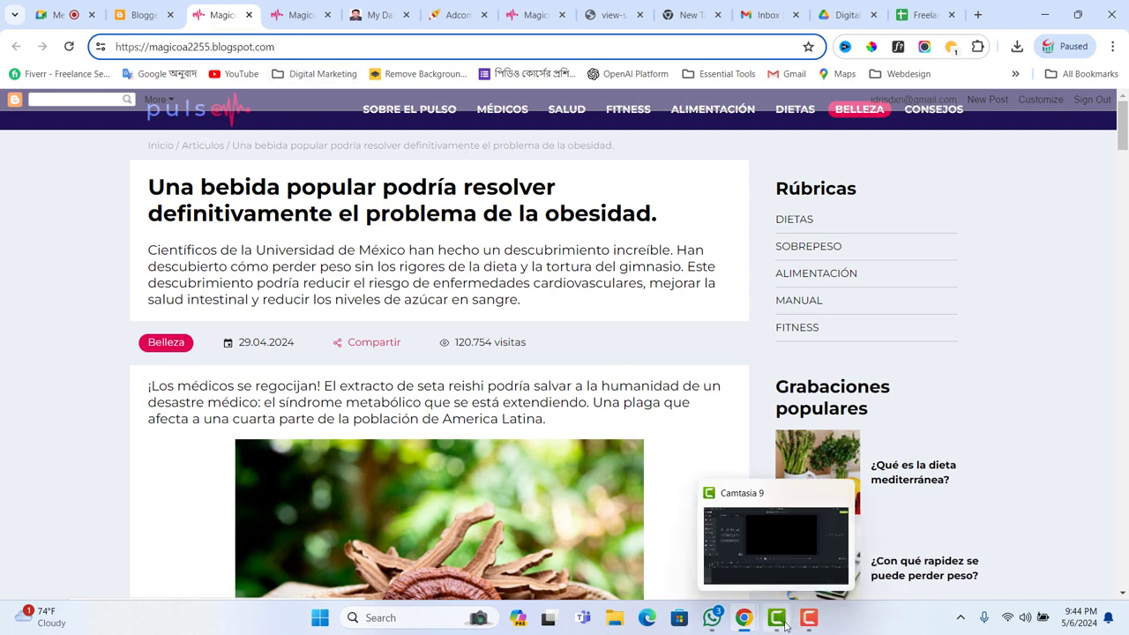
click(808, 618)
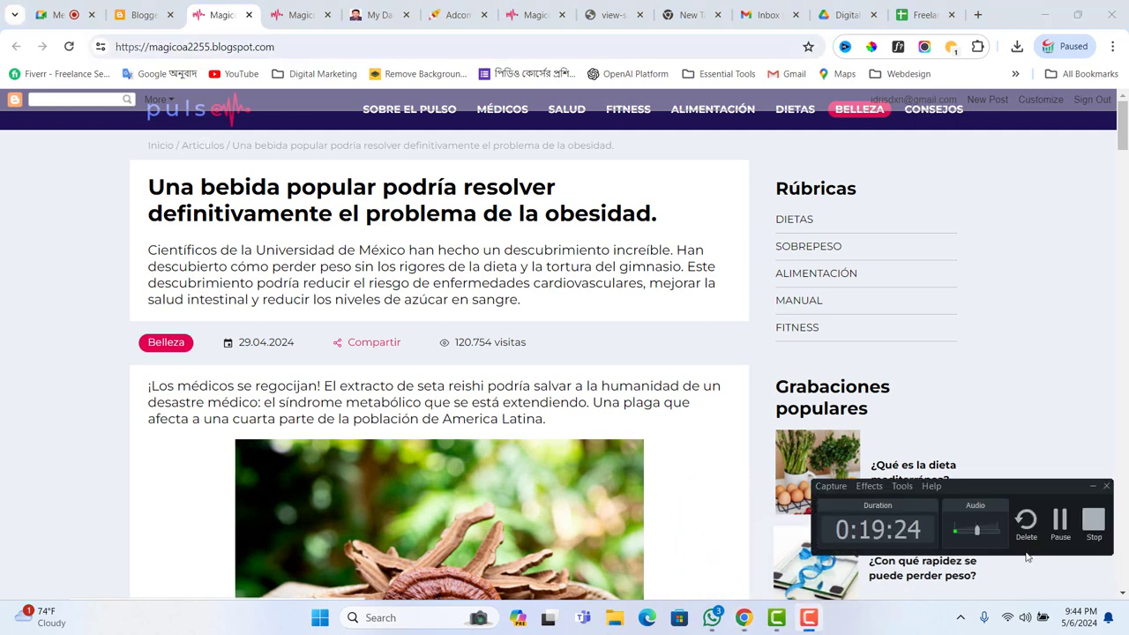
click(1060, 521)
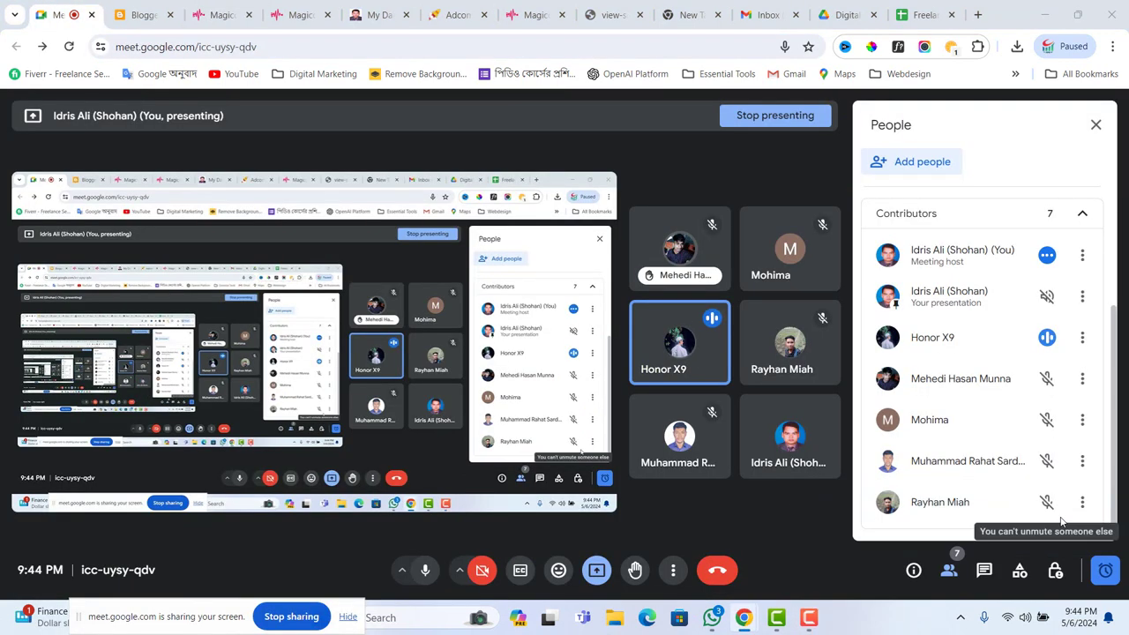
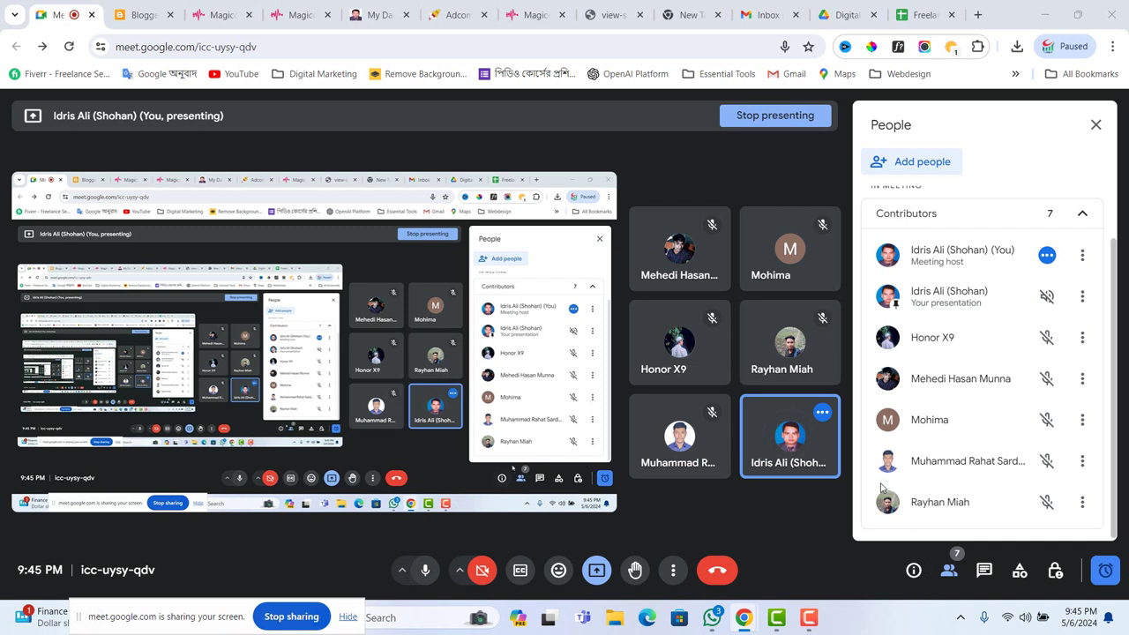
key(ctrl+Tab)
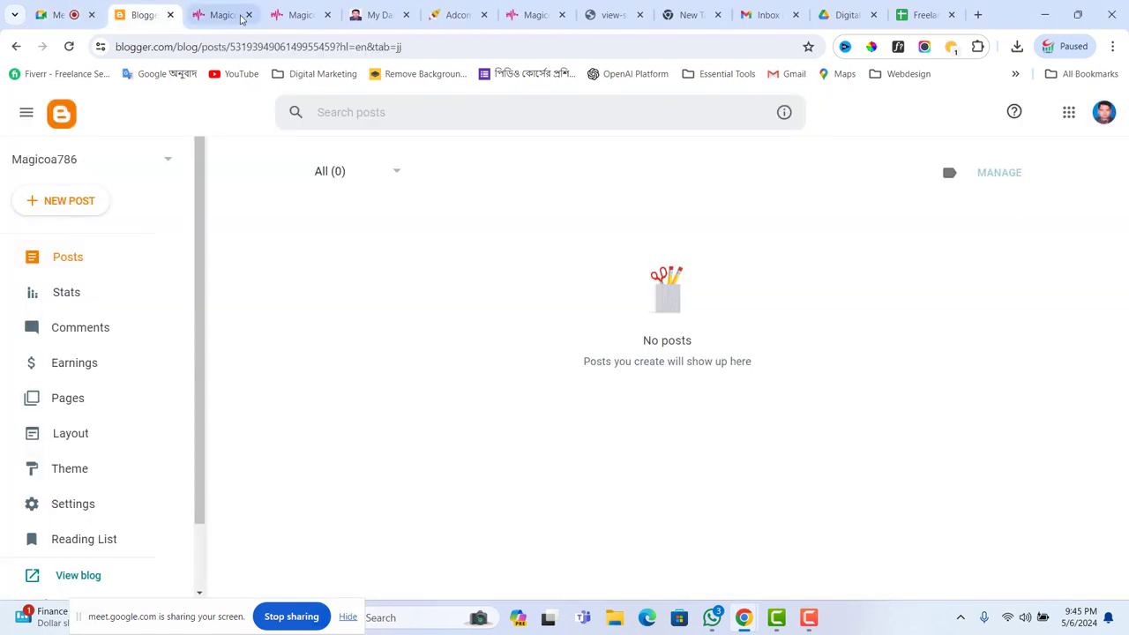
click(240, 16)
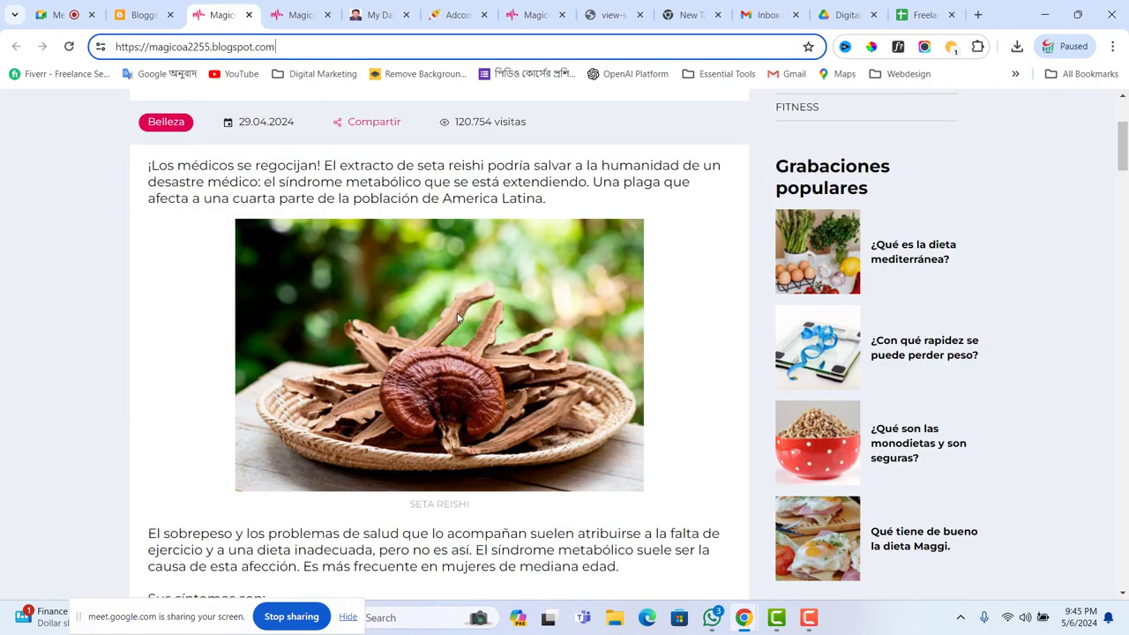
click(146, 15)
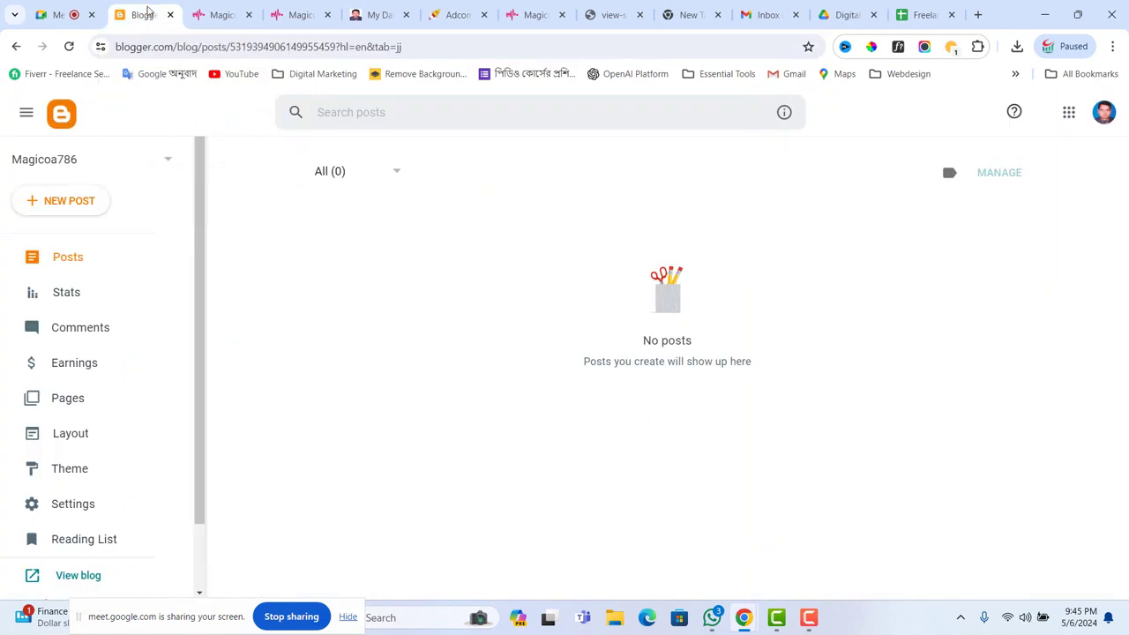
Step: Close the Freelancing Marketplace Address spreadsheet and open Class 1 Text.txt from the Digital Marketing Drive folder in Google Docs
click(235, 16)
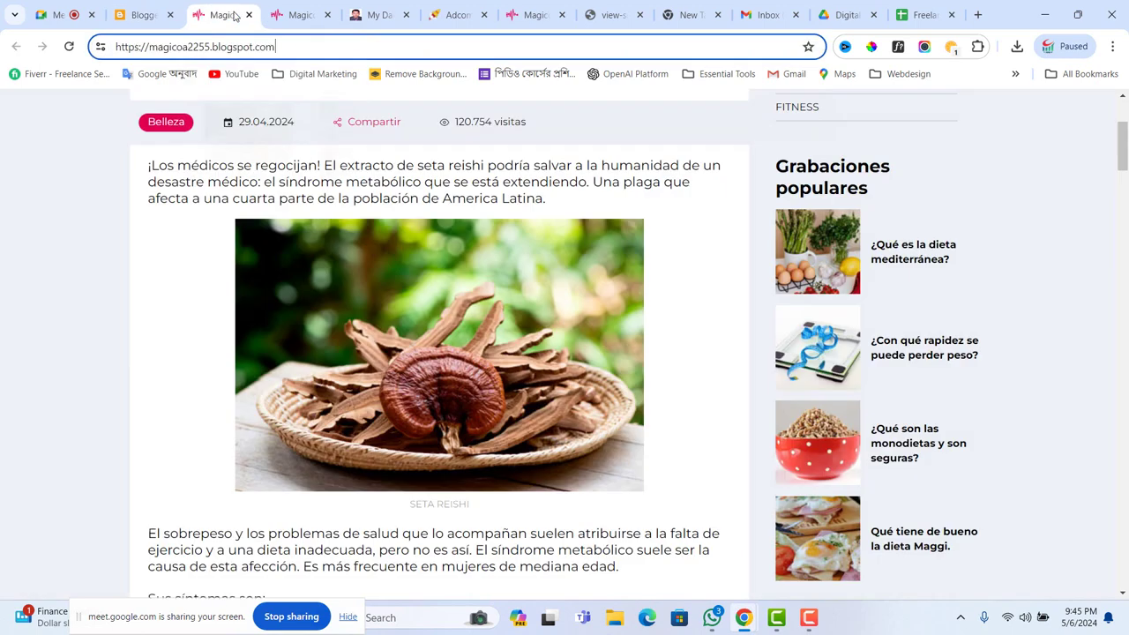
click(922, 14)
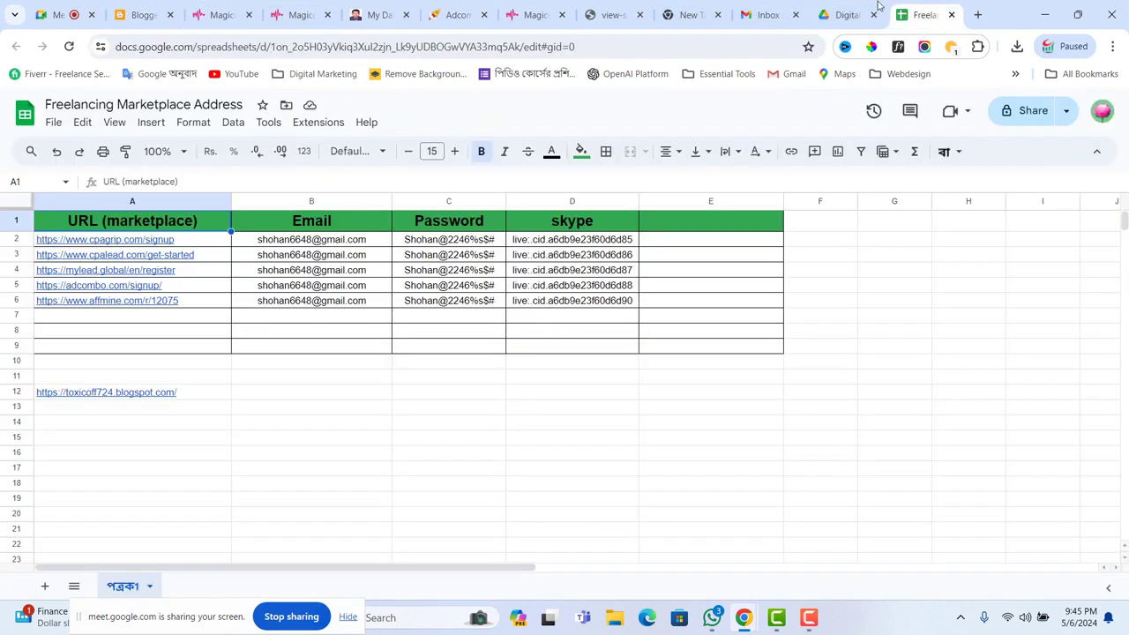
click(845, 14)
click(952, 14)
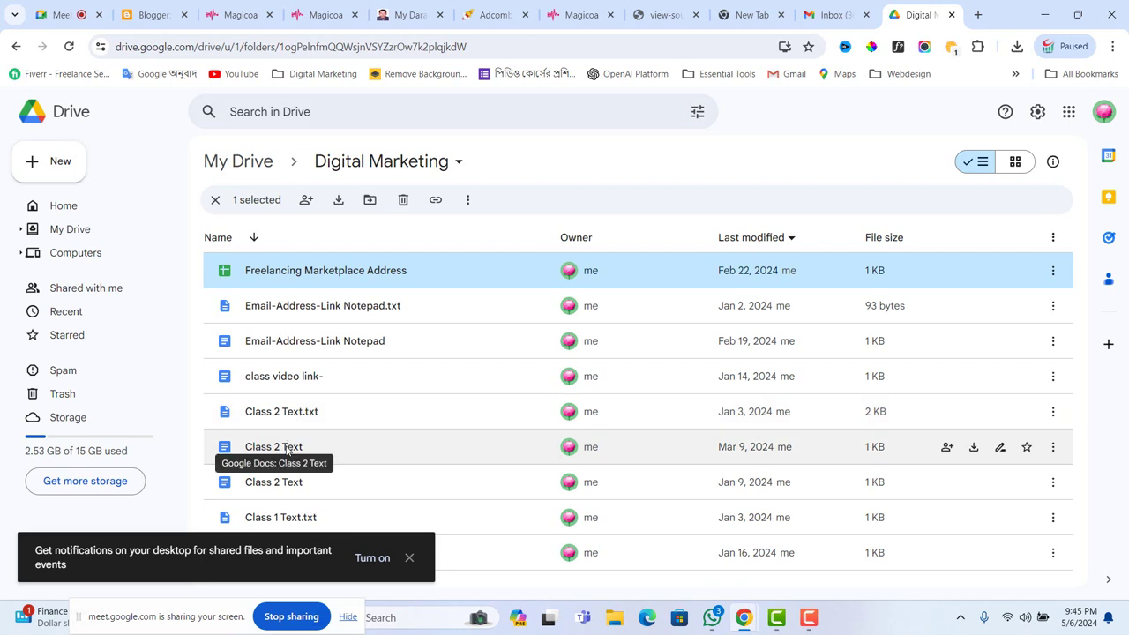
right_click(284, 520)
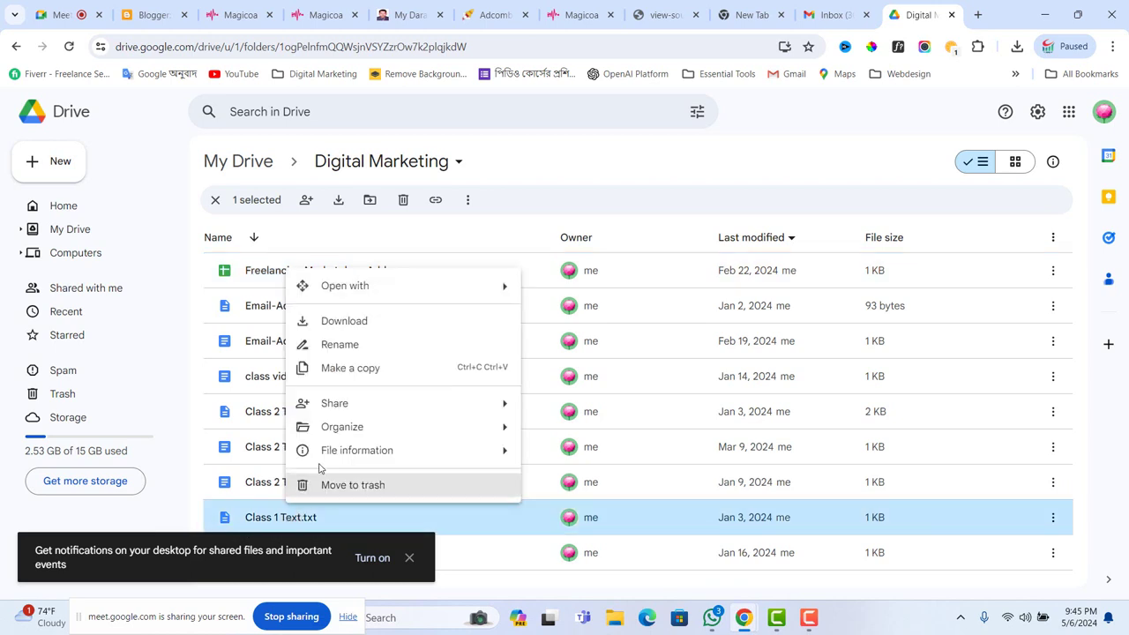
mouse_move(343, 285)
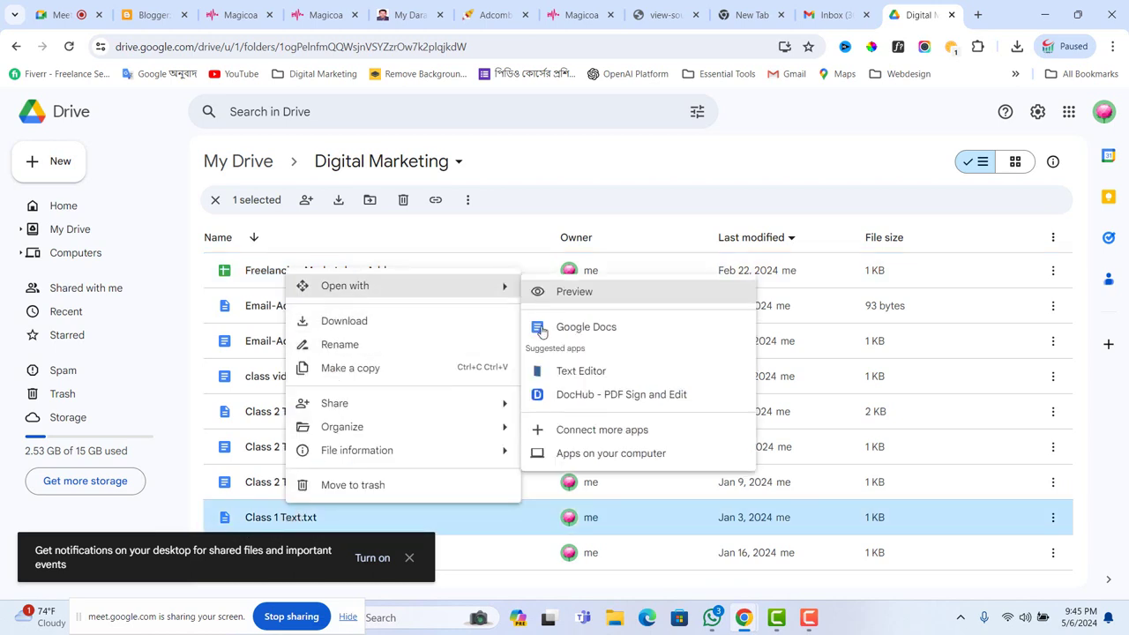
click(569, 327)
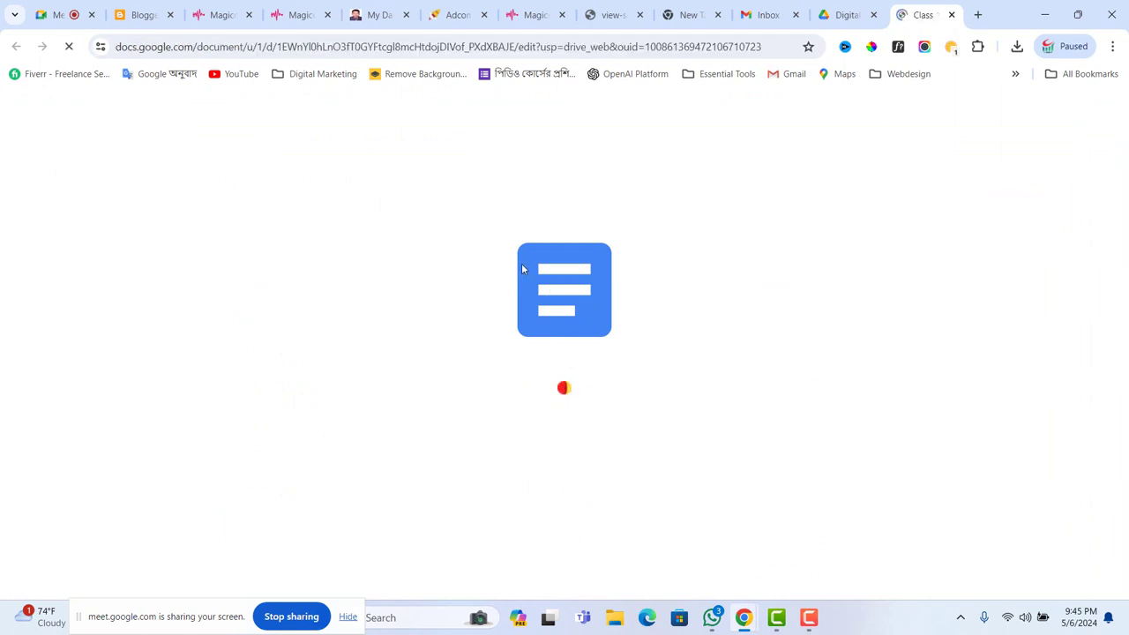
scroll(444, 304, down, 5)
scroll(445, 305, up, 5)
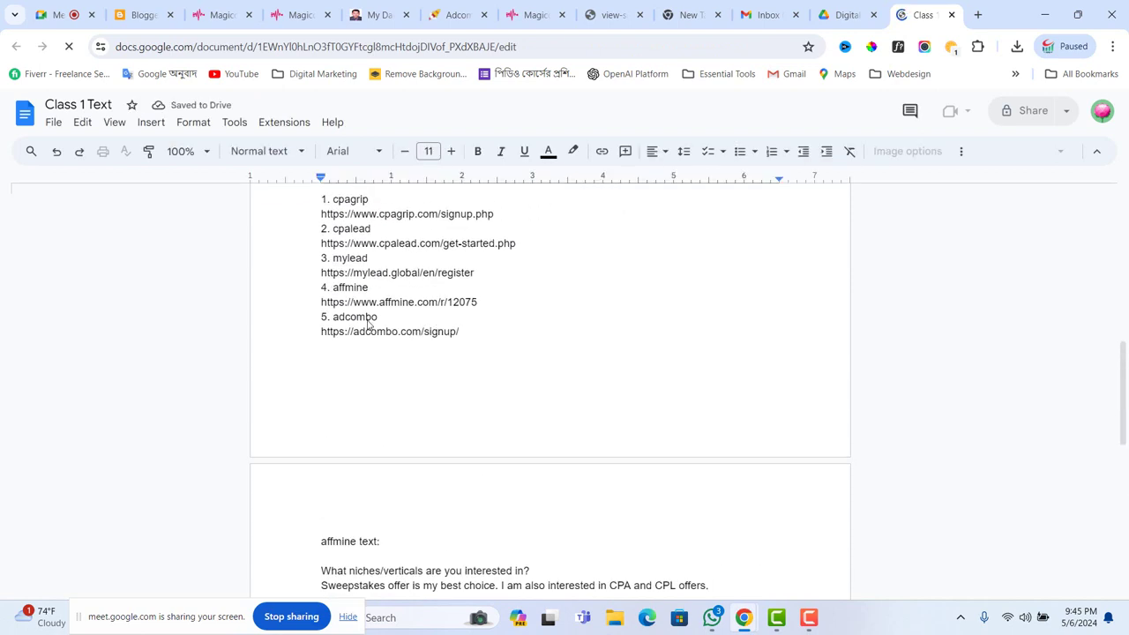
drag(469, 341, 319, 337)
key(ctrl+c)
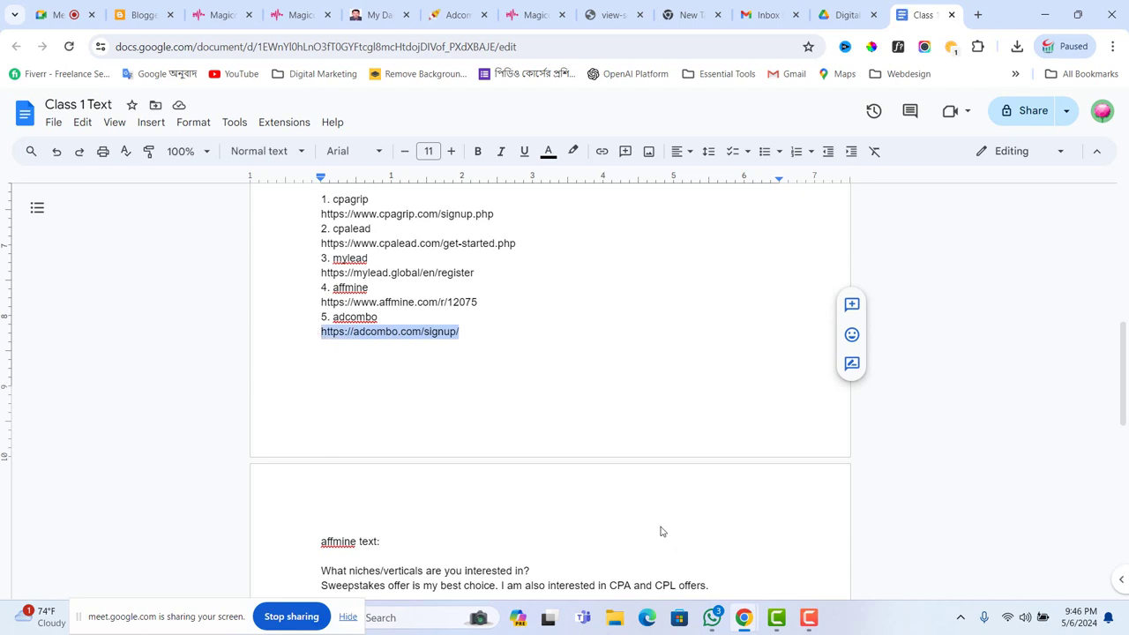
mouse_move(744, 617)
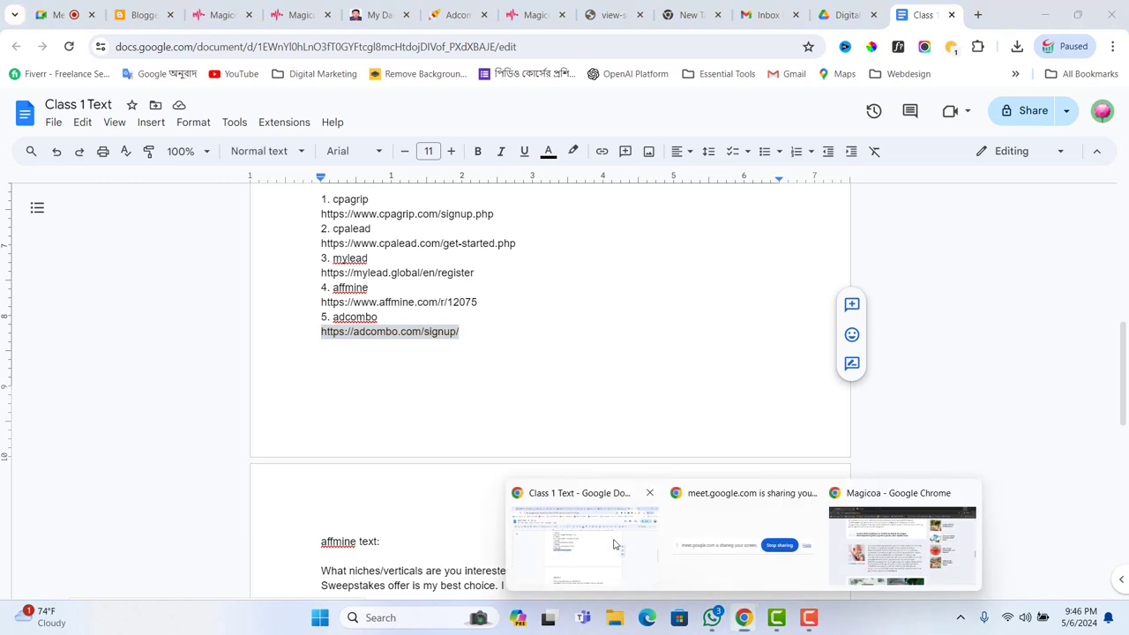
click(65, 16)
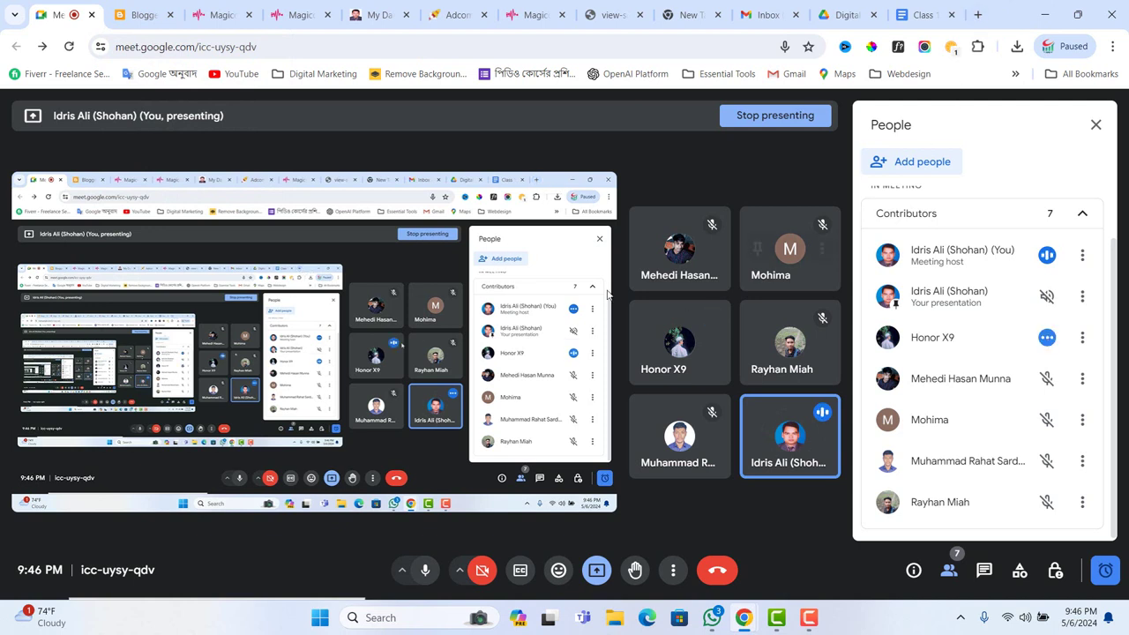
click(978, 14)
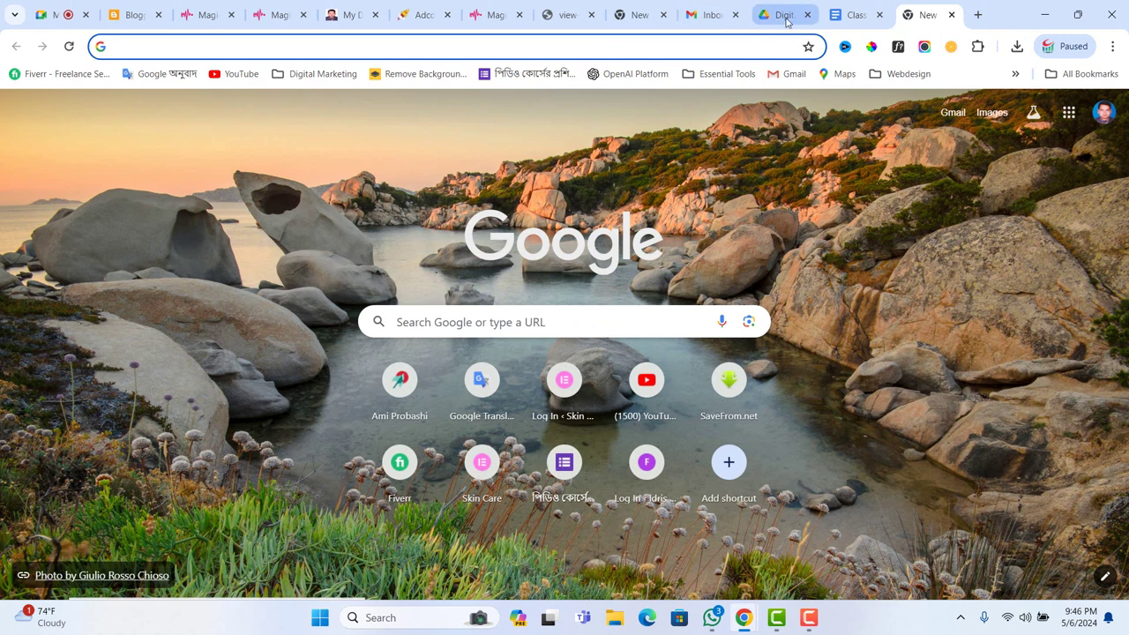
click(853, 15)
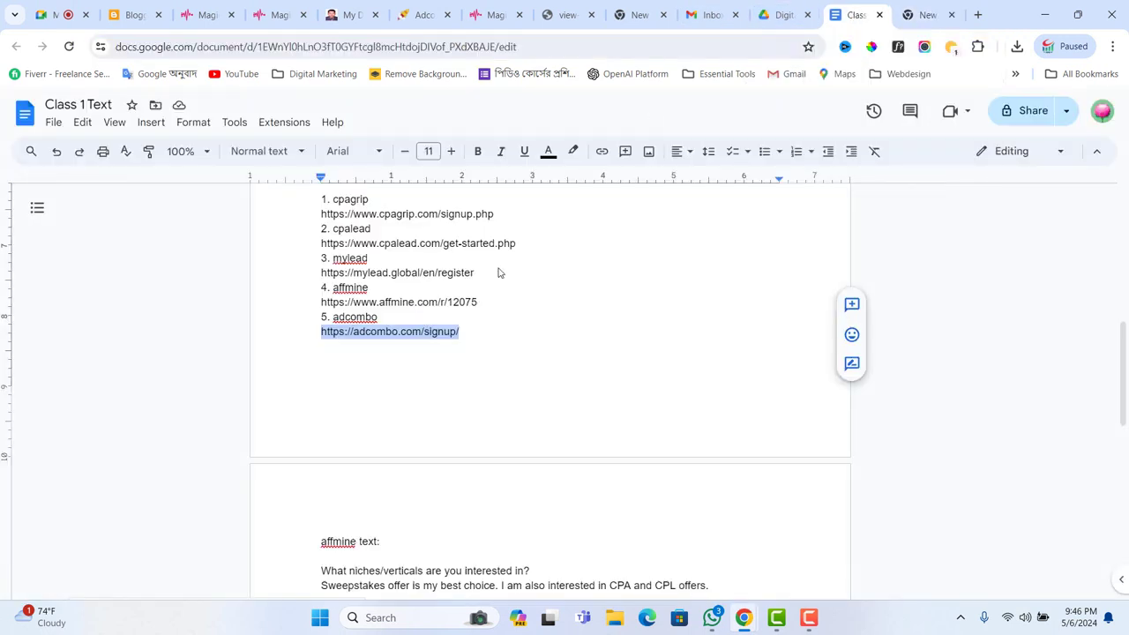
click(926, 10)
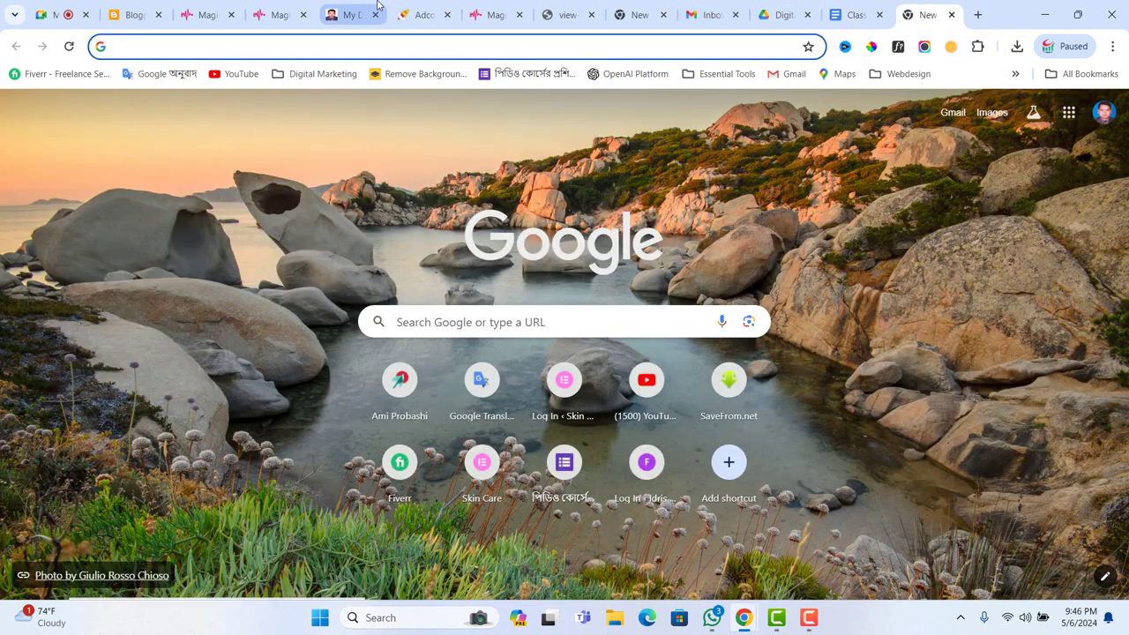
key(ctrl+v)
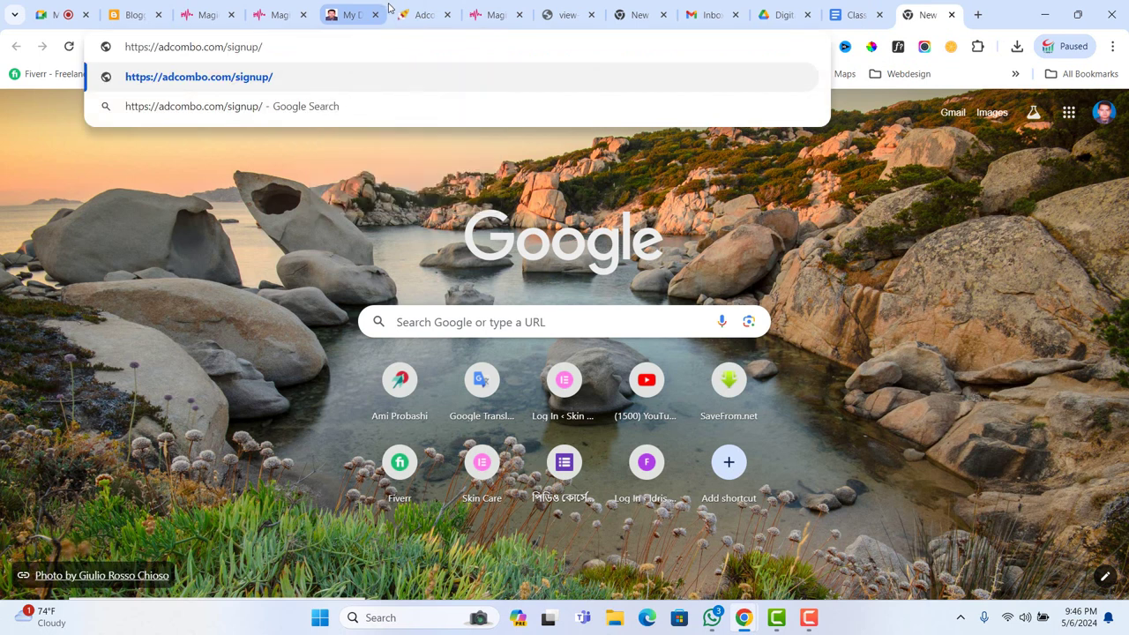
key(Return)
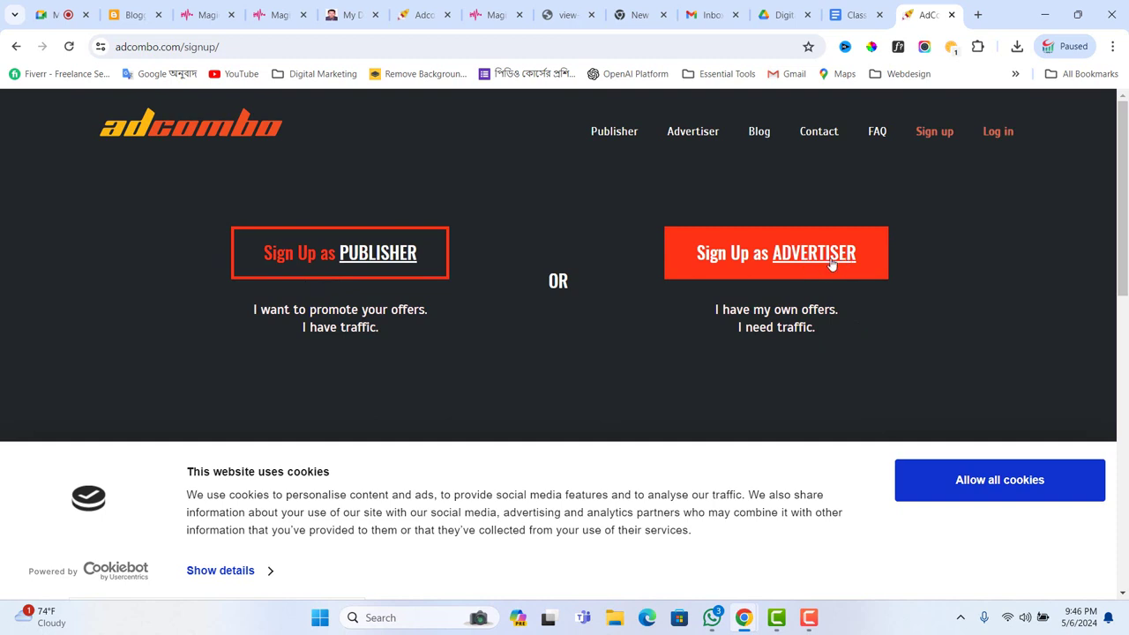
Step: Look over AdCombo's sign-up options and activation steps, and open the publisher sign-up form
scroll(457, 275, down, 3)
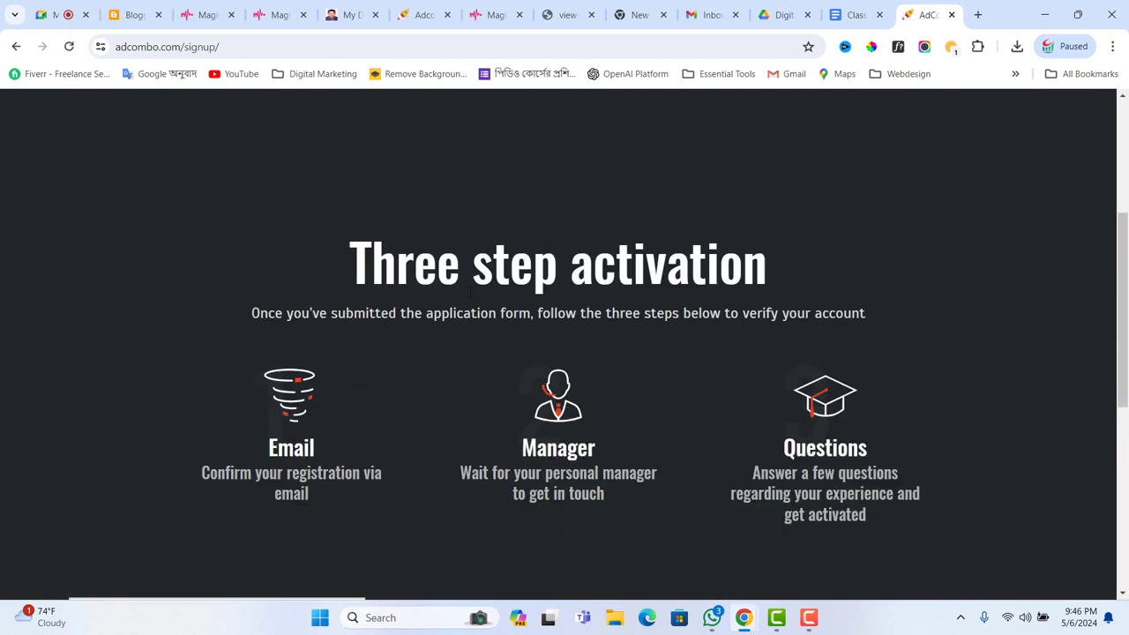
scroll(535, 302, up, 3)
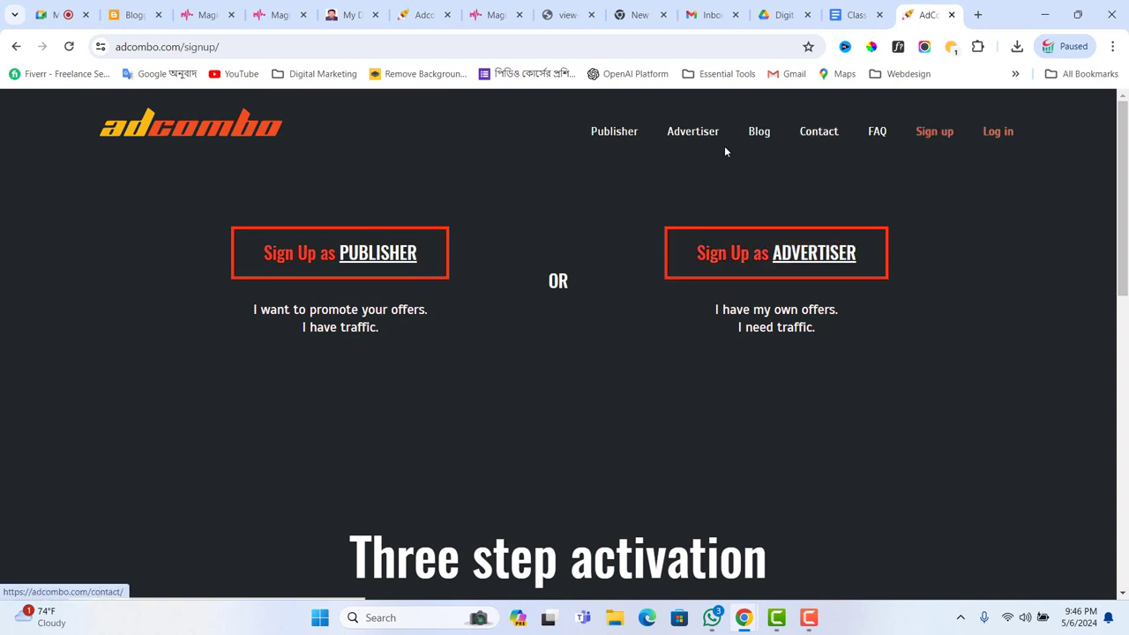
click(330, 258)
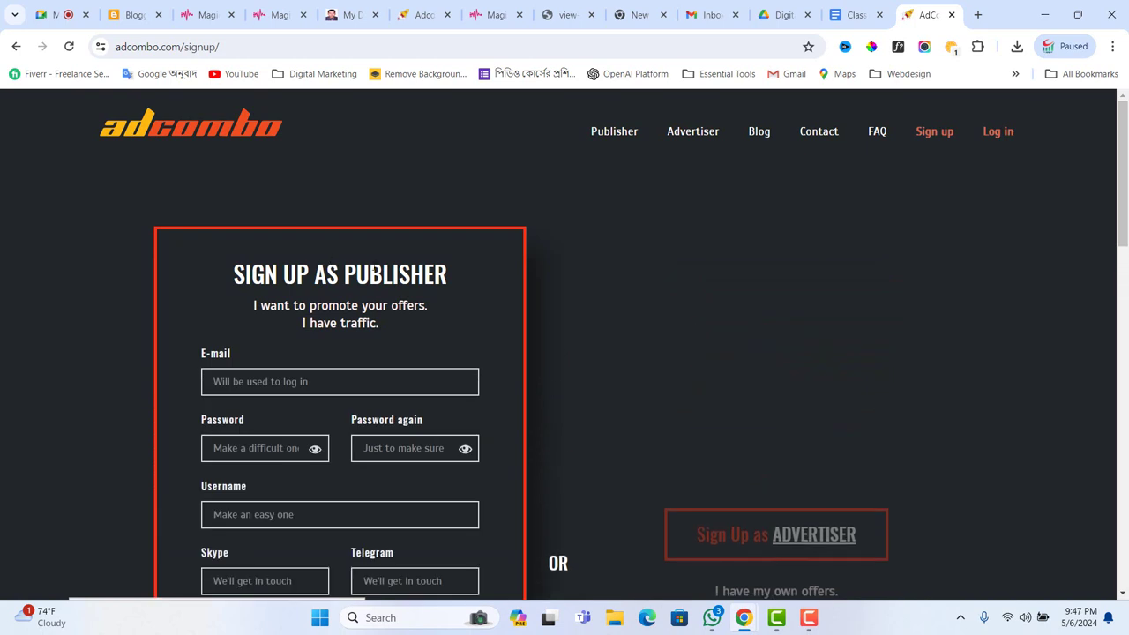
Step: Go through the publisher form's E-mail, Password, Username, Skype and Experience fields without filling them in
scroll(344, 265, down, 2)
click(303, 234)
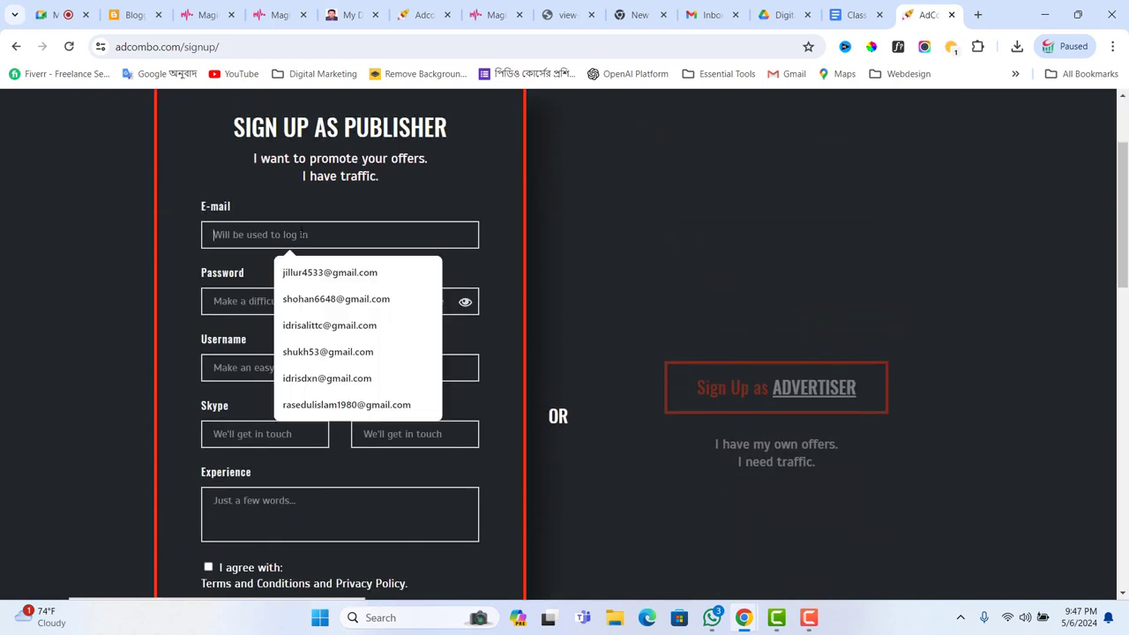
click(256, 301)
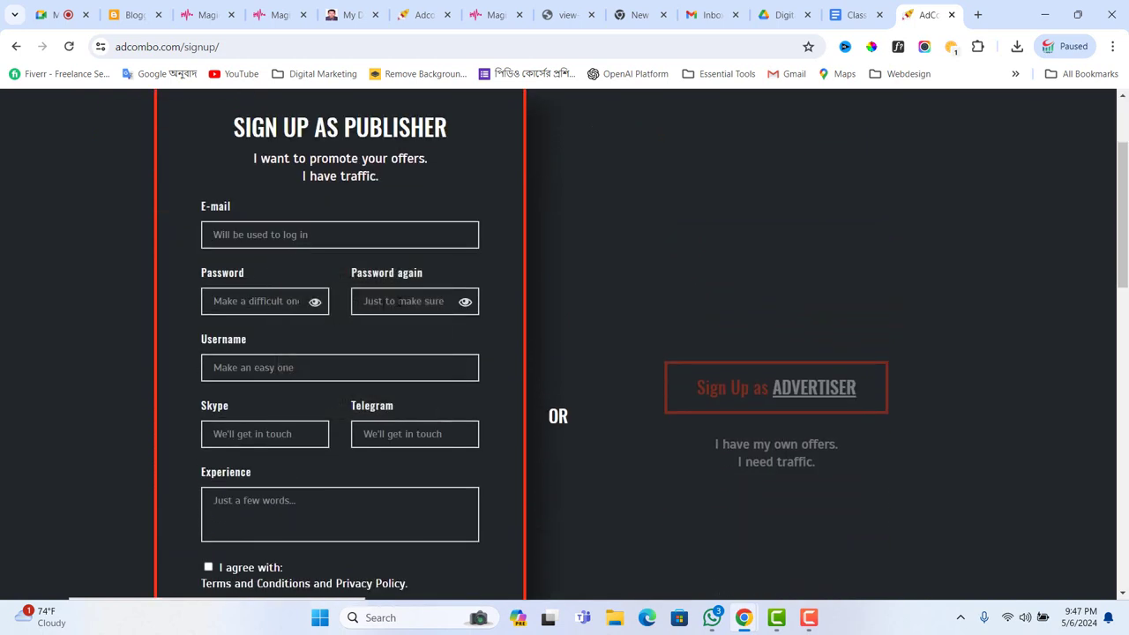
click(298, 367)
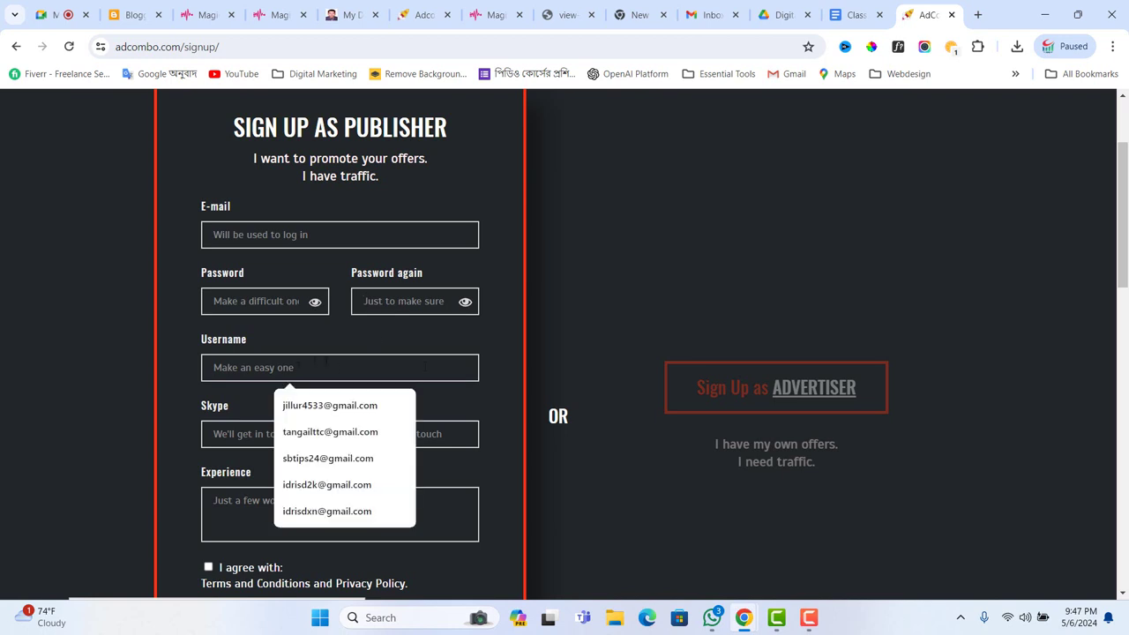
scroll(414, 353, down, 3)
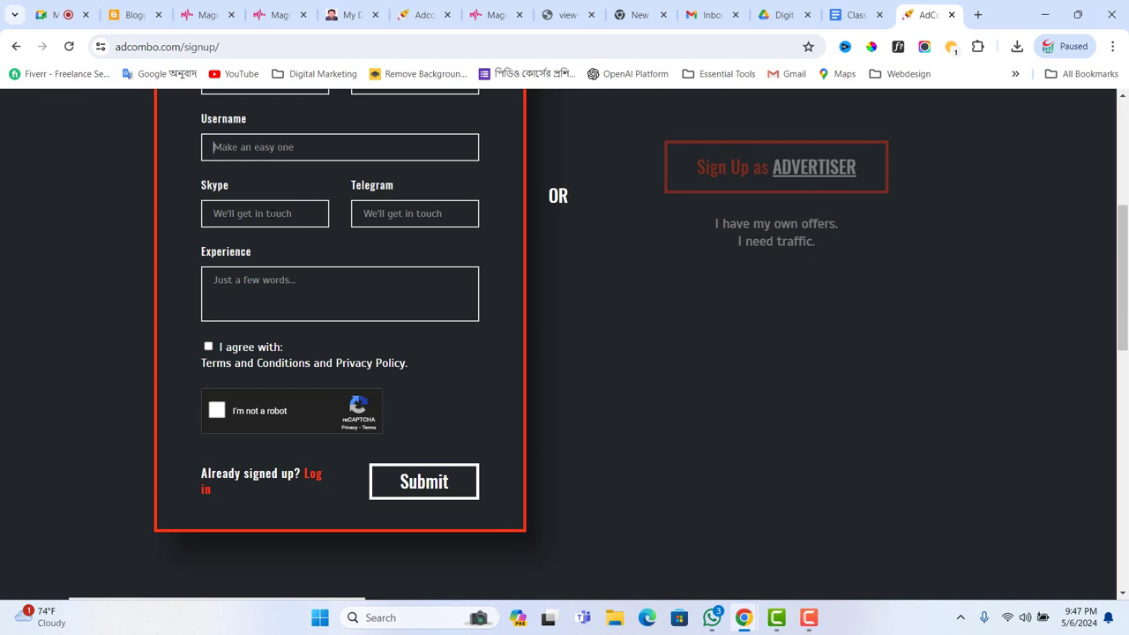
click(264, 214)
click(319, 302)
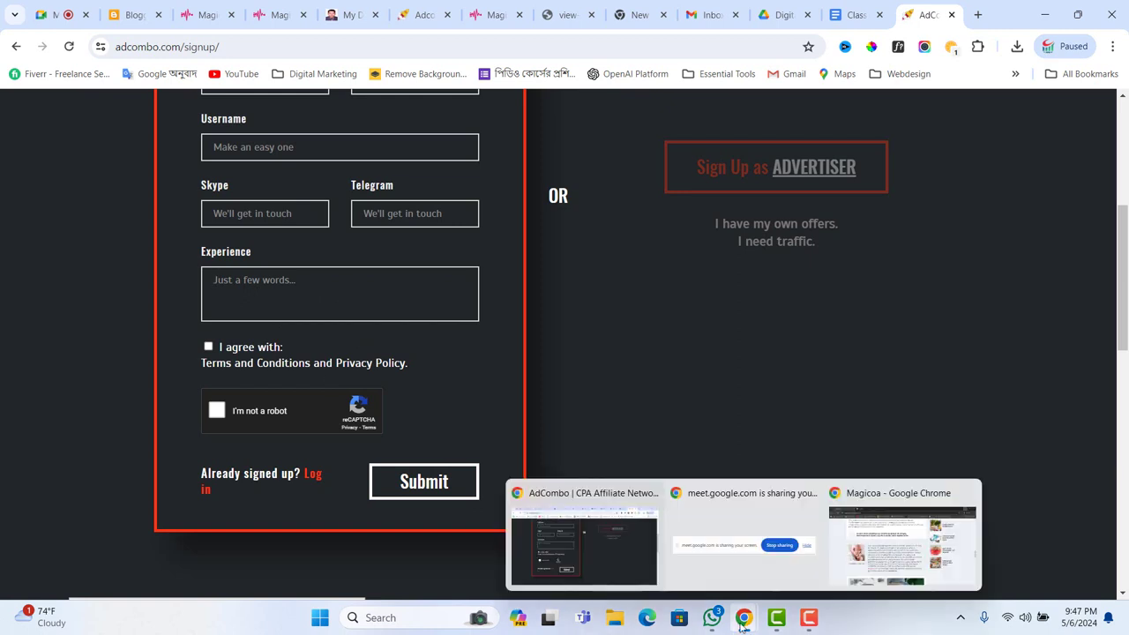
Step: Copy the "Adcombo Experience:" heading and its paragraph about CPA marketing experience from the Class 1 Text document
mouse_move(743, 618)
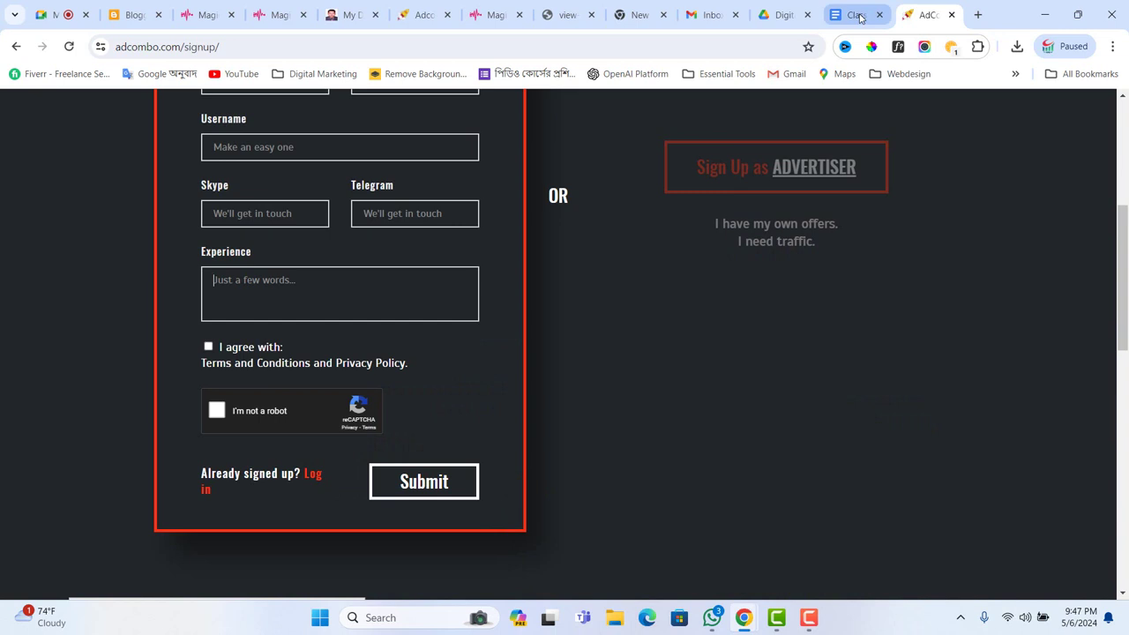
click(856, 14)
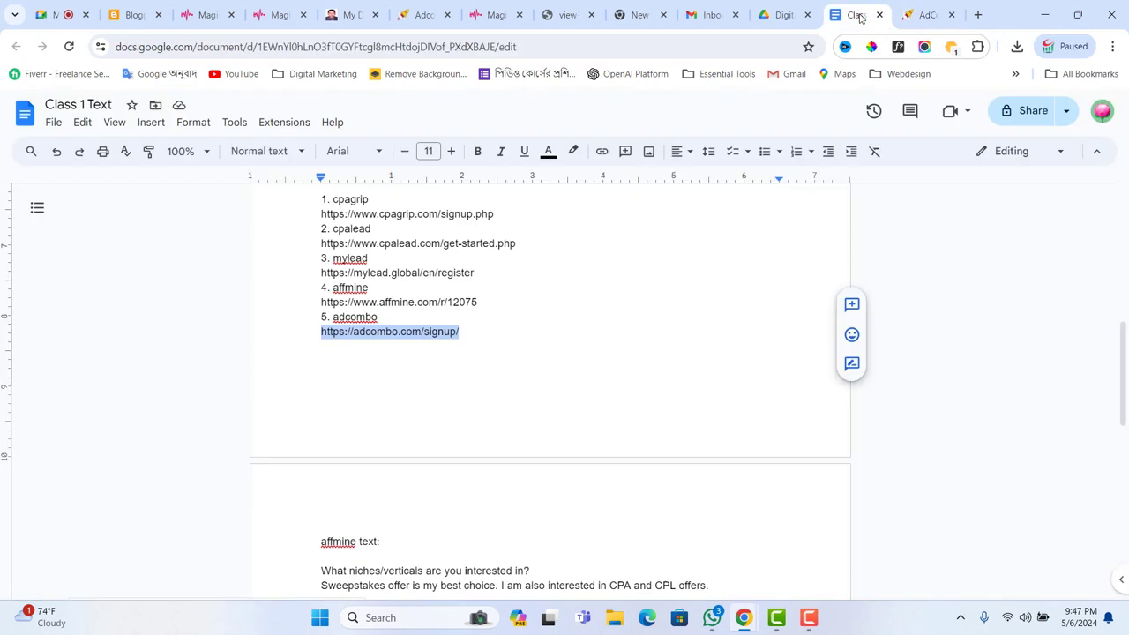
scroll(441, 436, down, 5)
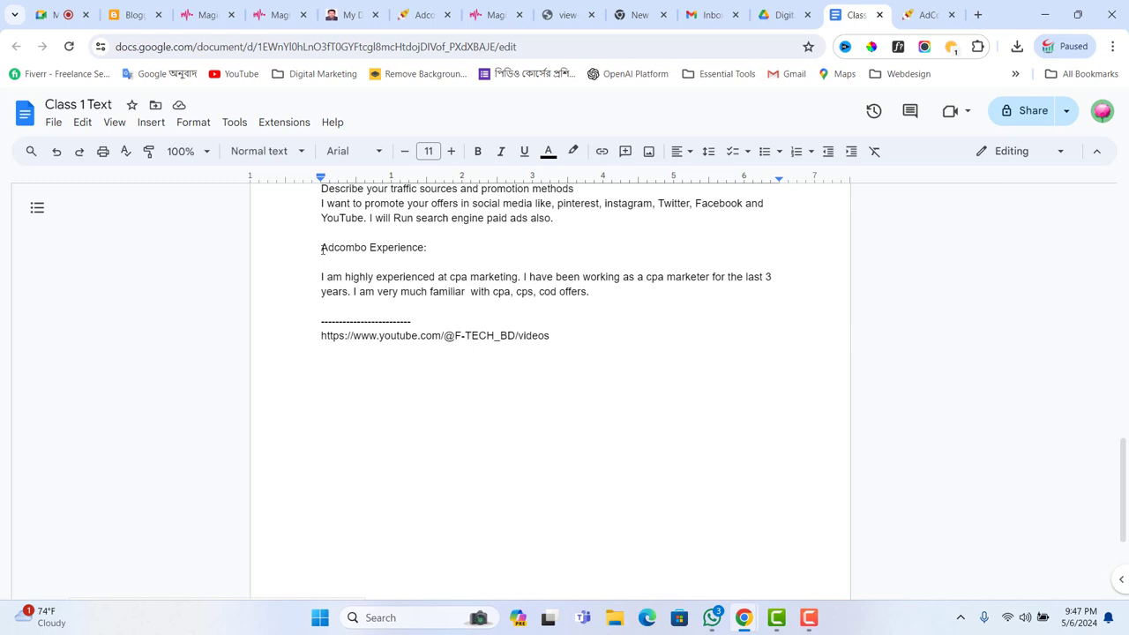
drag(321, 248, 603, 296)
key(ctrl+c)
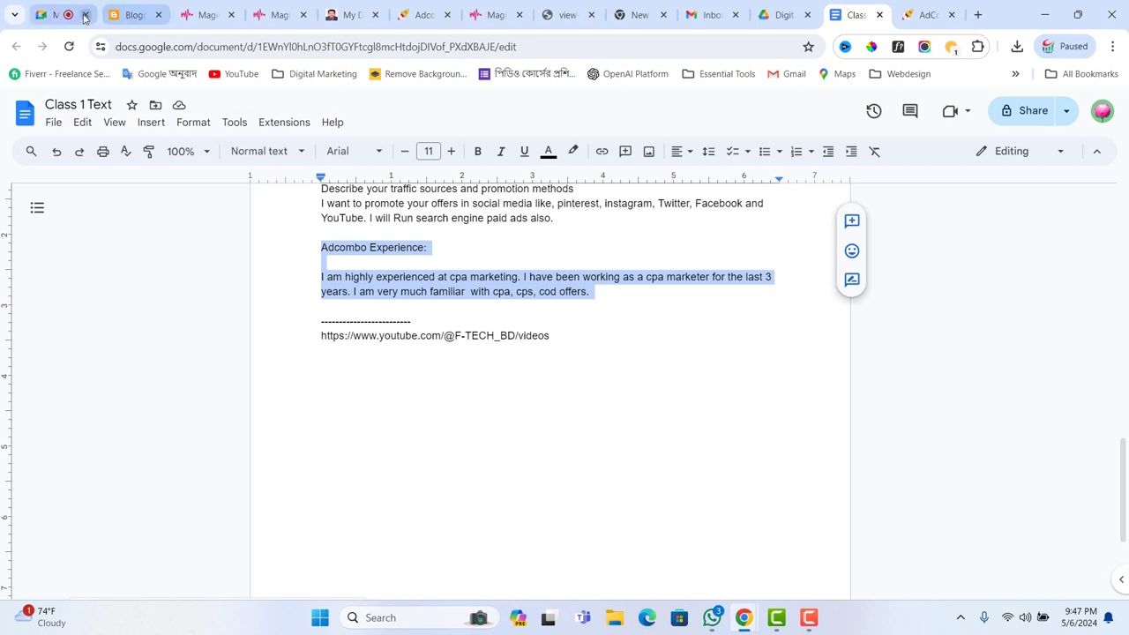
Step: Send the copied "Adcombo Experience" text as an in-call message in the Google Meet call
mouse_move(74, 17)
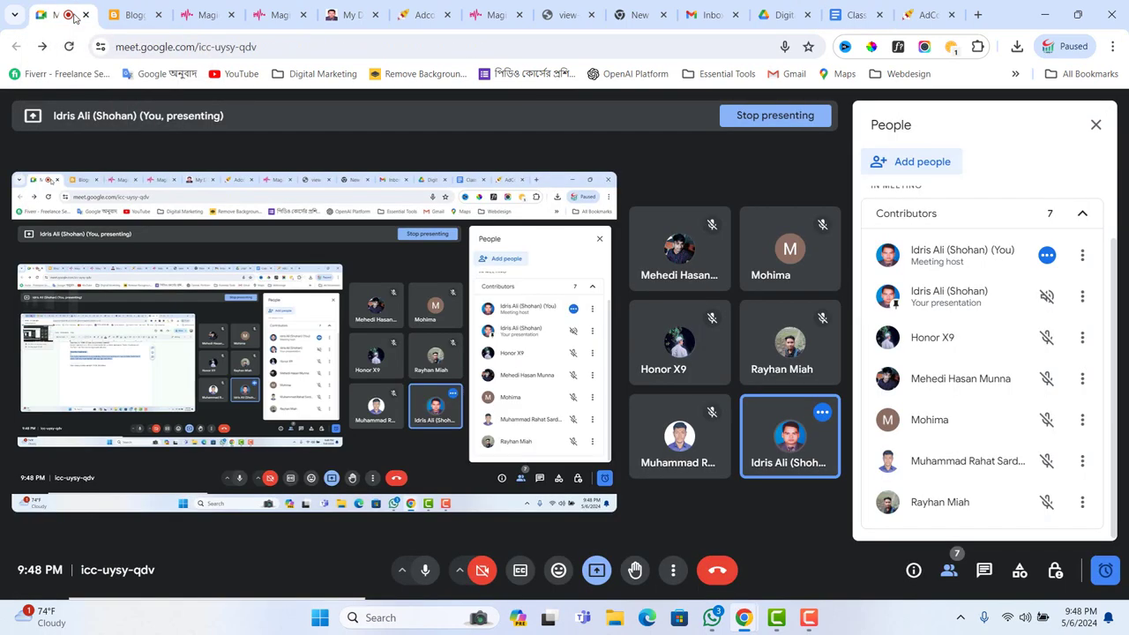
click(74, 17)
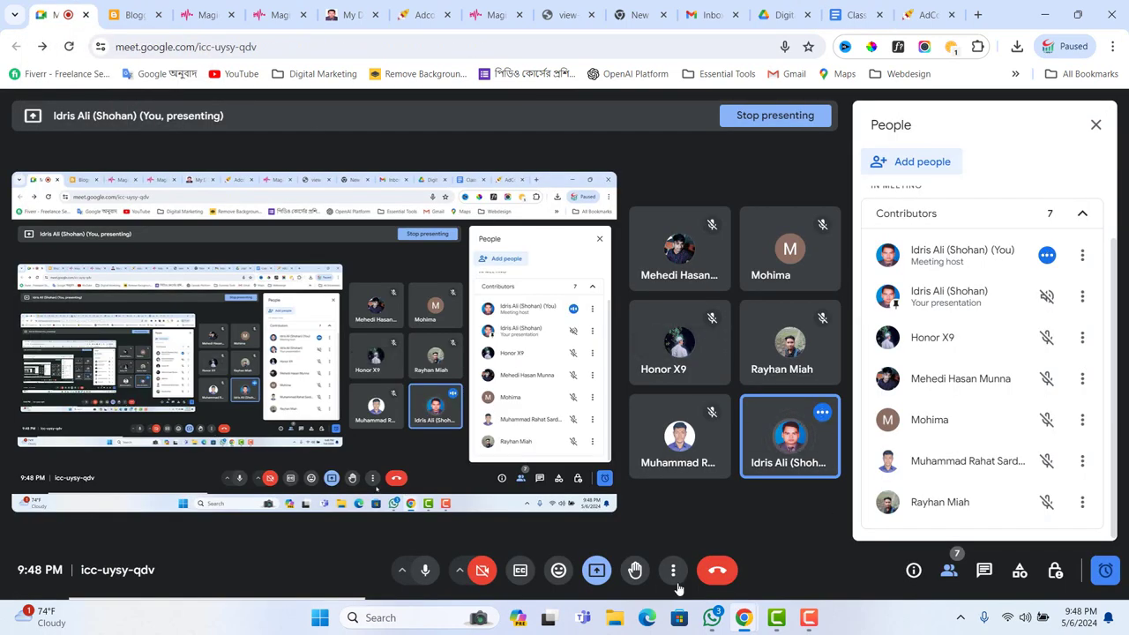
click(984, 572)
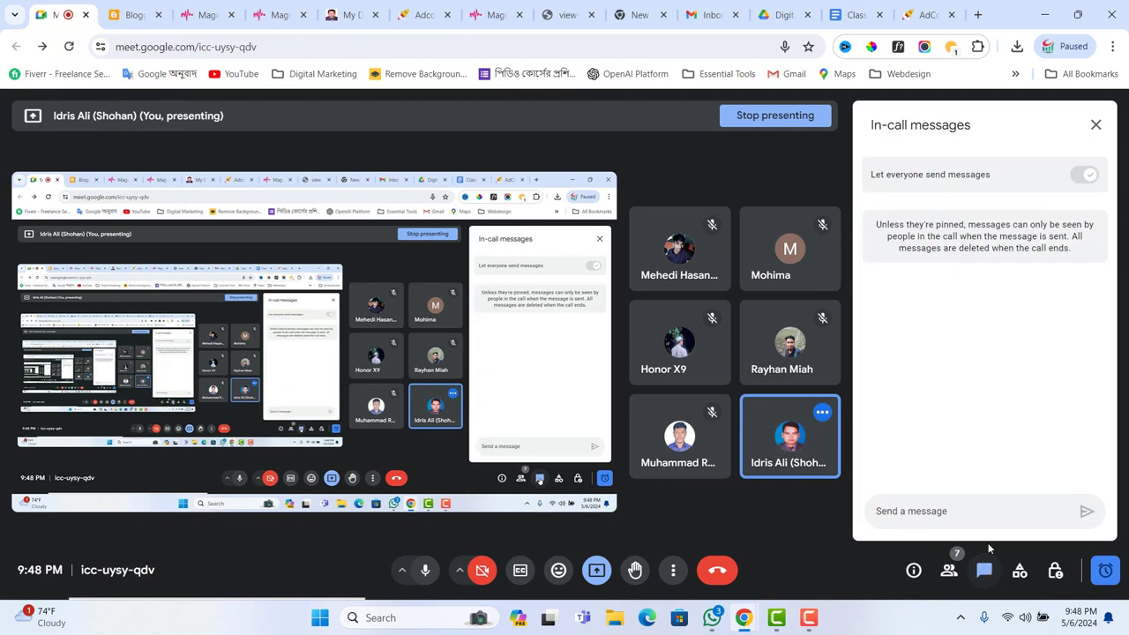
key(ctrl+v)
click(1085, 480)
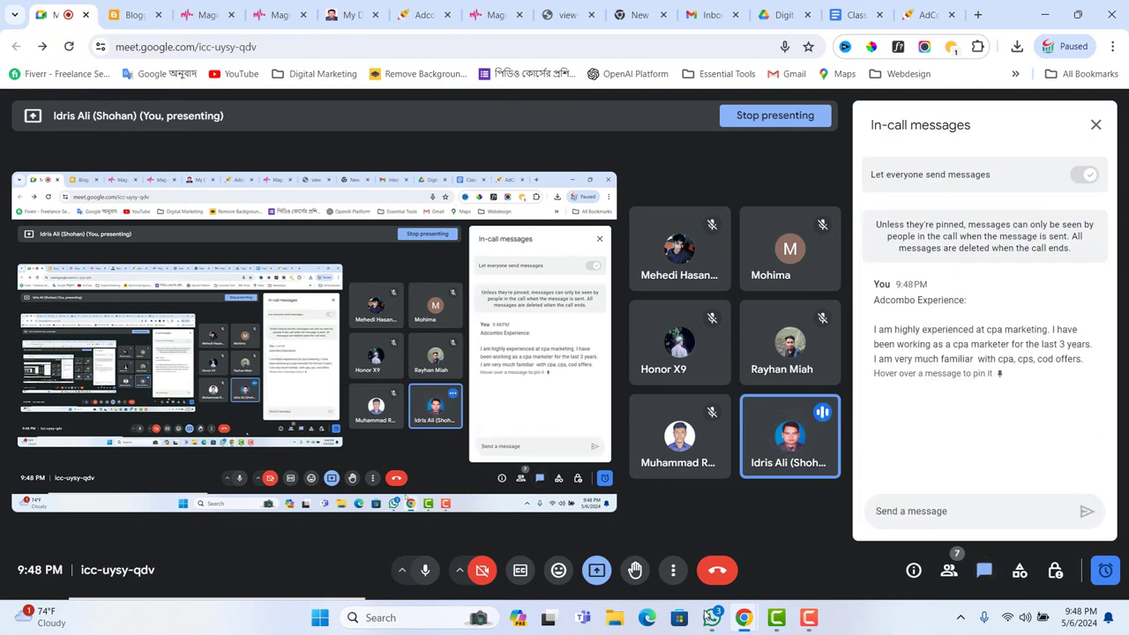
Step: Switch to WhatsApp and send the copied "Adcombo Experience" text to the Freelancing Ttc group
click(712, 618)
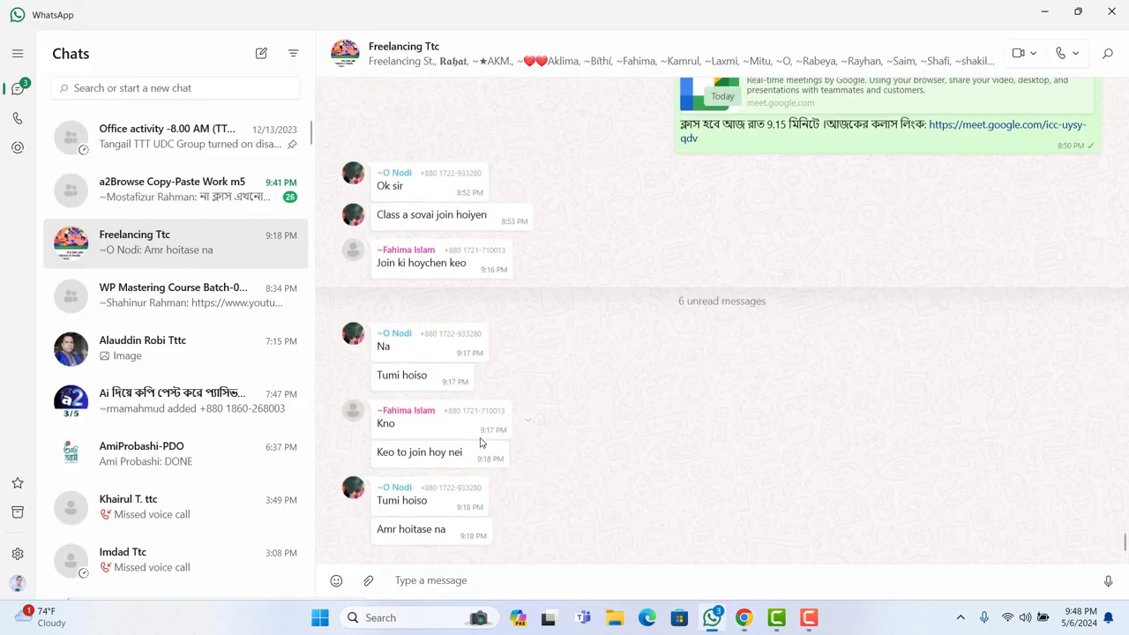
click(463, 578)
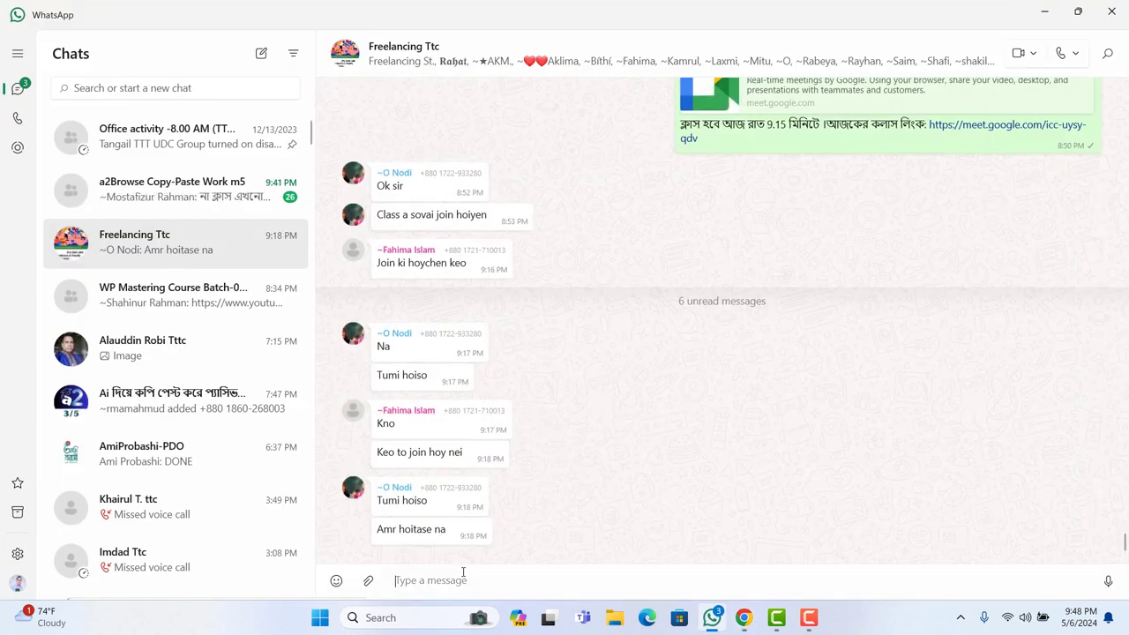
key(ctrl+v)
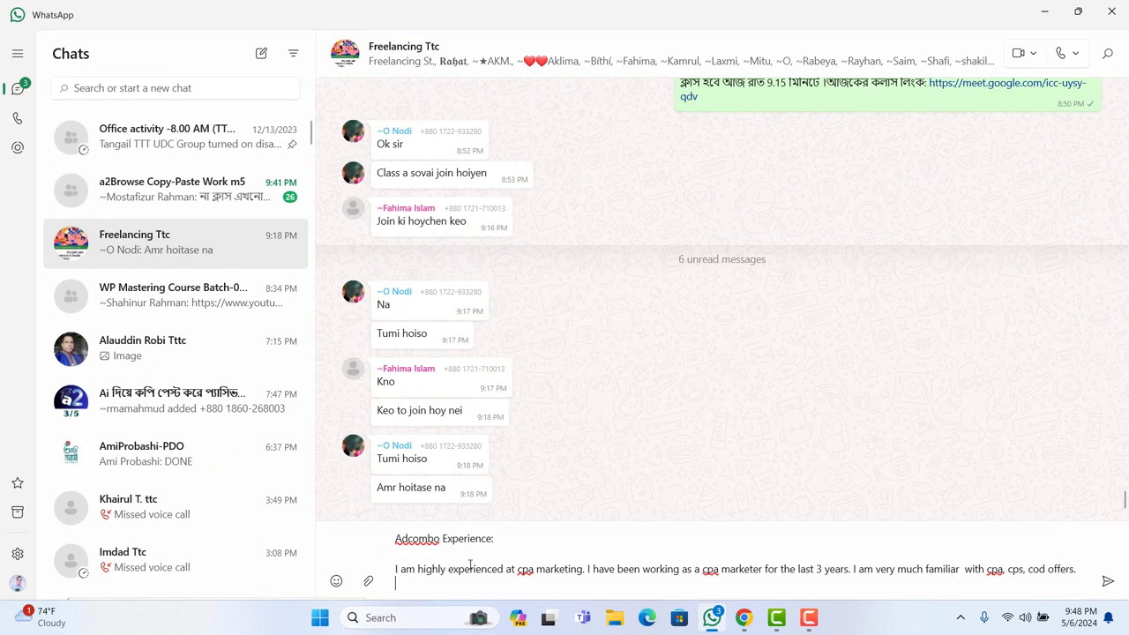
click(1108, 581)
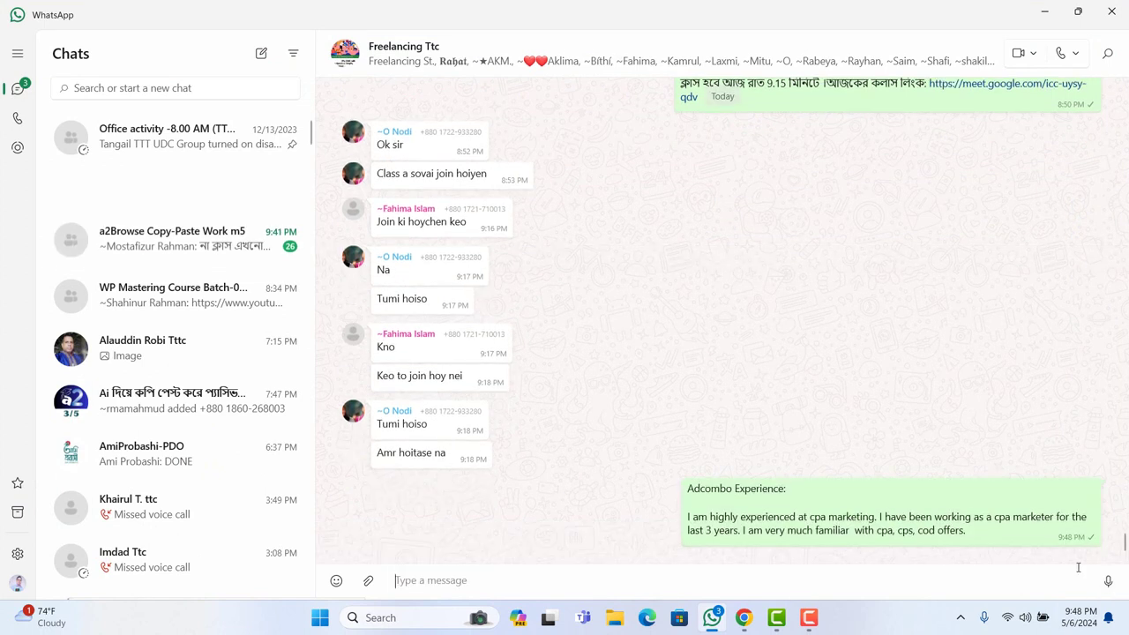
click(1044, 11)
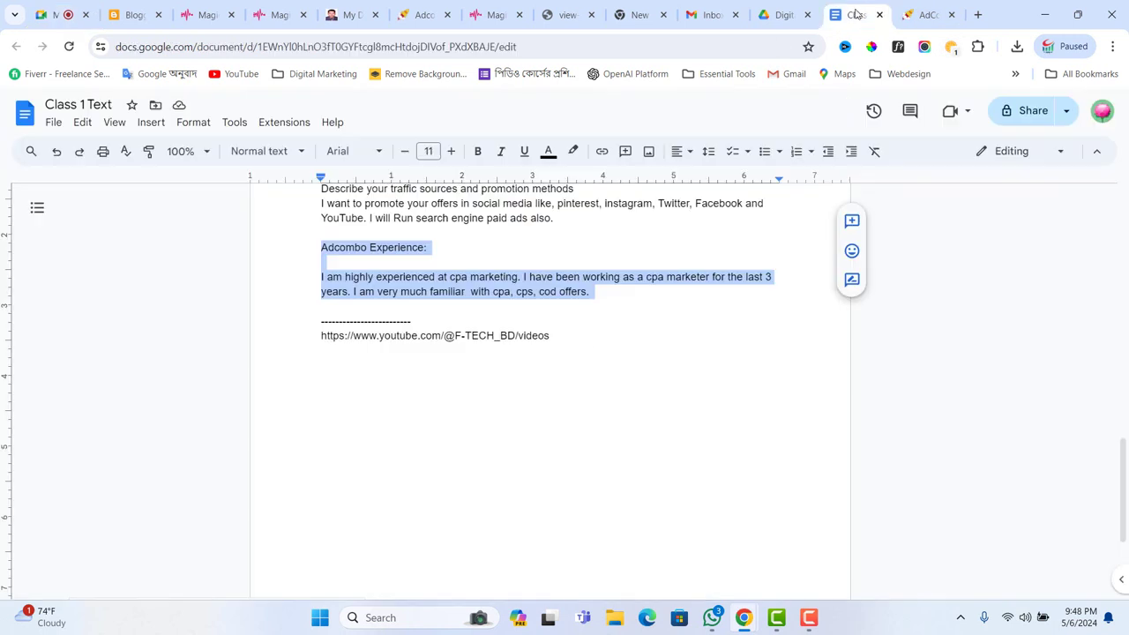
click(854, 15)
scroll(682, 253, up, 10)
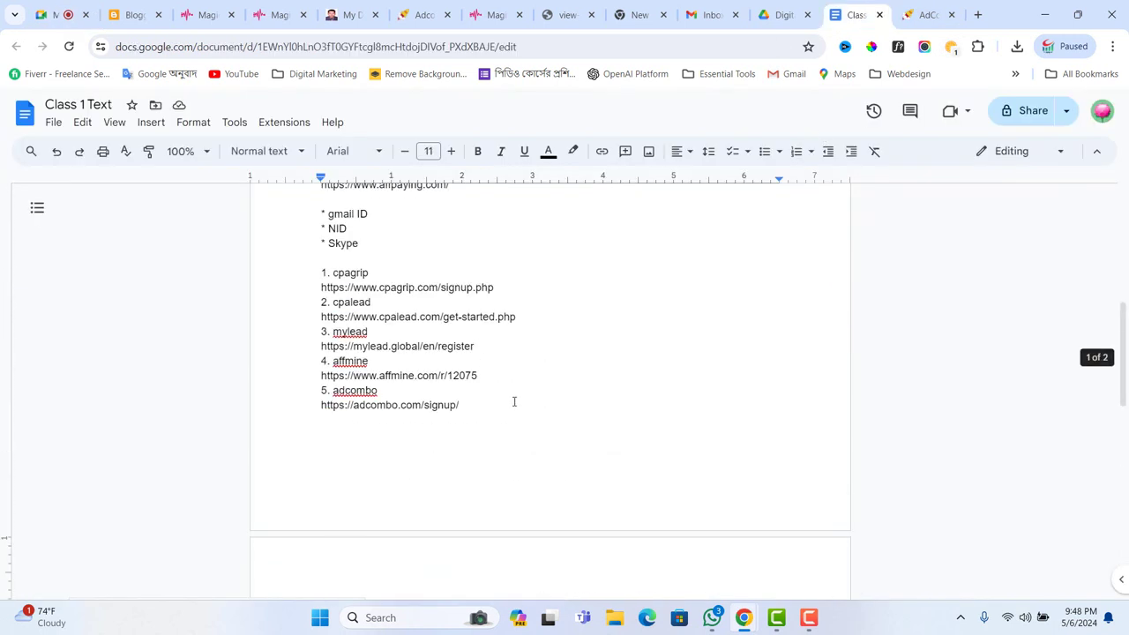
mouse_move(459, 405)
mouse_down()
mouse_move(334, 392)
mouse_move(351, 406)
mouse_move(433, 418)
mouse_move(464, 408)
mouse_up()
key(ctrl+c)
click(392, 428)
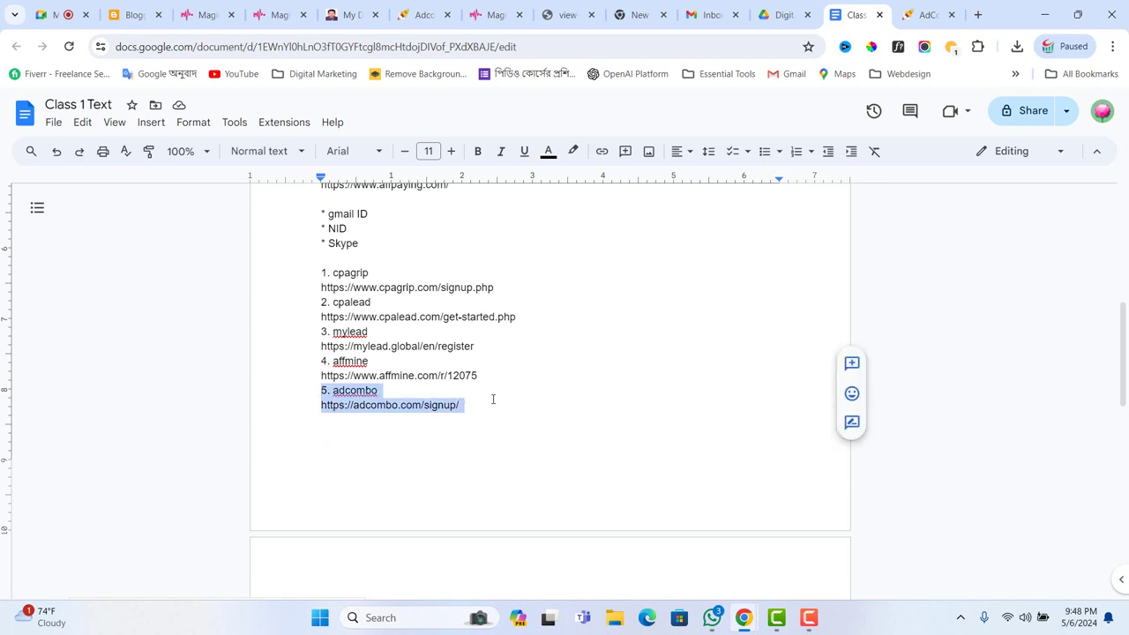
Step: Switch to WhatsApp and send the copied adcombo sign-up entry to the Freelancing Ttc group
click(712, 618)
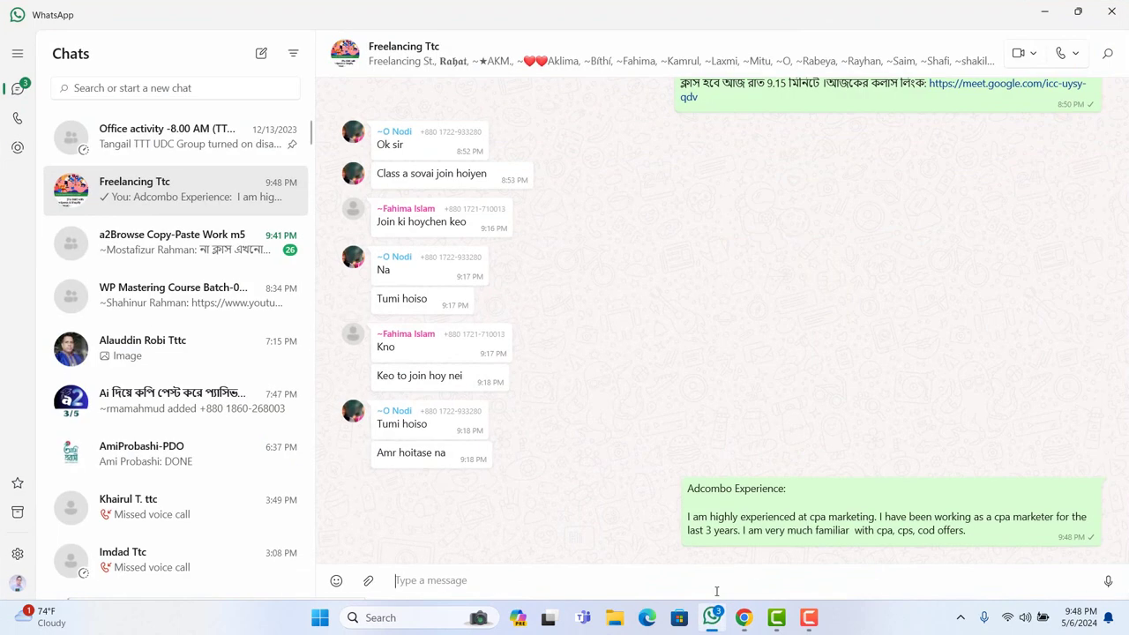
key(ctrl+v)
click(1104, 578)
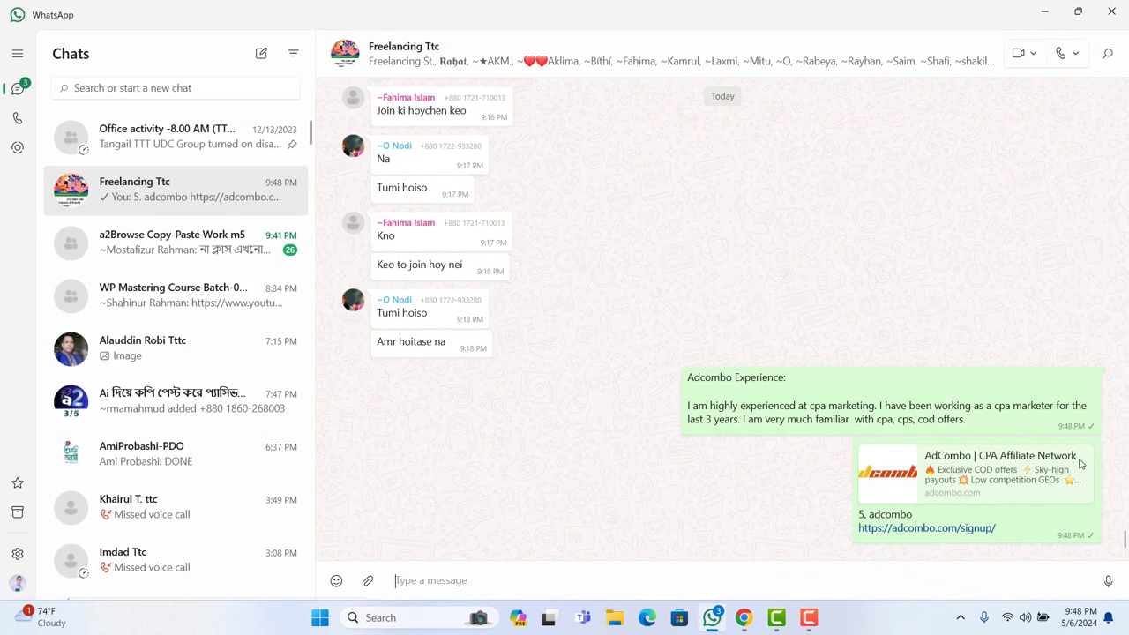
click(1050, 24)
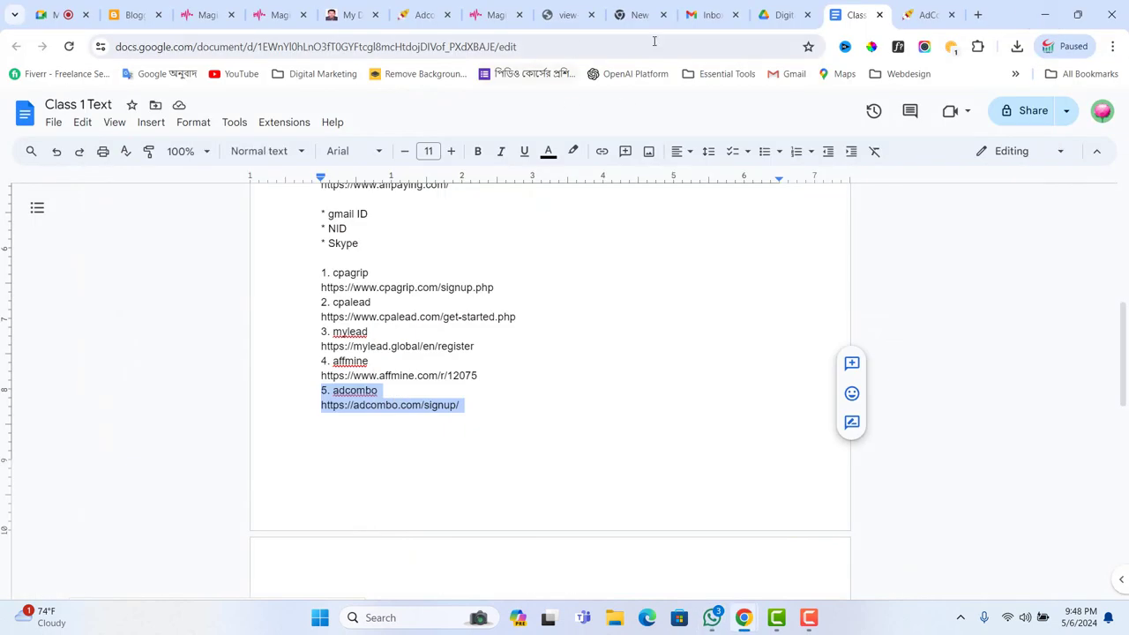
Step: Return to the AdCombo publisher sign-up page in Chrome, log in to the account from it and open the Offers list
click(926, 15)
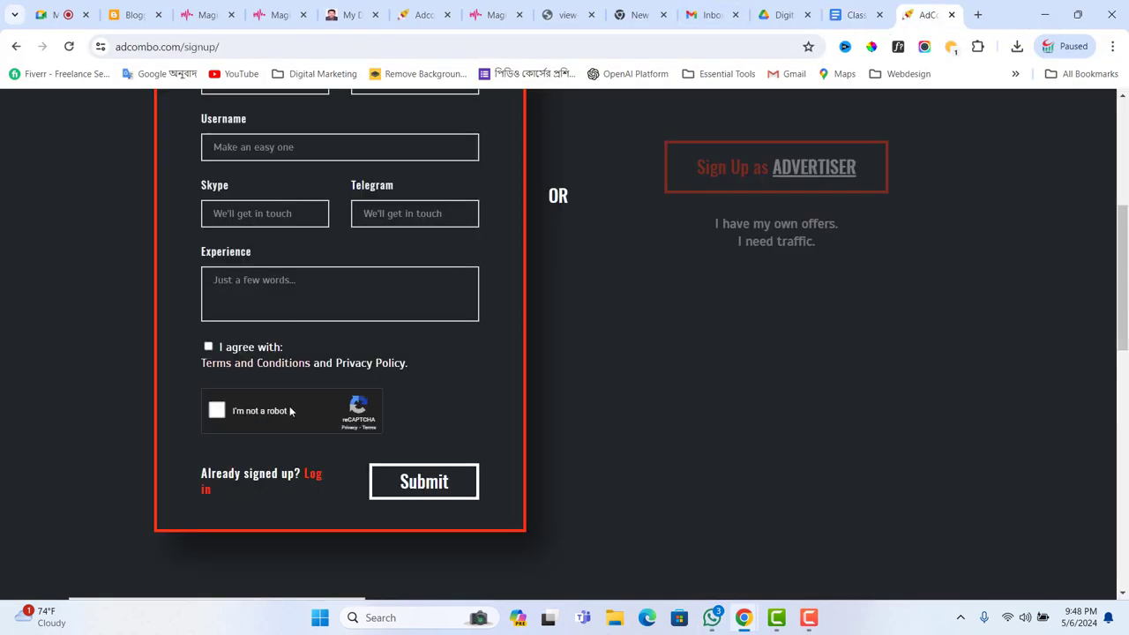
click(404, 481)
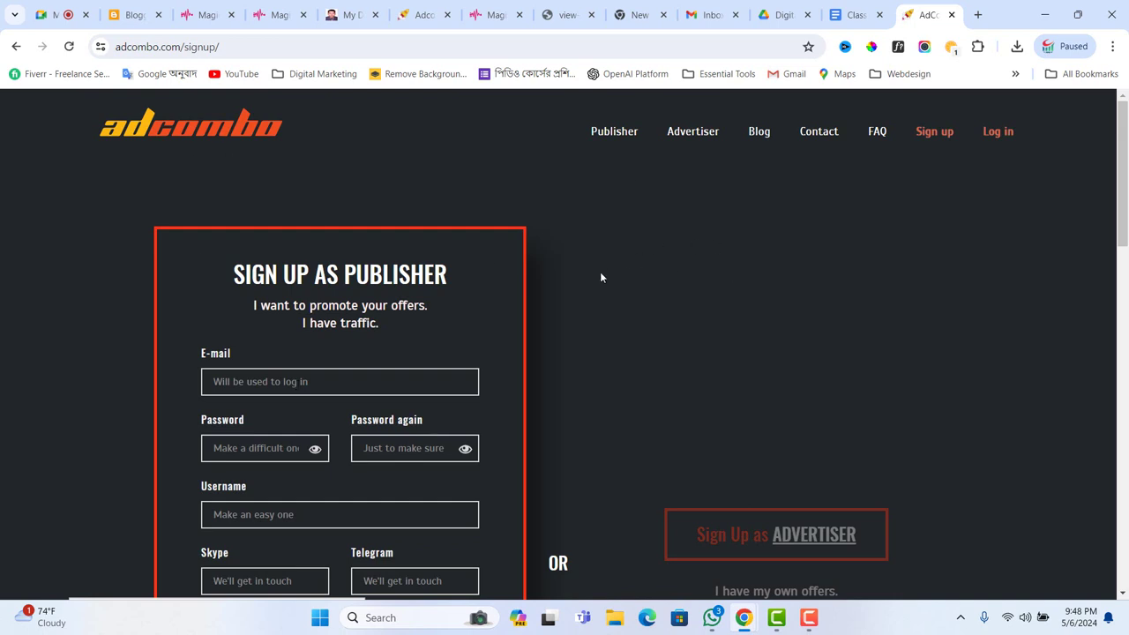
click(989, 141)
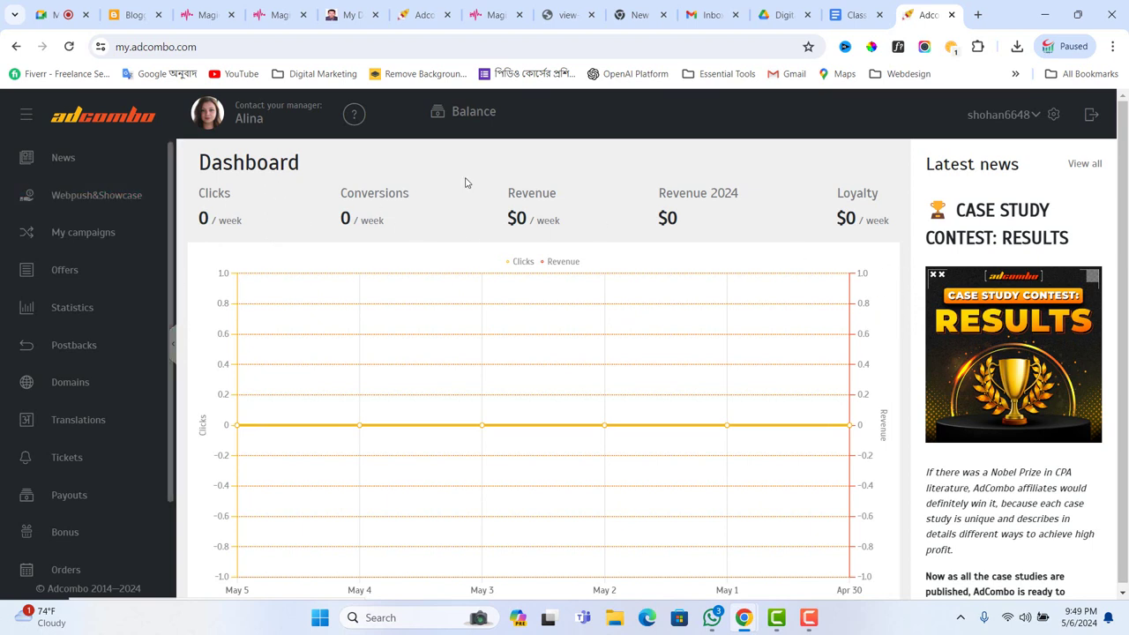
mouse_move(354, 113)
mouse_move(458, 116)
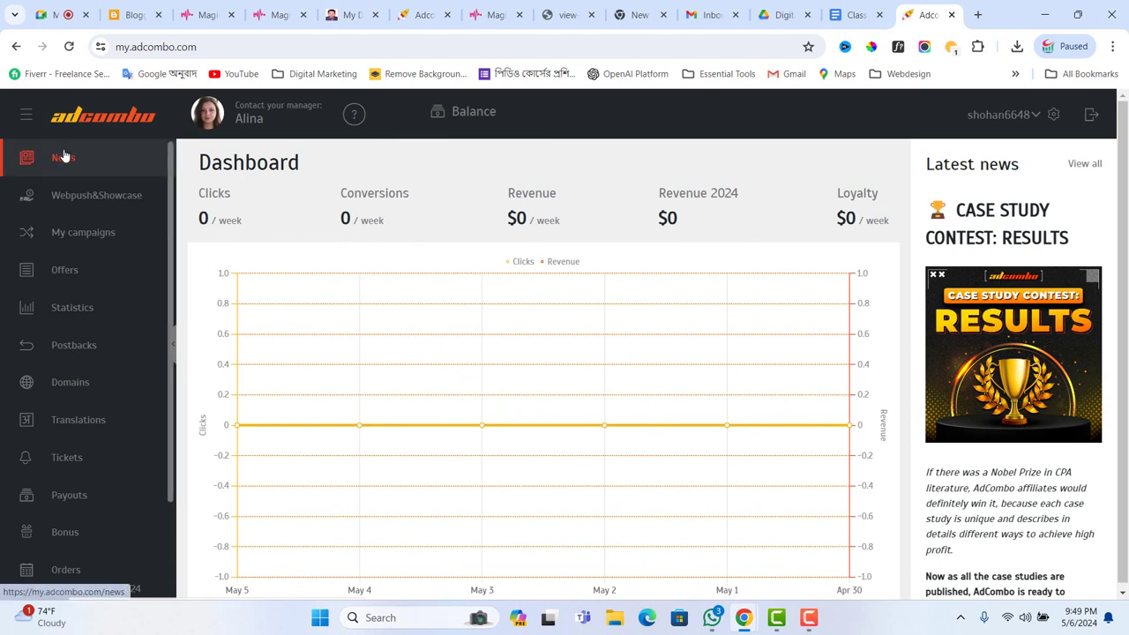
click(66, 274)
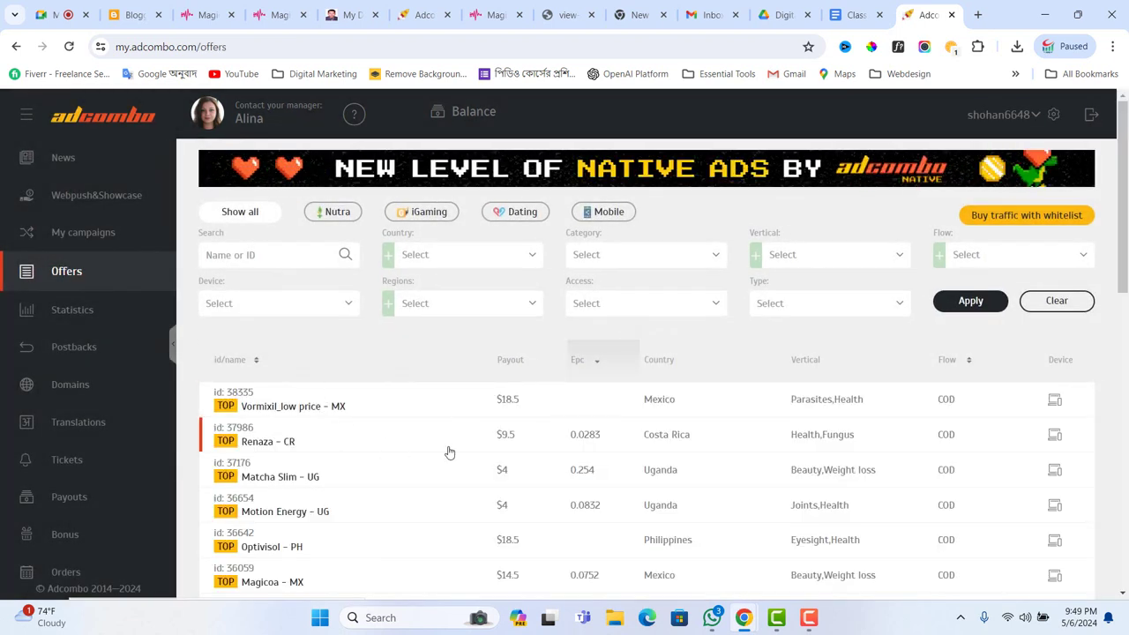
Step: Set the offer filters to the eCommerce category and the Beauty white products vertical
click(669, 256)
click(602, 325)
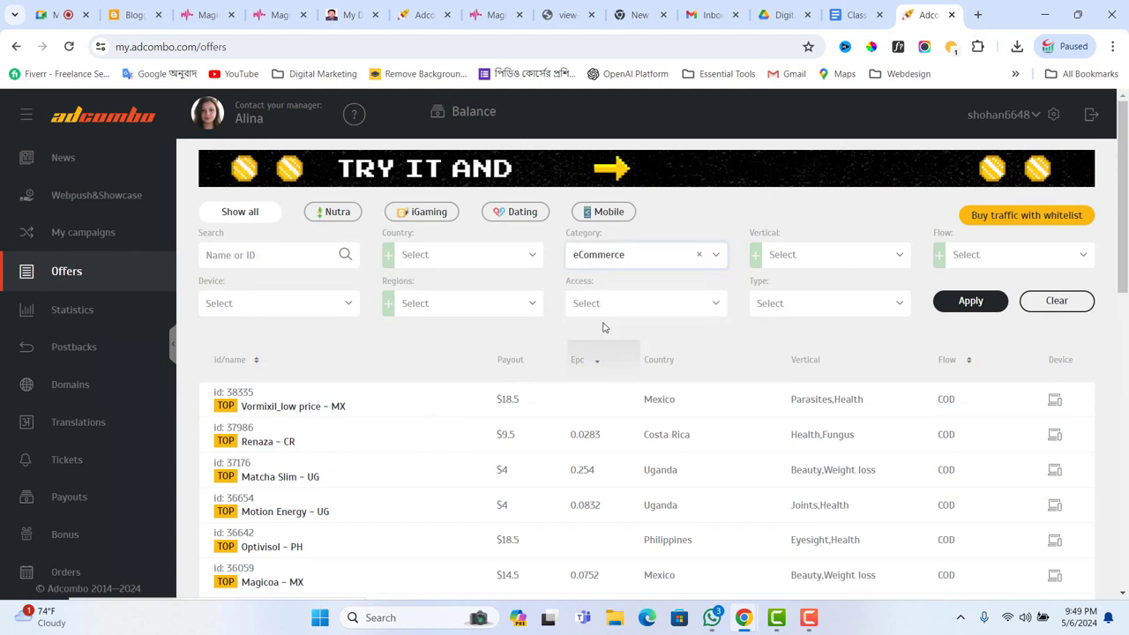
click(849, 255)
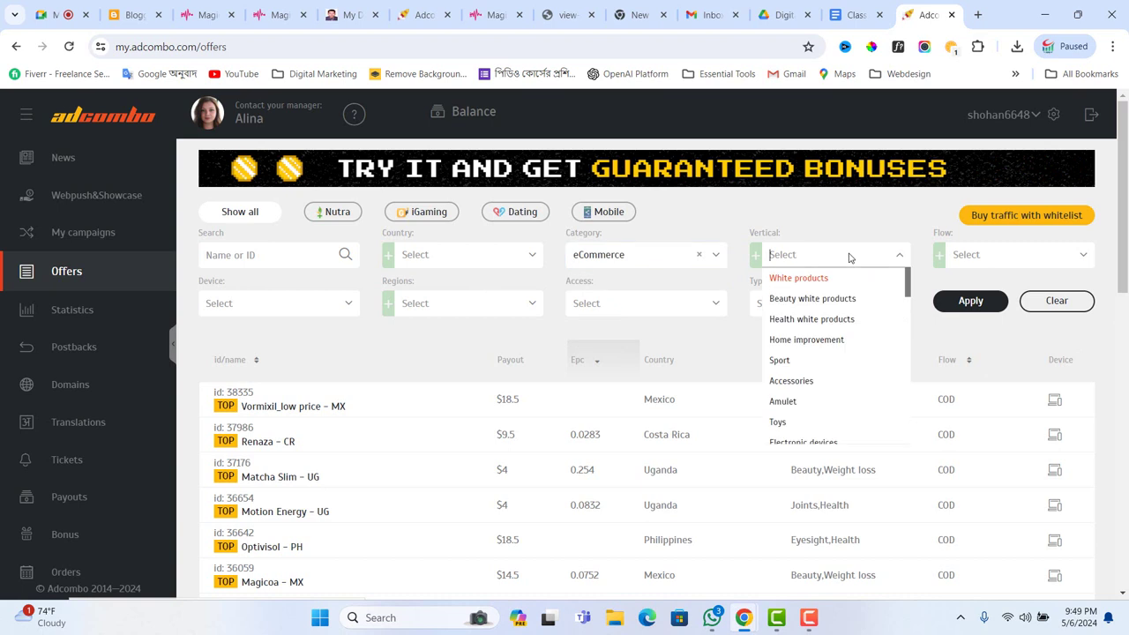
scroll(825, 335, down, 10)
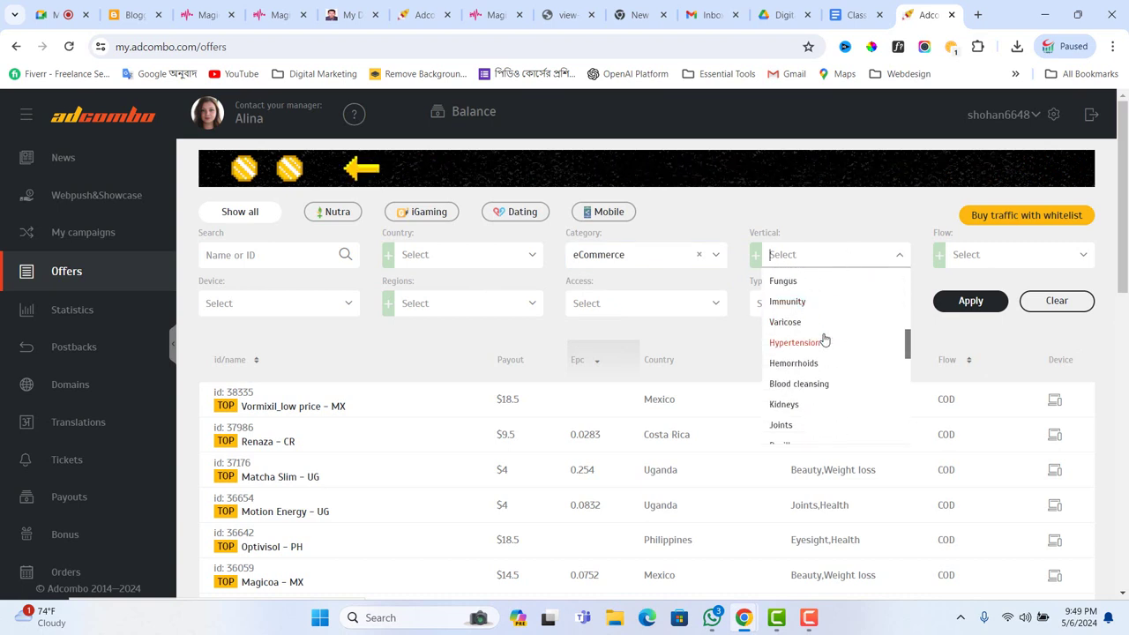
scroll(820, 344, down, 3)
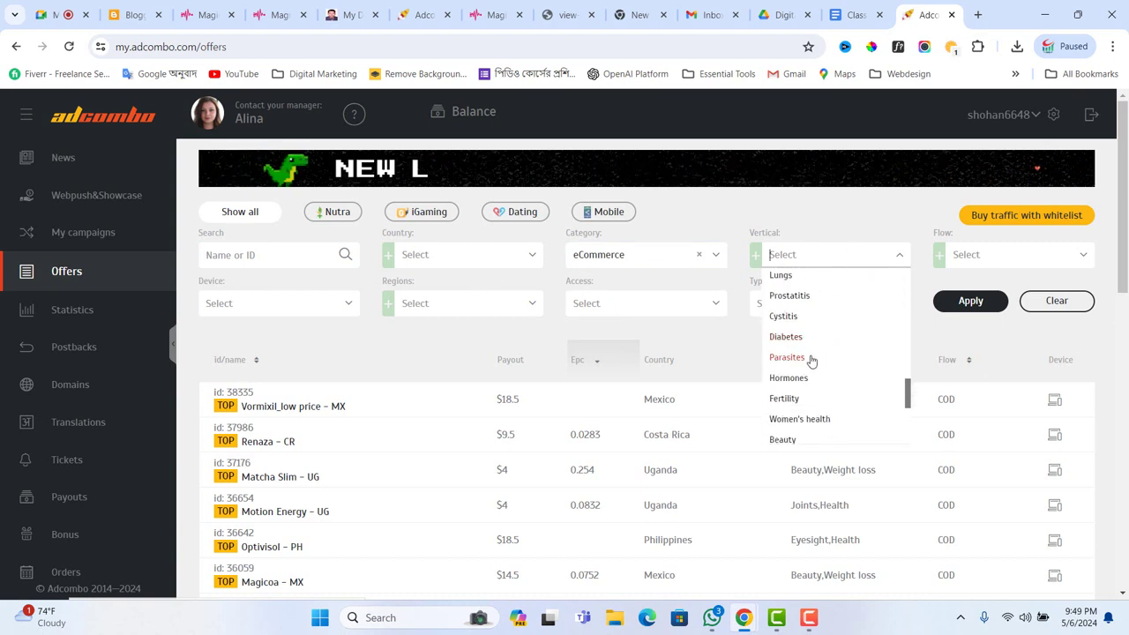
scroll(812, 353, up, 3)
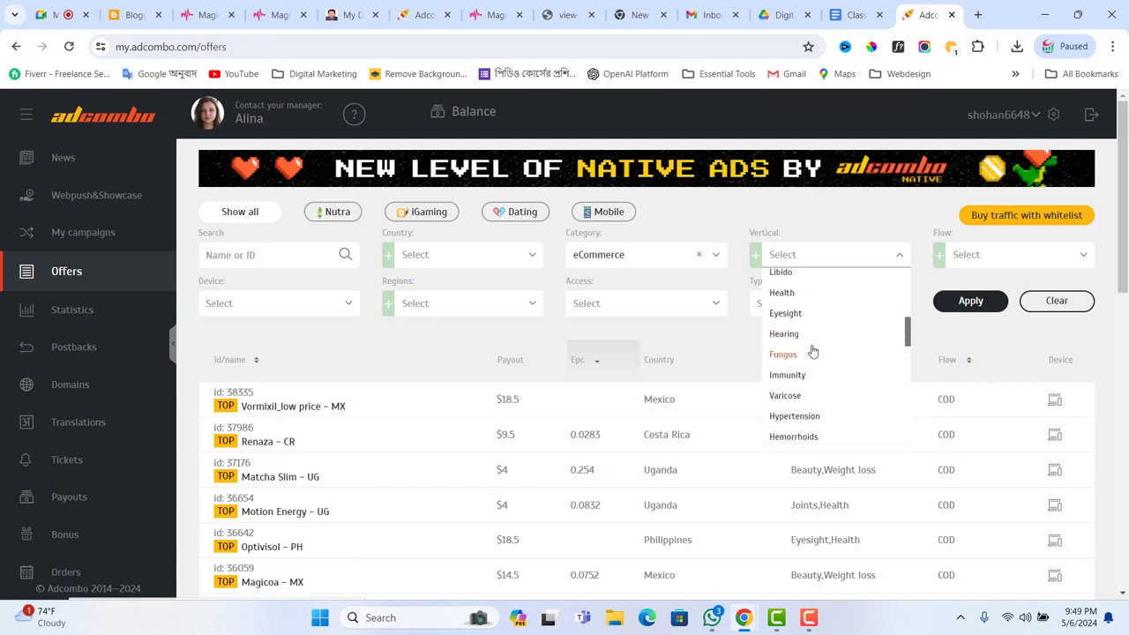
scroll(813, 351, up, 3)
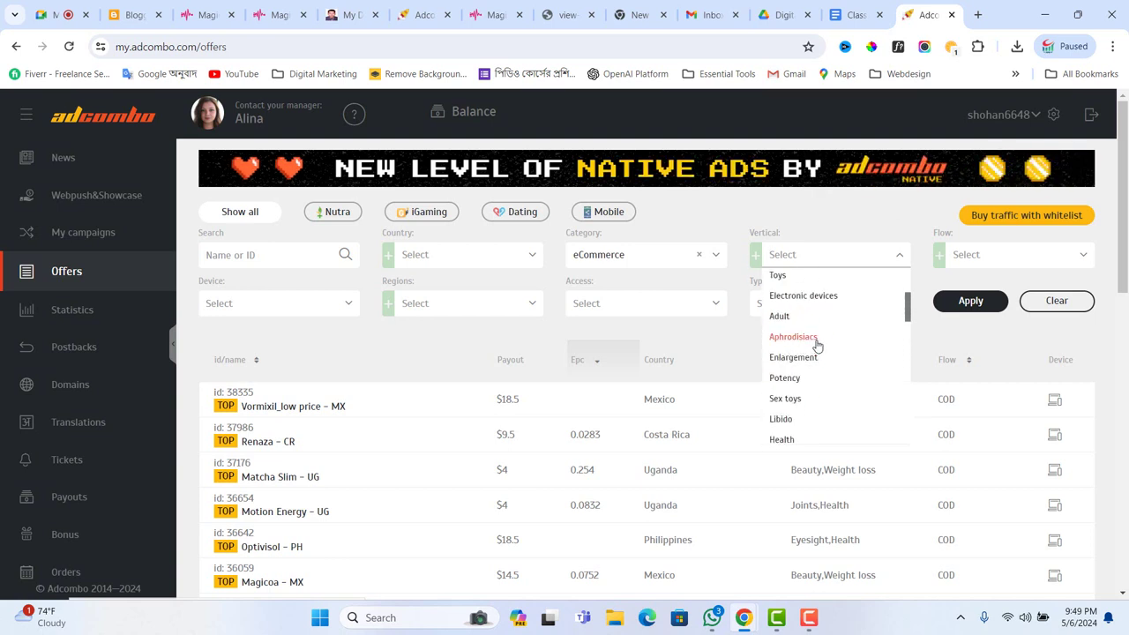
scroll(817, 346, up, 2)
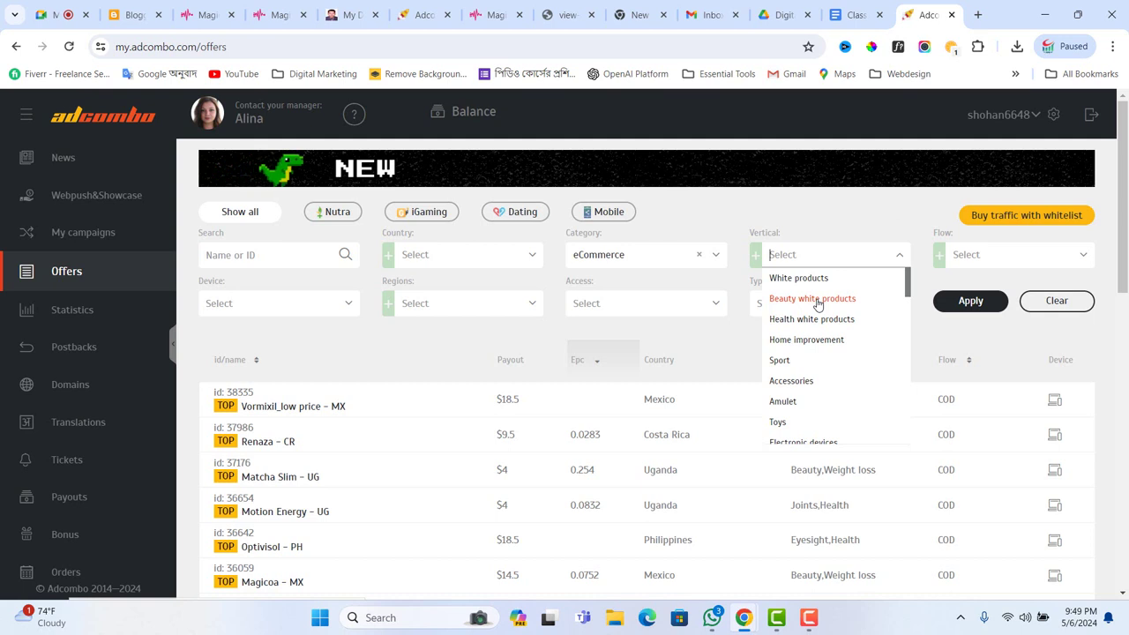
click(818, 300)
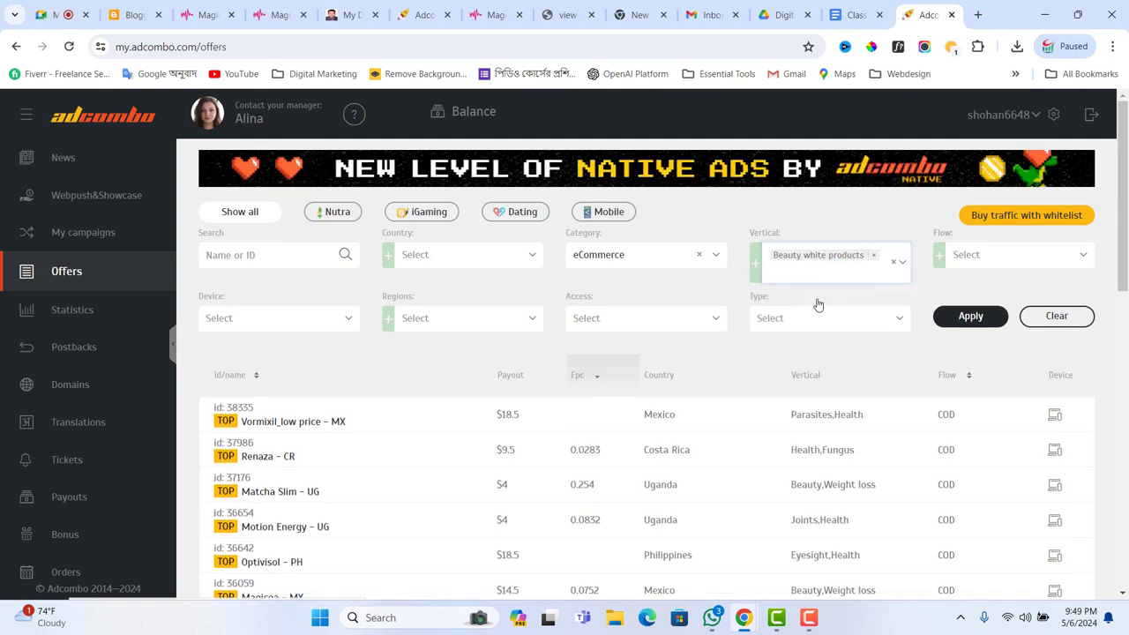
Step: Add Health white products and Weight loss to the vertical filter of the offers list
click(804, 277)
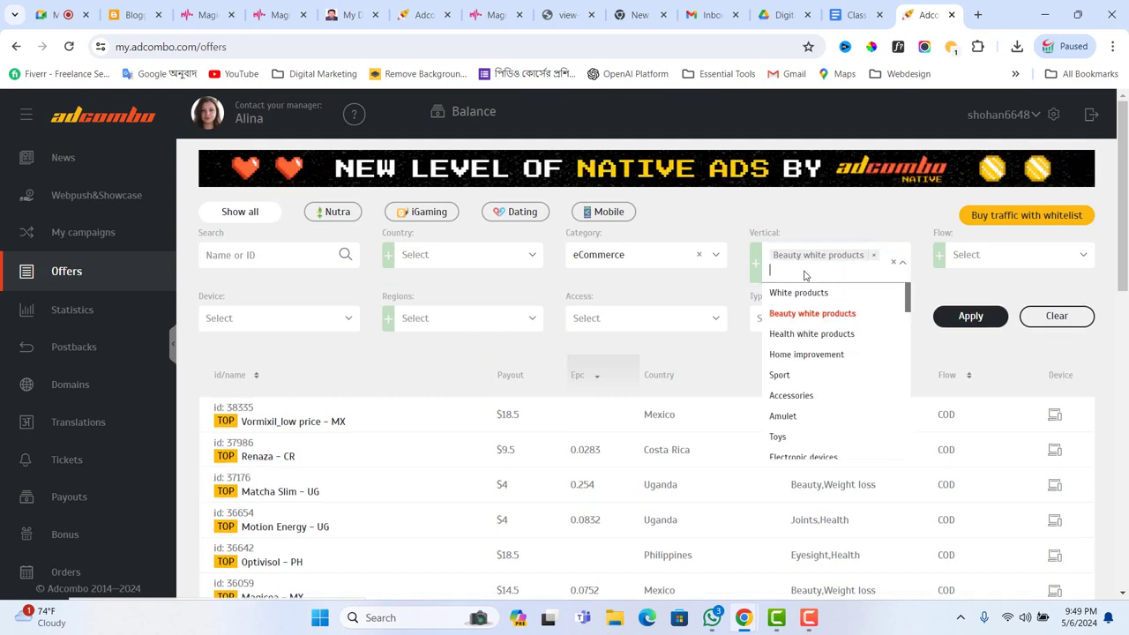
click(809, 335)
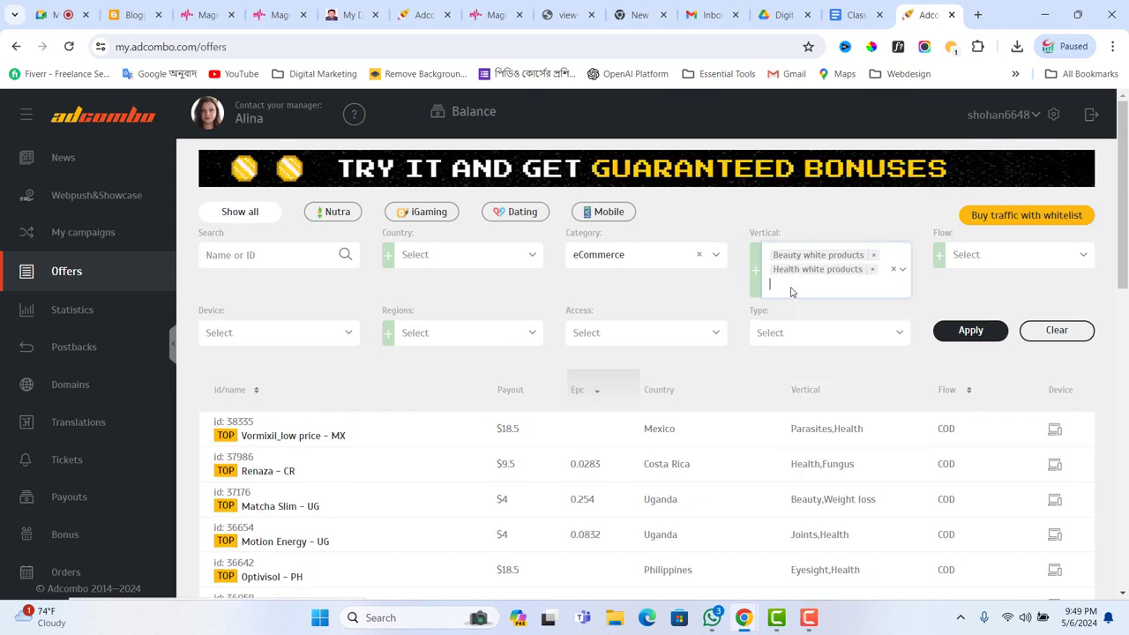
text(we)
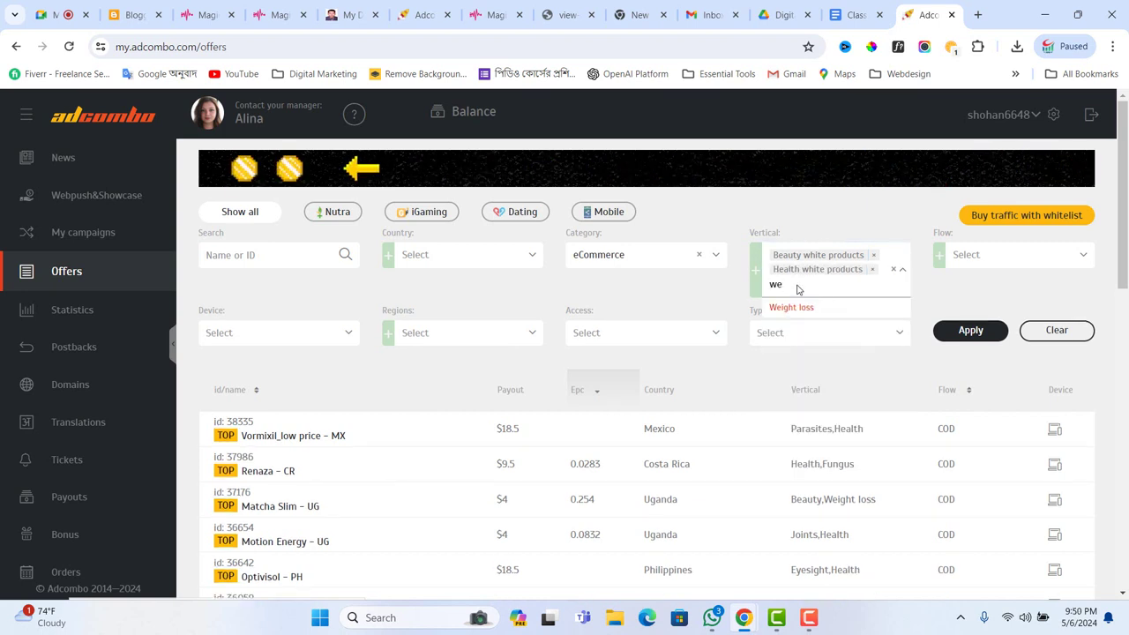
click(785, 311)
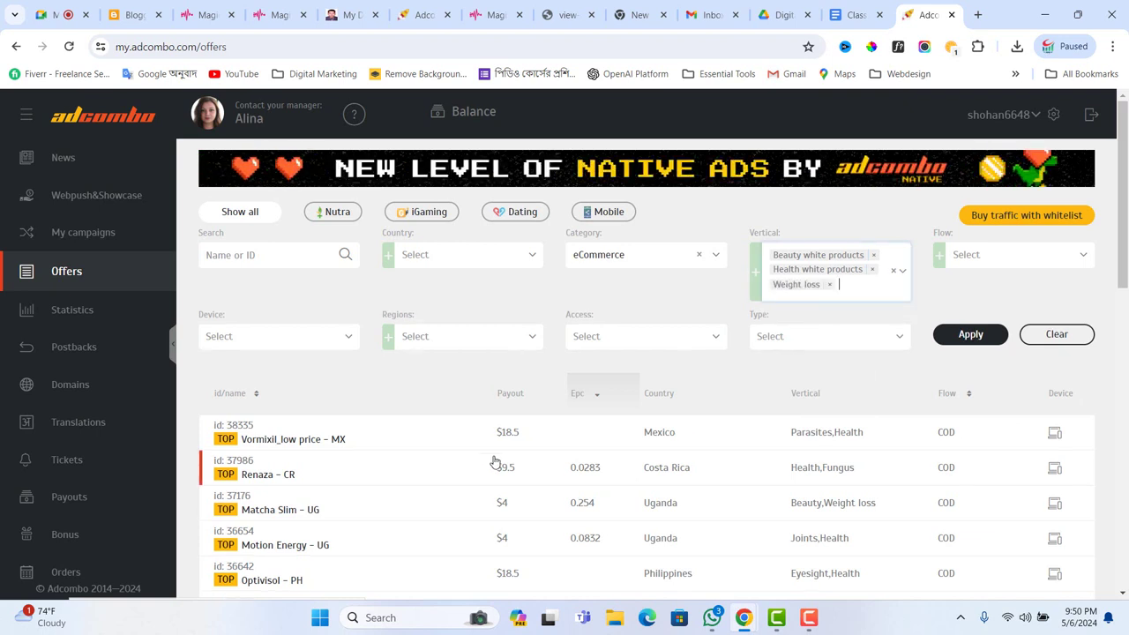
Step: Browse the offers list and examine the Vormixil_low price – MX offer's promo restrictions, age target, delivery zones and directions of use
scroll(505, 525, down, 7)
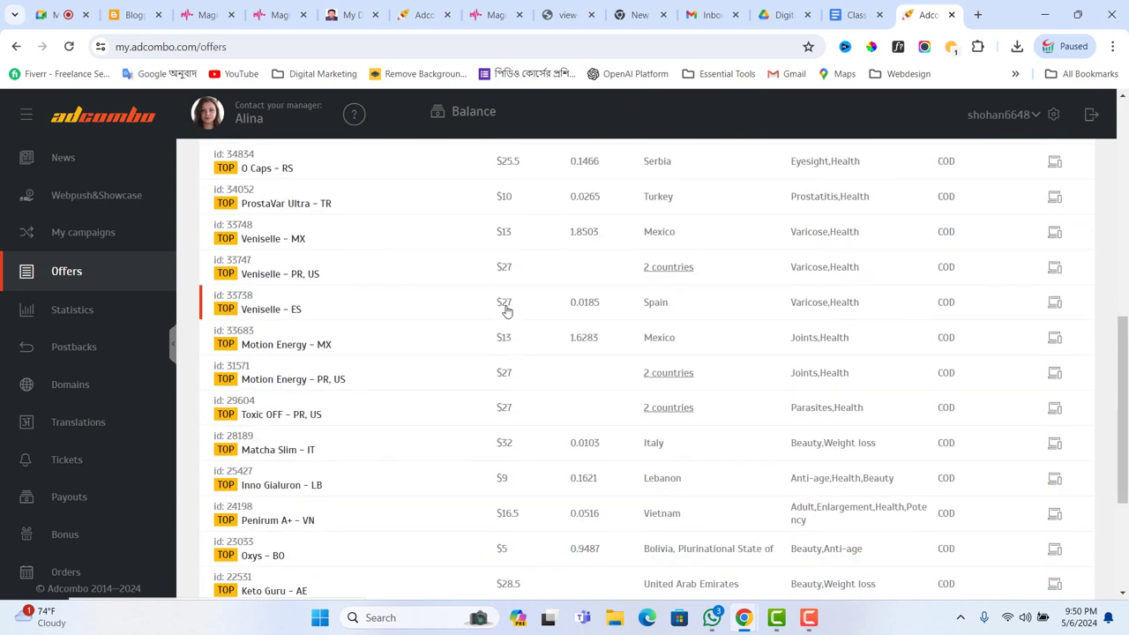
scroll(648, 344, up, 5)
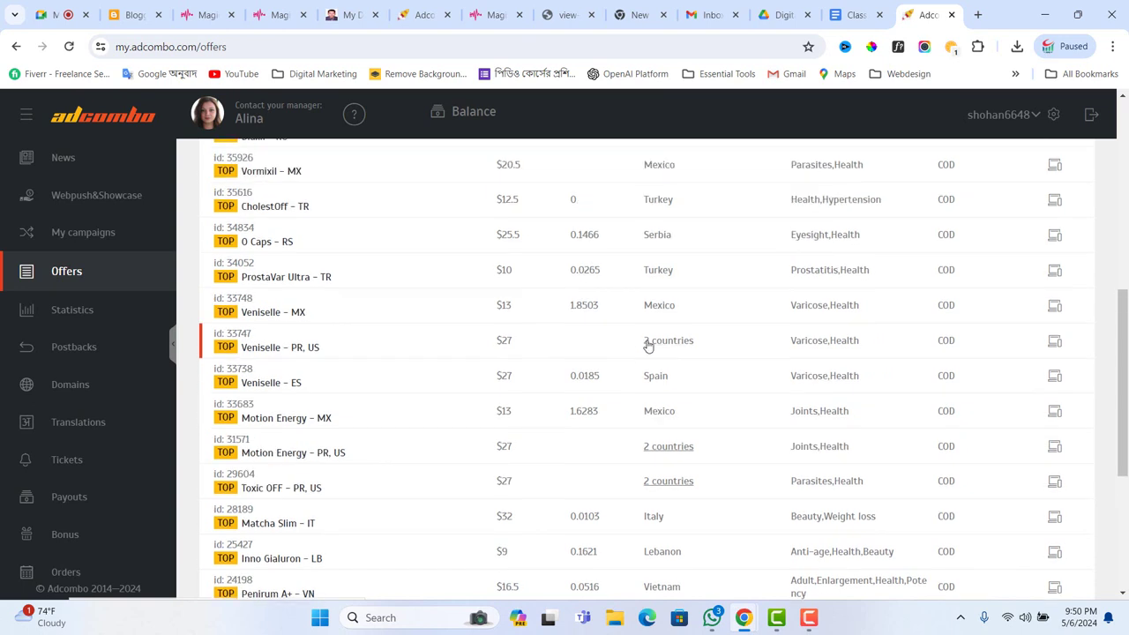
scroll(648, 344, up, 2)
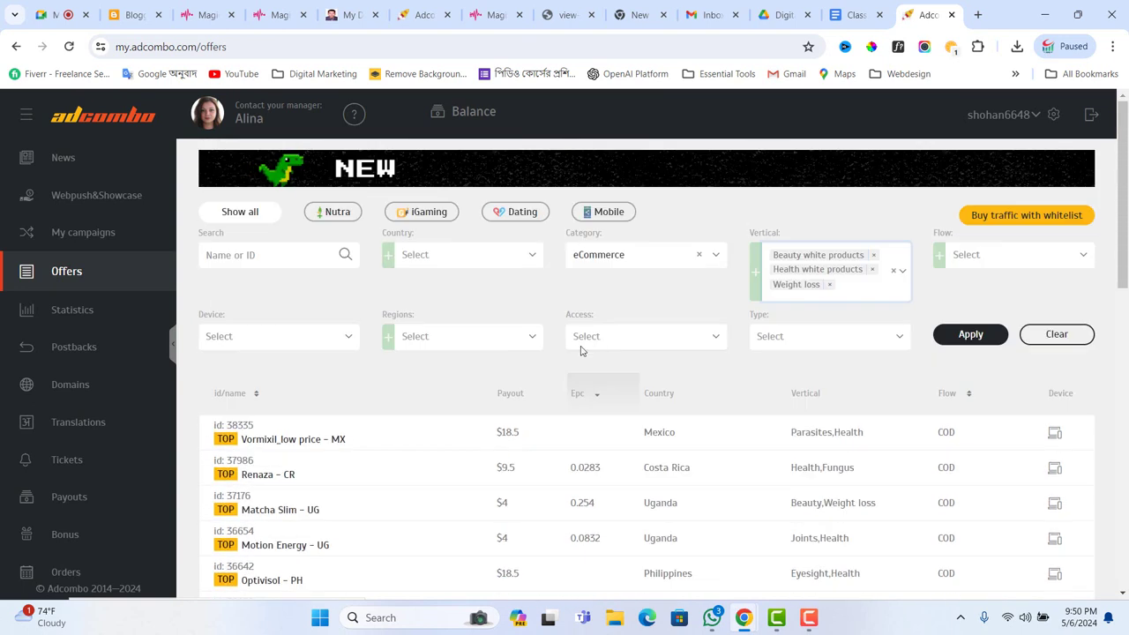
scroll(536, 438, down, 2)
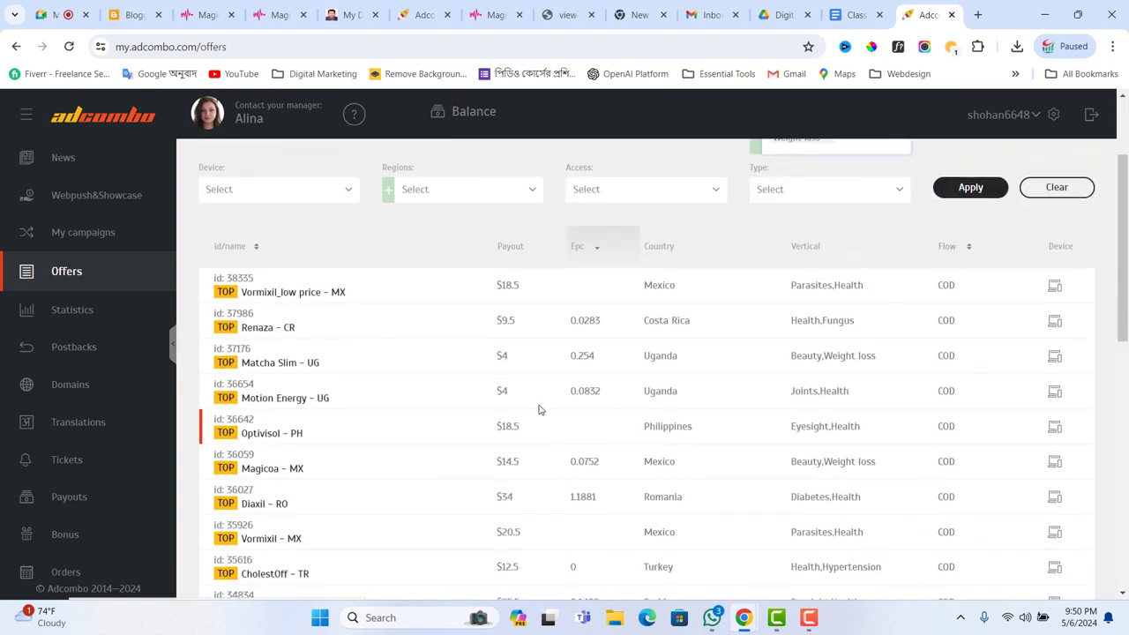
click(303, 297)
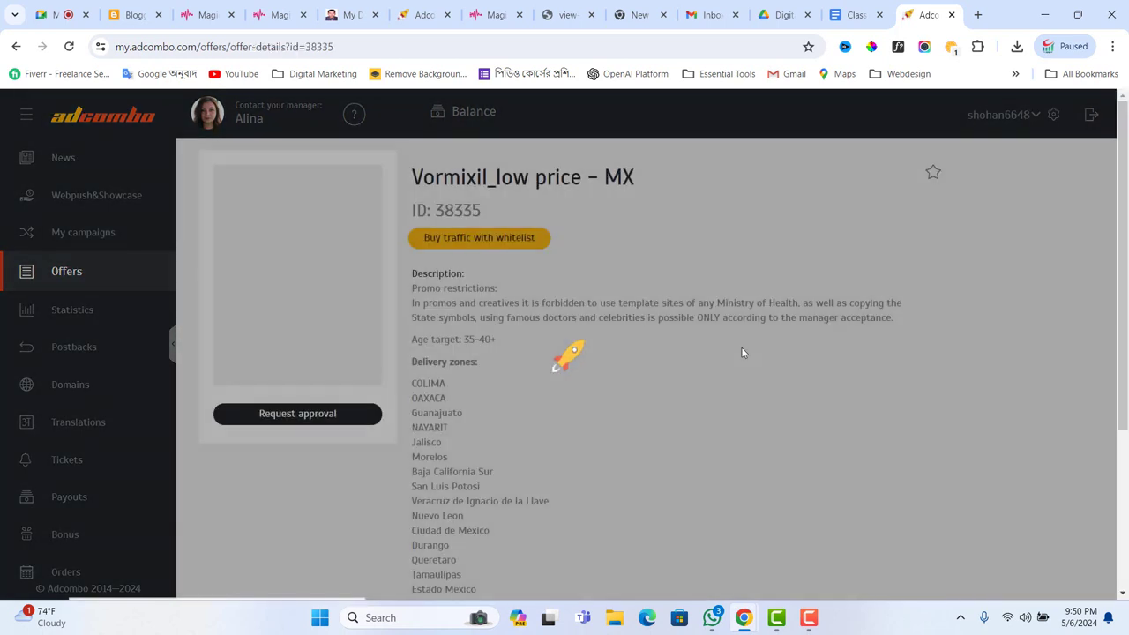
scroll(620, 385, down, 1)
scroll(620, 385, down, 3)
scroll(433, 325, up, 3)
scroll(601, 312, down, 2)
scroll(601, 312, down, 3)
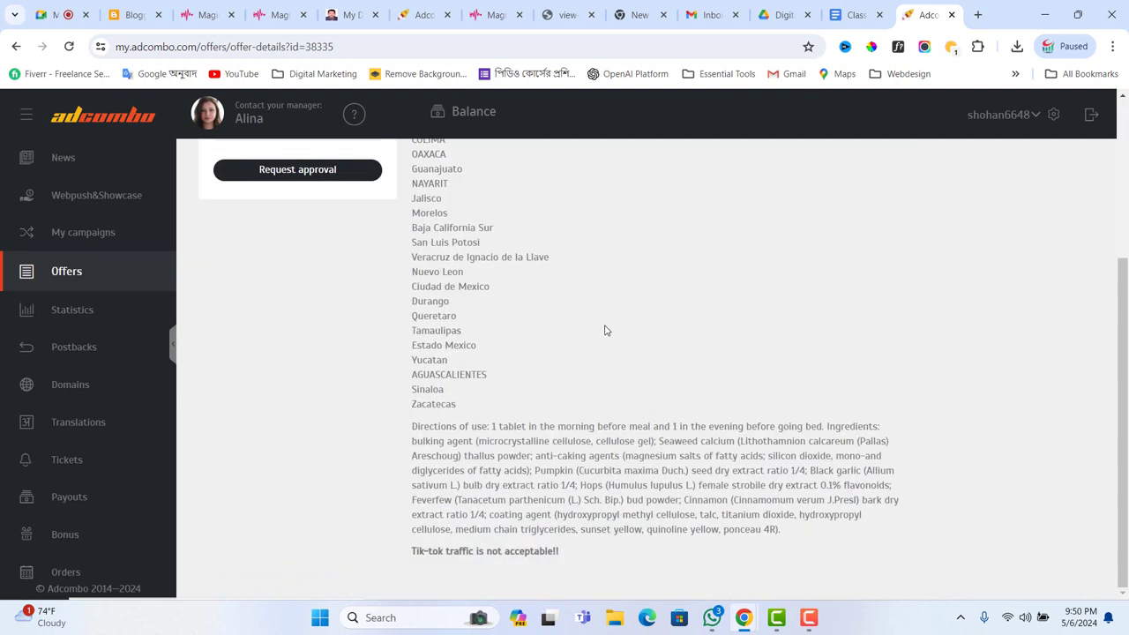
scroll(633, 363, up, 4)
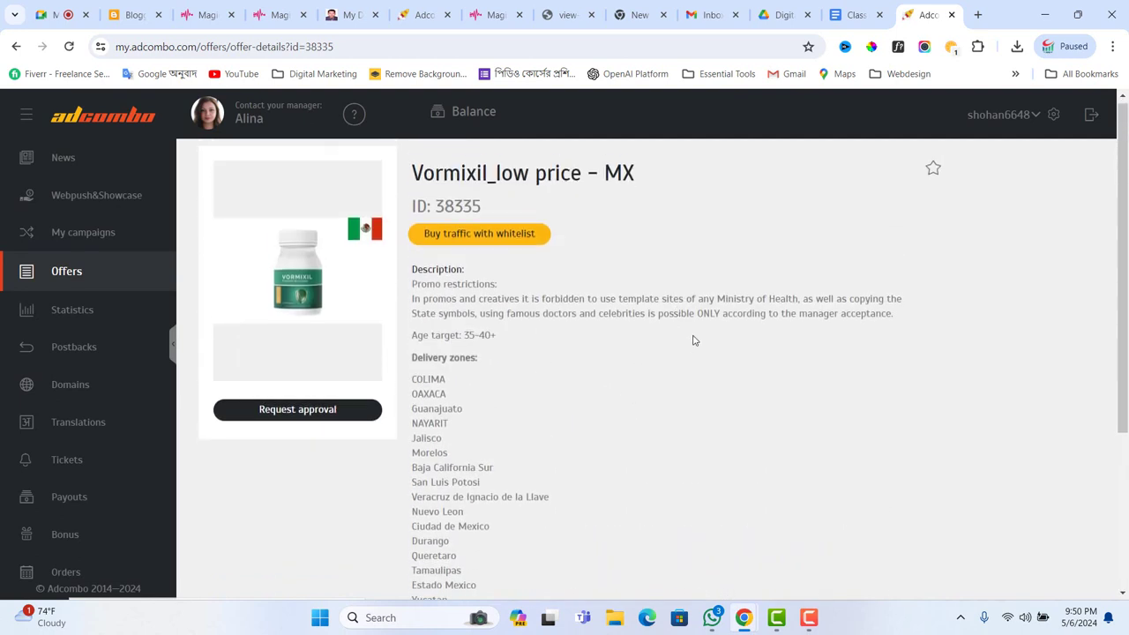
scroll(693, 340, down, 4)
scroll(608, 371, up, 3)
scroll(575, 377, up, 1)
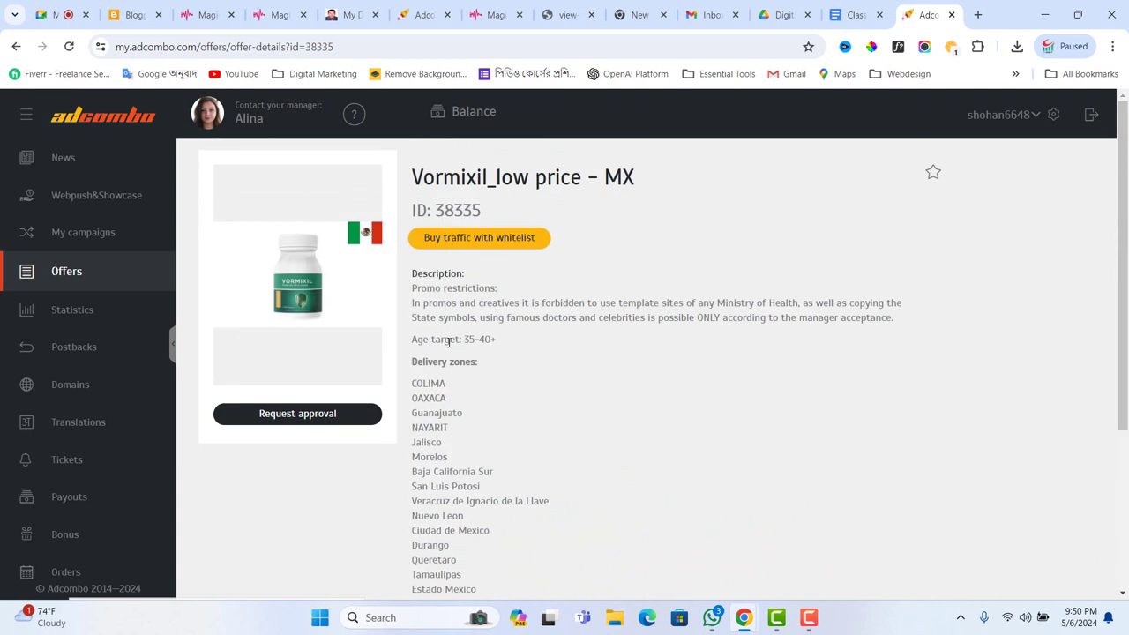
scroll(731, 338, down, 4)
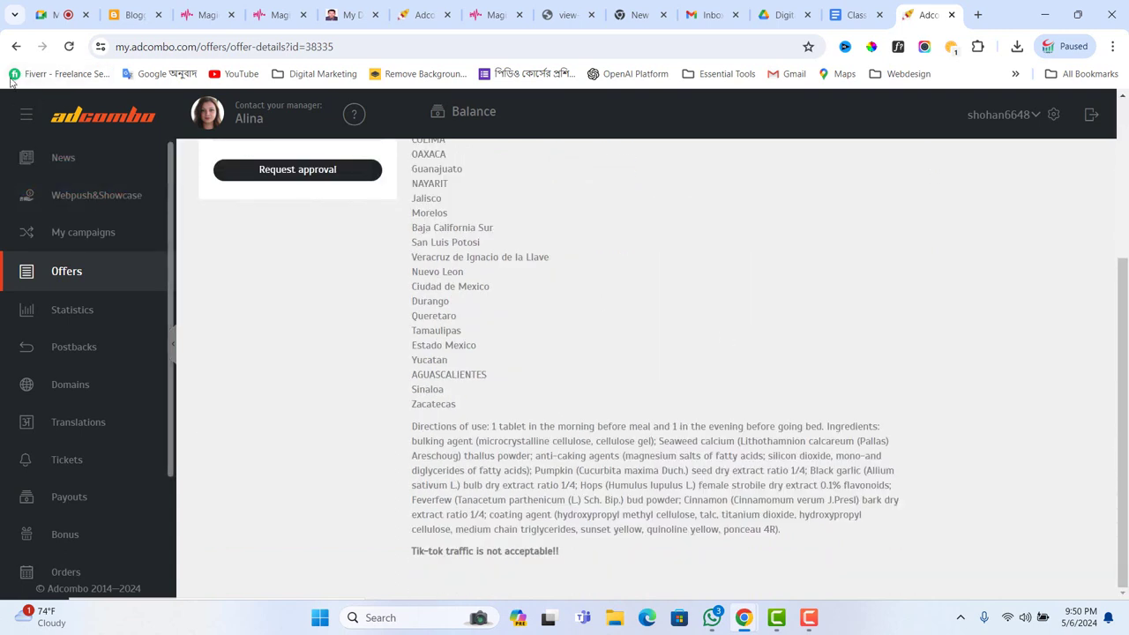
Step: Go back to the offers list to view the Optivisol – PH offer's details, and close that AdCombo tab
click(15, 47)
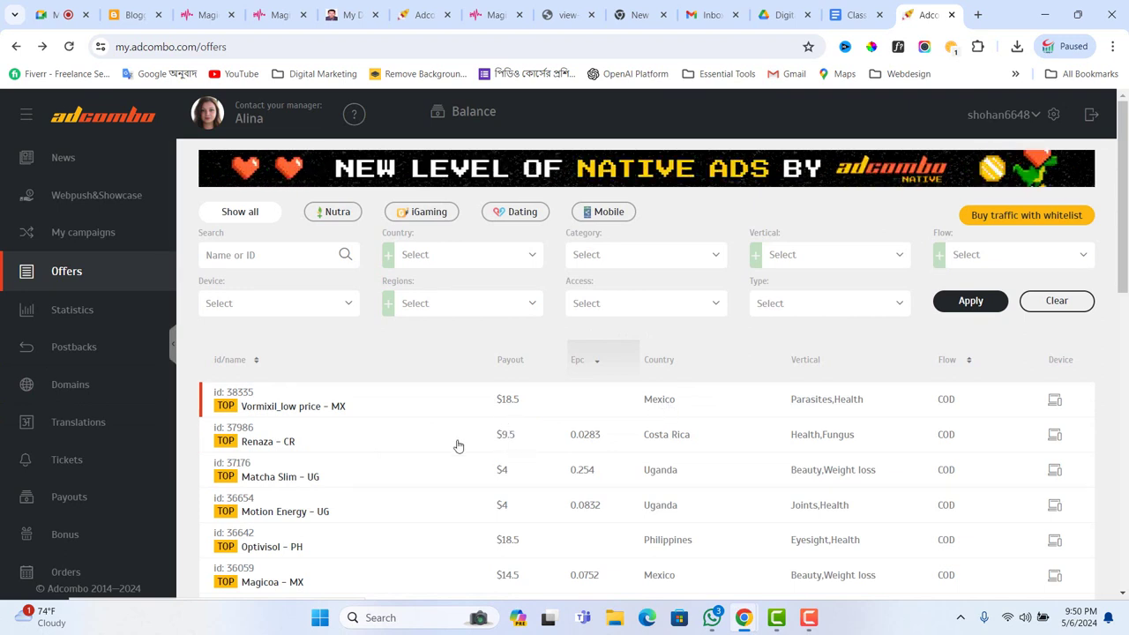
click(507, 545)
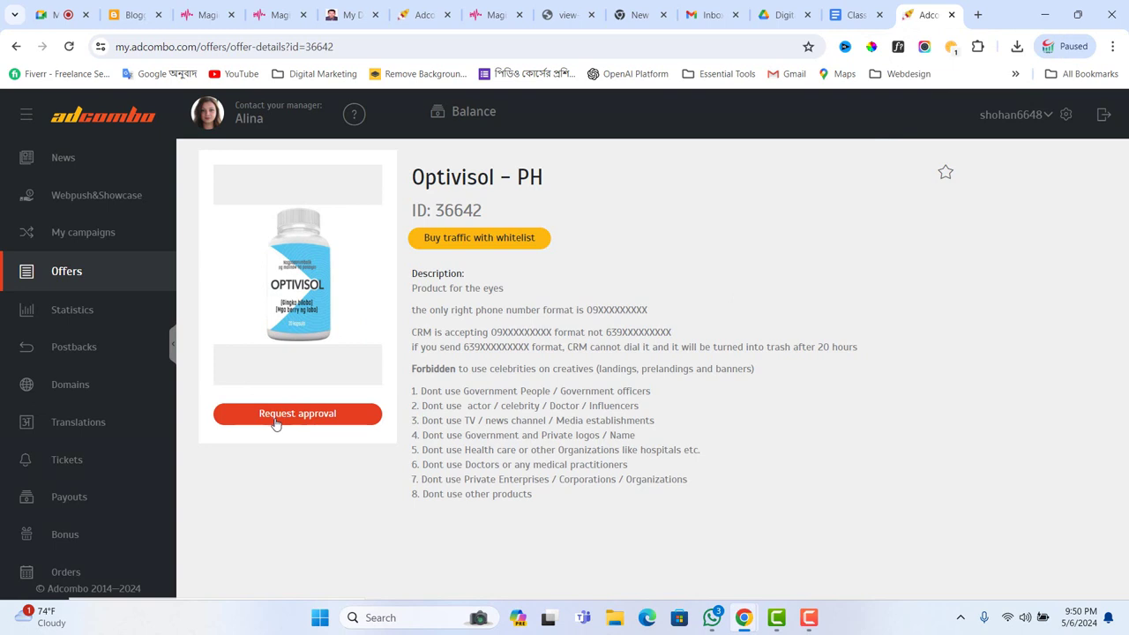
click(951, 15)
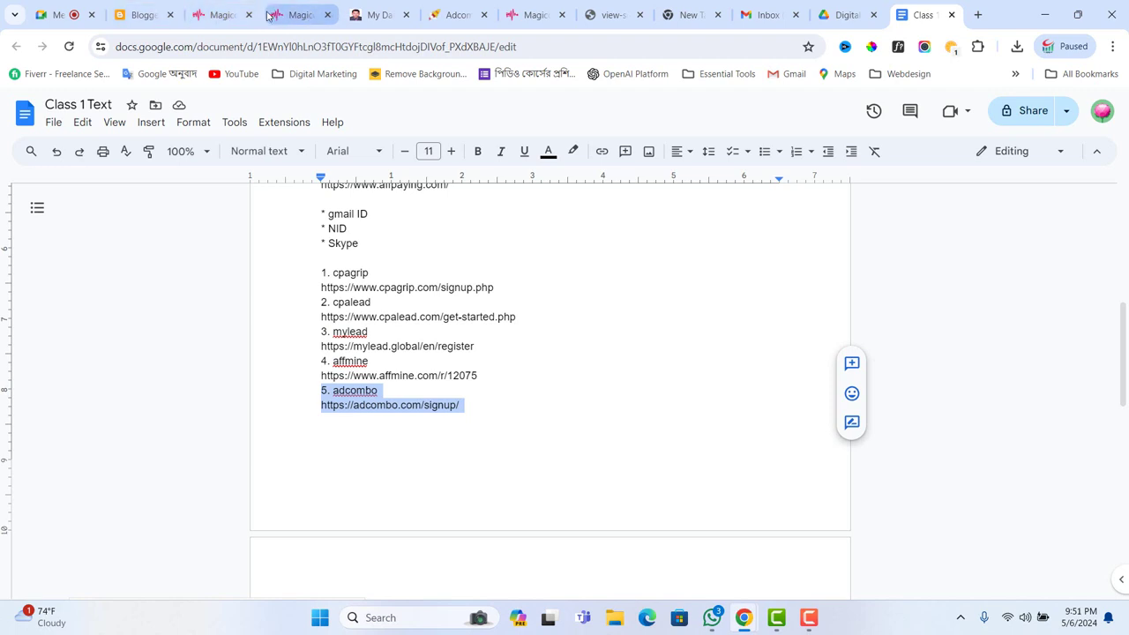
Step: Close the duplicate Magicoa tab, switch to the AdCombo tab with the Magicoa – MX offer, and open the offers list
click(233, 17)
click(327, 15)
click(372, 16)
click(297, 413)
scroll(542, 393, up, 3)
scroll(543, 393, up, 10)
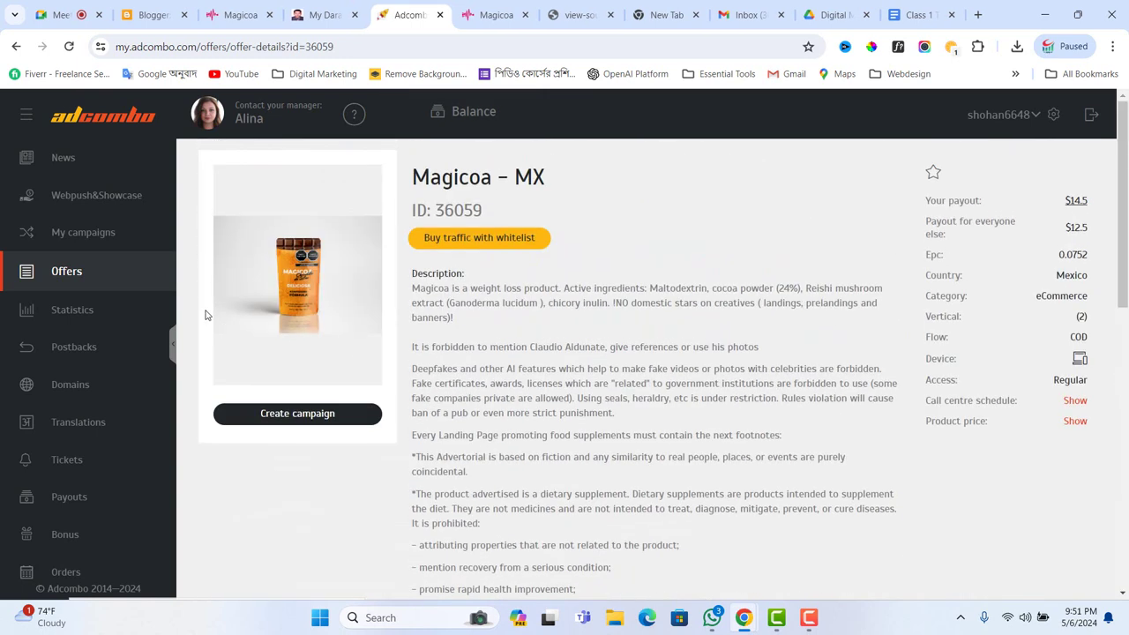
click(95, 275)
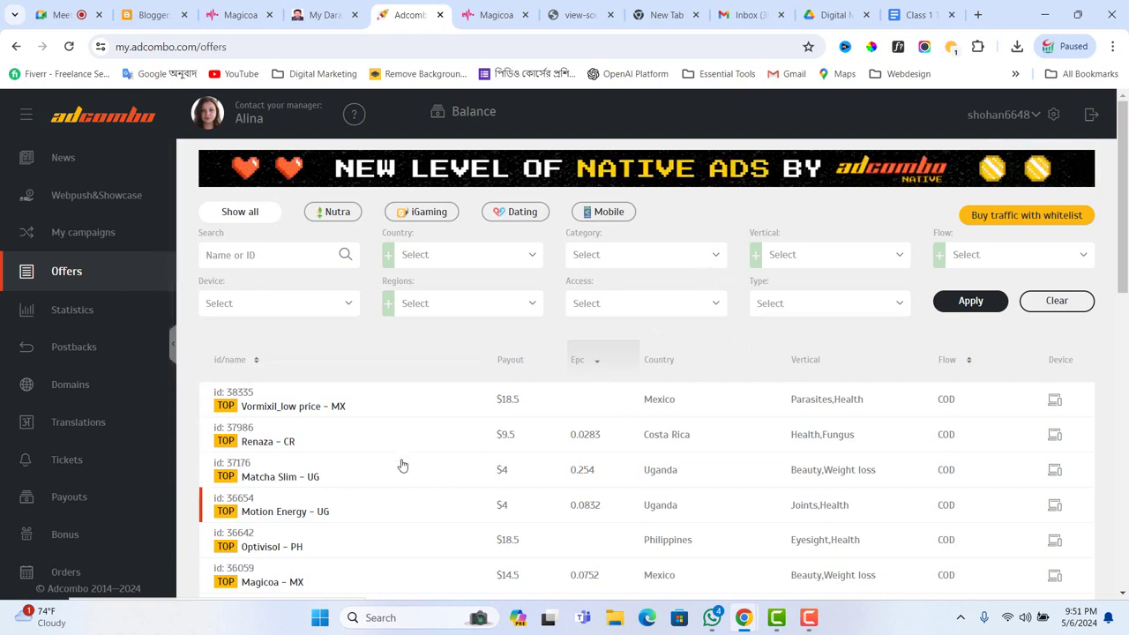
Step: Filter the offers by the eCommerce category and the Beauty white products vertical
click(716, 257)
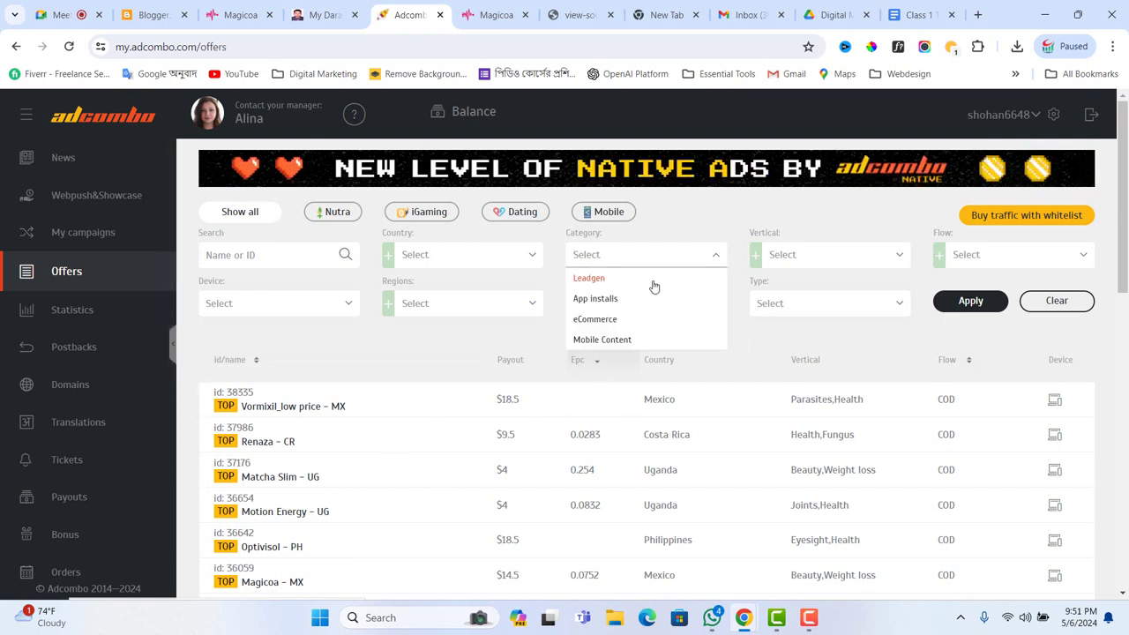
click(594, 319)
click(807, 256)
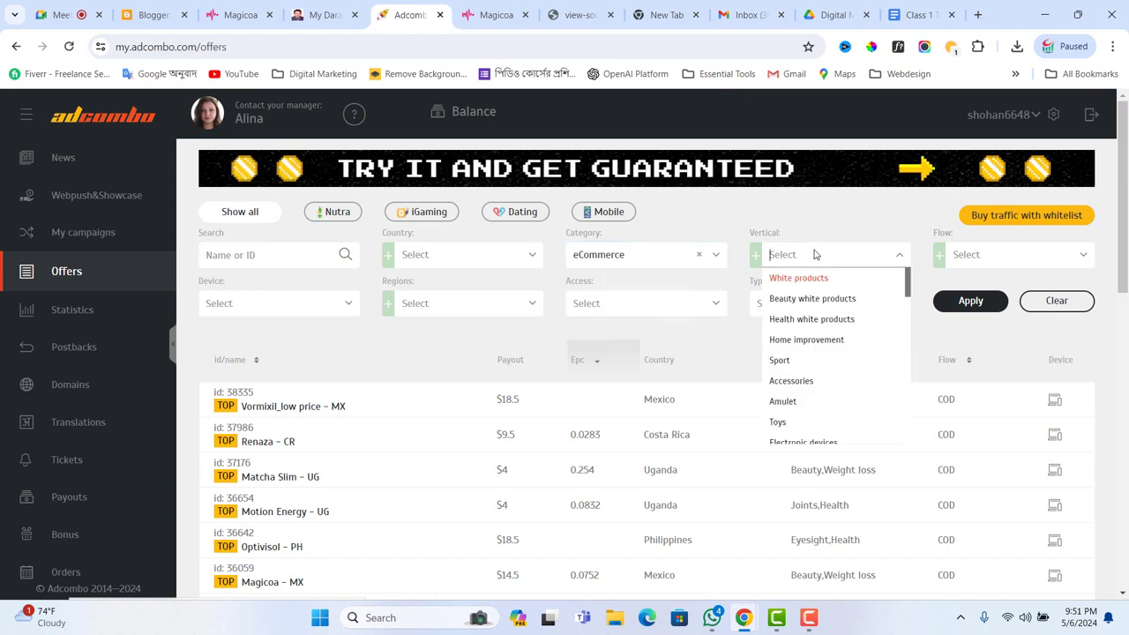
click(805, 299)
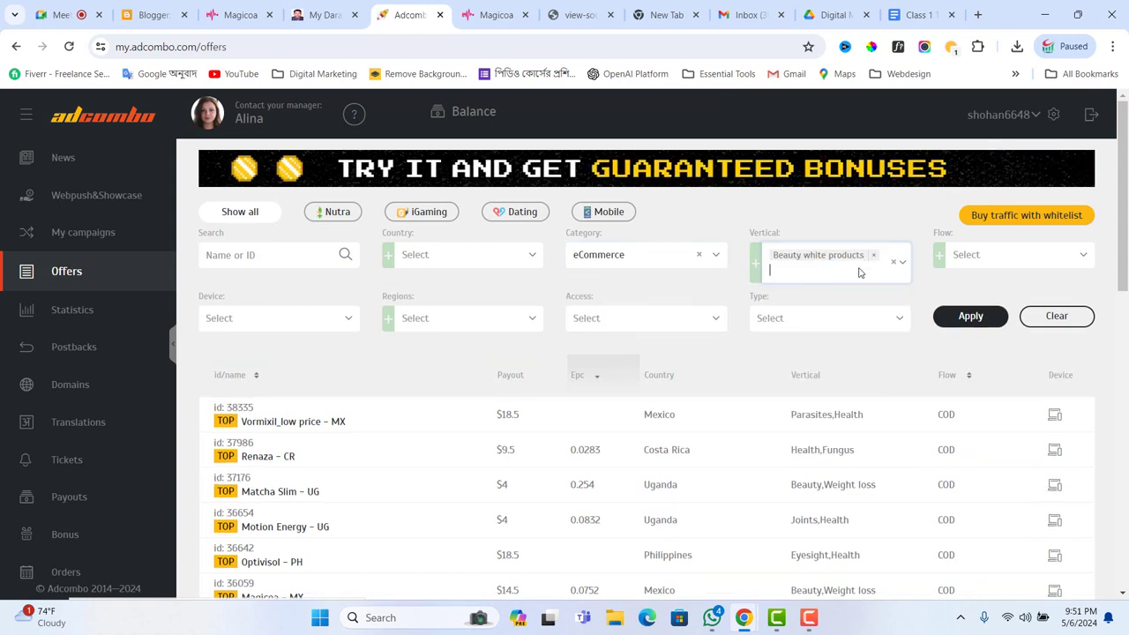
Step: Add Health white products, Weight loss and Fungus to the vertical filter
click(861, 273)
click(814, 332)
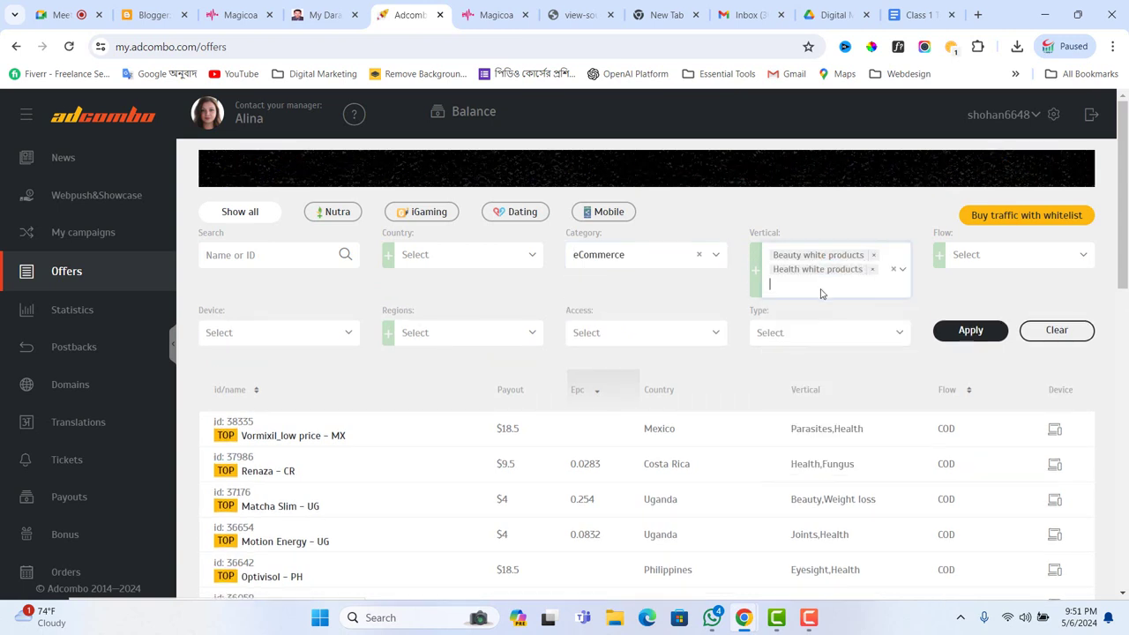
click(821, 289)
text(we)
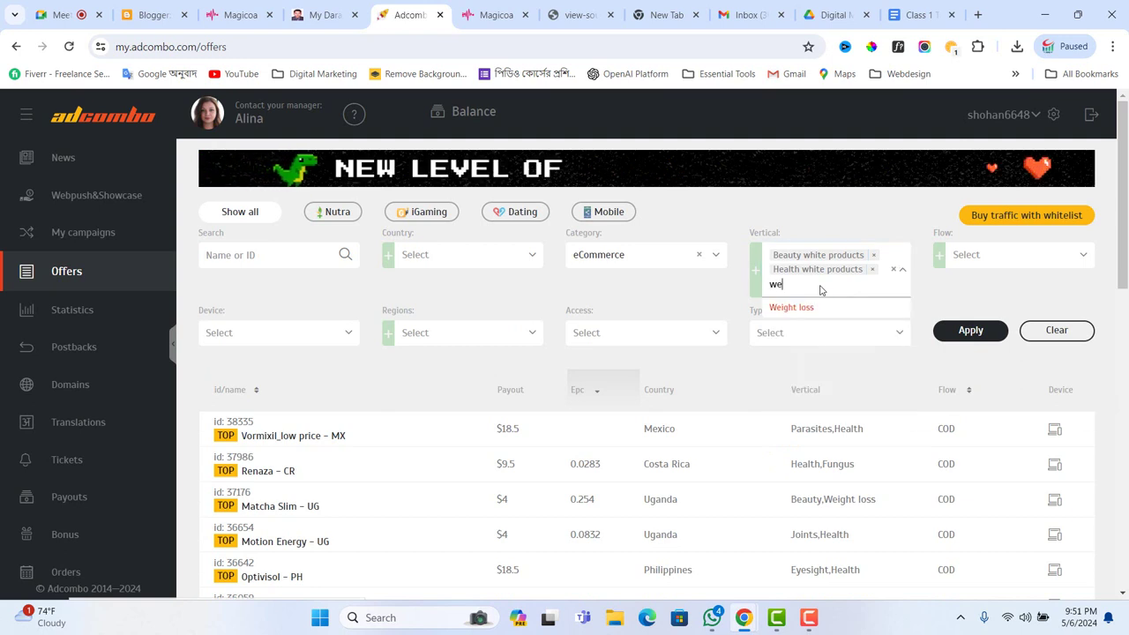
click(803, 309)
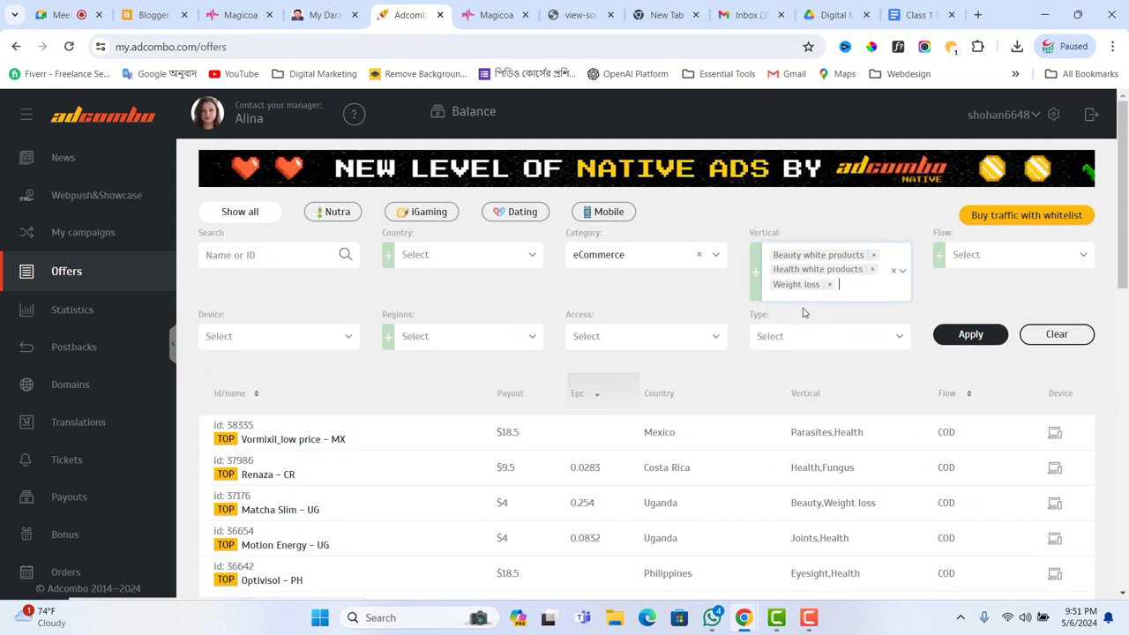
text(f)
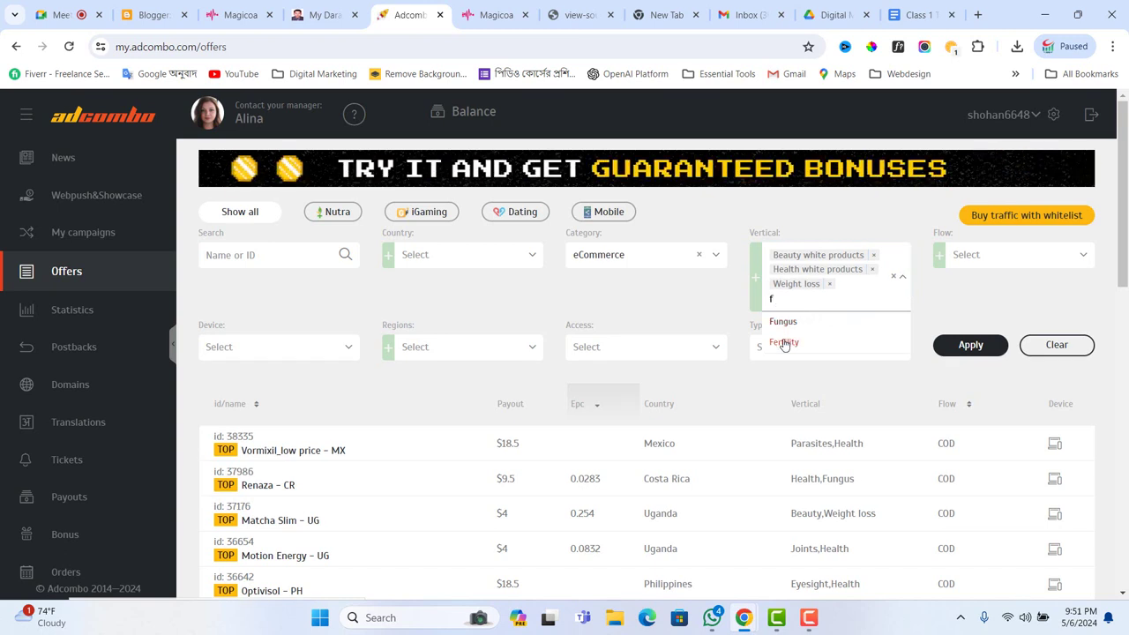
click(784, 323)
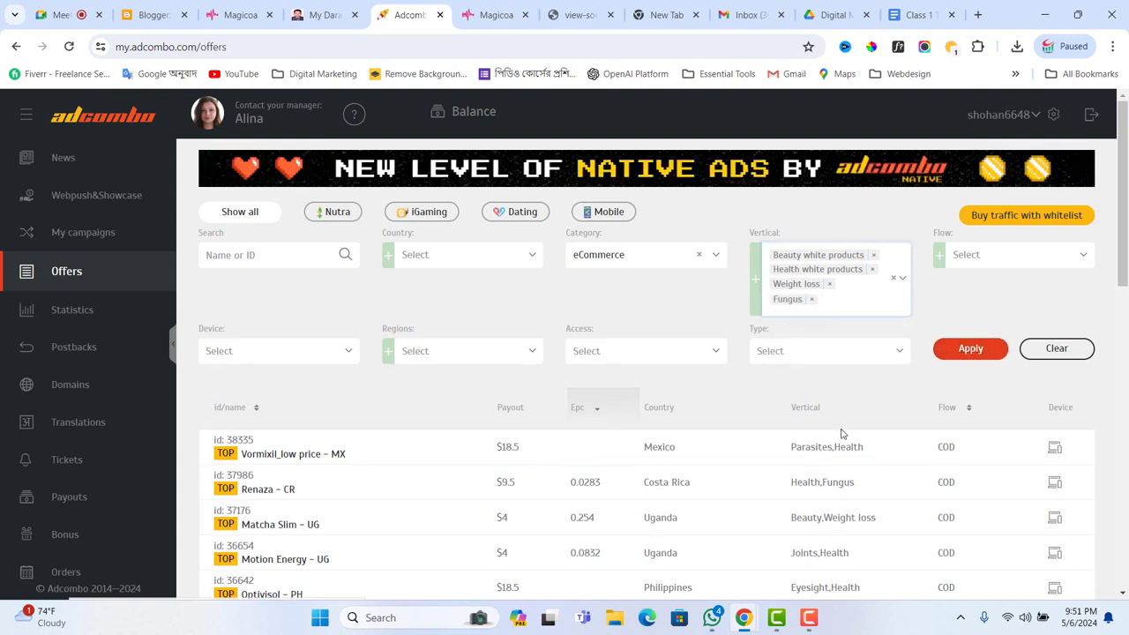
Step: Browse the offers by payout and country, and open the Matcha Slim – IT offer's details
scroll(529, 511, down, 4)
scroll(532, 507, up, 4)
scroll(524, 471, down, 2)
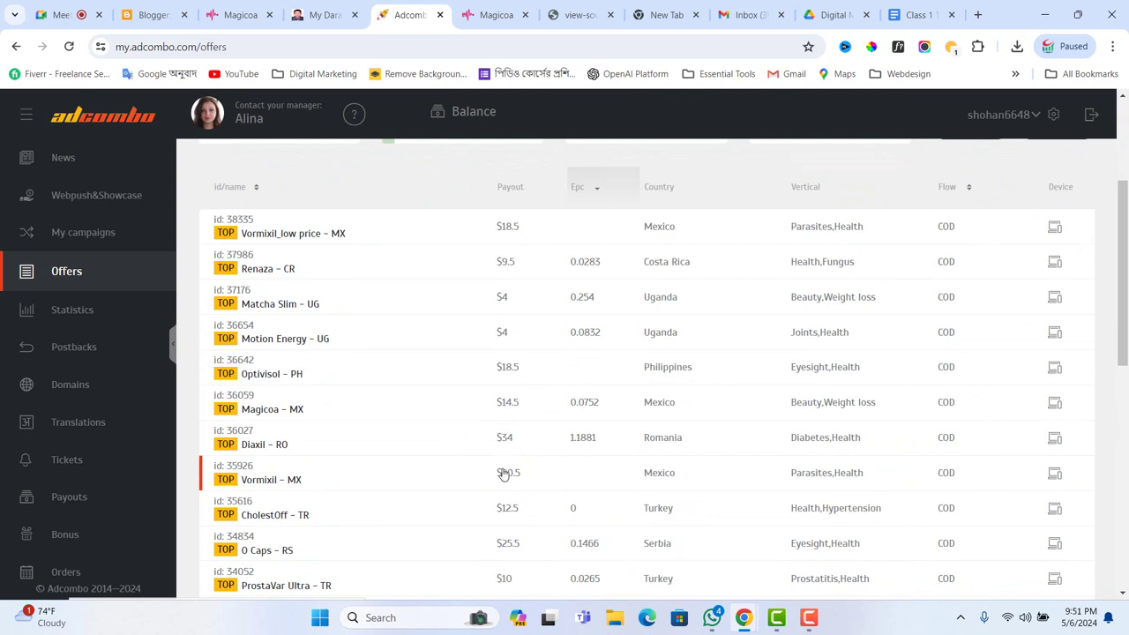
scroll(651, 485, down, 2)
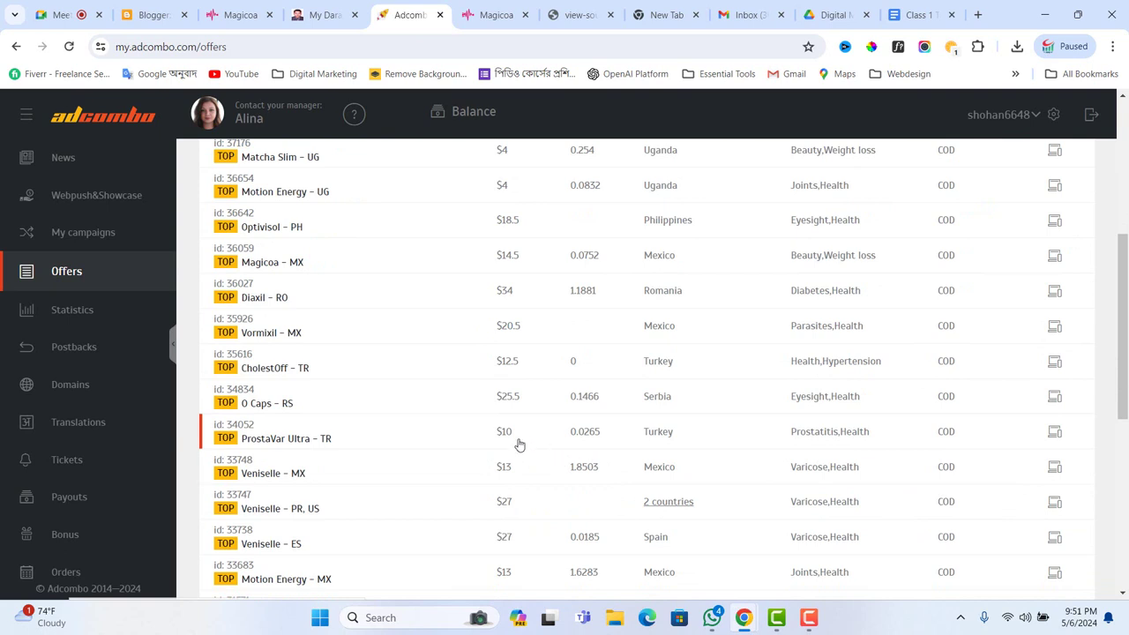
scroll(512, 494, down, 2)
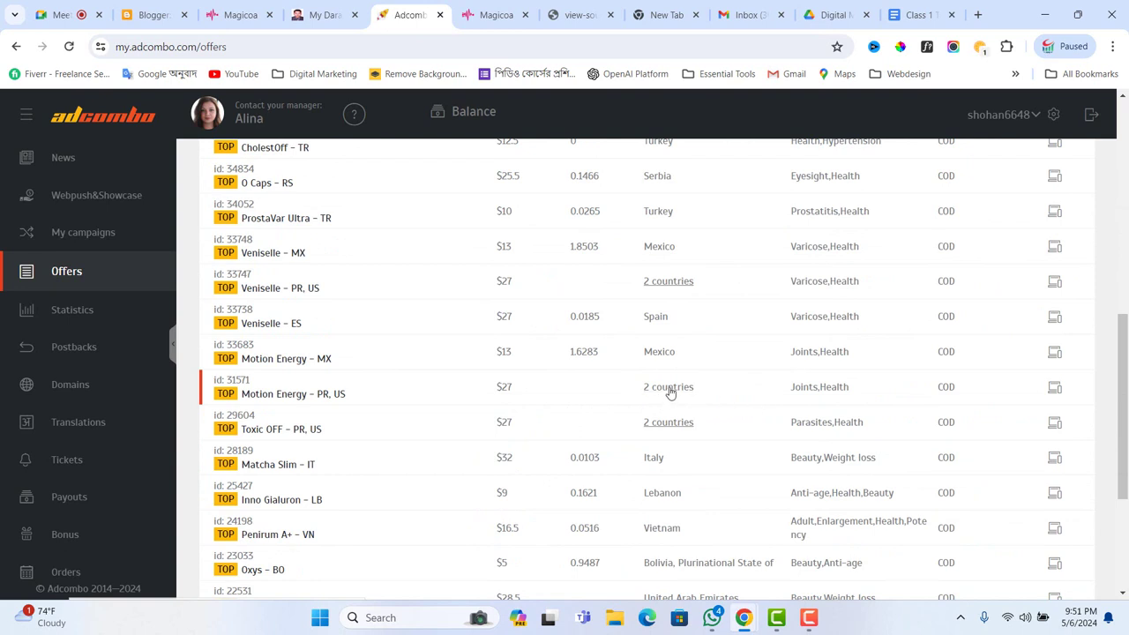
right_click(670, 392)
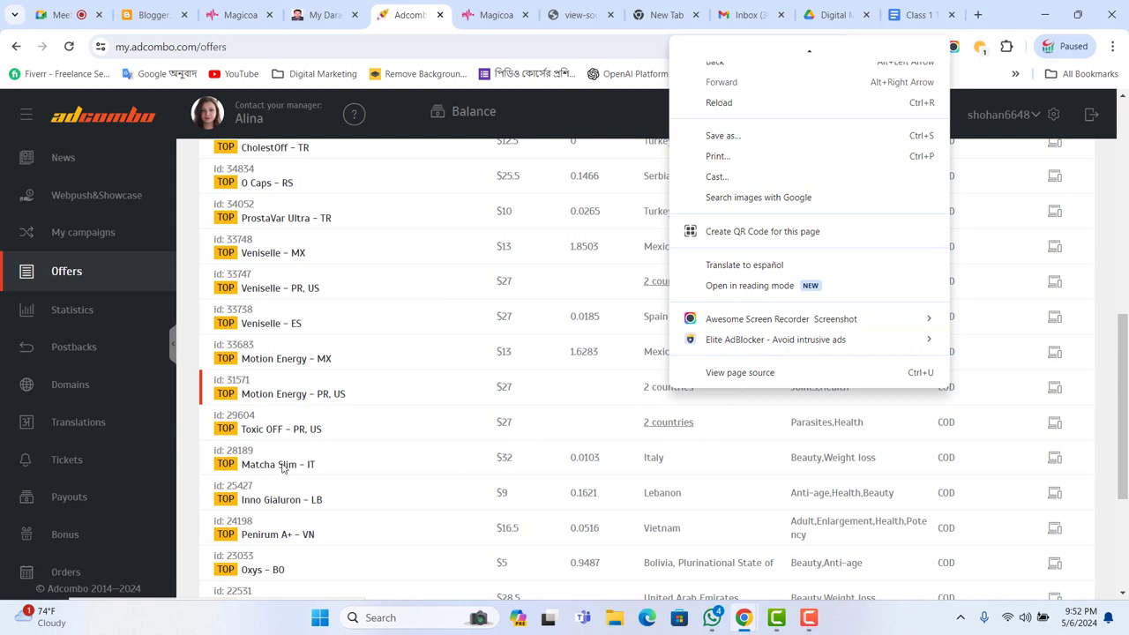
click(499, 458)
click(499, 459)
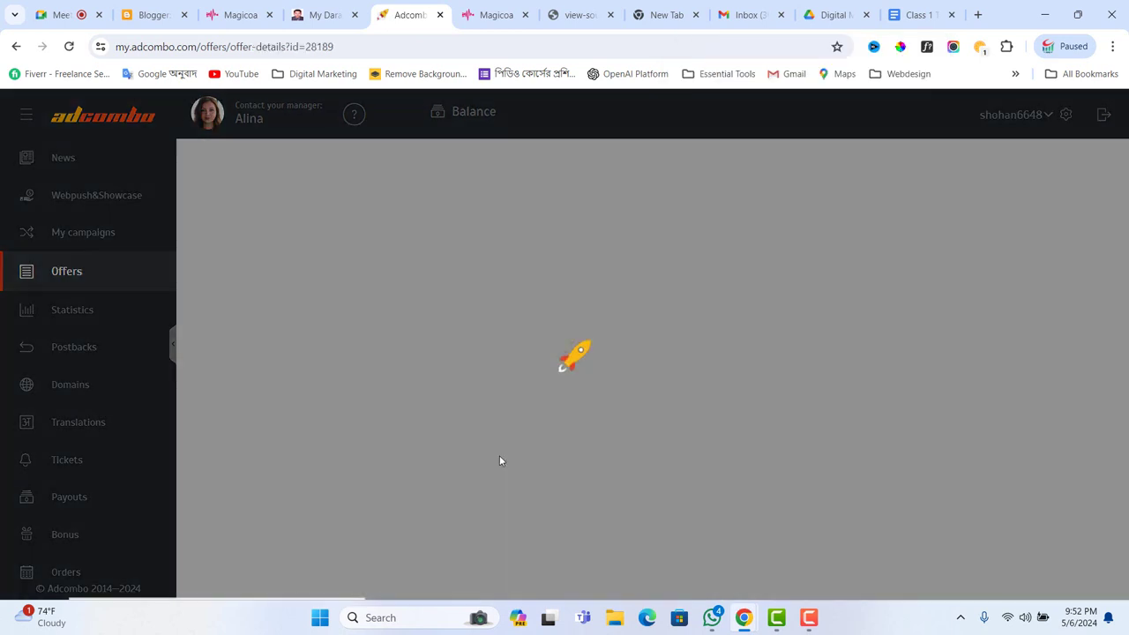
Step: Review the Matcha Slim – IT landings and prelandings, and set the tracking link to No prelanding
scroll(594, 352, down, 8)
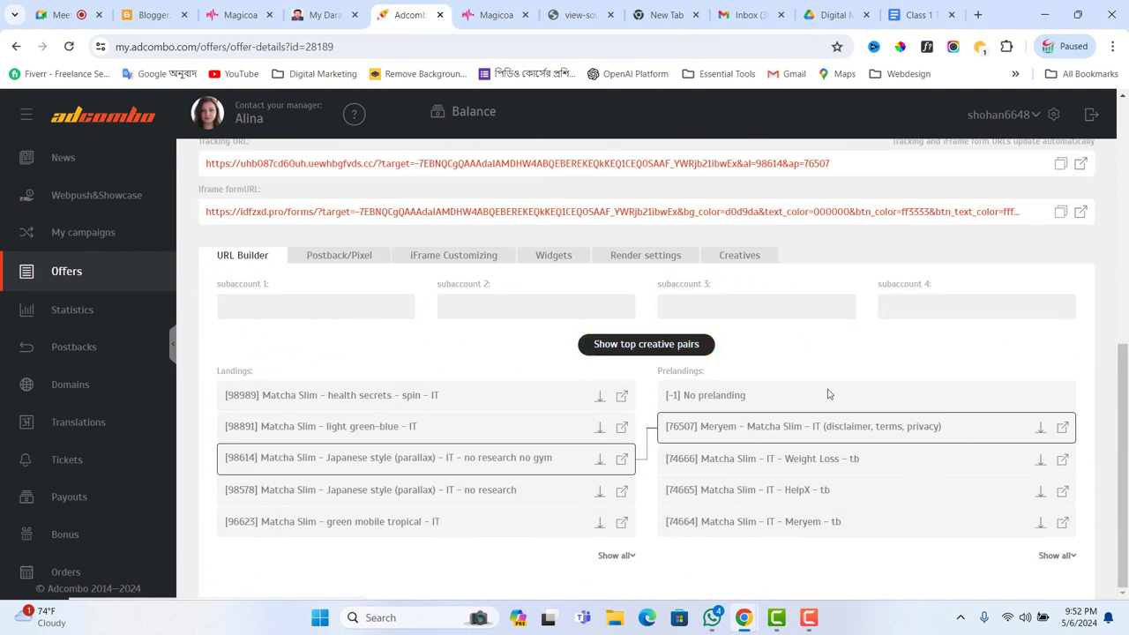
scroll(947, 350, up, 2)
scroll(1013, 343, up, 2)
scroll(920, 405, down, 4)
click(730, 397)
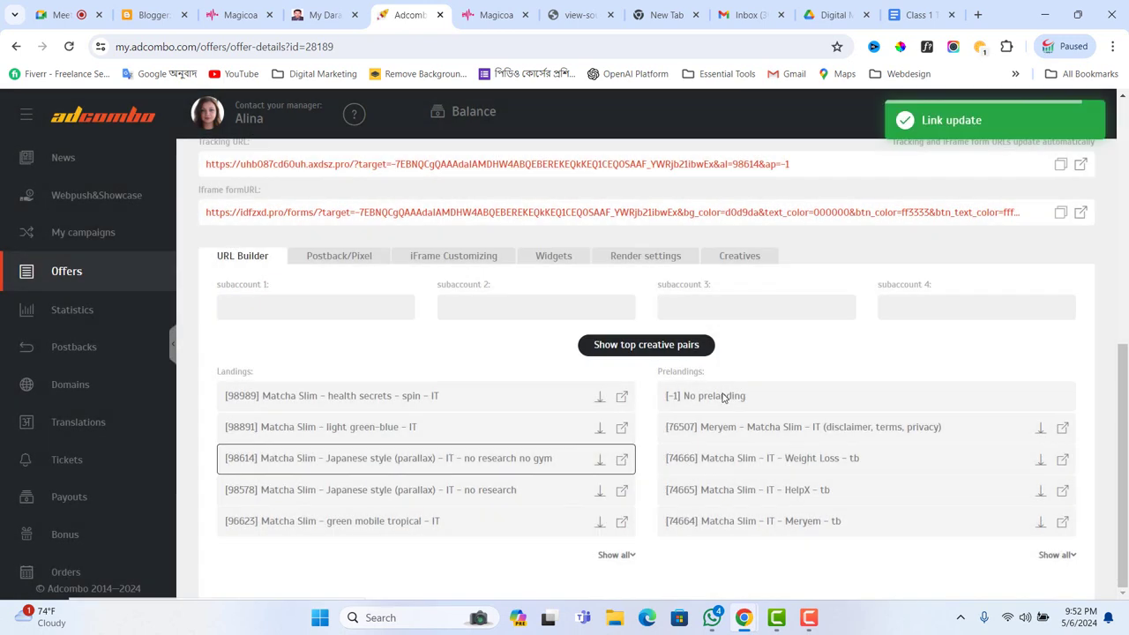
Step: Preview landing 98614, Matcha Slim – Japanese style (parallax), and examine the page from its header to the order form
click(621, 461)
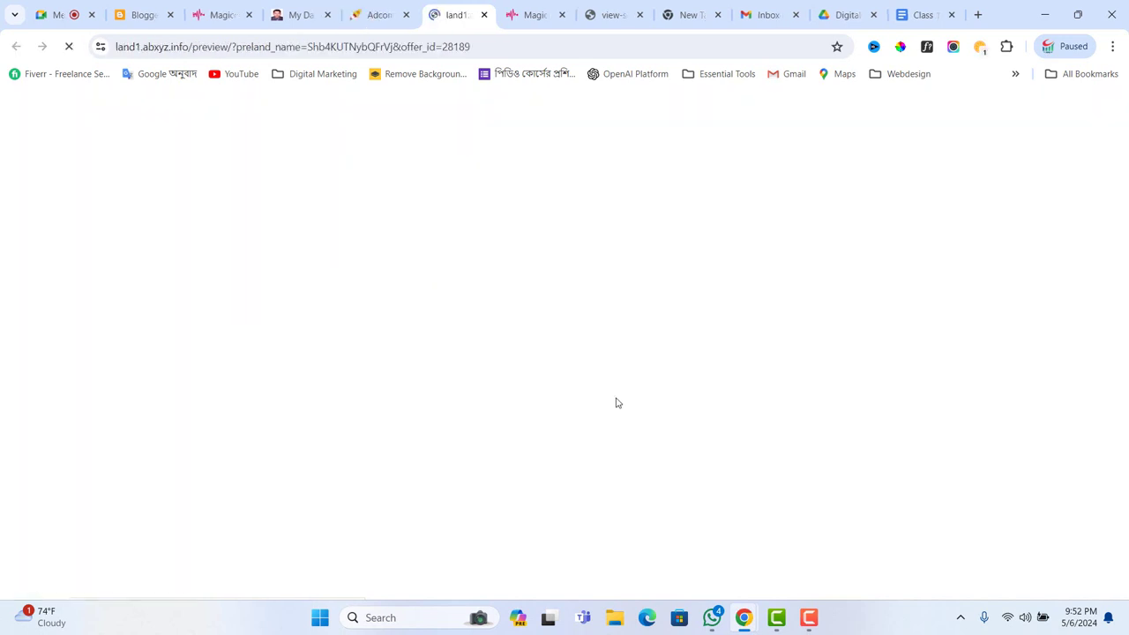
scroll(761, 356, down, 3)
scroll(763, 352, up, 3)
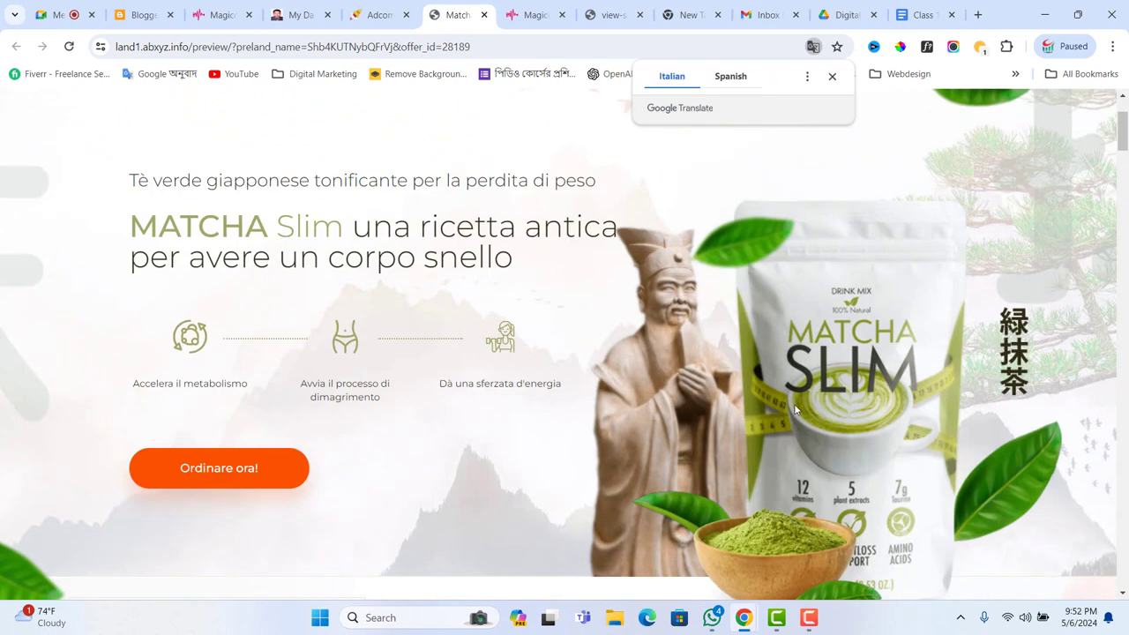
scroll(761, 411, down, 3)
scroll(719, 403, down, 15)
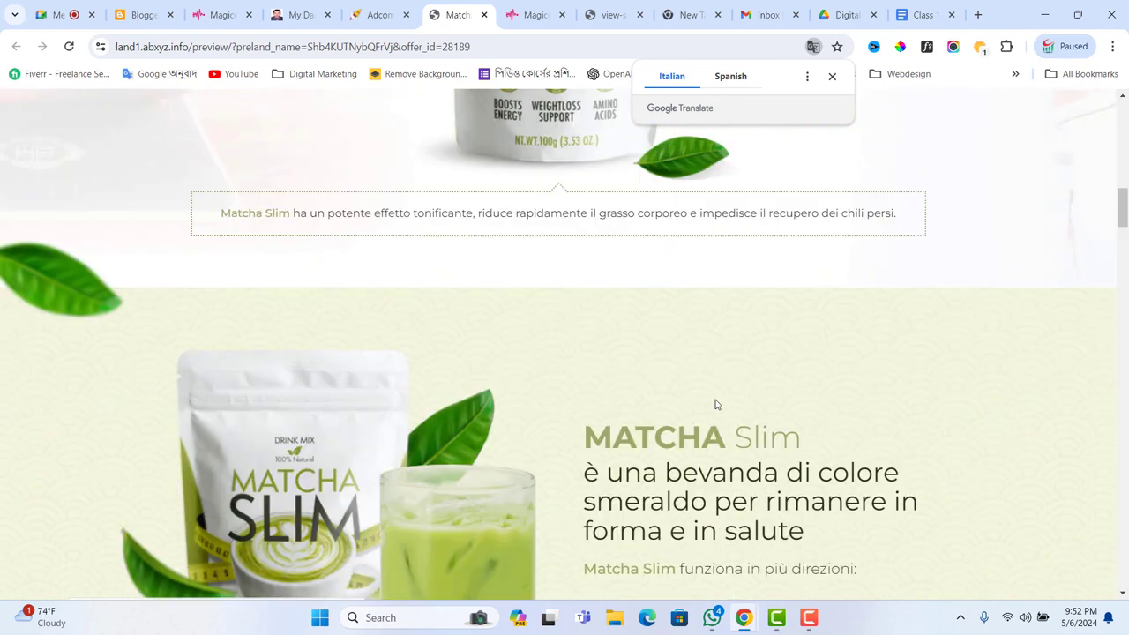
scroll(715, 403, down, 10)
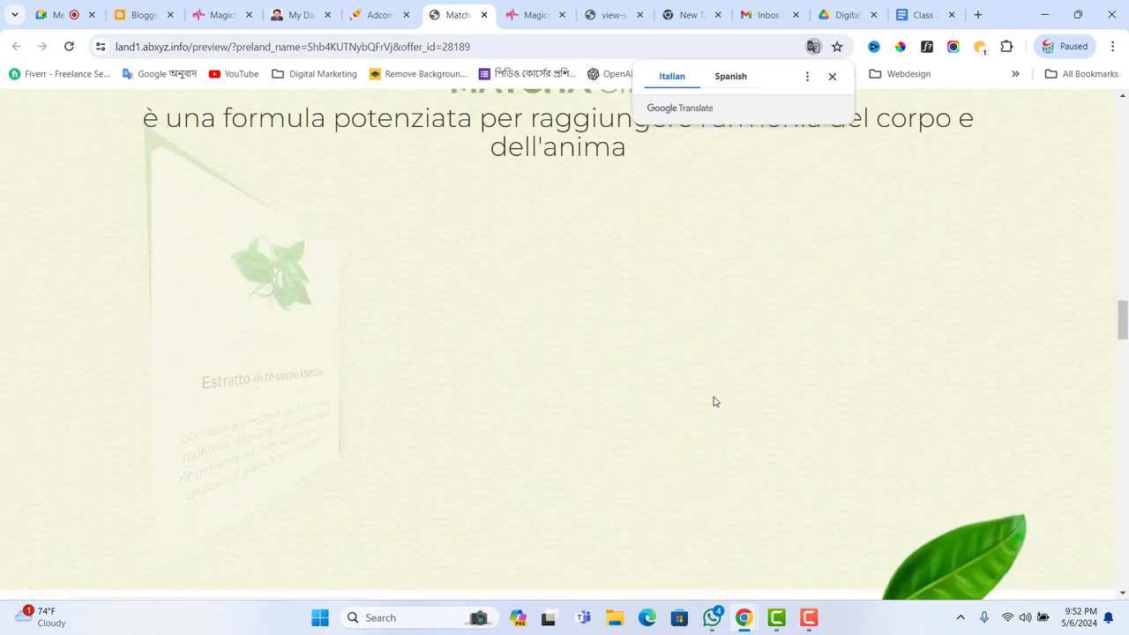
scroll(714, 401, down, 5)
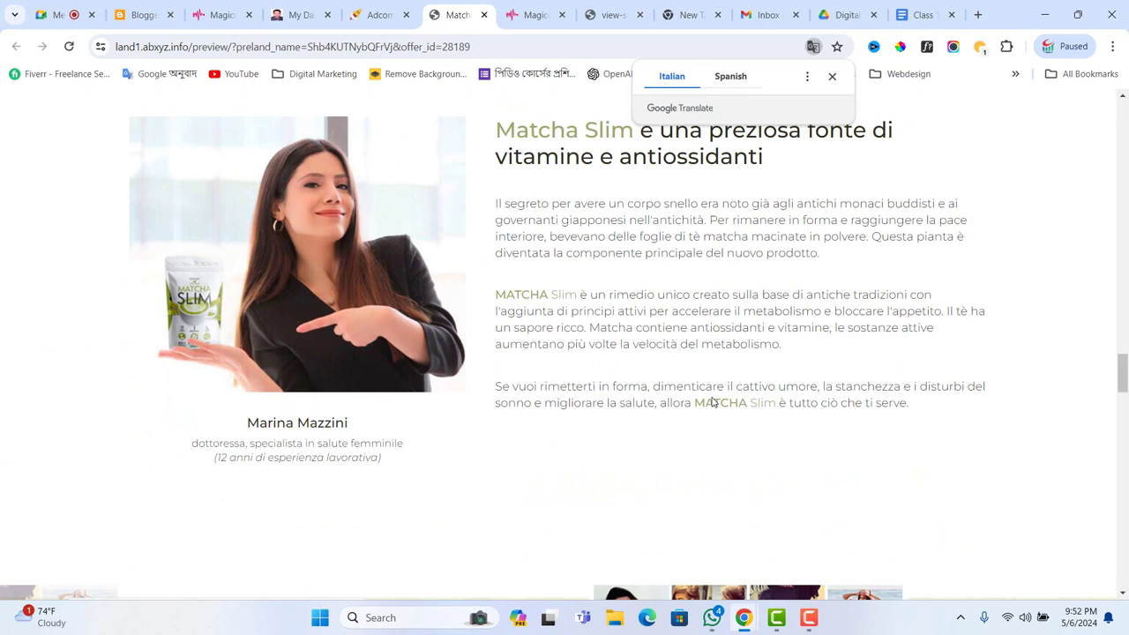
scroll(697, 401, down, 9)
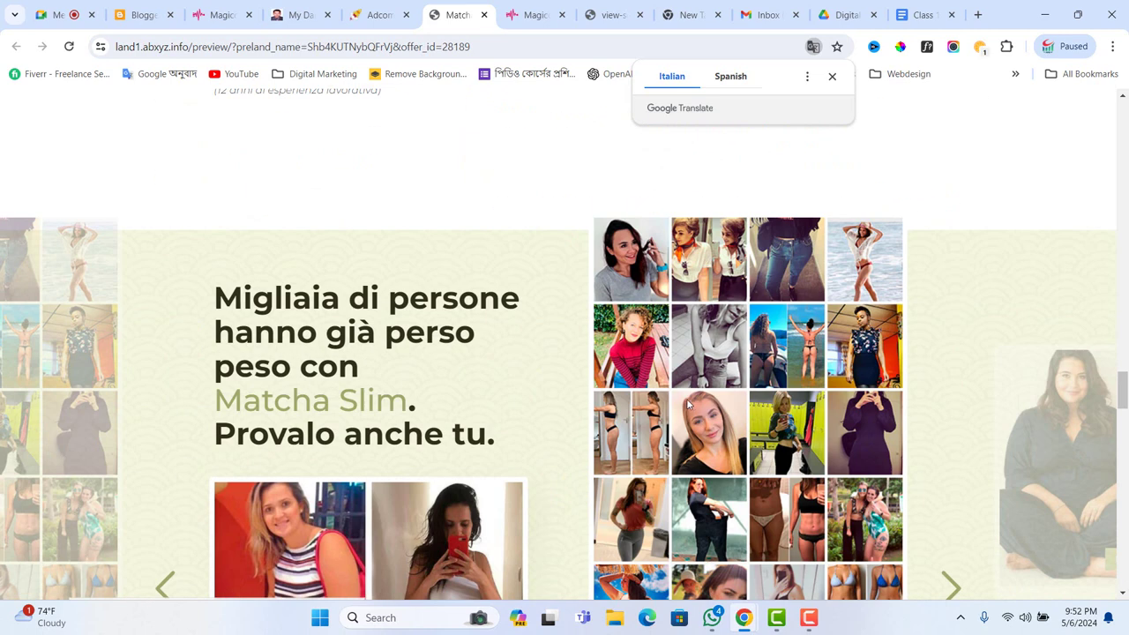
scroll(622, 406, down, 13)
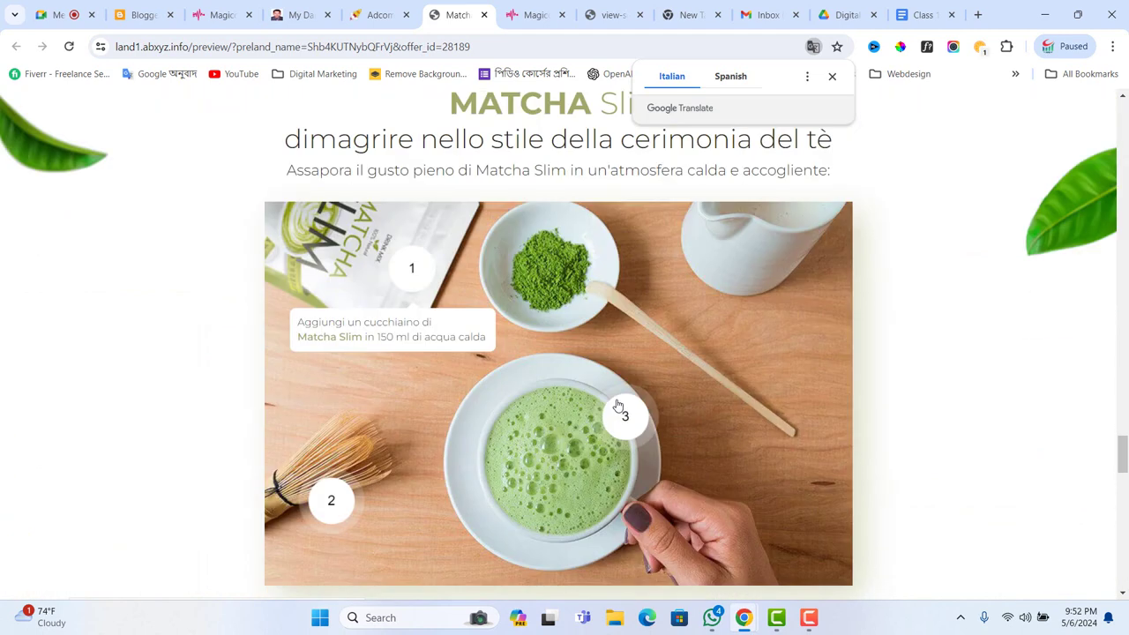
scroll(610, 402, down, 6)
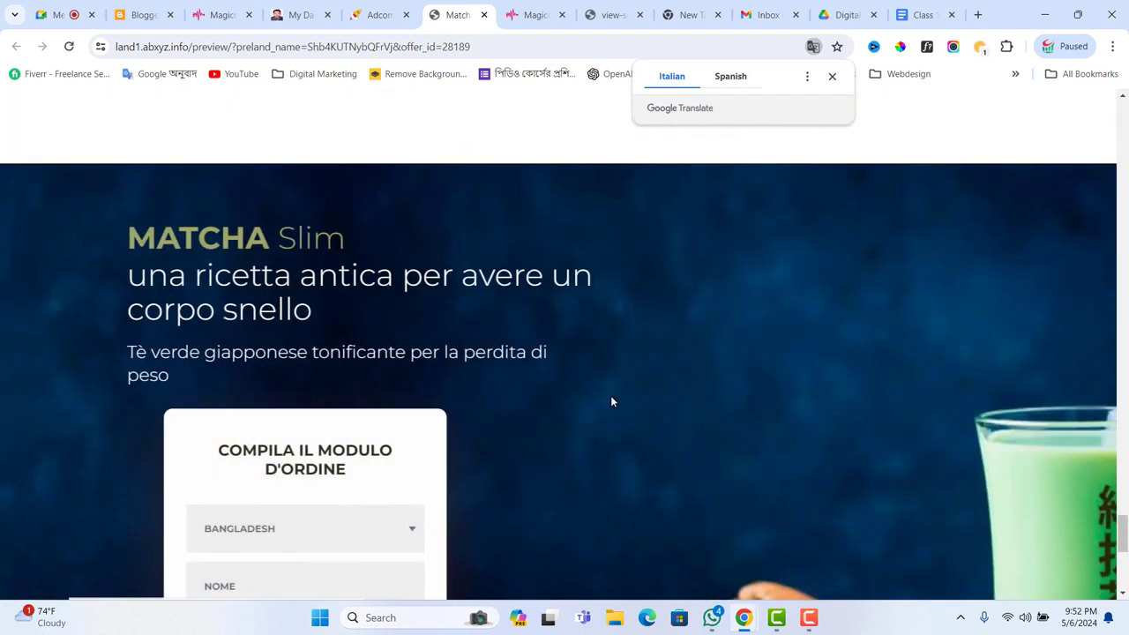
scroll(596, 397, down, 1)
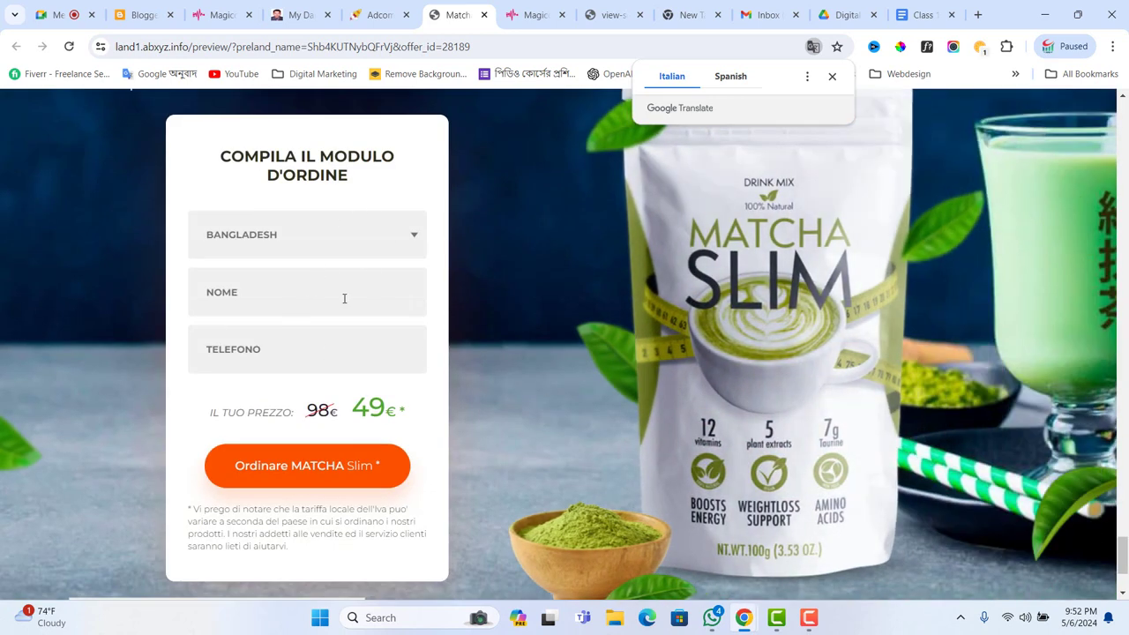
Step: Choose Italia as the country in the landing page's order form and check the name field
click(418, 241)
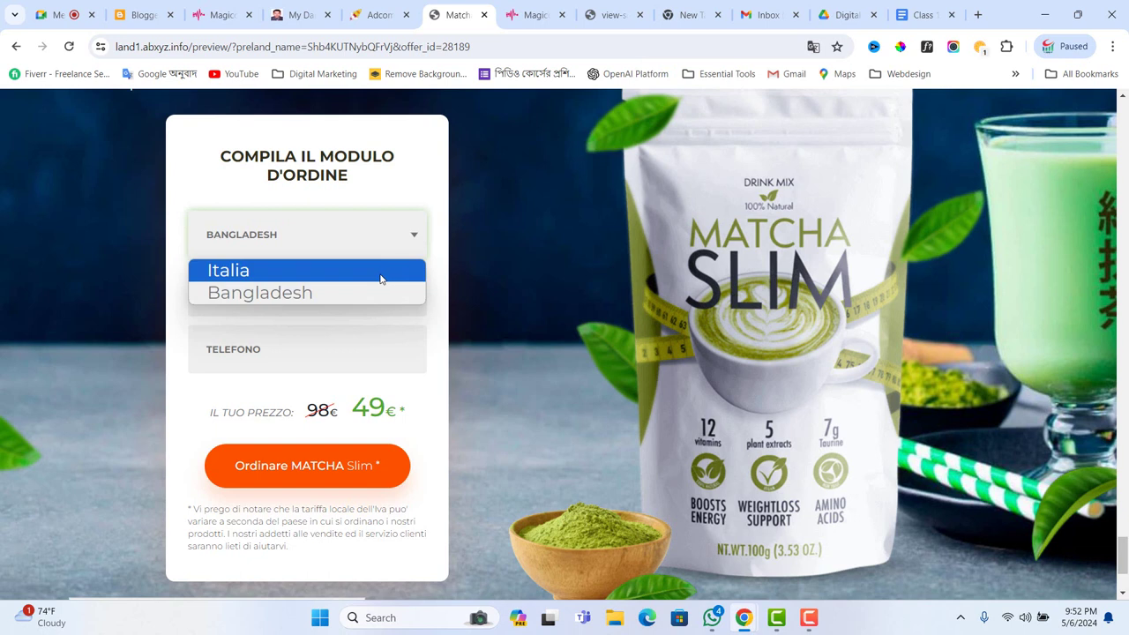
click(382, 269)
click(334, 285)
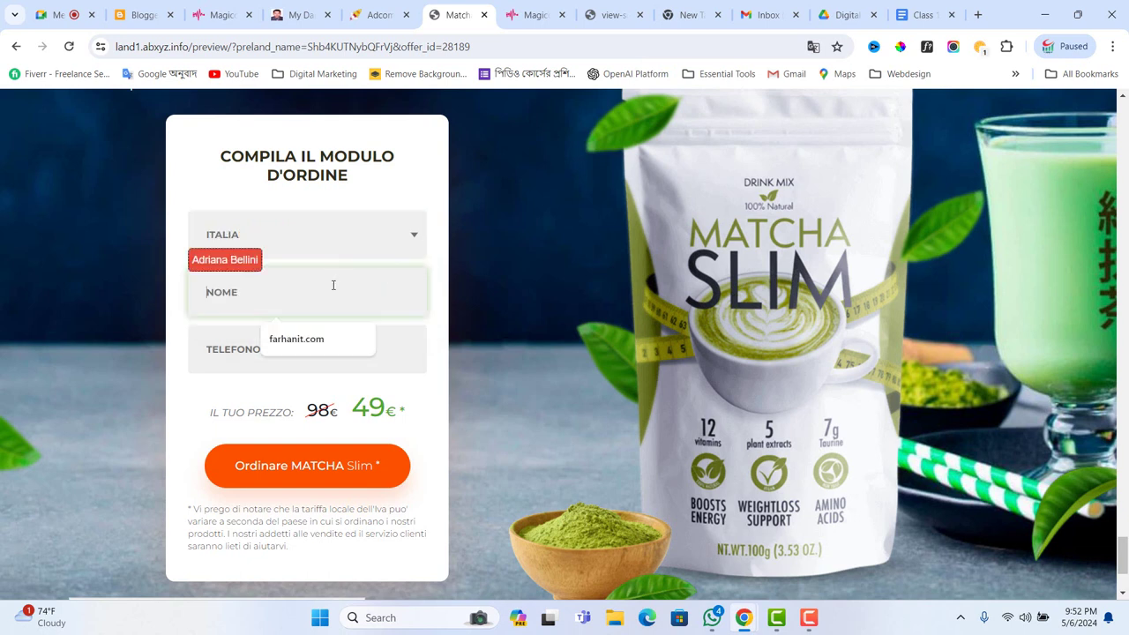
click(472, 342)
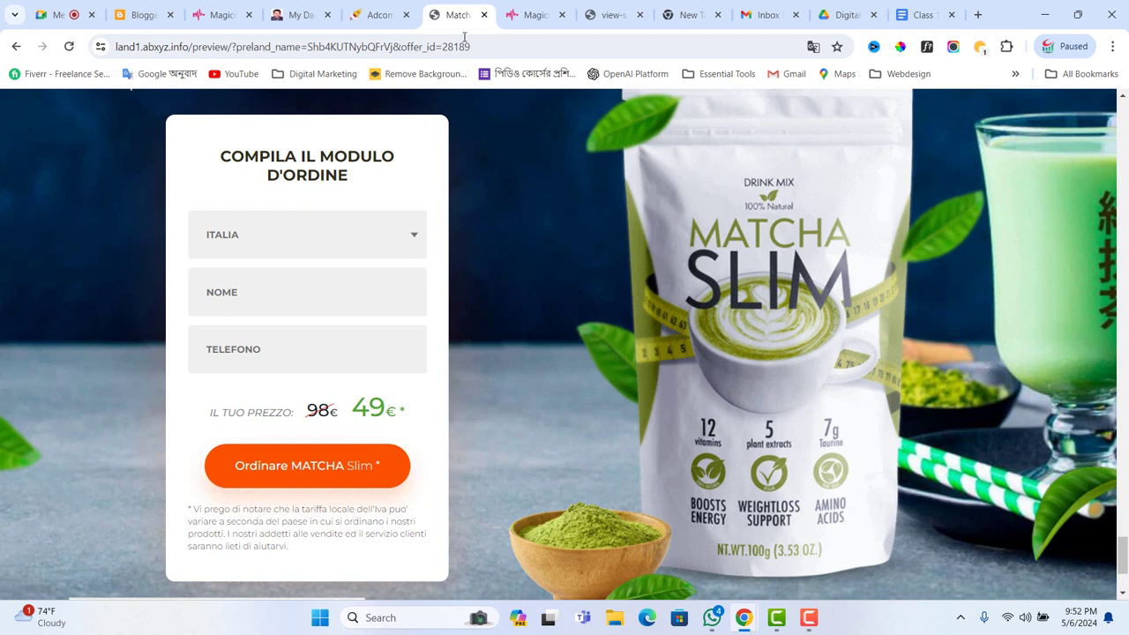
Step: Return to the Matcha Slim – IT offer, review its details, and pair landing 98614 with prelanding 76507 (disclaimer, terms, privacy)
click(386, 18)
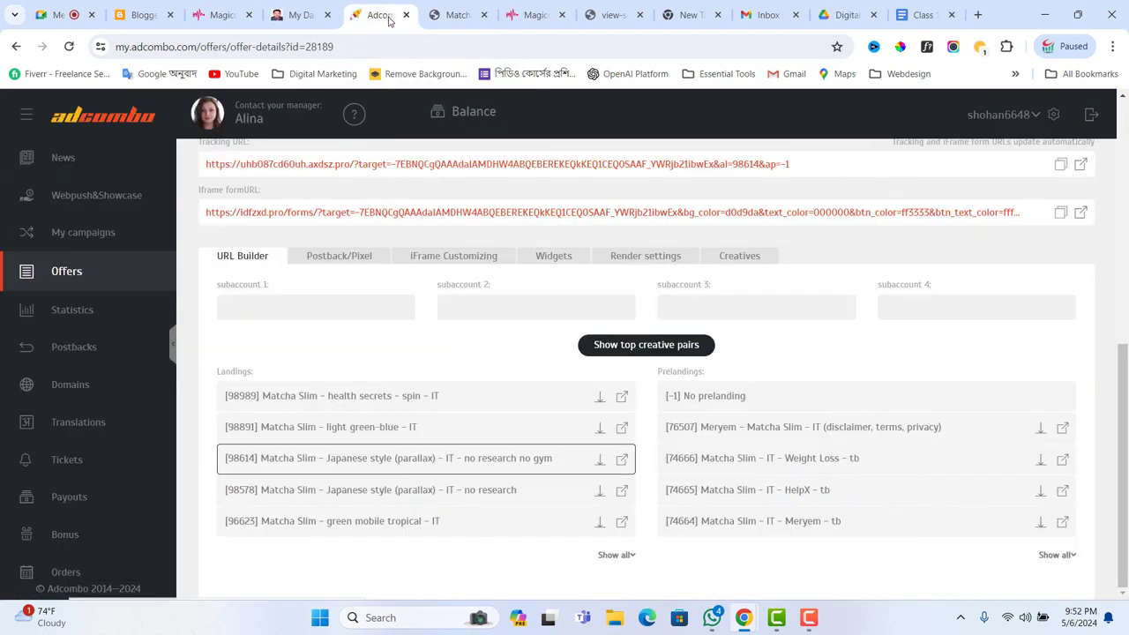
scroll(433, 435, up, 6)
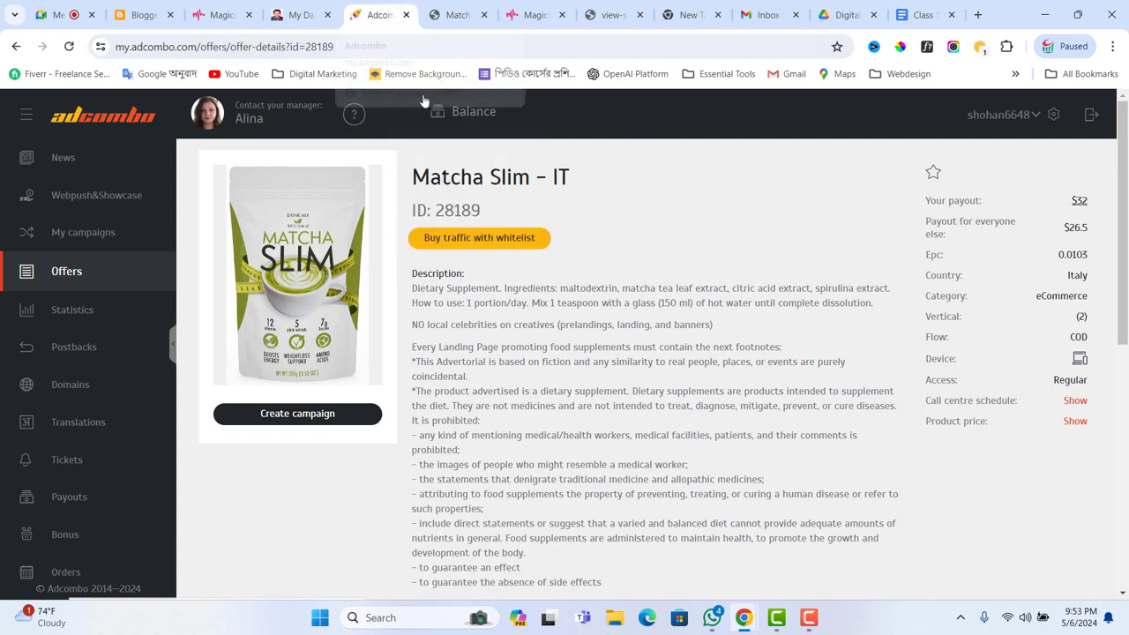
scroll(491, 164, down, 10)
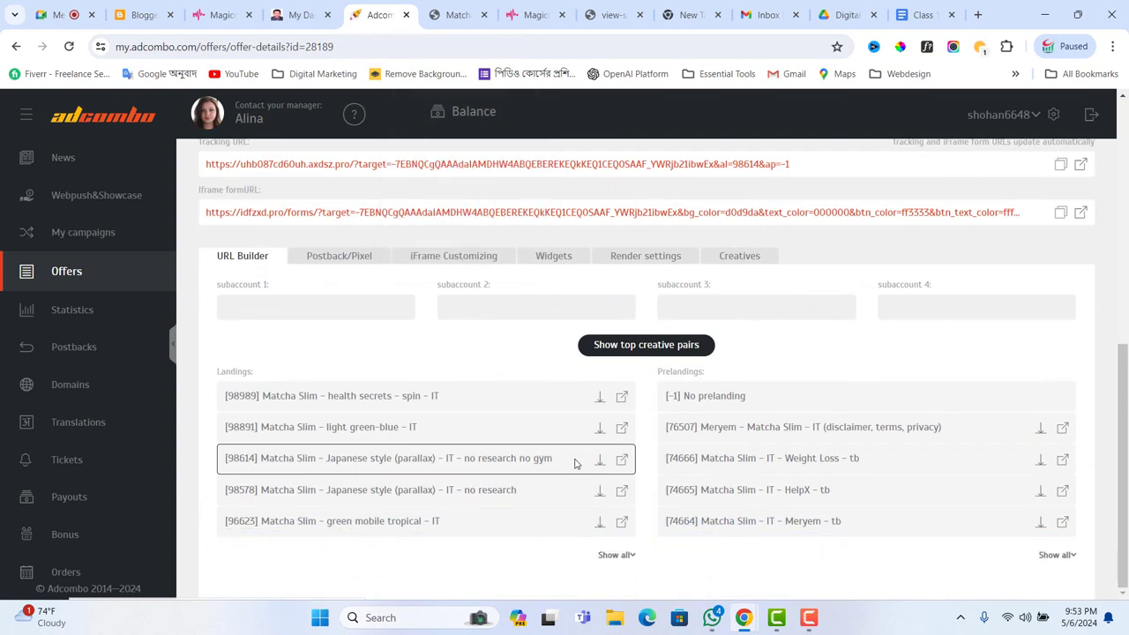
click(815, 431)
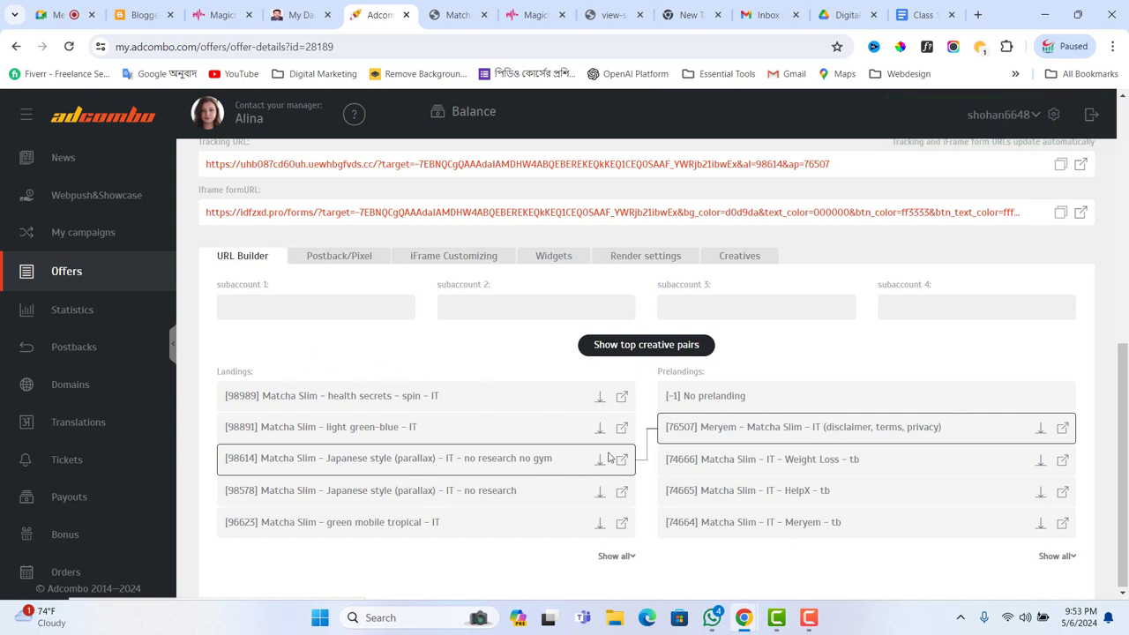
Step: Preview prelanding 76507 (disclaimer, terms, privacy) of the Matcha Slim – IT offer and examine its blog article and product links
click(1064, 431)
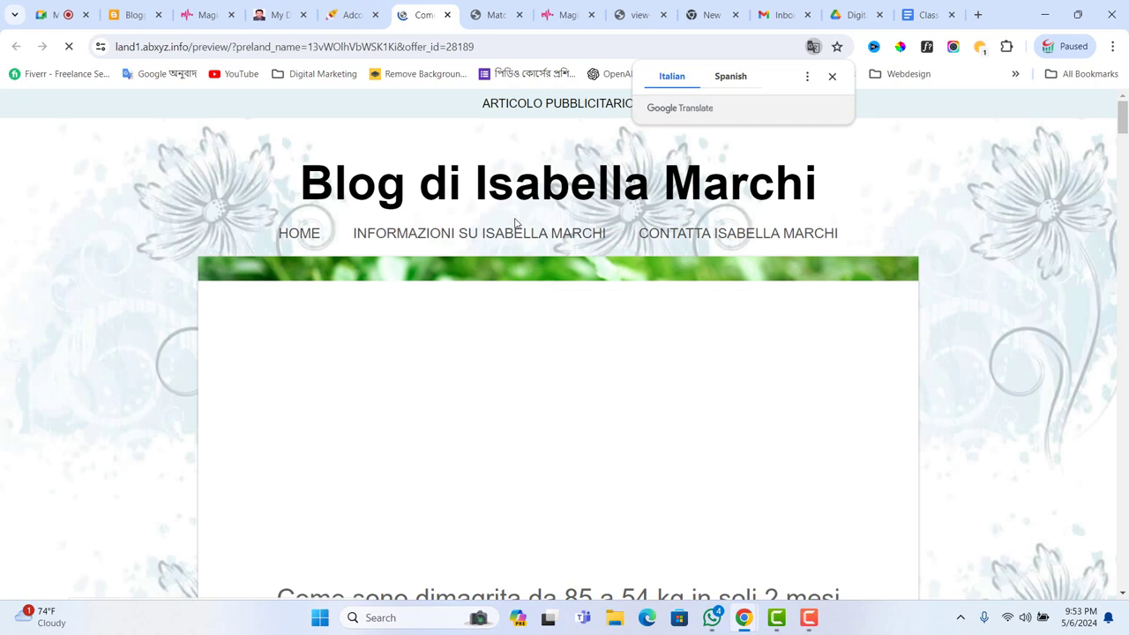
scroll(561, 259, down, 3)
scroll(561, 265, down, 10)
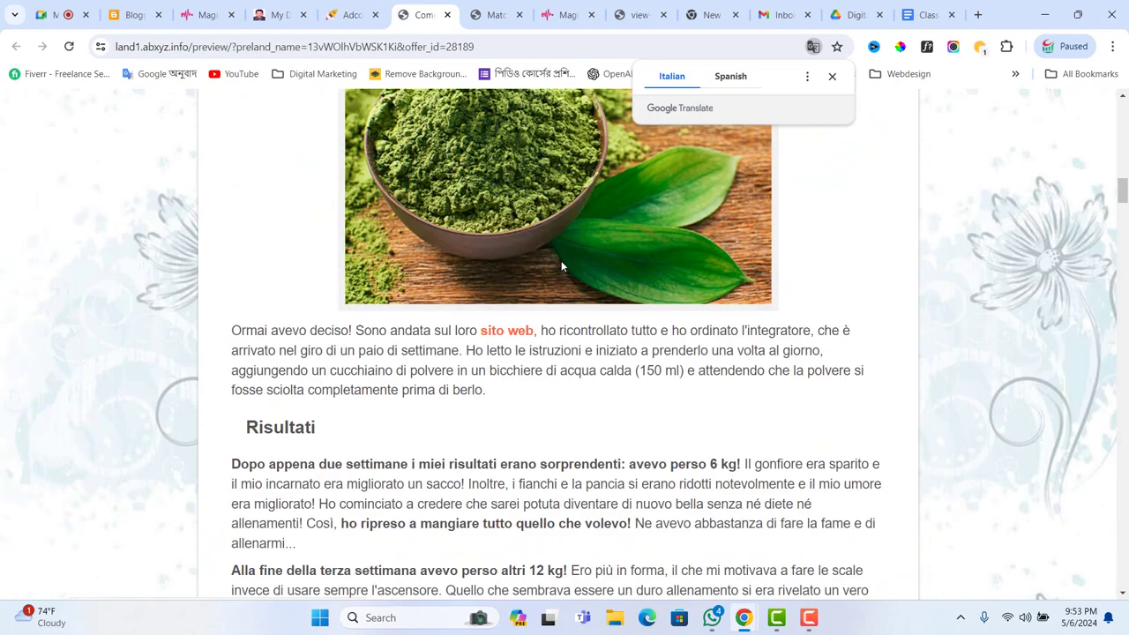
scroll(561, 260, down, 14)
scroll(553, 265, up, 5)
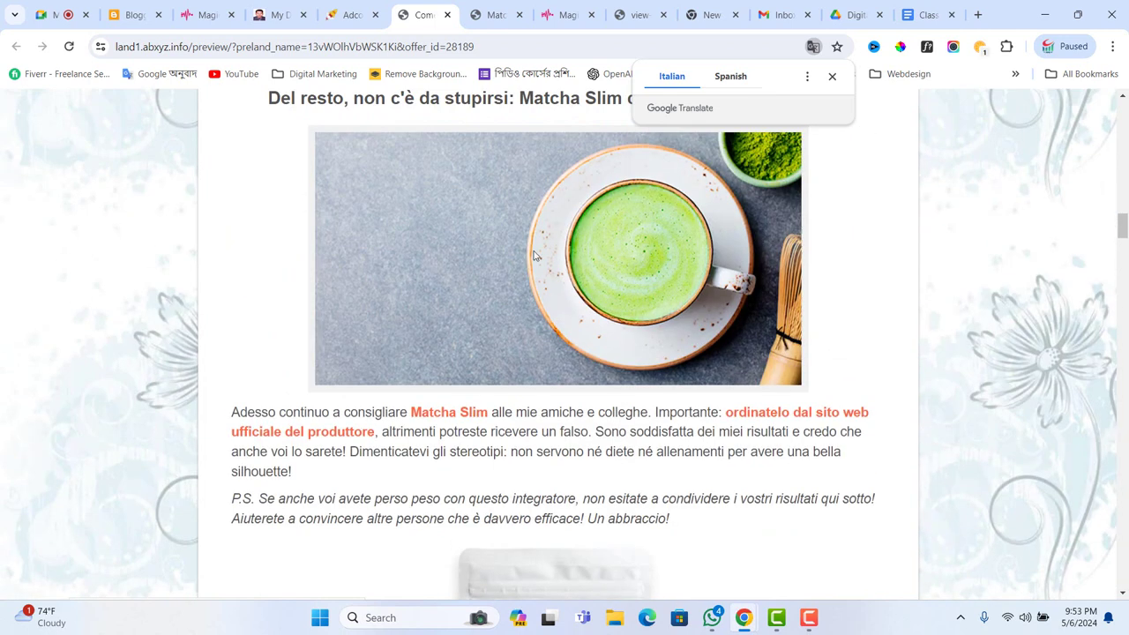
scroll(474, 392, up, 3)
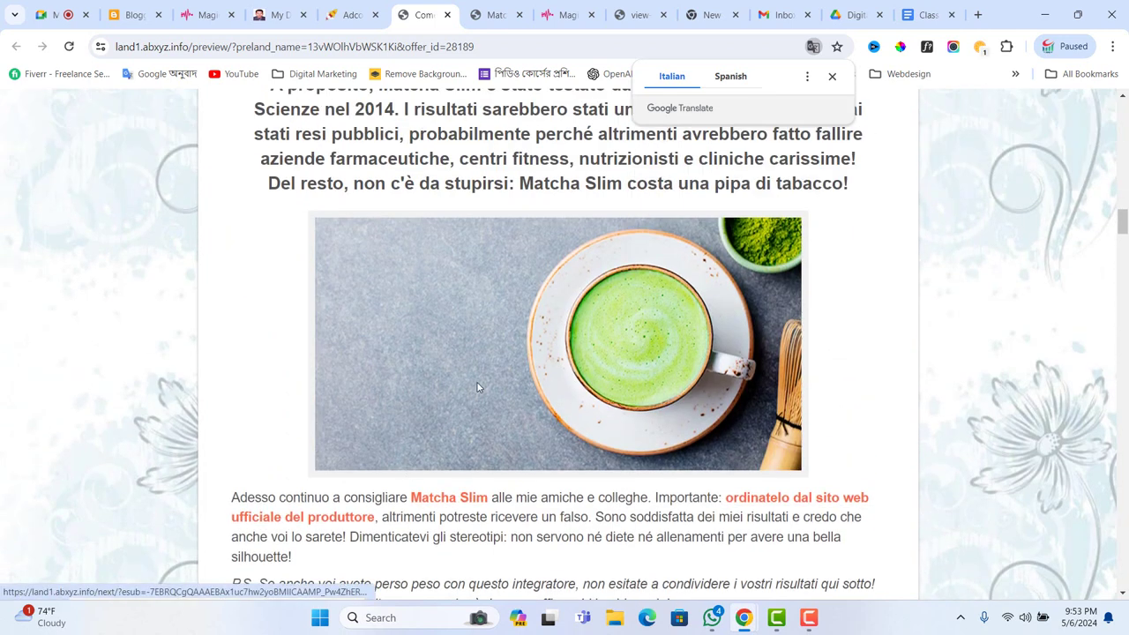
scroll(444, 328, up, 5)
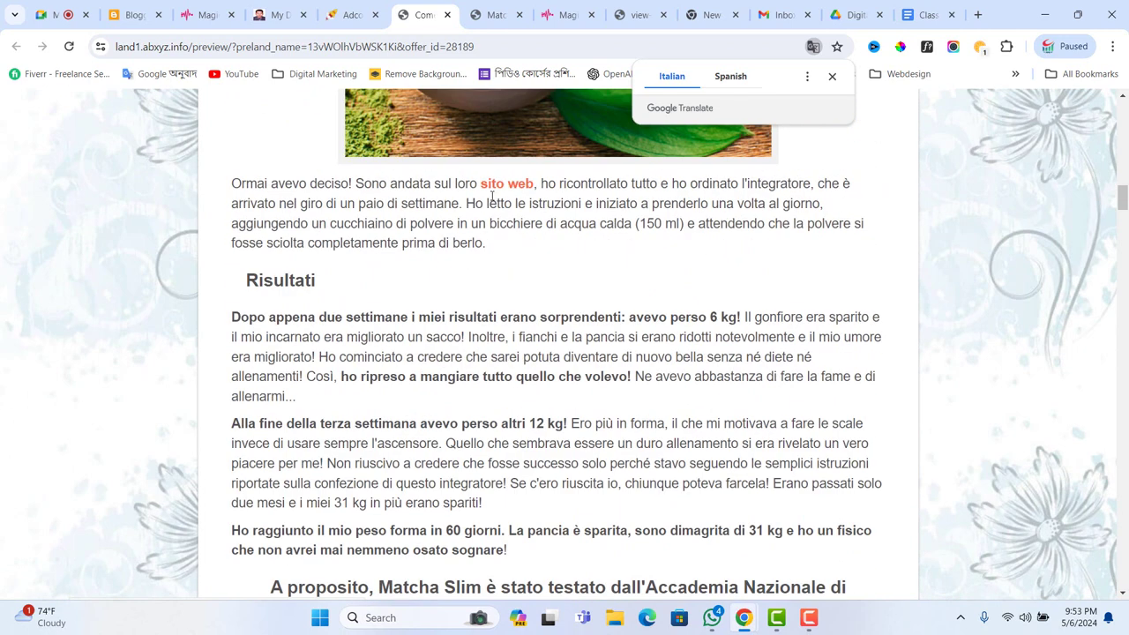
scroll(489, 286, up, 7)
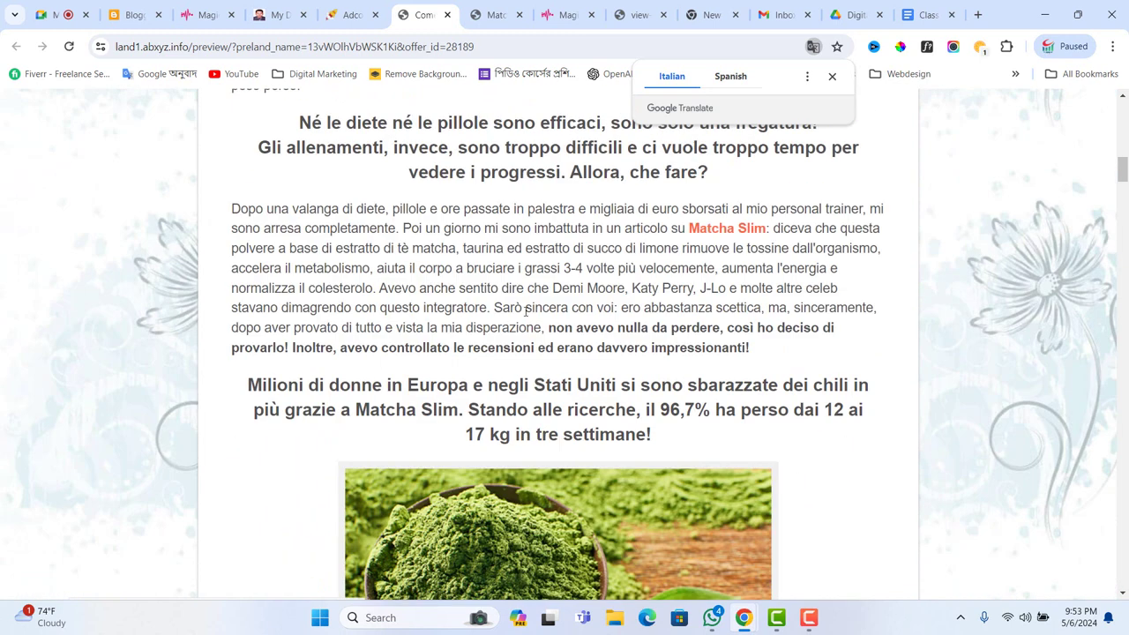
Step: Examine the rest of the prelanding, including its offer button and comments section, and return to the blog header
scroll(664, 269, down, 9)
scroll(599, 289, down, 10)
scroll(529, 212, down, 4)
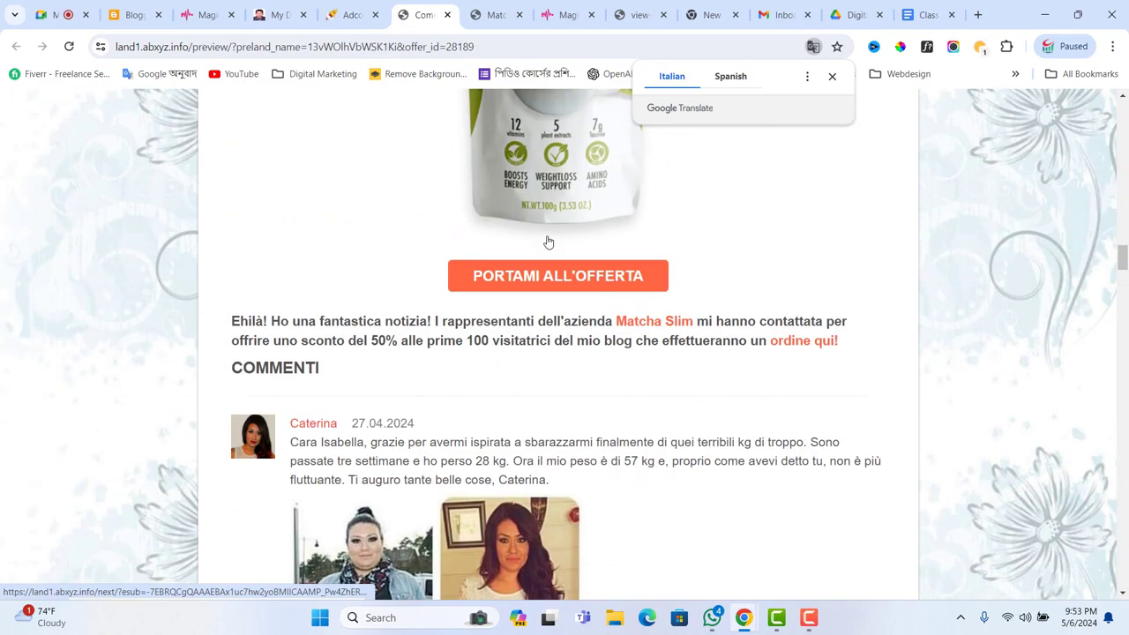
scroll(545, 234, down, 20)
scroll(547, 254, down, 10)
scroll(547, 254, up, 13)
scroll(544, 254, up, 20)
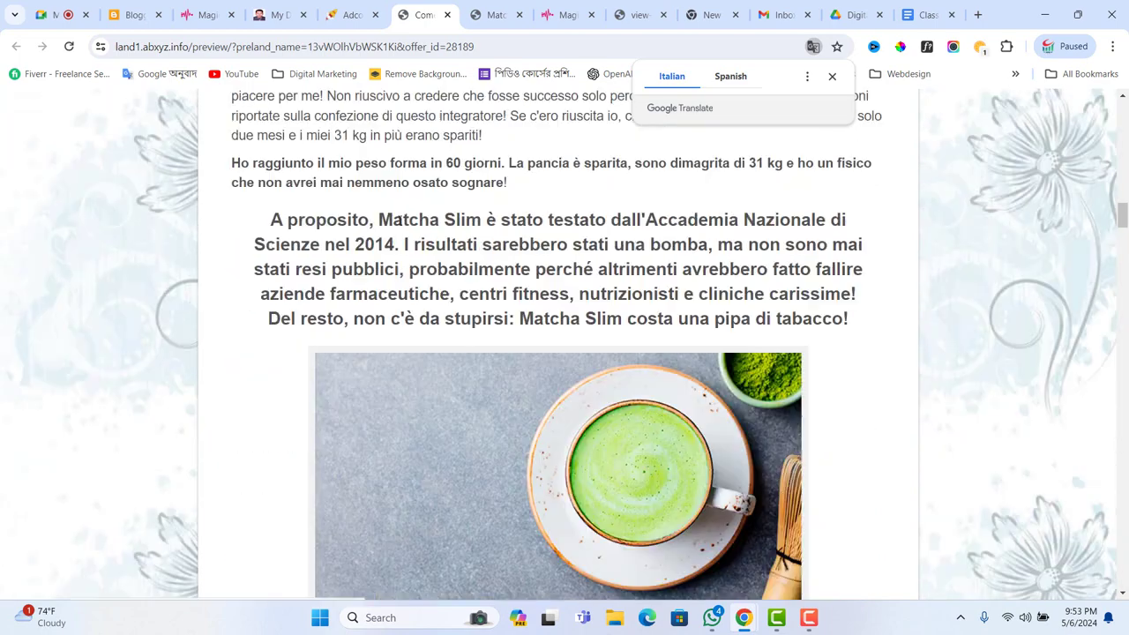
scroll(404, 222, up, 20)
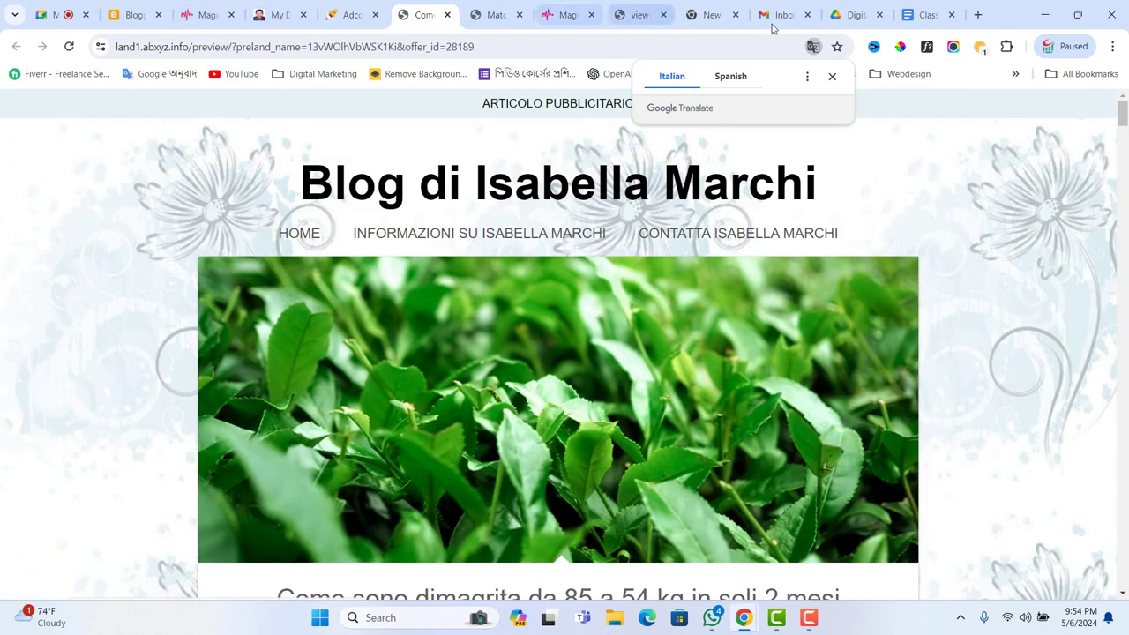
Step: Return from the prelanding preview to AdCombo and open the account dashboard to view its overview
click(350, 15)
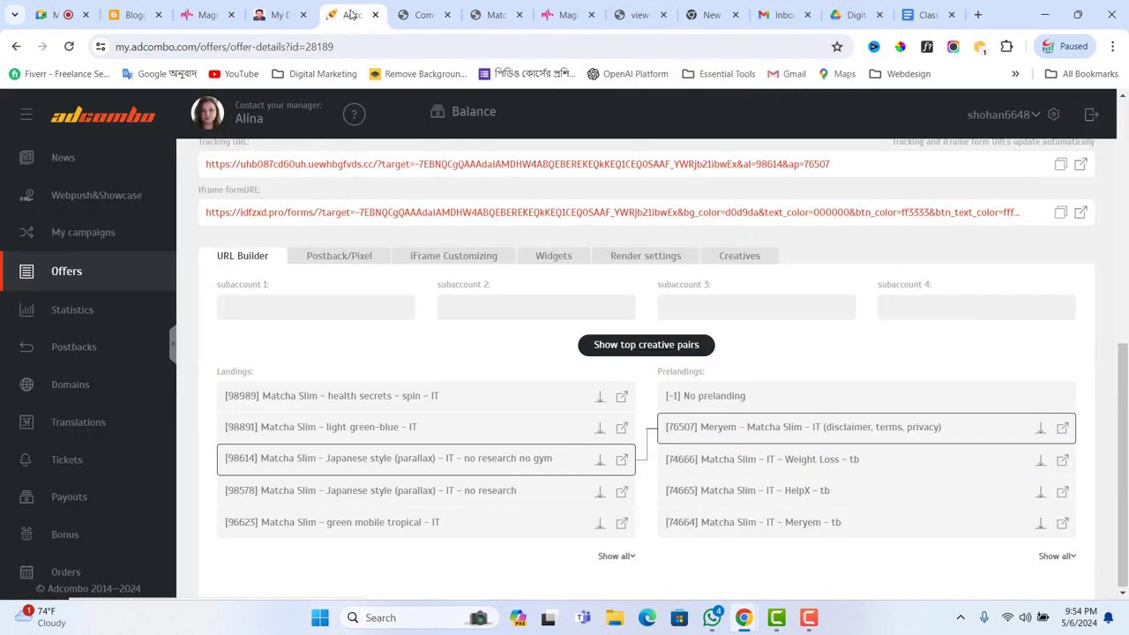
click(115, 120)
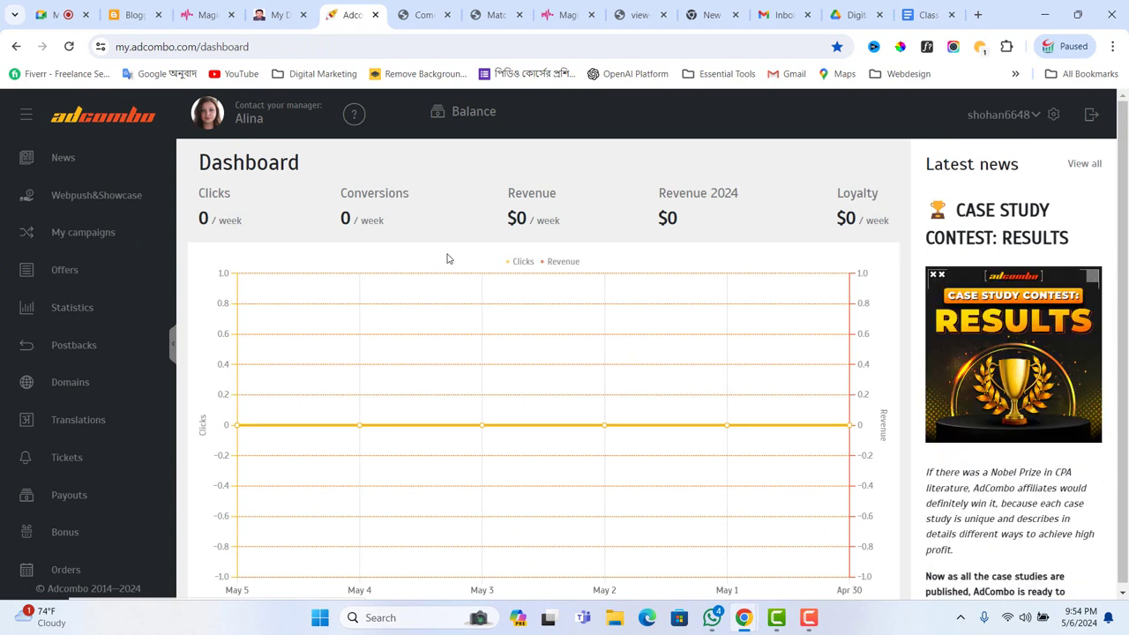
scroll(465, 345, down, 1)
scroll(486, 283, up, 1)
mouse_move(799, 622)
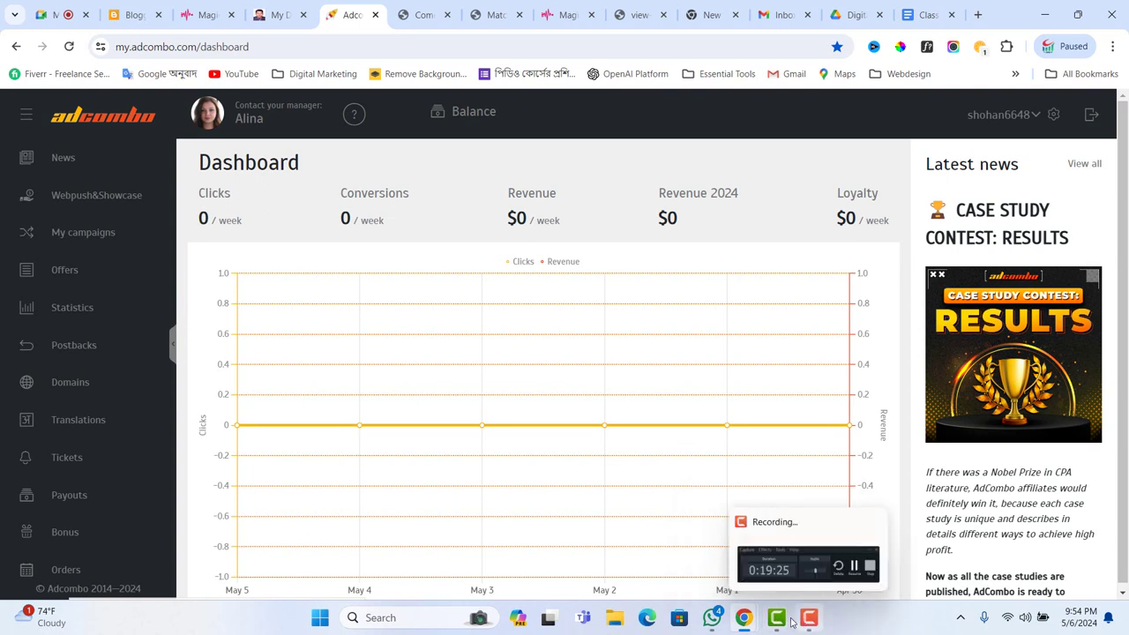